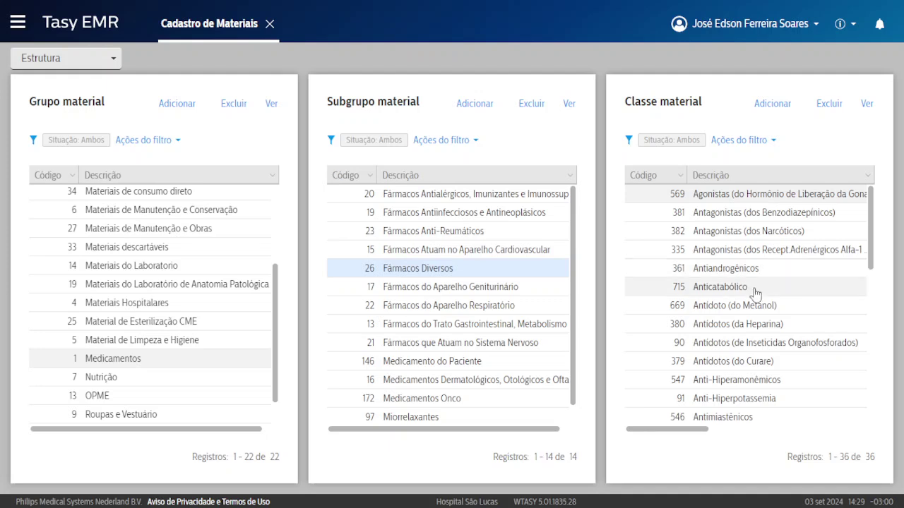
Step: Open the list of materials registered under the Anticatabólico class of the Fármacos Diversos subgroup
click(717, 289)
double_click(710, 295)
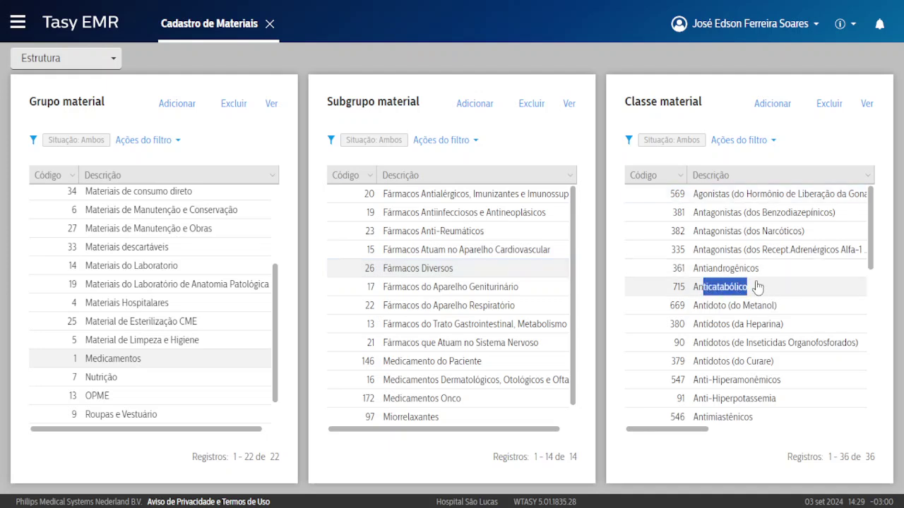
click(784, 295)
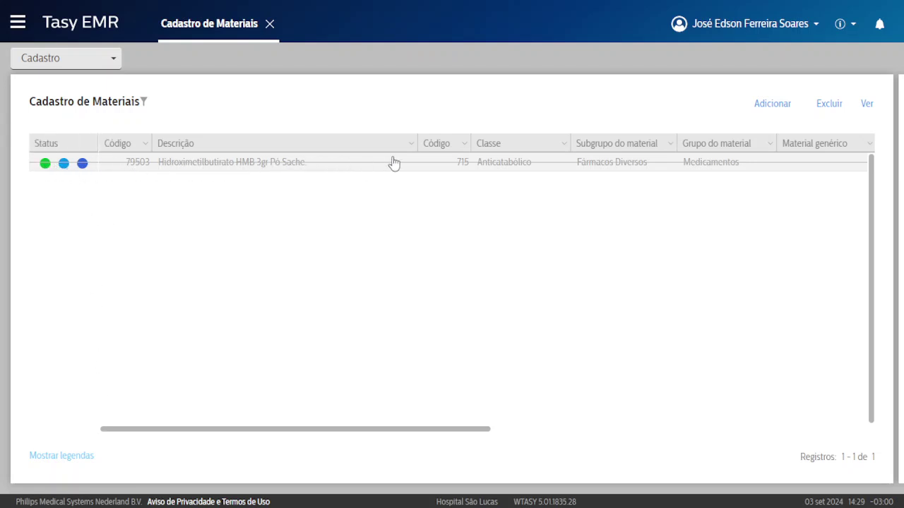
Step: Leave full-screen view, admit the waiting participant in the Google Meet call, and return to Tasy
mouse_move(408, 24)
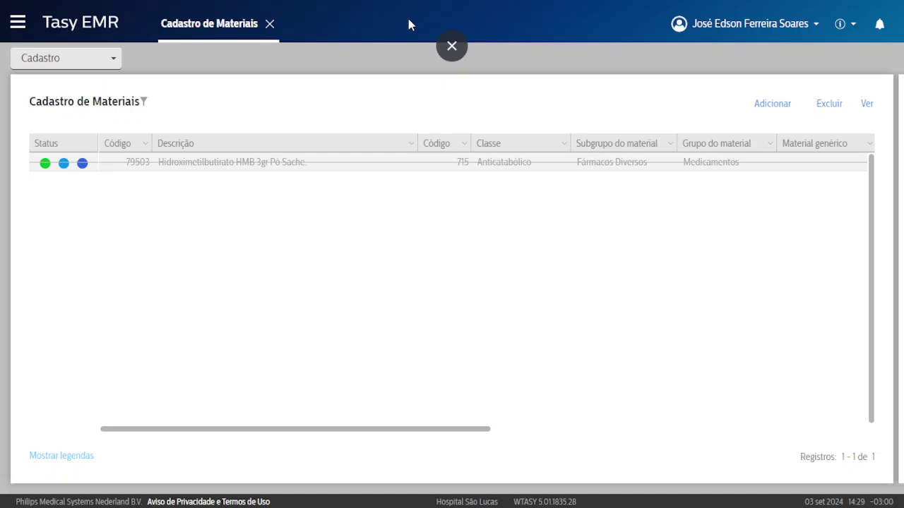
click(452, 46)
click(141, 14)
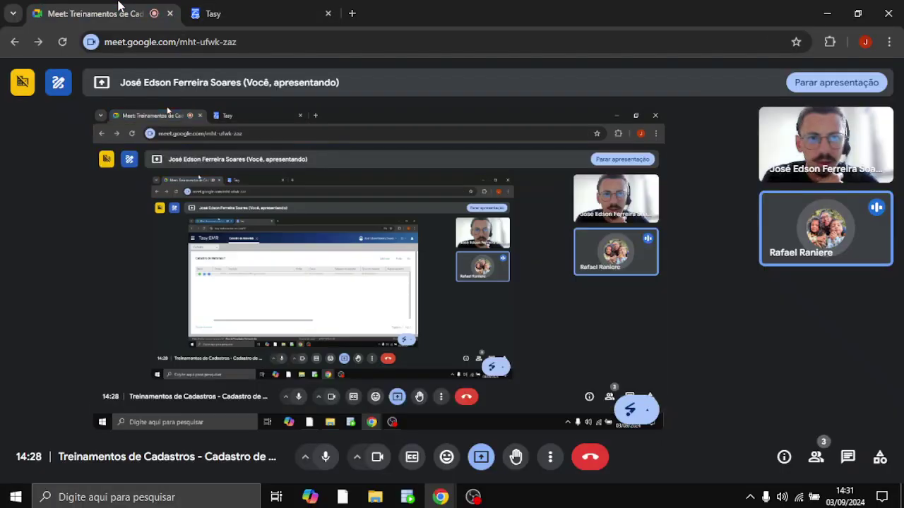
click(811, 408)
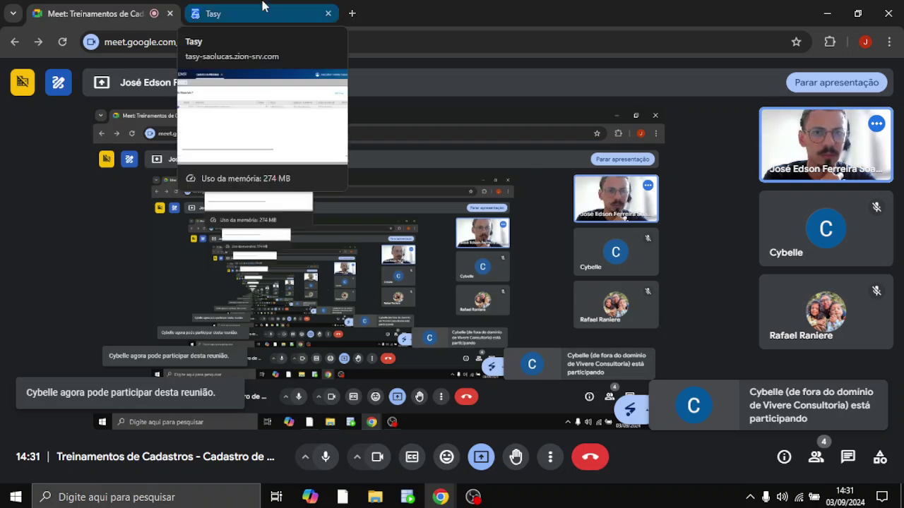
click(261, 7)
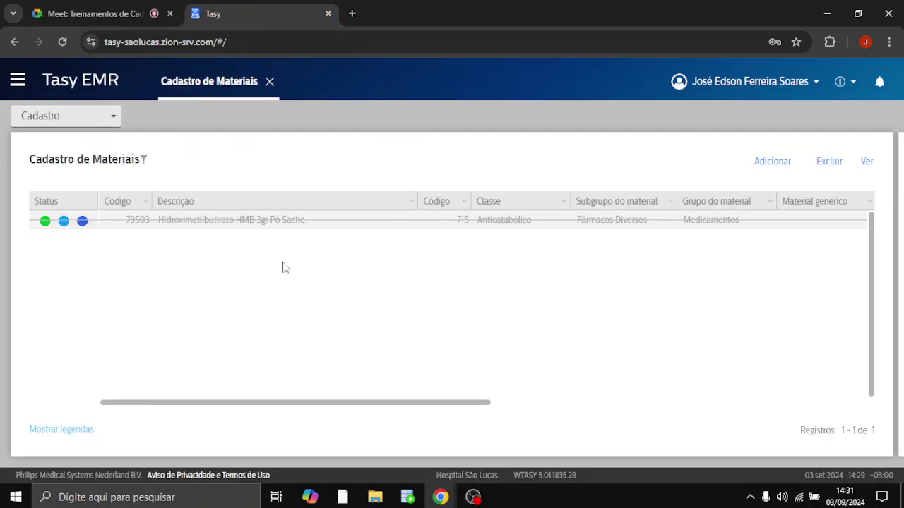
Step: Check the Google Meet call again and return to Tasy in full-screen view
click(104, 19)
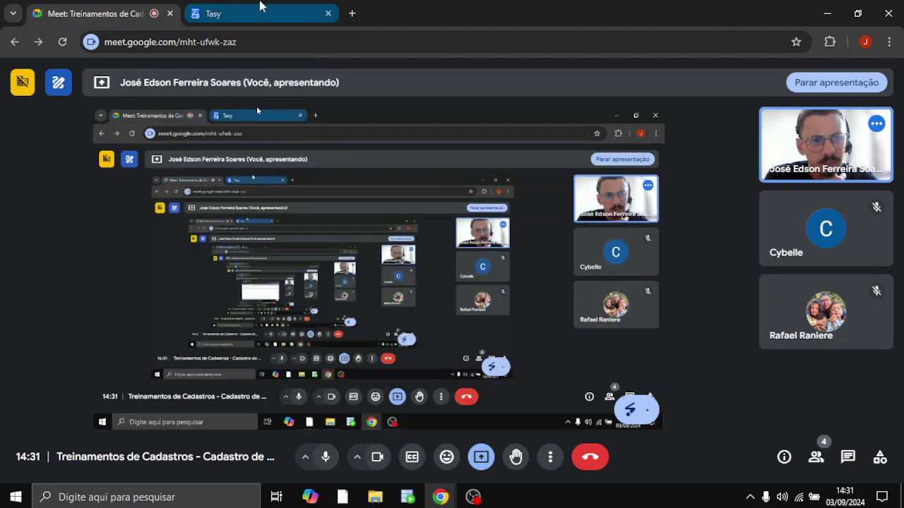
click(258, 7)
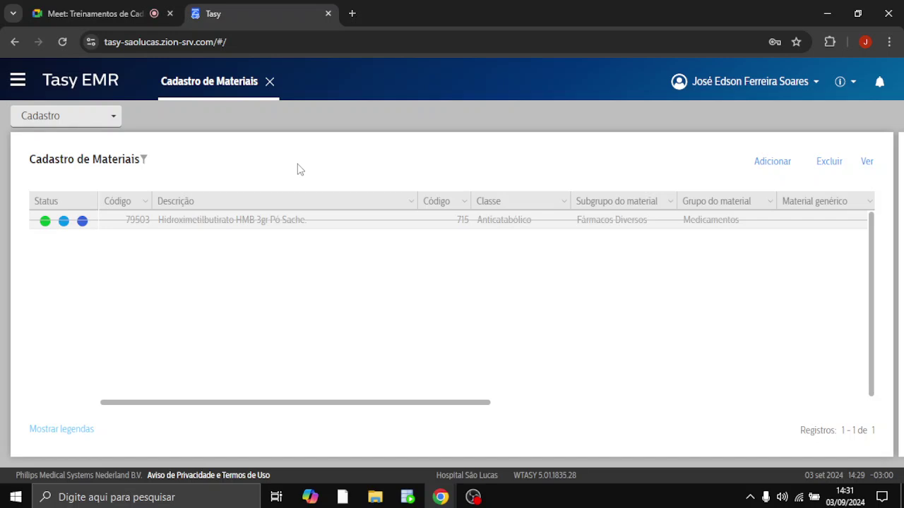
key(F11)
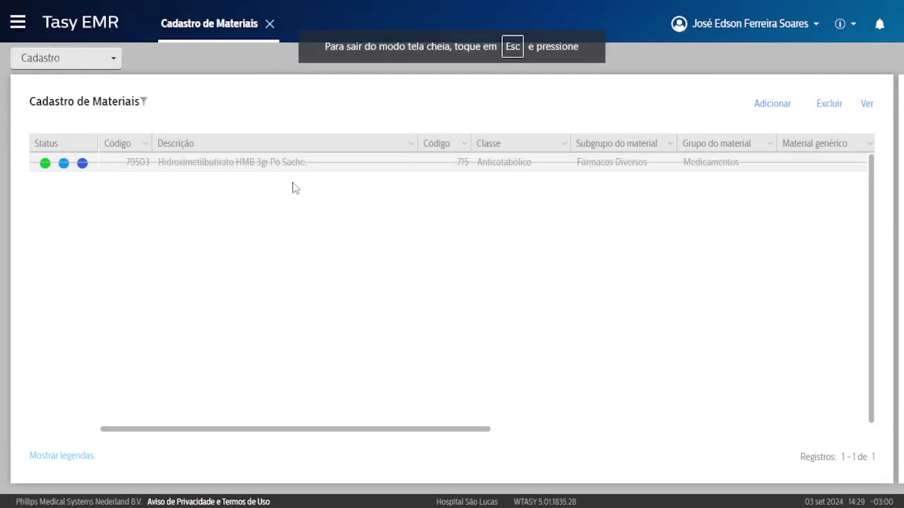
click(450, 46)
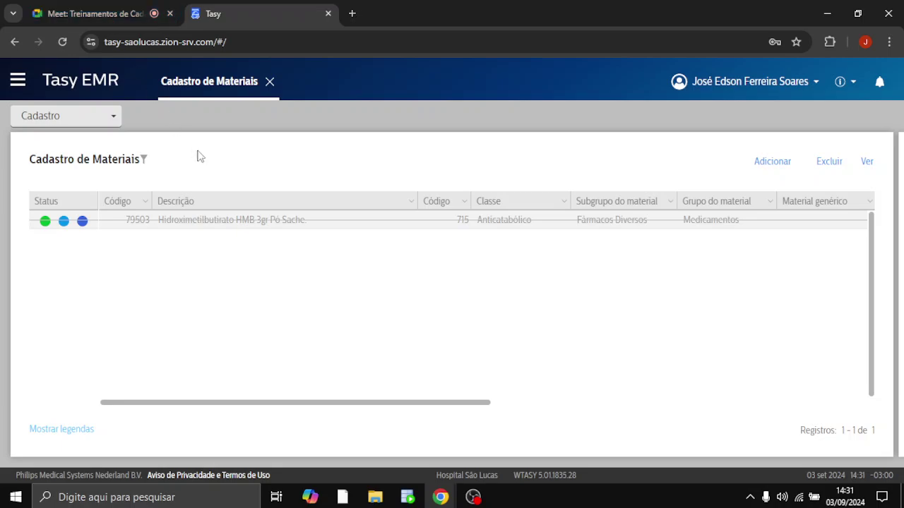
key(F11)
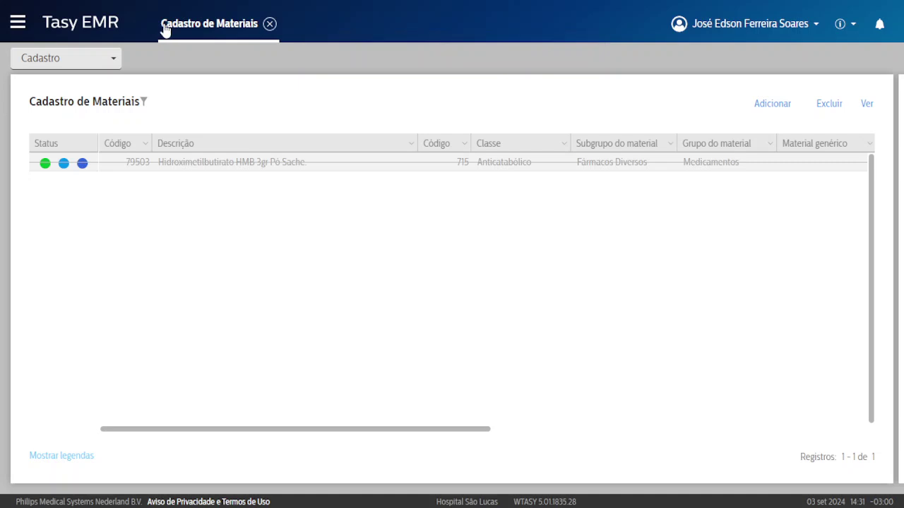
Step: Point out the Cadastro de Materiais function name and close the function
drag(164, 28, 216, 27)
click(217, 27)
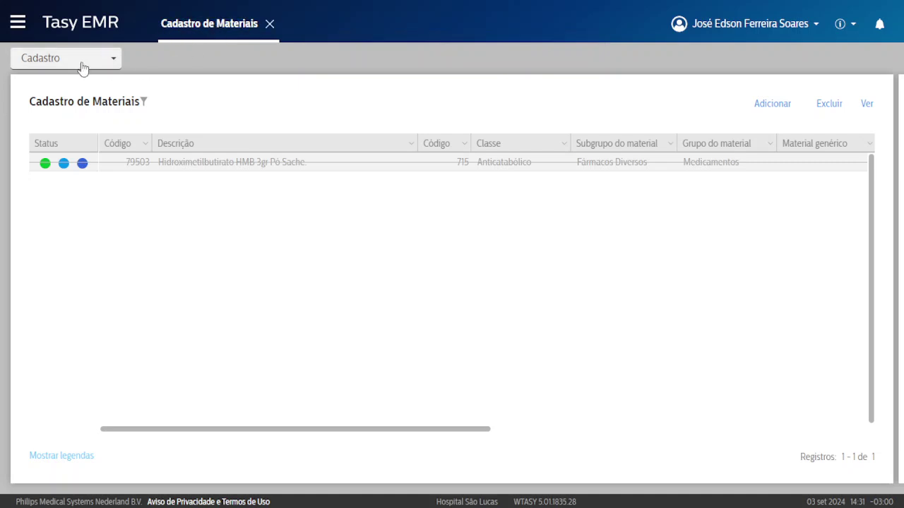
click(269, 24)
Step: Examine the active profile and the list of available profiles in the account options
click(725, 35)
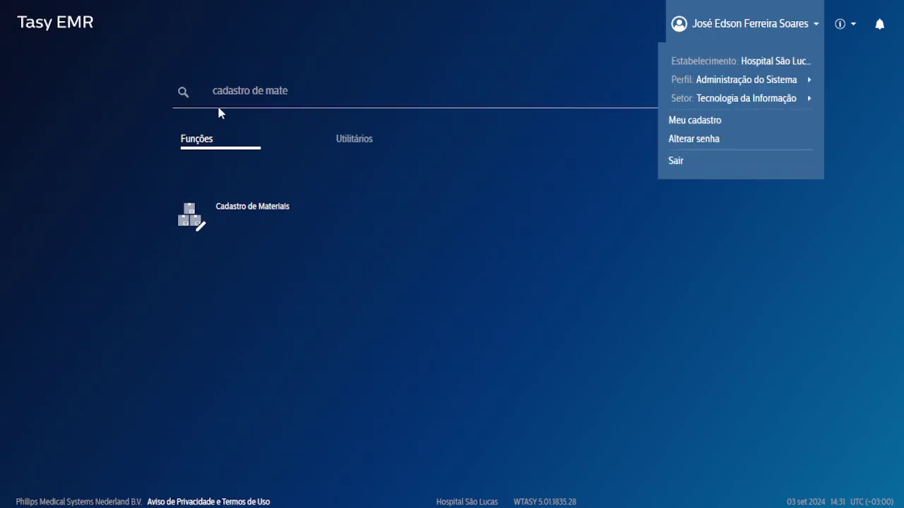
mouse_move(697, 81)
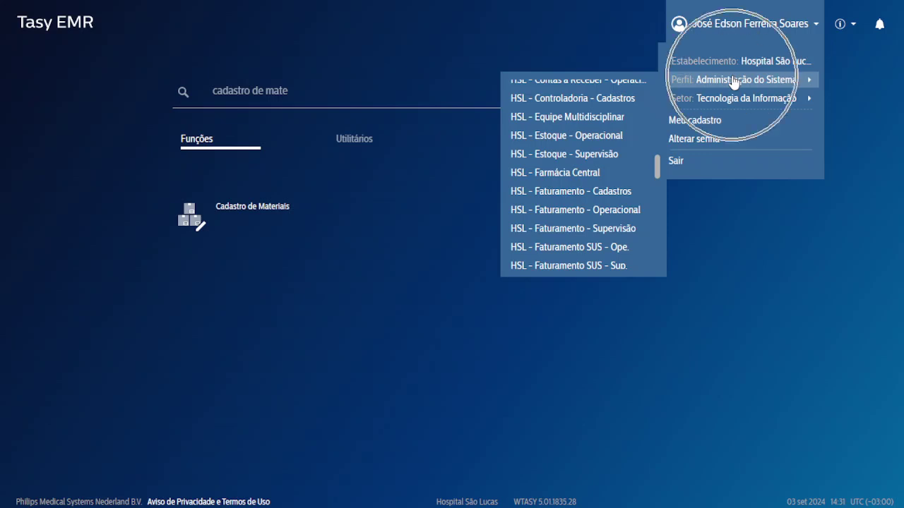
click(363, 309)
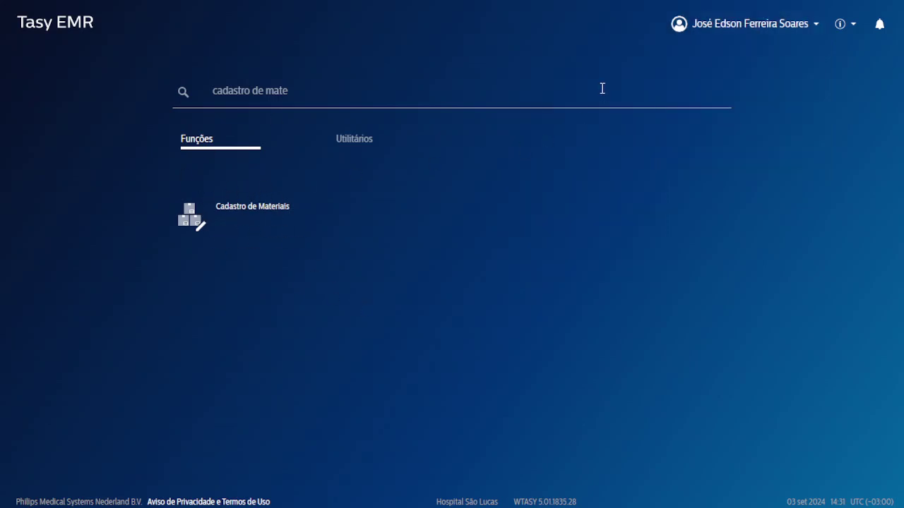
click(731, 36)
mouse_move(689, 83)
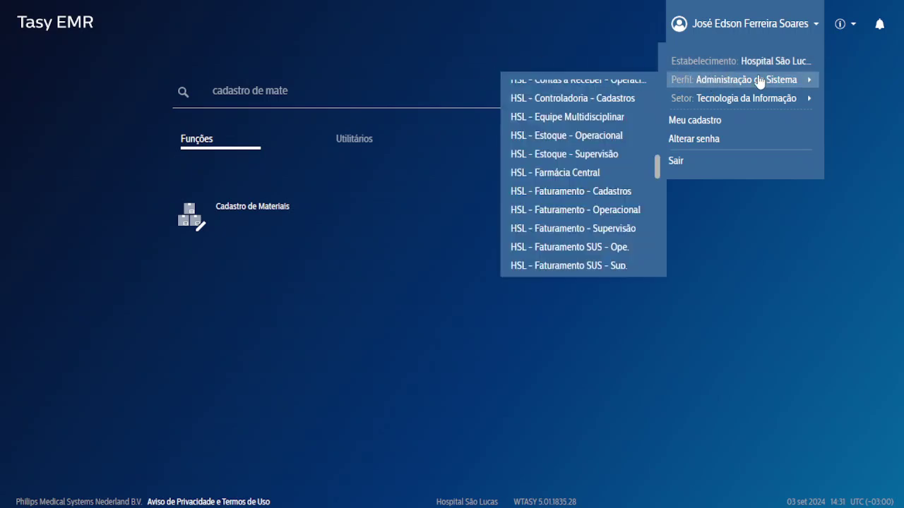
click(403, 44)
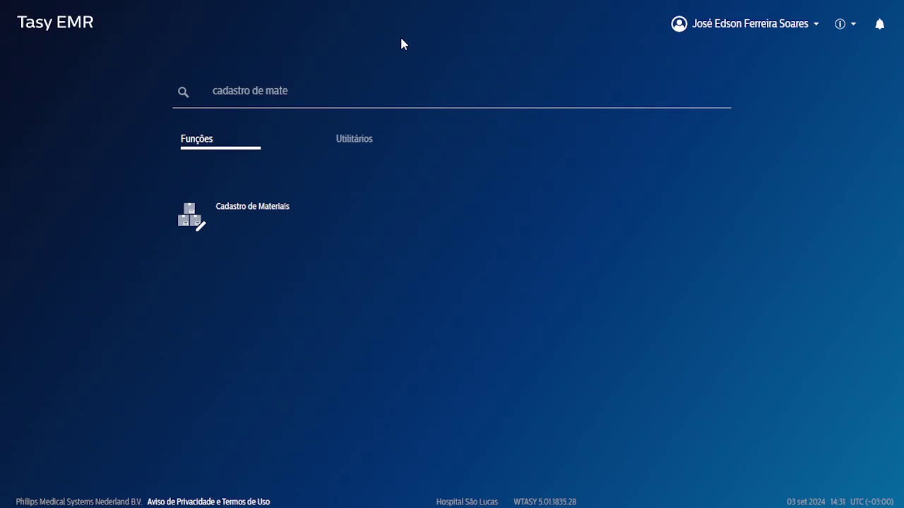
Step: Open the Cadastro de Materiais function and highlight the title of its registration form
click(236, 219)
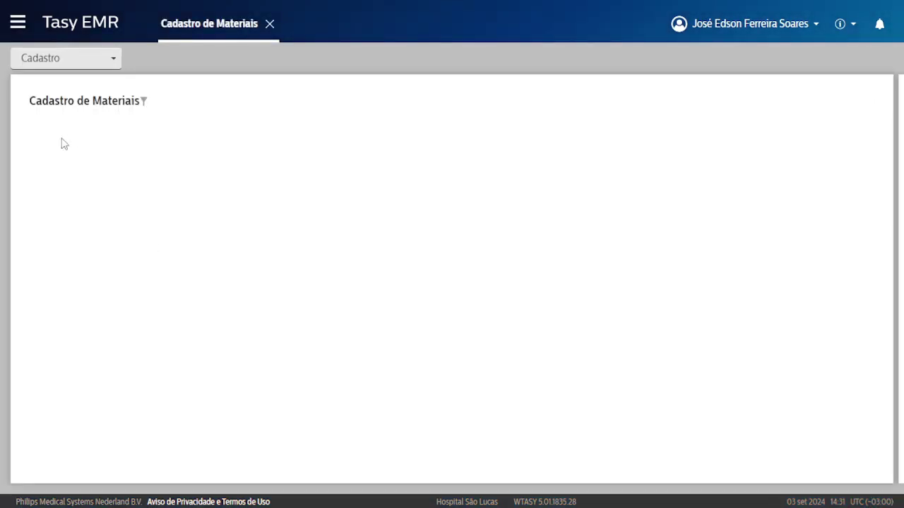
drag(35, 102, 144, 105)
click(95, 103)
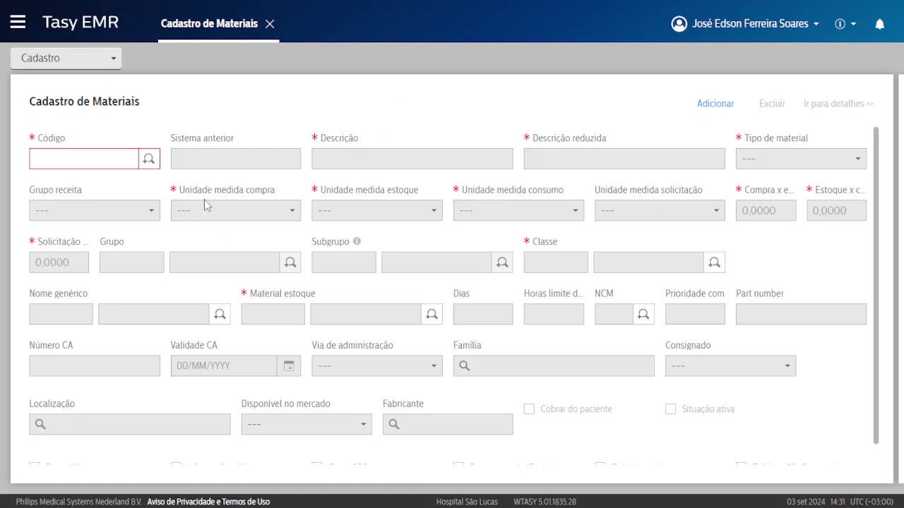
drag(97, 104, 135, 103)
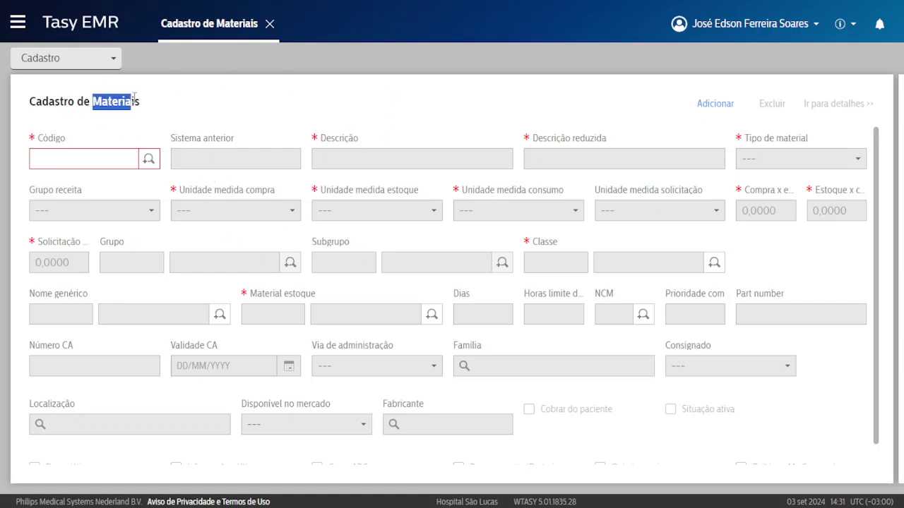
click(139, 118)
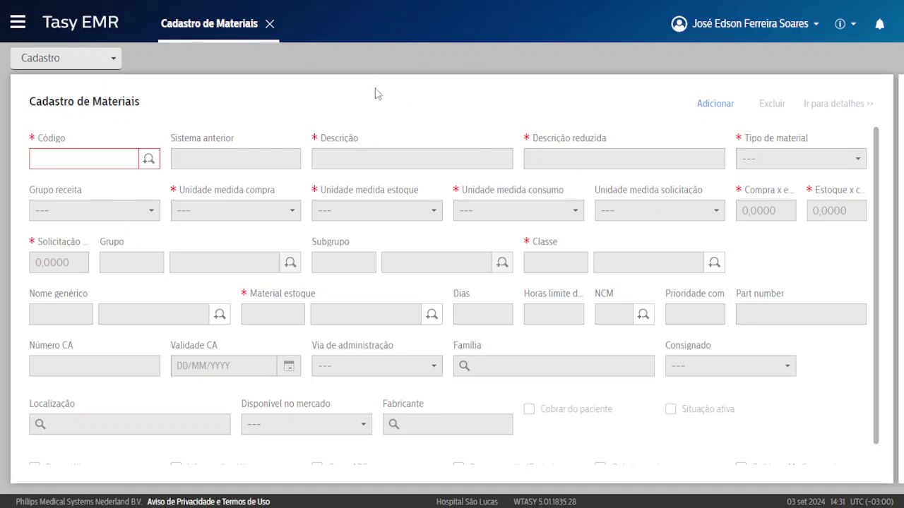
Step: Show the Estrutura view and point out the Classe, Subgrupo and Grupo material headings
click(61, 62)
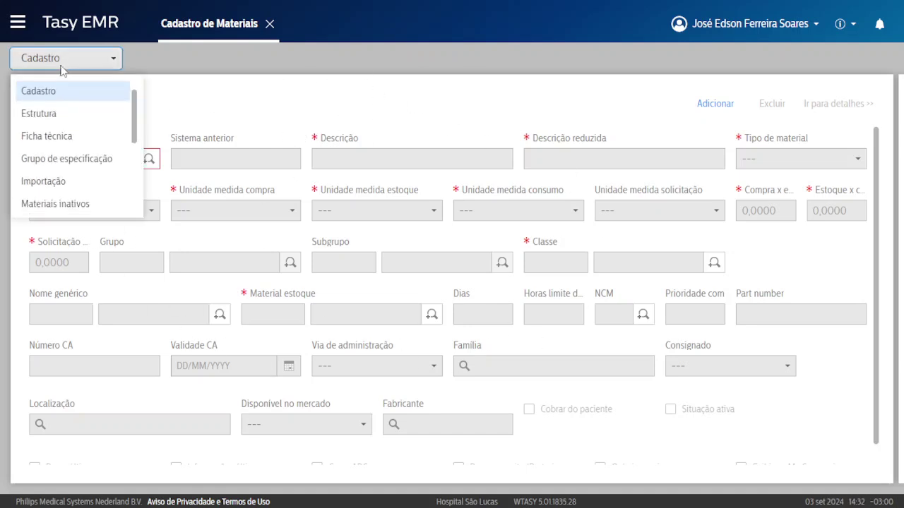
click(71, 113)
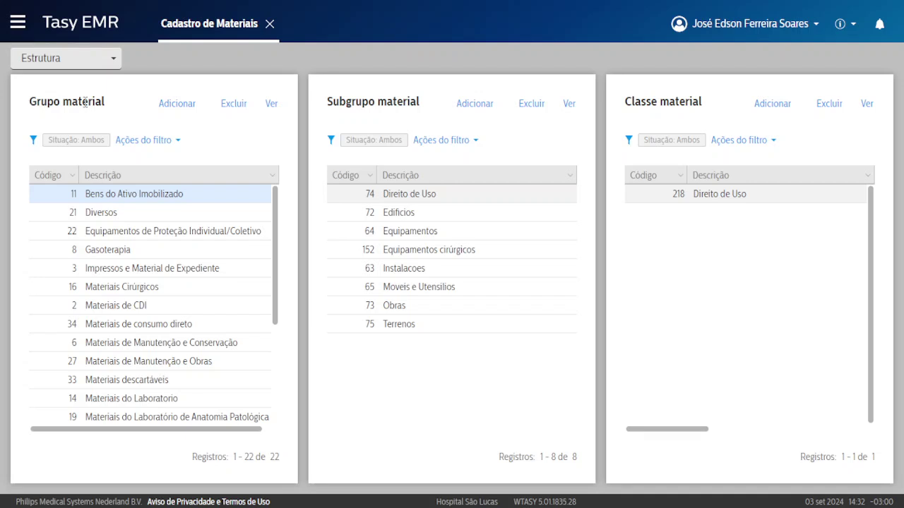
drag(625, 101, 653, 100)
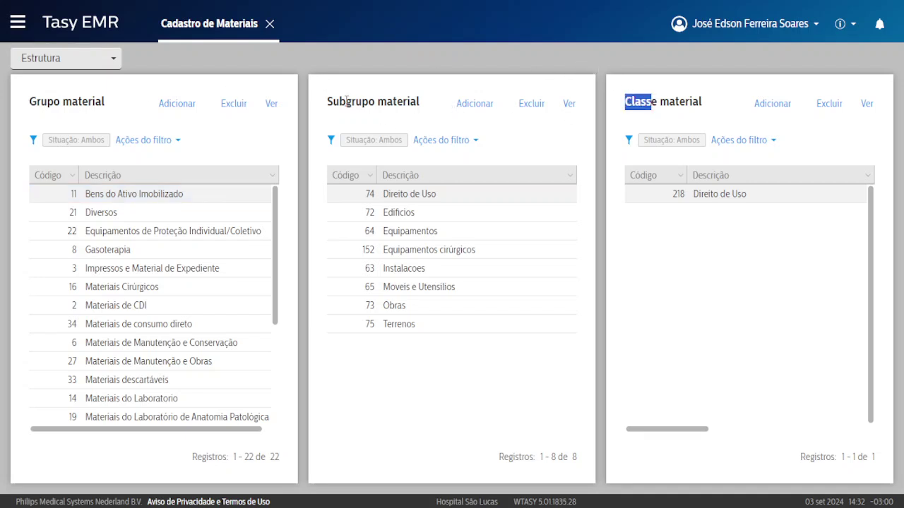
drag(328, 101, 363, 101)
drag(30, 101, 61, 101)
click(60, 103)
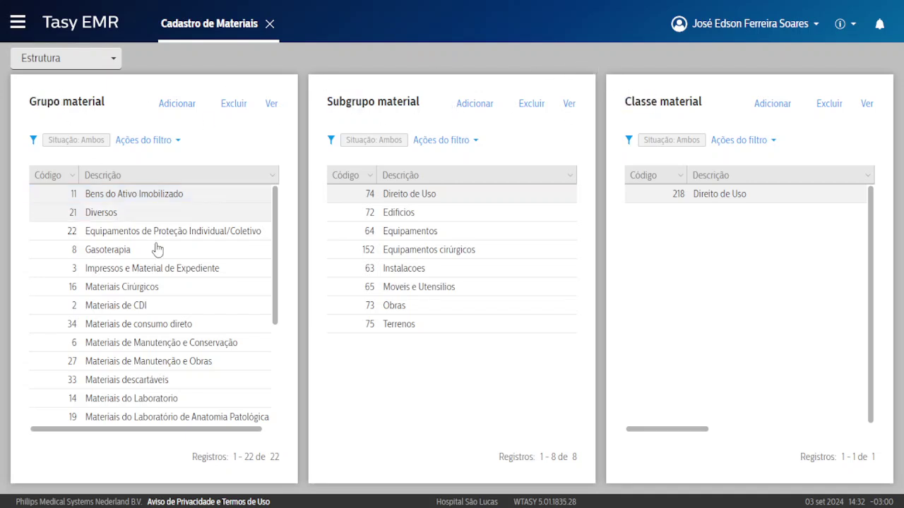
Step: Show the subgroups of the Materiais Hospitalares group and the classes under its Clip subgroup
scroll(170, 320, down, 2)
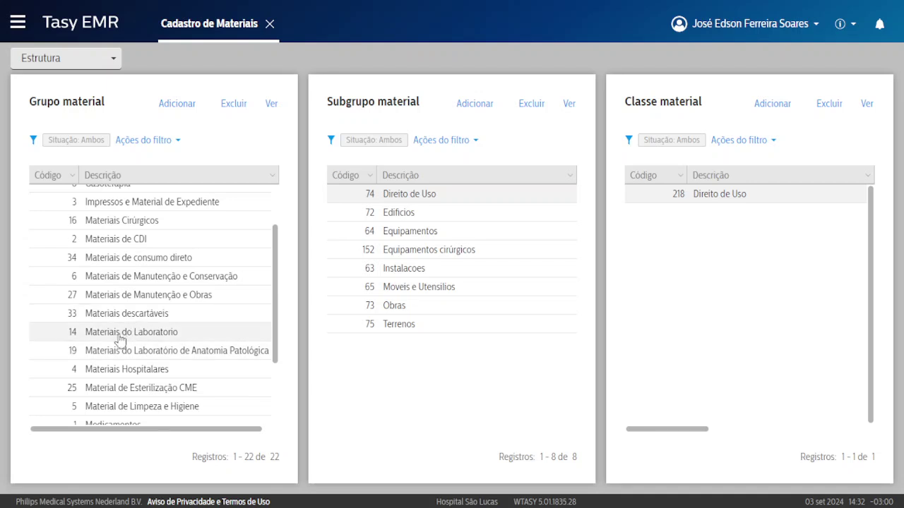
click(135, 375)
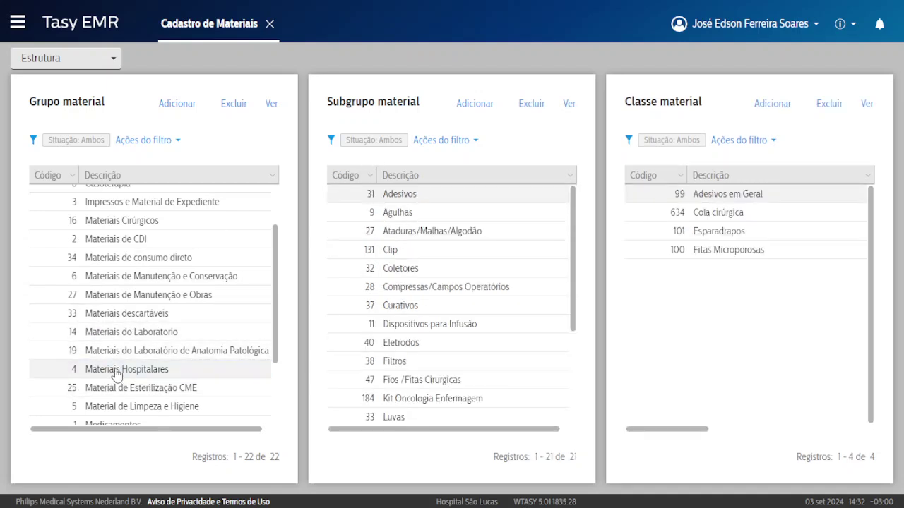
drag(322, 105, 378, 105)
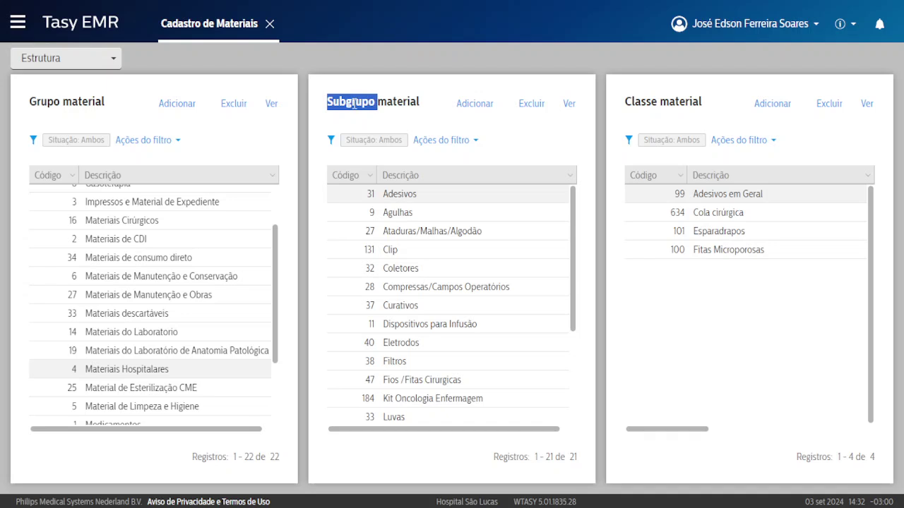
click(397, 253)
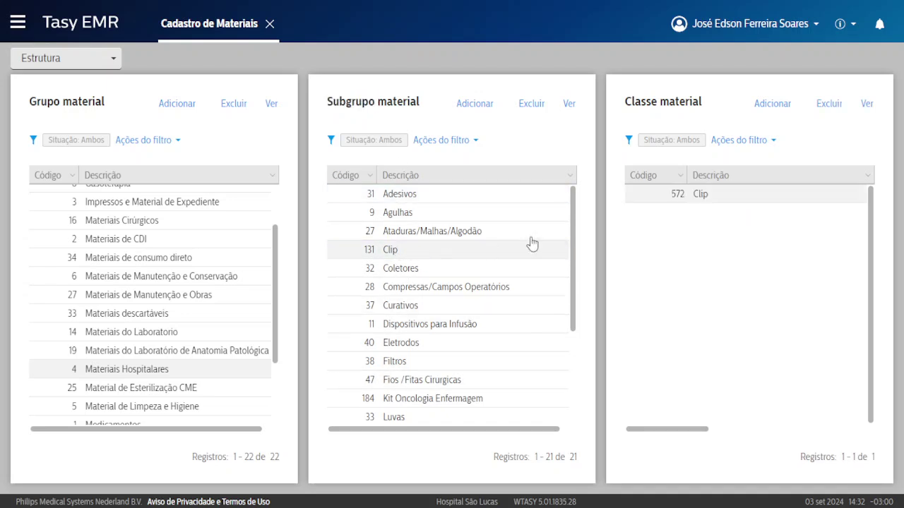
drag(614, 102, 664, 103)
click(615, 182)
Step: Drill down through Medicamentos and Fármacos Diversos to the Anticatabólico class and open its material list
scroll(172, 339, down, 2)
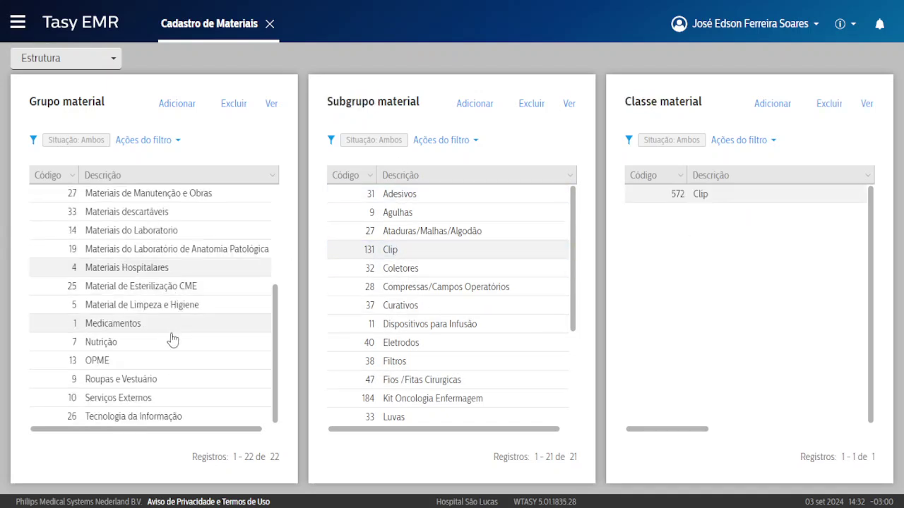
click(131, 323)
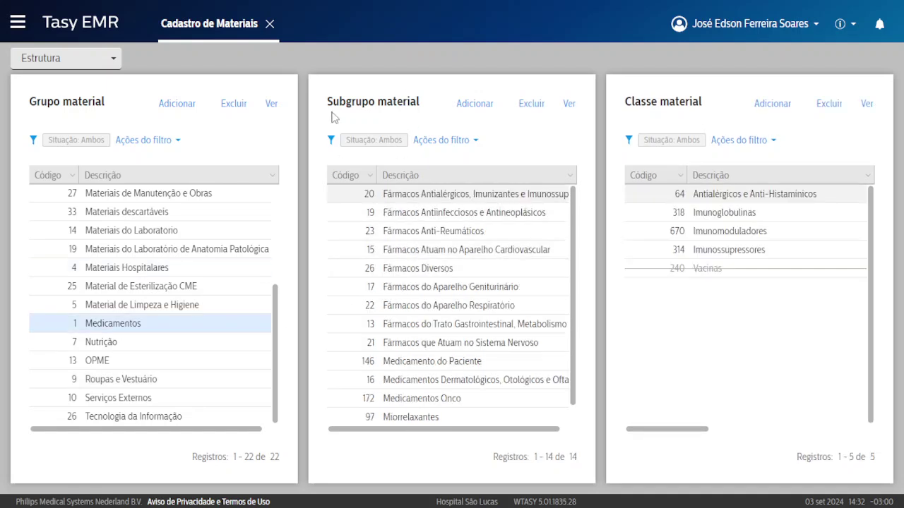
click(447, 269)
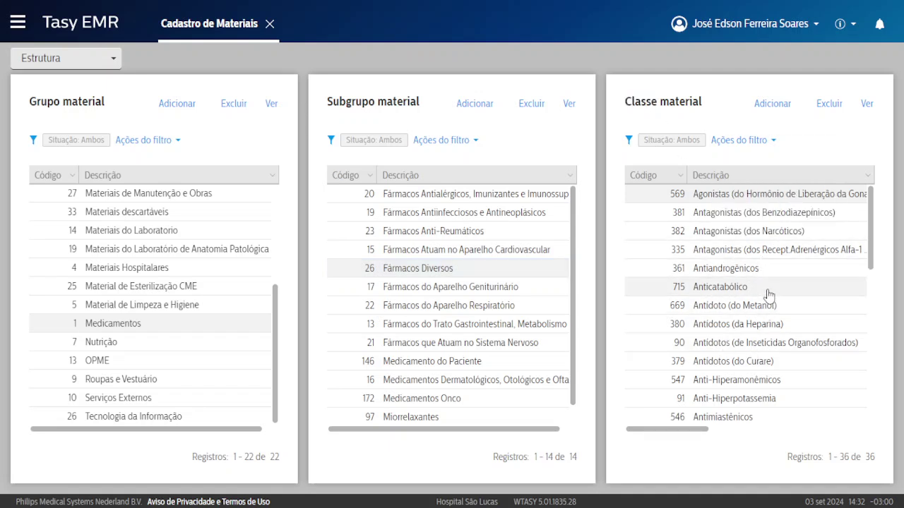
click(631, 286)
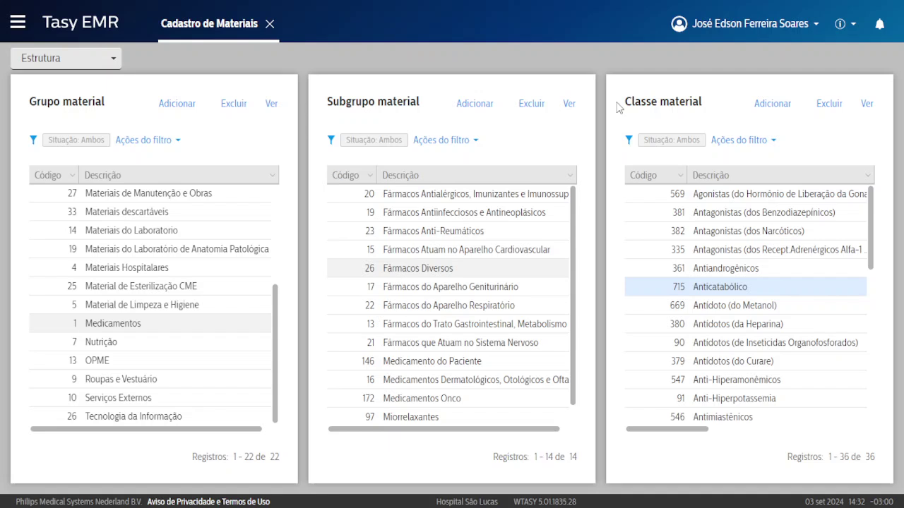
double_click(742, 288)
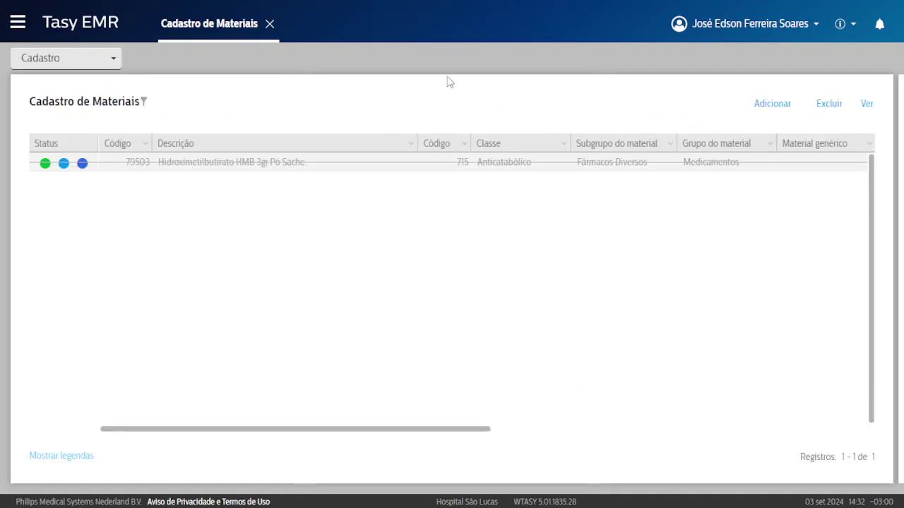
Step: Return to the Estrutura view of material groups, subgroups and classes
click(85, 62)
click(47, 116)
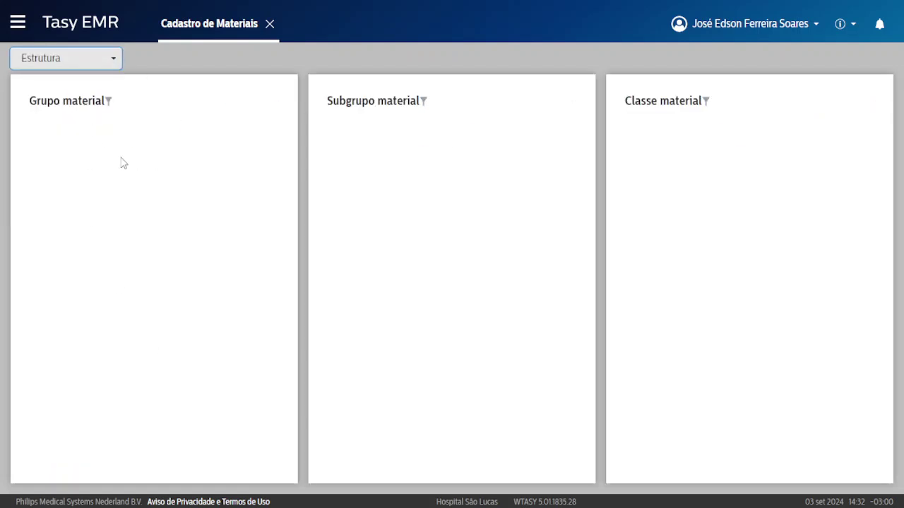
Step: Show the Medicamentos group in the material structure and return to the Cadastro view
scroll(132, 250, down, 3)
click(113, 323)
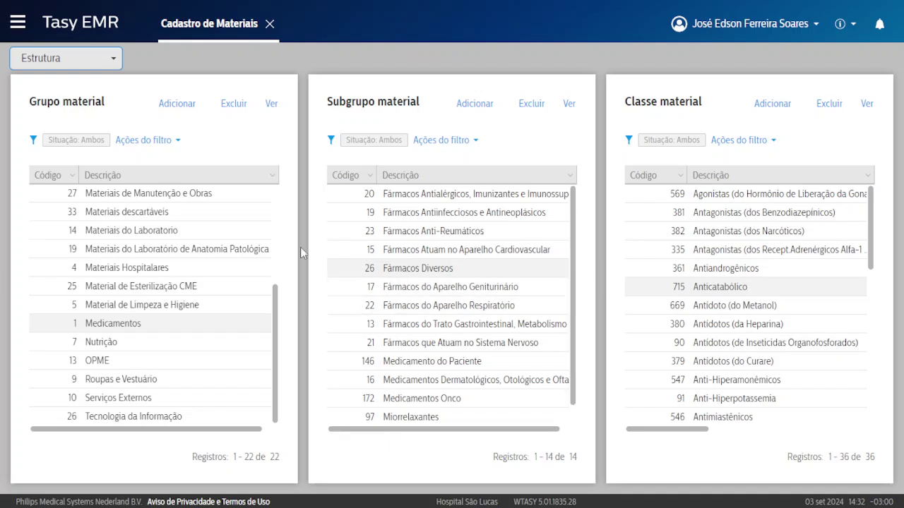
click(71, 59)
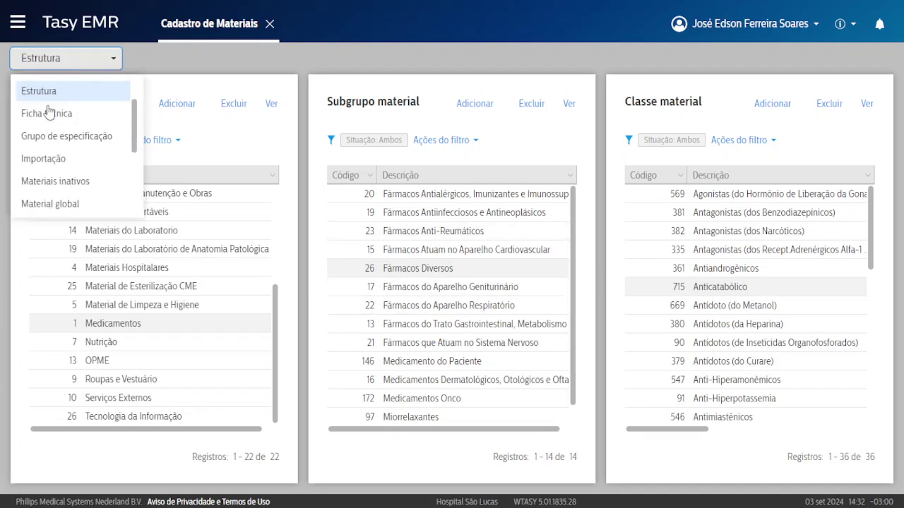
scroll(49, 109, up, 2)
click(42, 111)
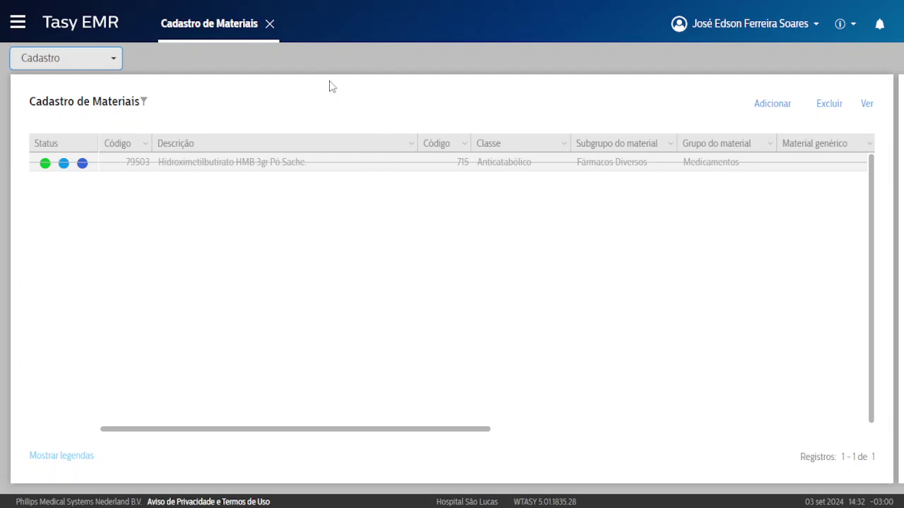
Step: Open the Hidroximetilbutirato HMB 3gr Pó Sache. record, examine its fields down to Situação ativa, and close it
drag(154, 171, 221, 172)
click(168, 173)
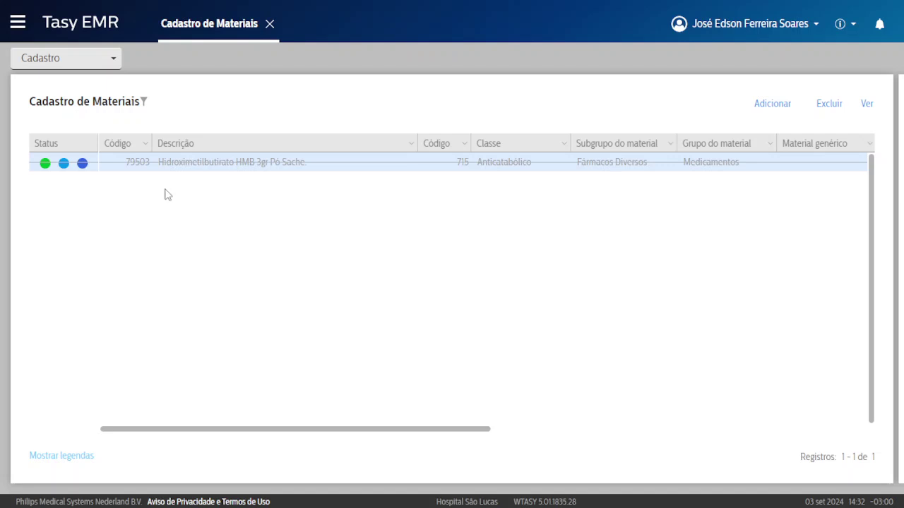
click(343, 202)
click(828, 110)
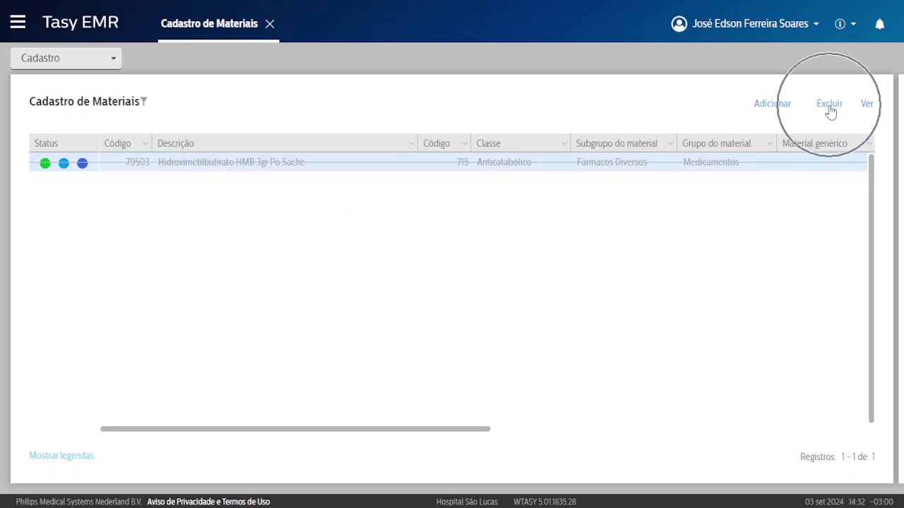
click(866, 104)
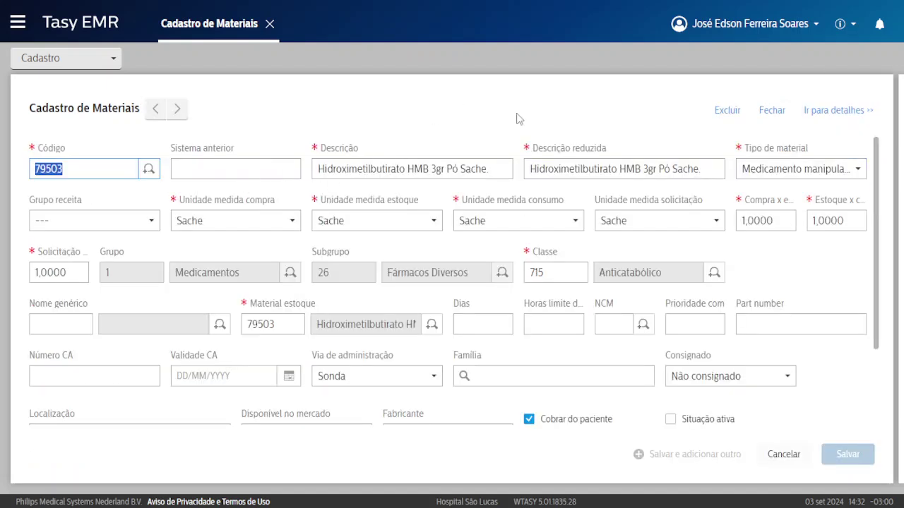
scroll(423, 240, down, 1)
scroll(424, 240, down, 1)
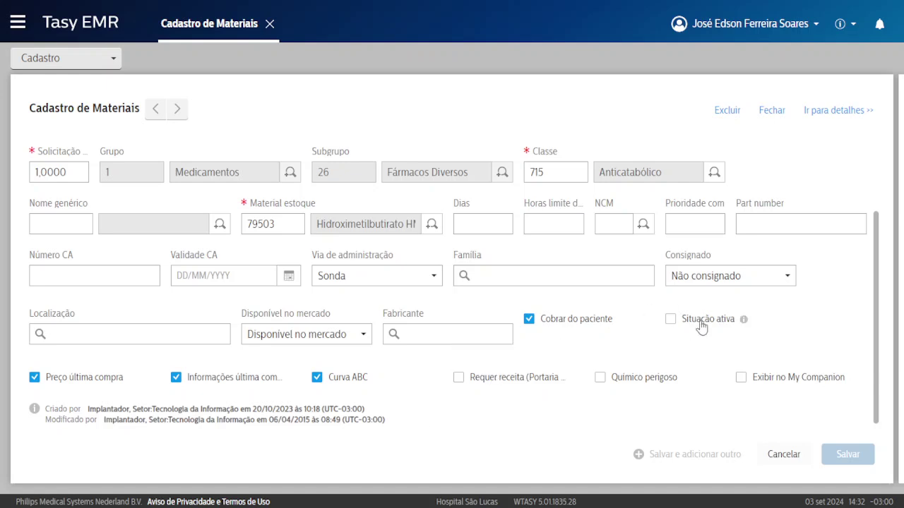
click(771, 111)
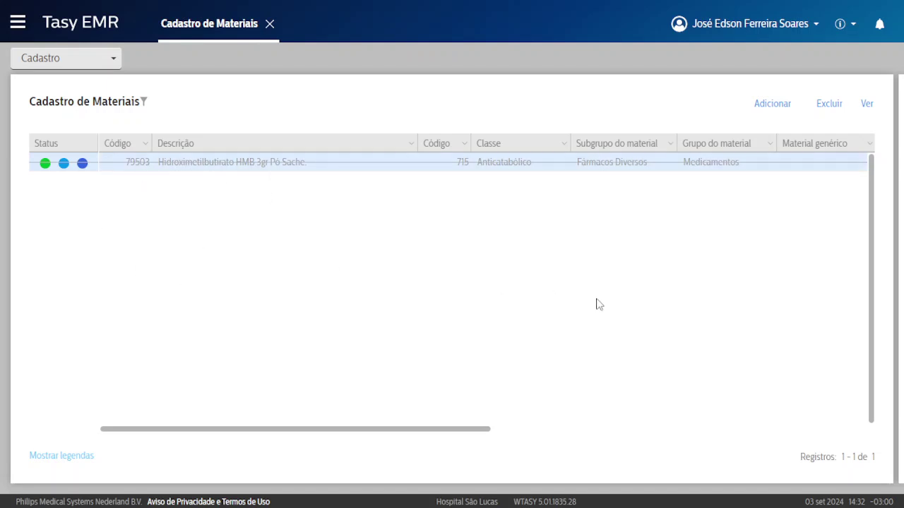
Step: Reopen the Cadastro de Materiais function and search for materials by the name "dipir"
click(269, 25)
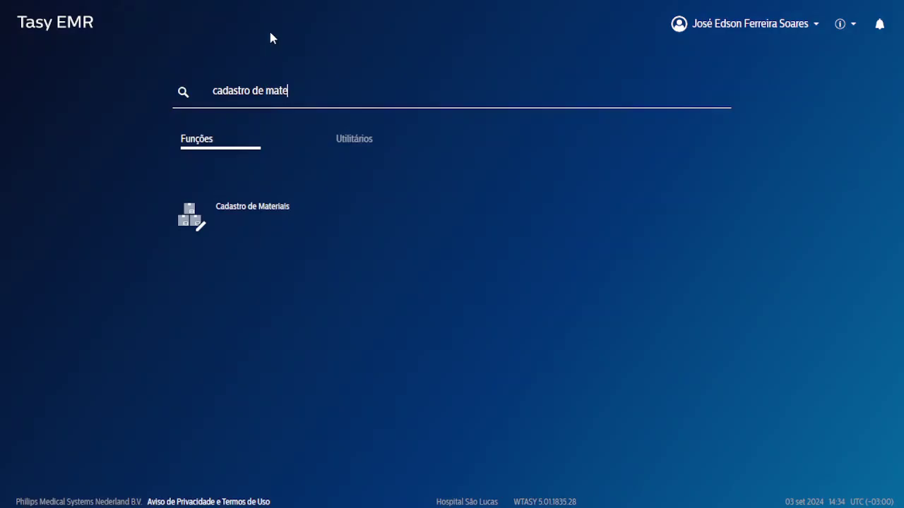
click(214, 217)
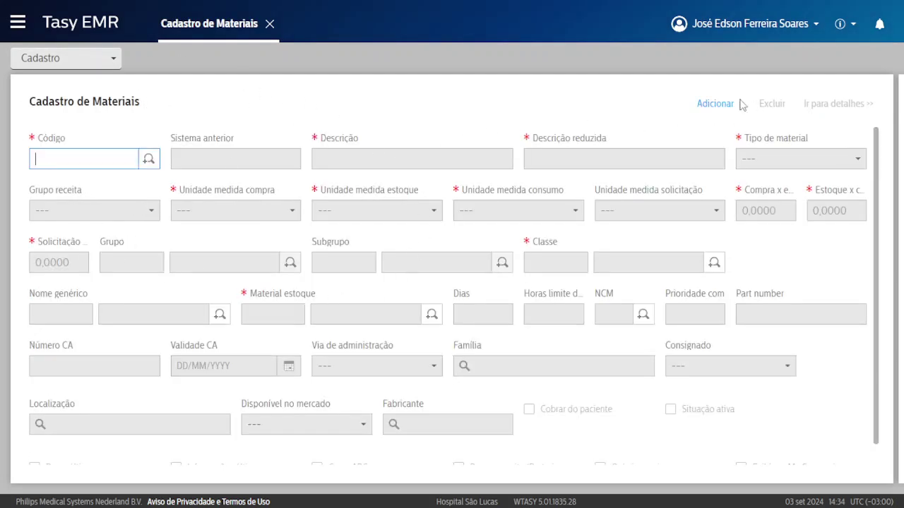
click(148, 161)
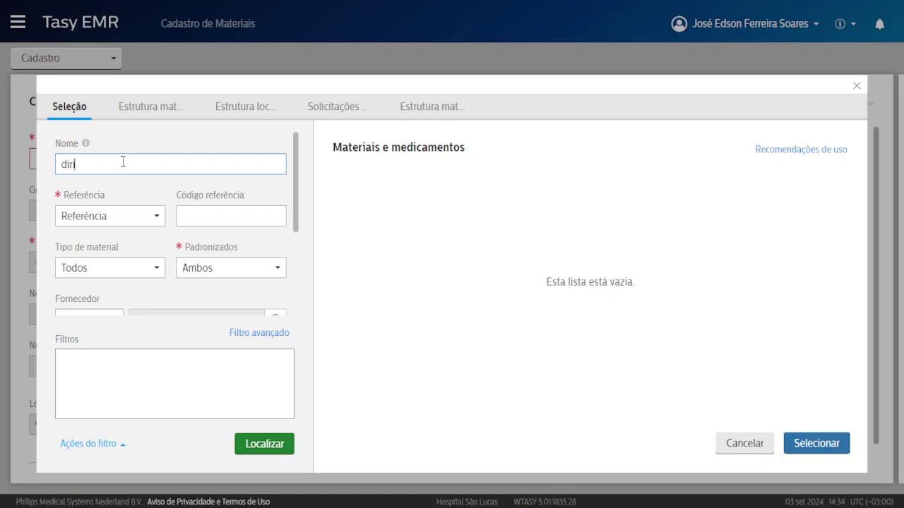
double_click(85, 167)
text(dipir)
key(Return)
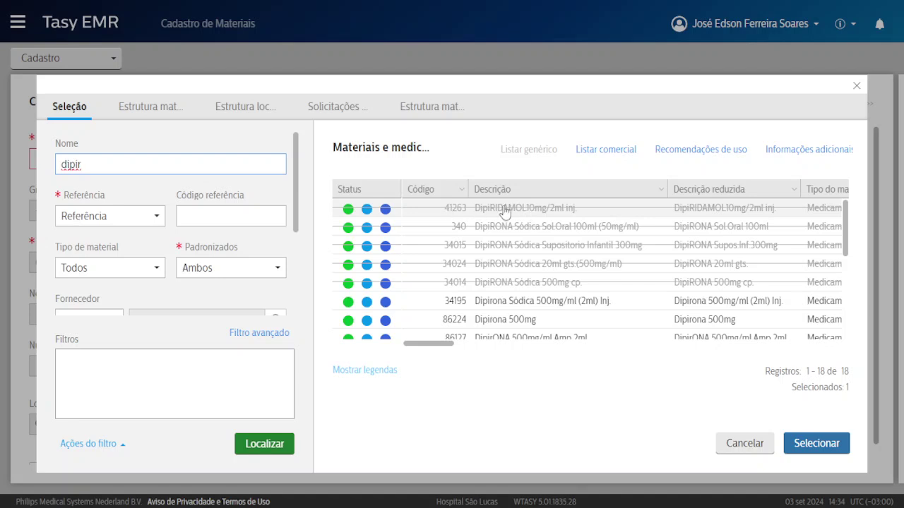
Step: Load the Dipirona 500mg material with code 86224 from the search results into the registration form
scroll(565, 289, down, 2)
click(463, 256)
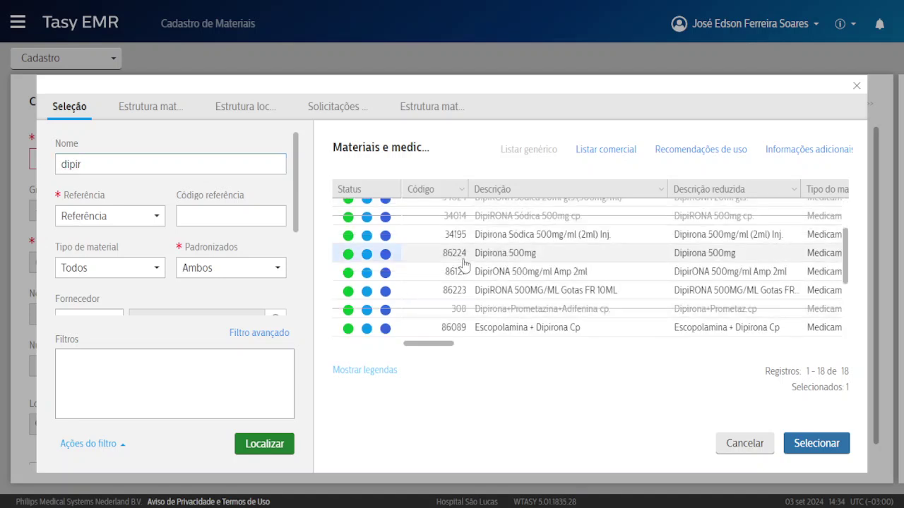
drag(458, 259, 532, 258)
click(466, 255)
double_click(506, 257)
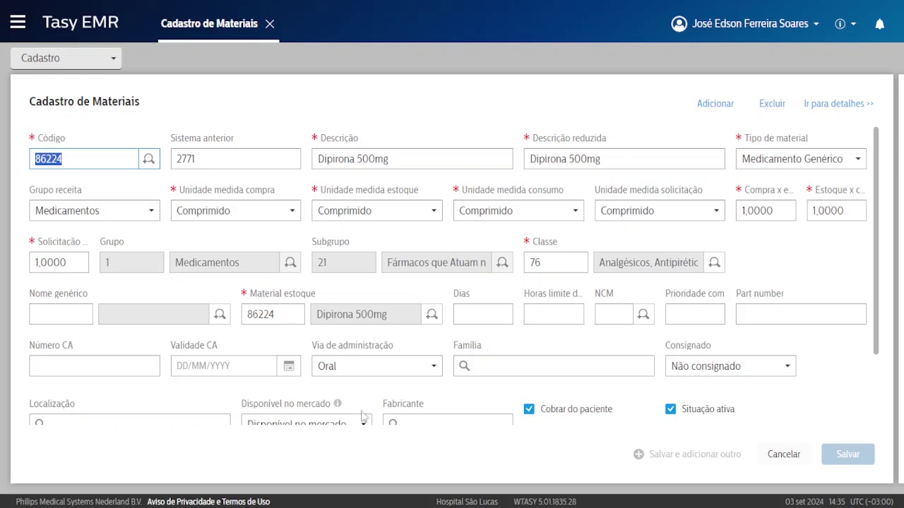
Step: Try editing the Descrição of the Dipirona 500mg record, review the form, and leave it without saving
drag(38, 99, 28, 101)
click(80, 98)
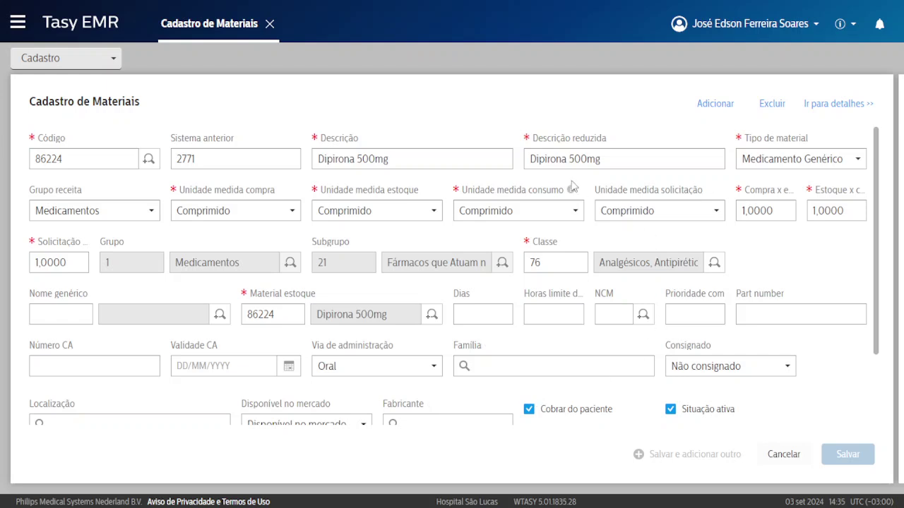
triple_click(315, 158)
click(409, 157)
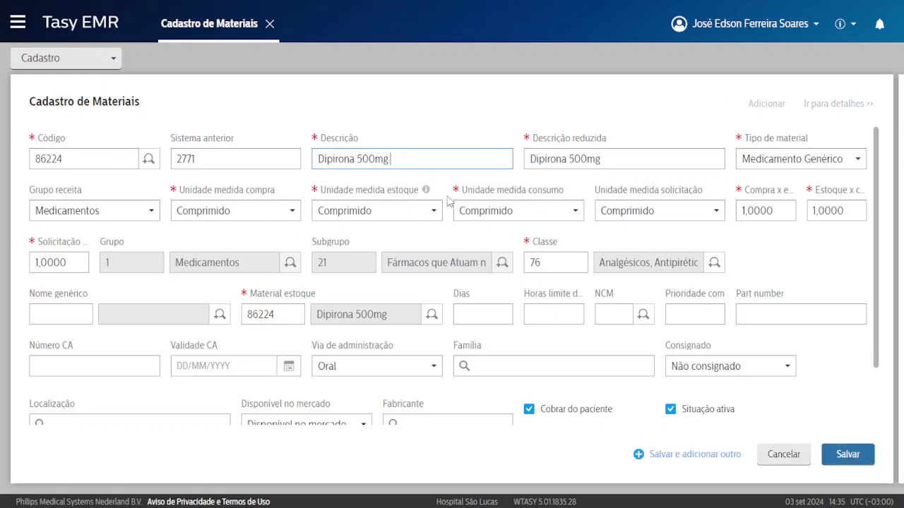
click(860, 457)
click(840, 454)
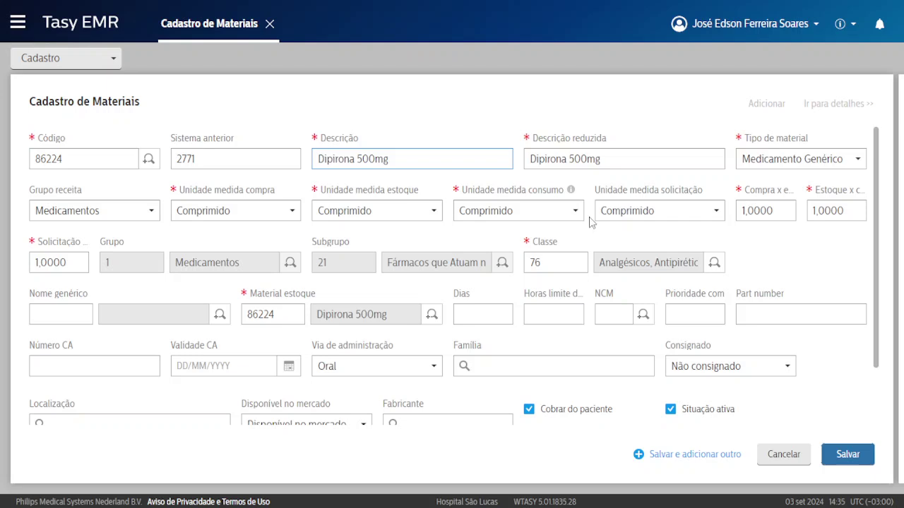
scroll(592, 222, down, 1)
scroll(558, 294, up, 1)
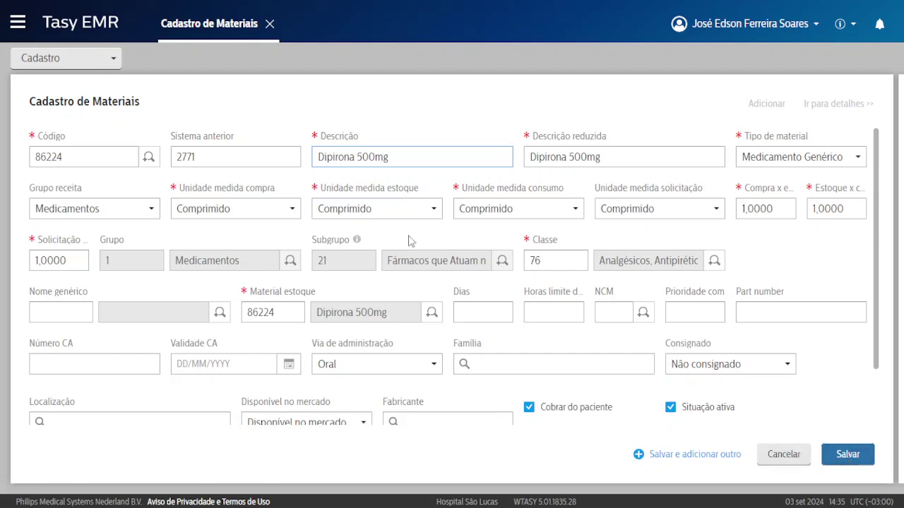
scroll(408, 241, down, 1)
click(782, 454)
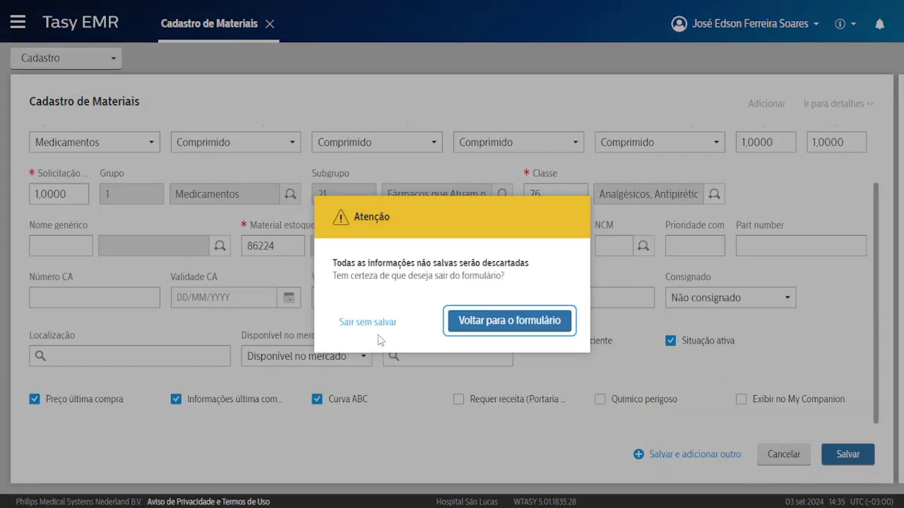
click(373, 326)
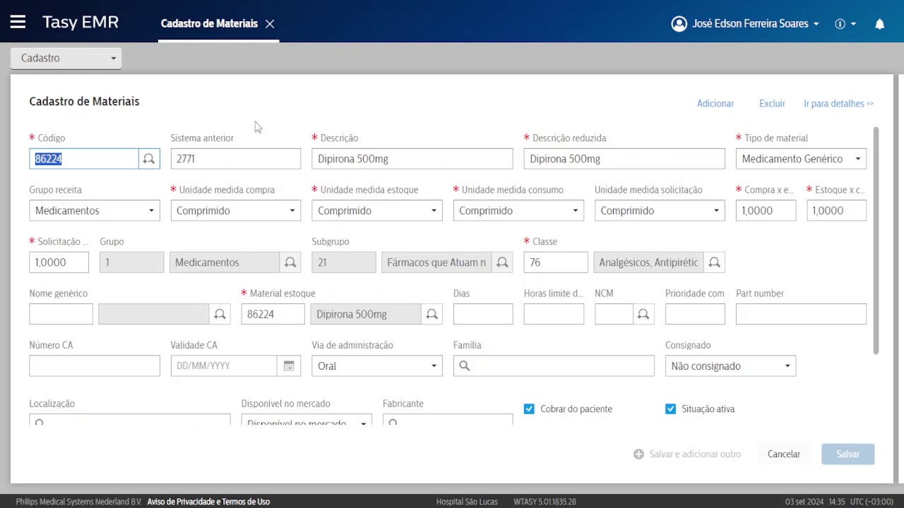
Step: Add a new material record and enter "Treinamento" as its Descrição
drag(41, 101, 65, 101)
click(34, 99)
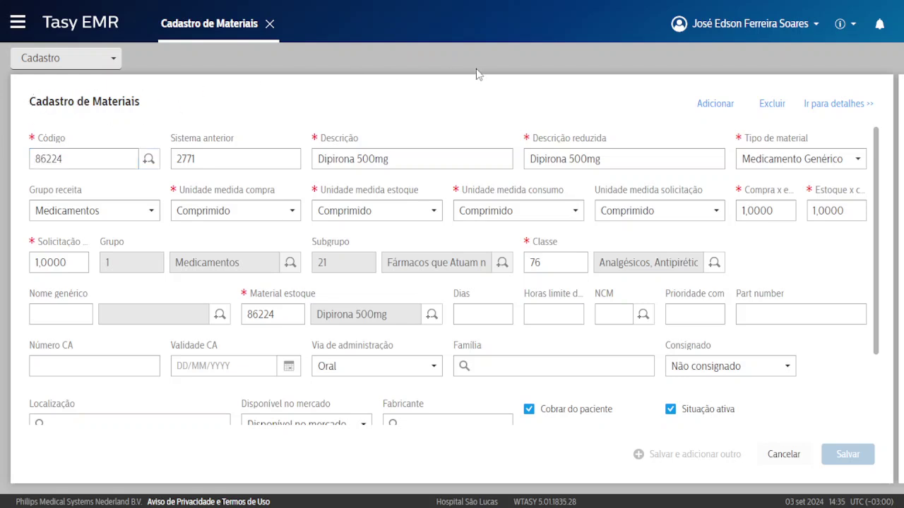
click(195, 26)
click(716, 104)
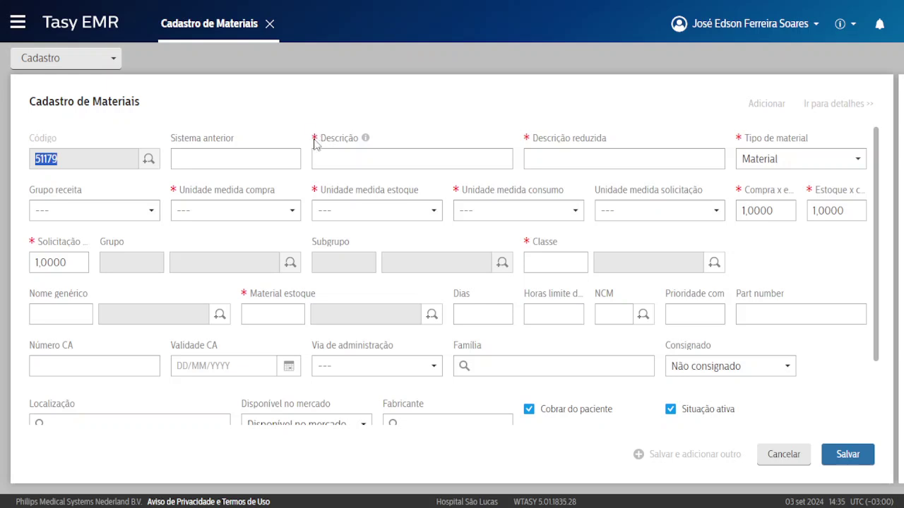
click(329, 163)
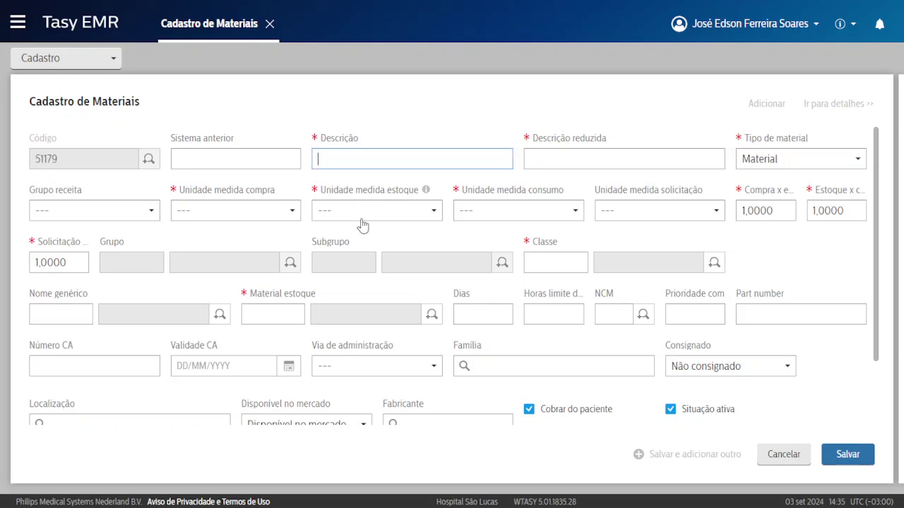
text(Treinamento)
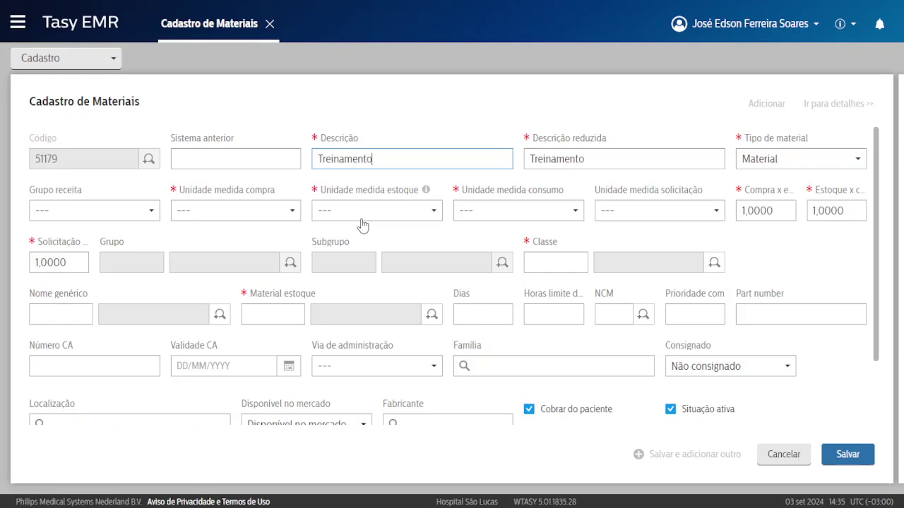
Step: Shorten the new material's Descrição reduzida to "Treina"
drag(533, 138, 587, 139)
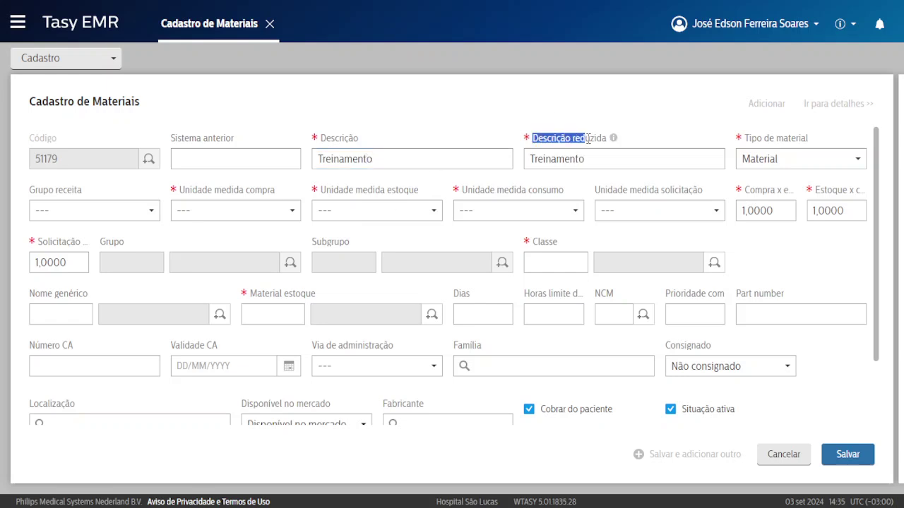
click(577, 139)
double_click(550, 156)
click(547, 162)
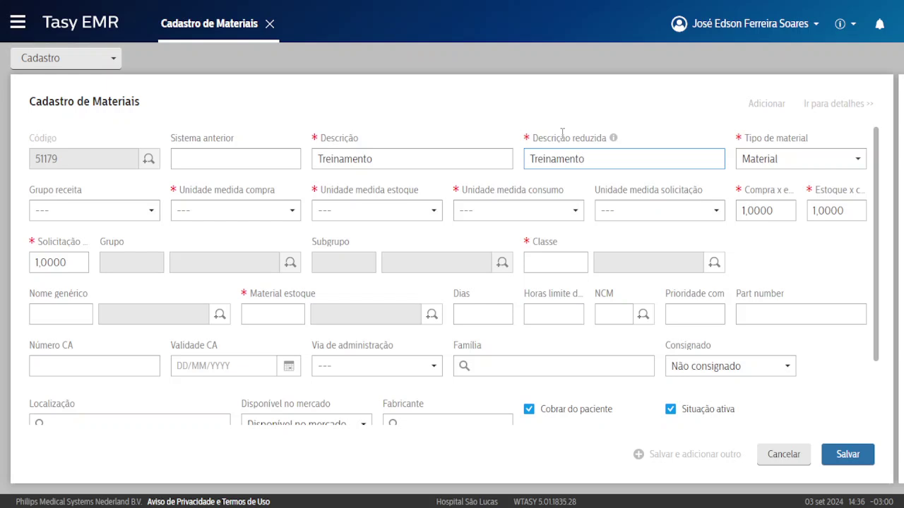
drag(593, 159, 605, 138)
key(BackSpace)
double_click(344, 159)
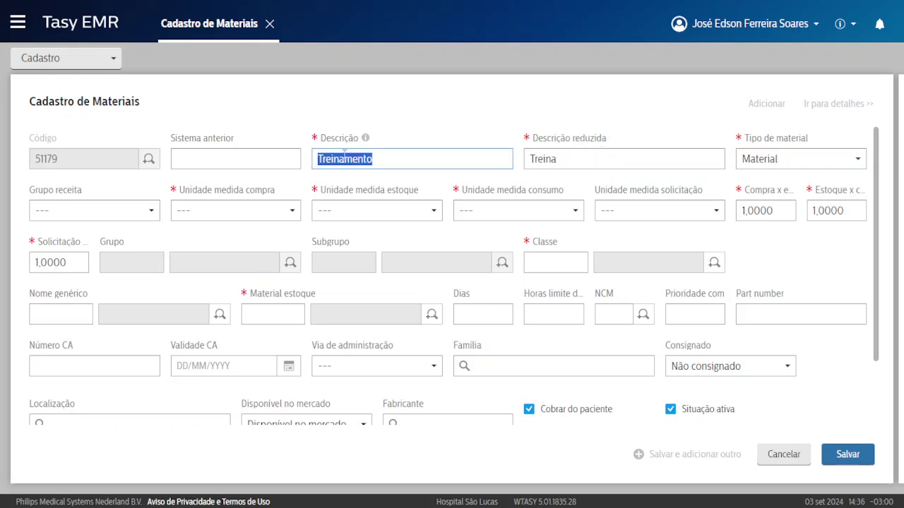
drag(326, 138, 353, 138)
click(336, 140)
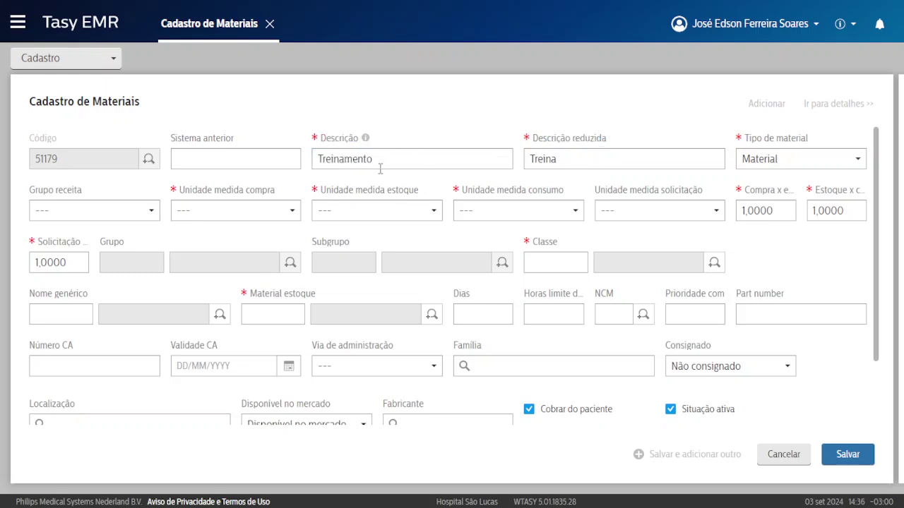
Step: Copy the full Descrição "Treinamento" into the Descrição reduzida field
double_click(574, 153)
double_click(374, 159)
key(ctrl+c)
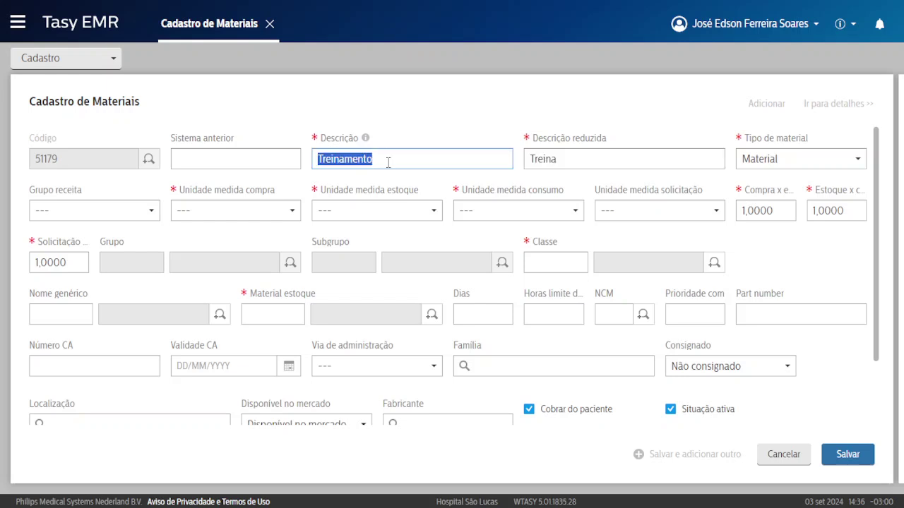
double_click(548, 160)
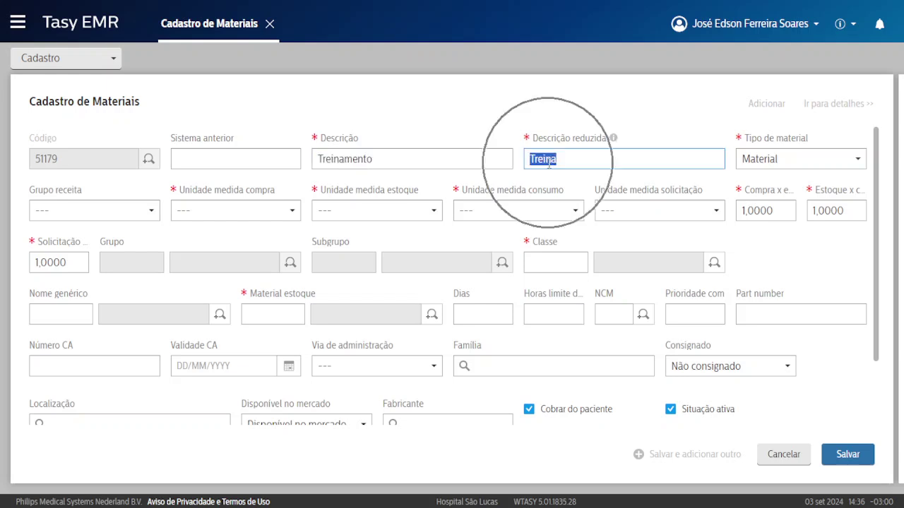
key(ctrl+v)
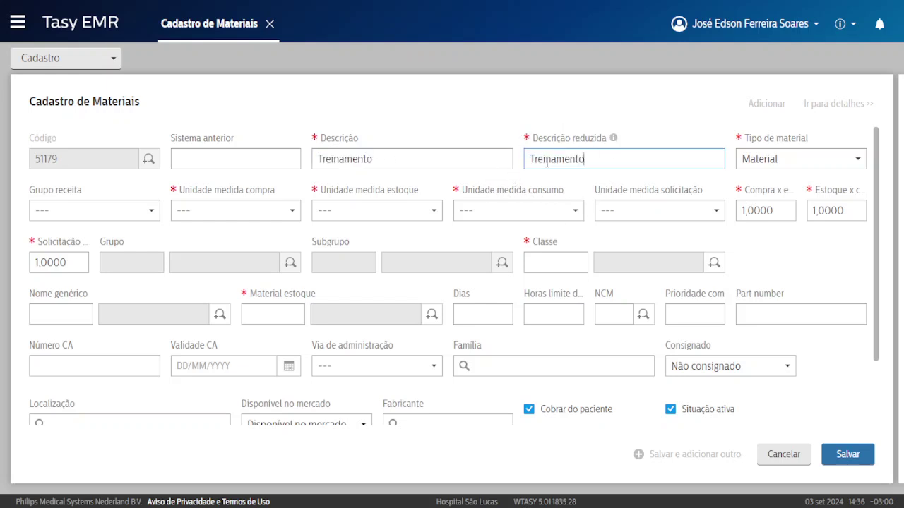
Step: Review the Tipo de material options and set the new material's type to Medicamento Genérico
drag(743, 139, 803, 138)
click(777, 140)
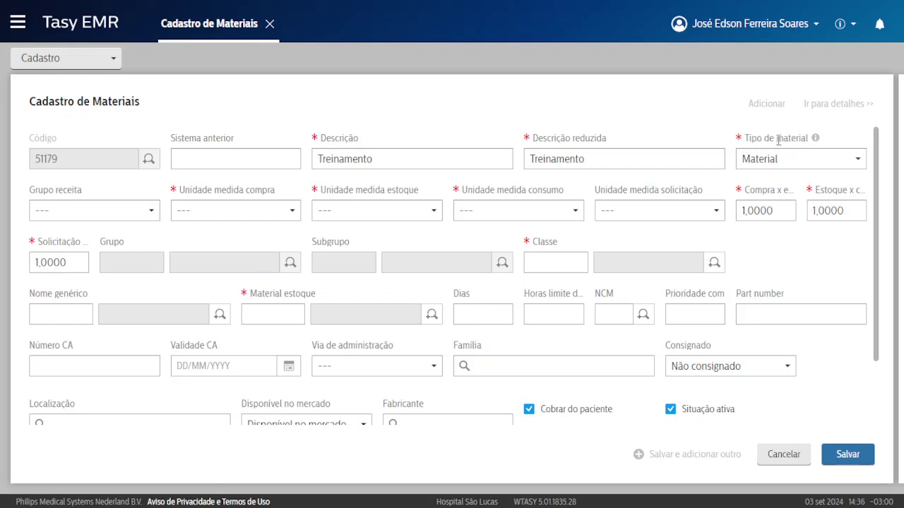
drag(747, 138, 796, 138)
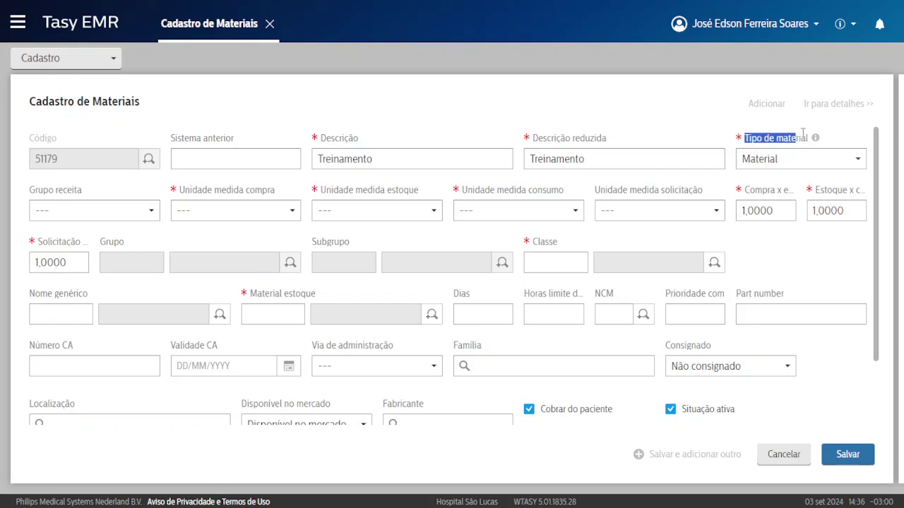
click(779, 135)
click(770, 166)
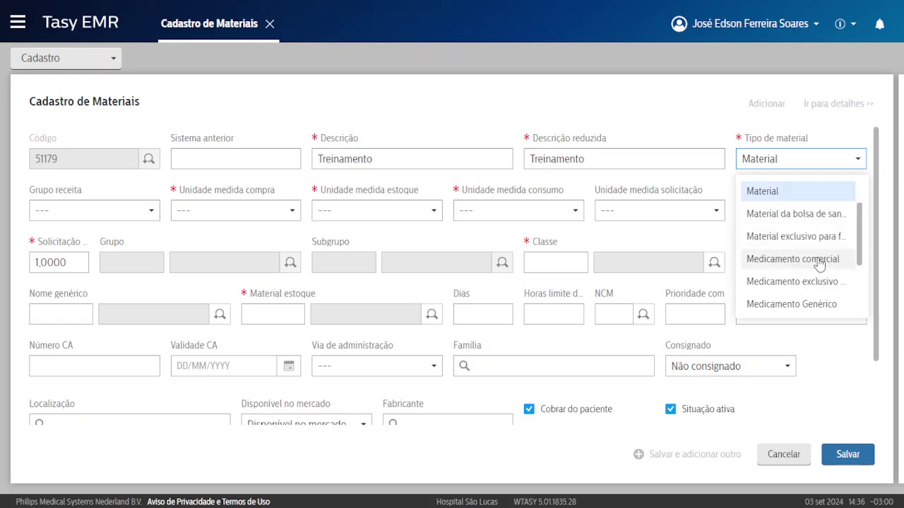
scroll(789, 243, down, 2)
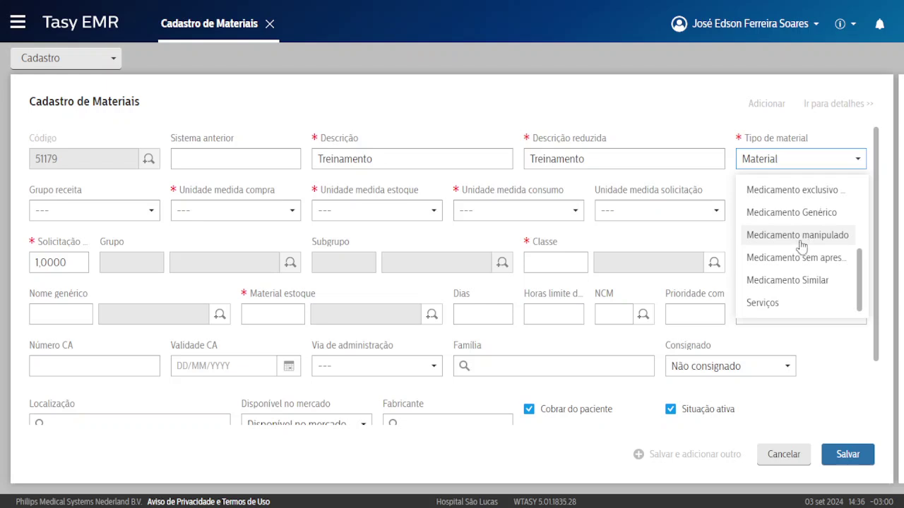
scroll(777, 305, up, 3)
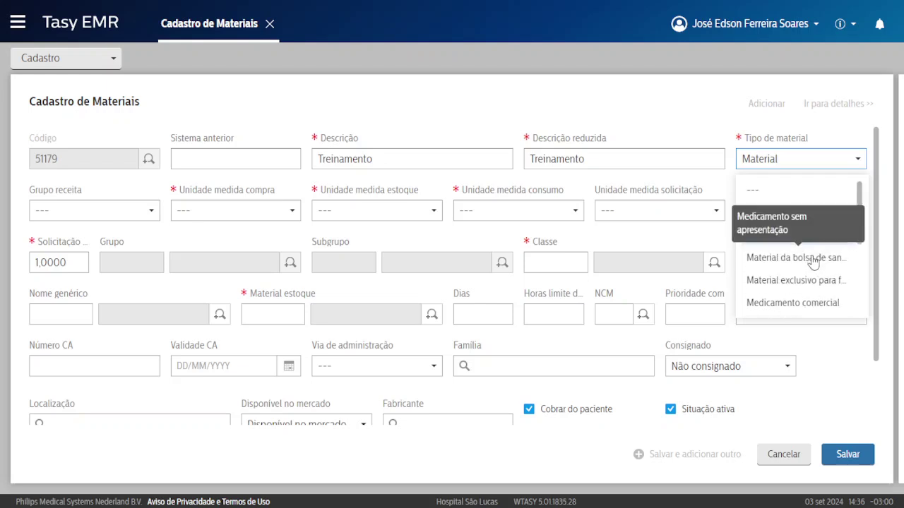
scroll(819, 276, down, 3)
scroll(825, 283, up, 2)
scroll(825, 282, down, 2)
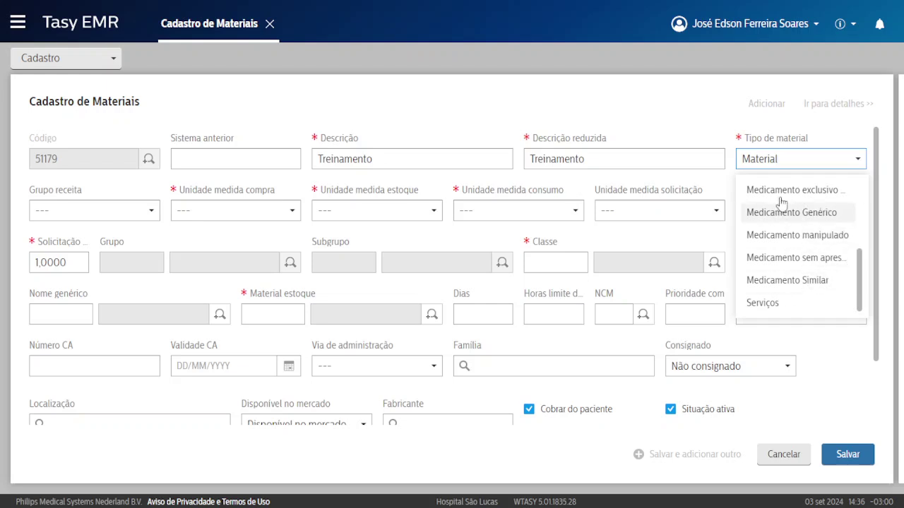
scroll(776, 240, up, 3)
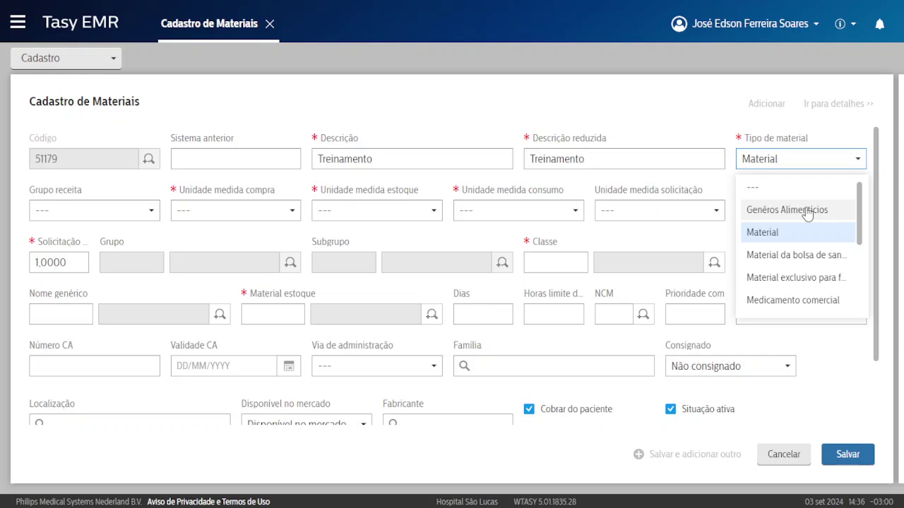
scroll(801, 258, down, 1)
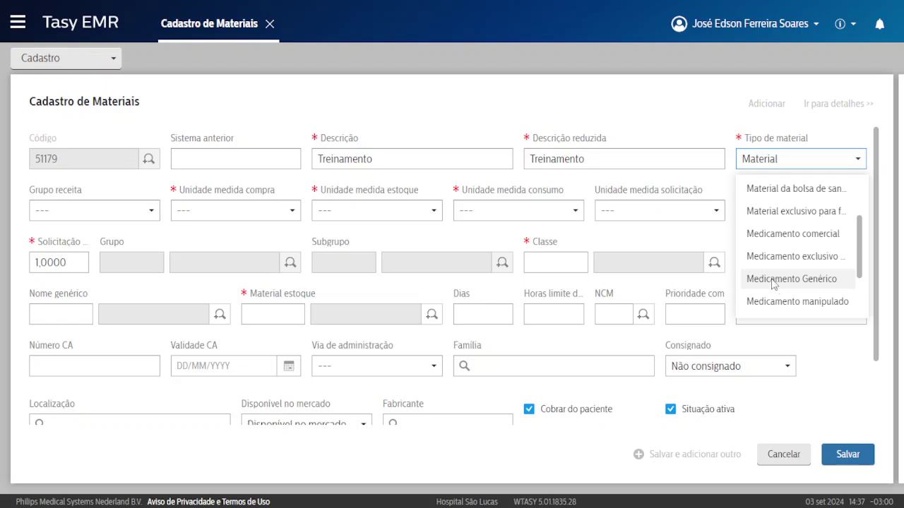
click(774, 280)
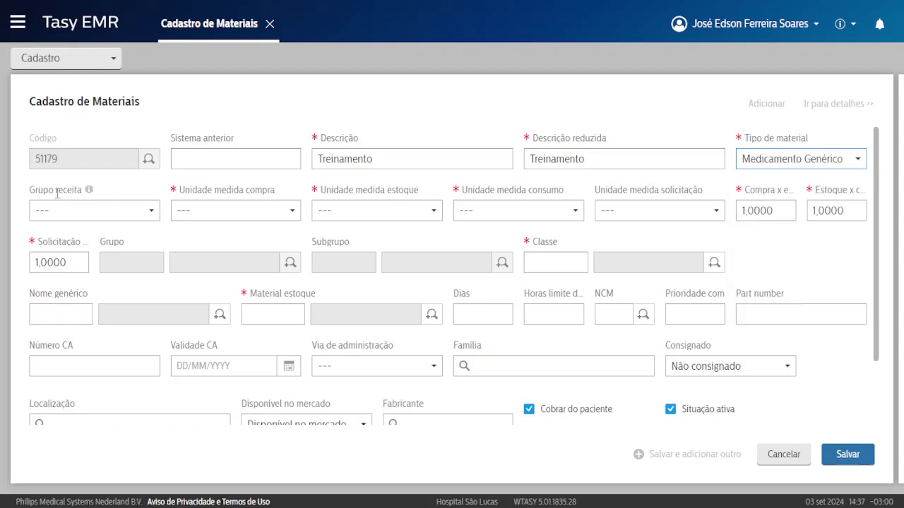
Step: Examine the Unidade medida compra field and read its field information on where the purchase unit comes from
drag(179, 190, 269, 190)
click(263, 192)
click(224, 218)
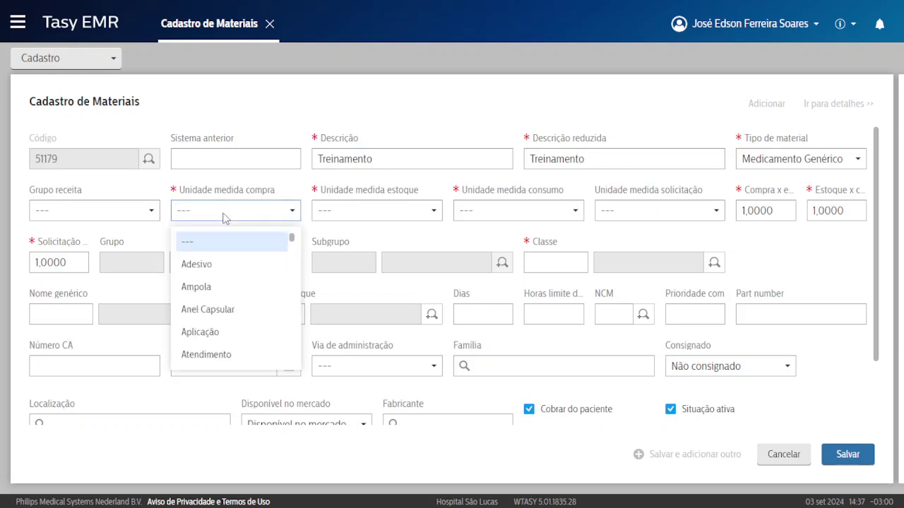
click(195, 193)
drag(179, 189, 275, 191)
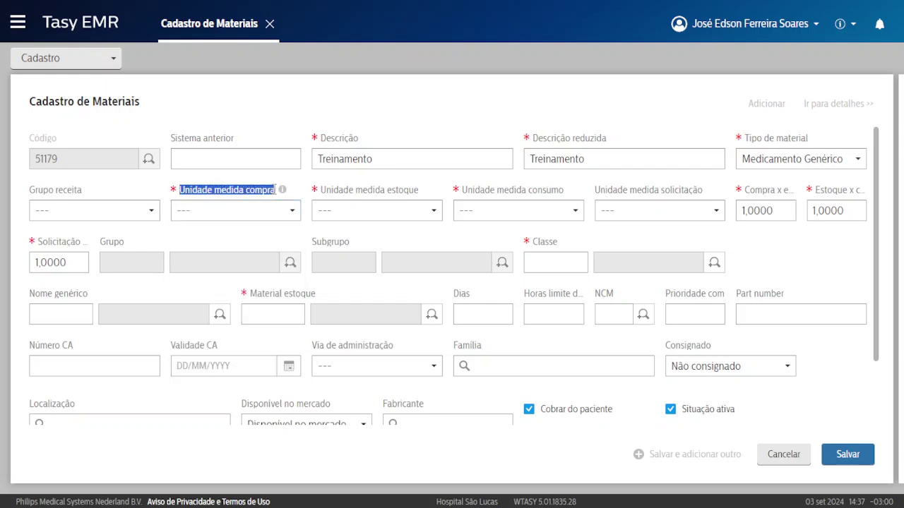
click(225, 192)
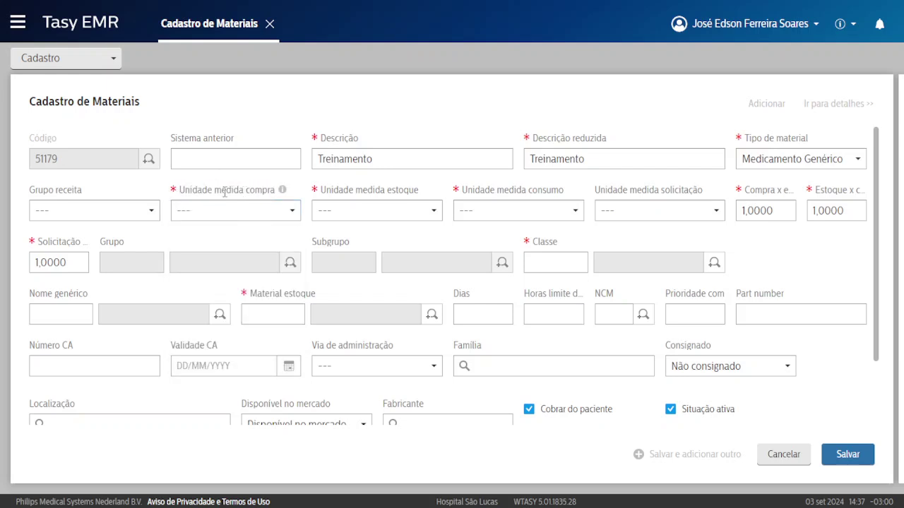
click(283, 193)
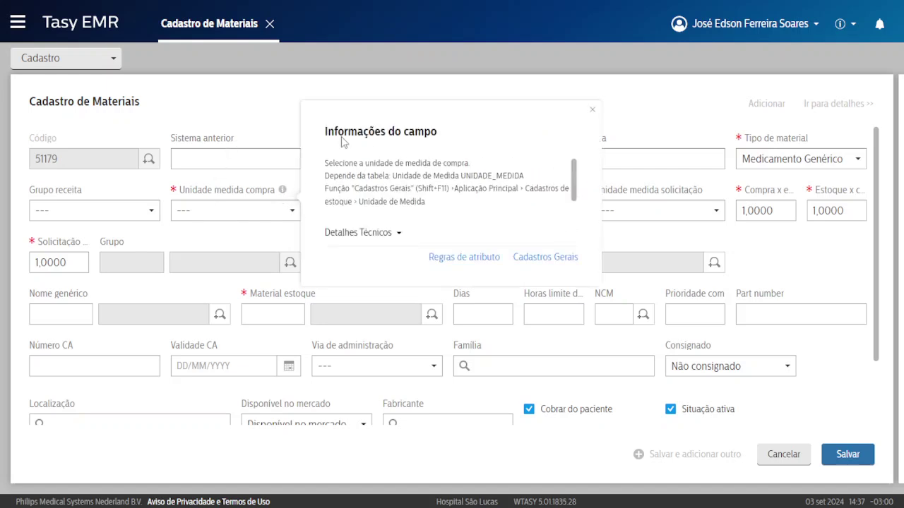
drag(326, 131, 398, 130)
click(378, 163)
drag(326, 163, 464, 165)
click(422, 164)
scroll(459, 163, down, 1)
scroll(414, 161, up, 1)
click(202, 196)
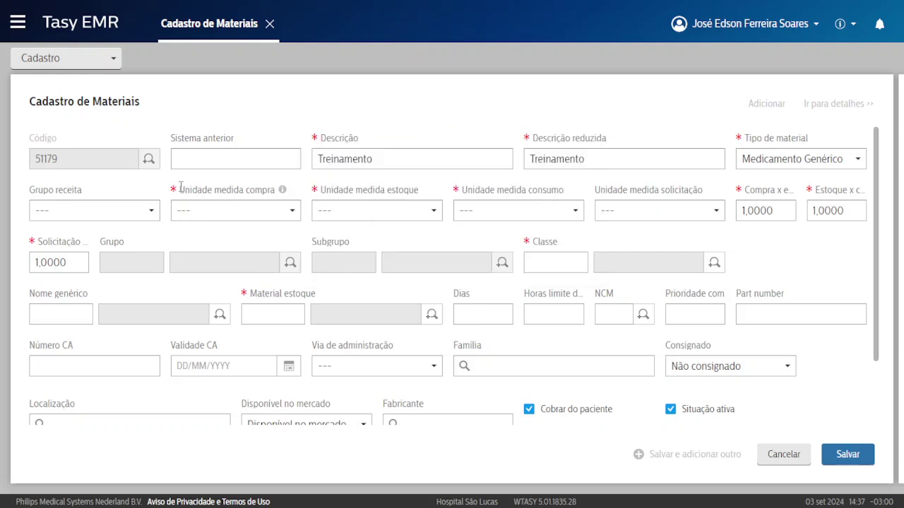
Step: Set the new material's Unidade medida compra to Caixa
drag(181, 185, 231, 189)
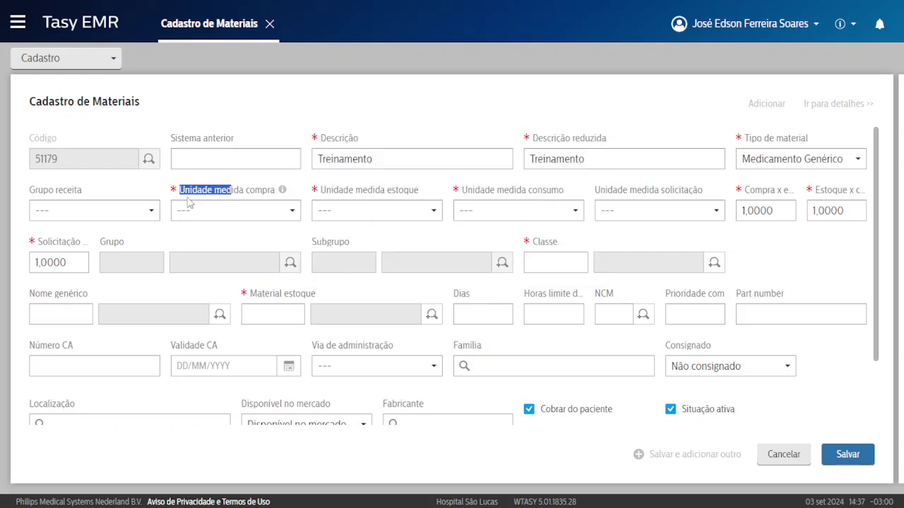
click(224, 195)
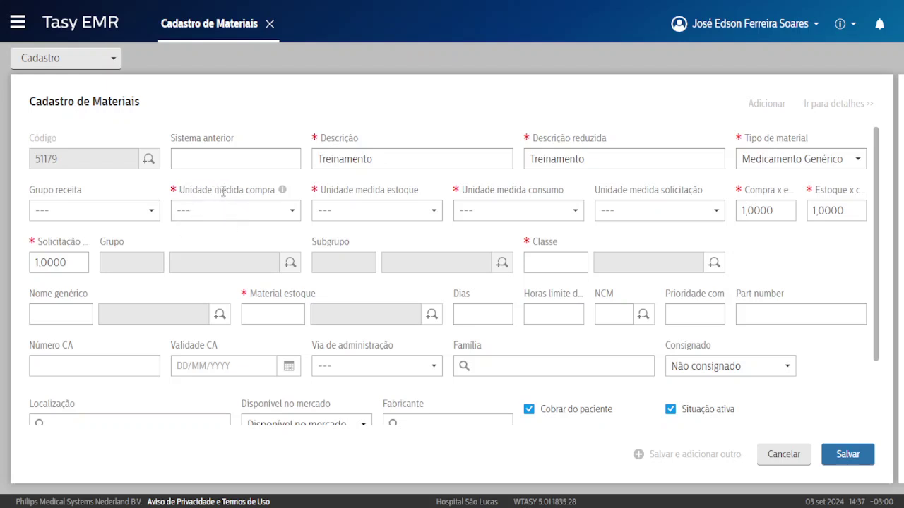
drag(215, 191, 273, 188)
click(262, 192)
click(226, 210)
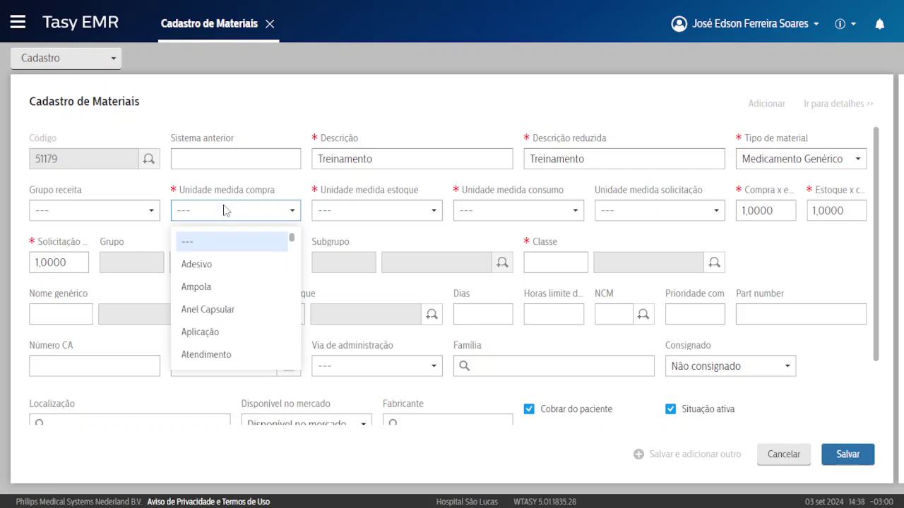
key(c)
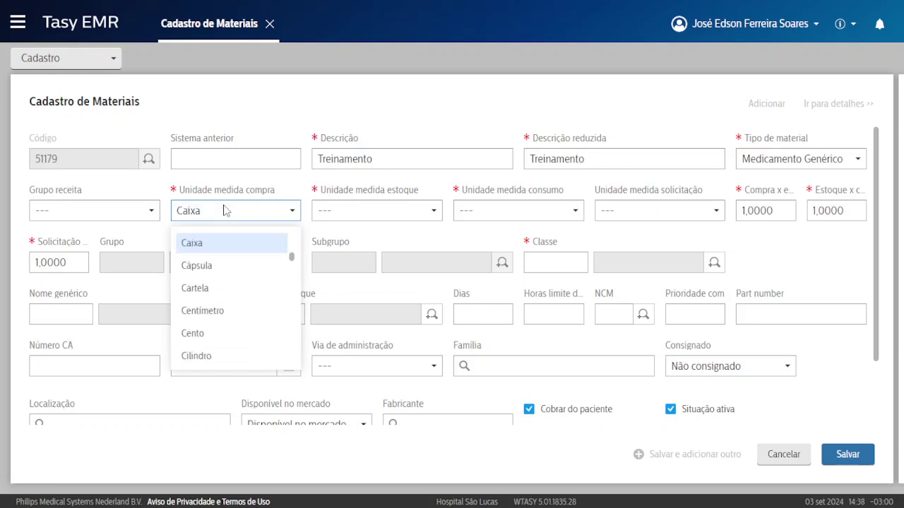
click(205, 245)
Step: Set the new material's Unidade medida estoque to Caixa
drag(321, 190, 424, 190)
click(388, 190)
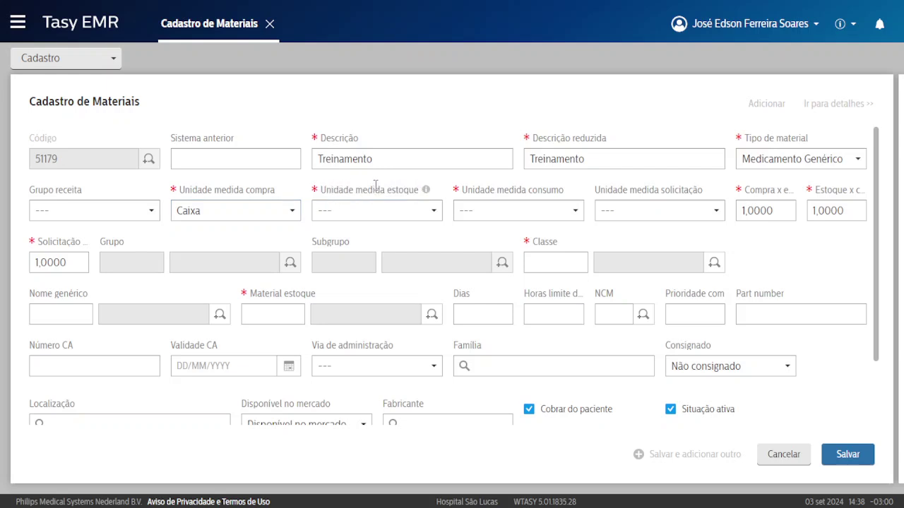
drag(359, 190, 411, 189)
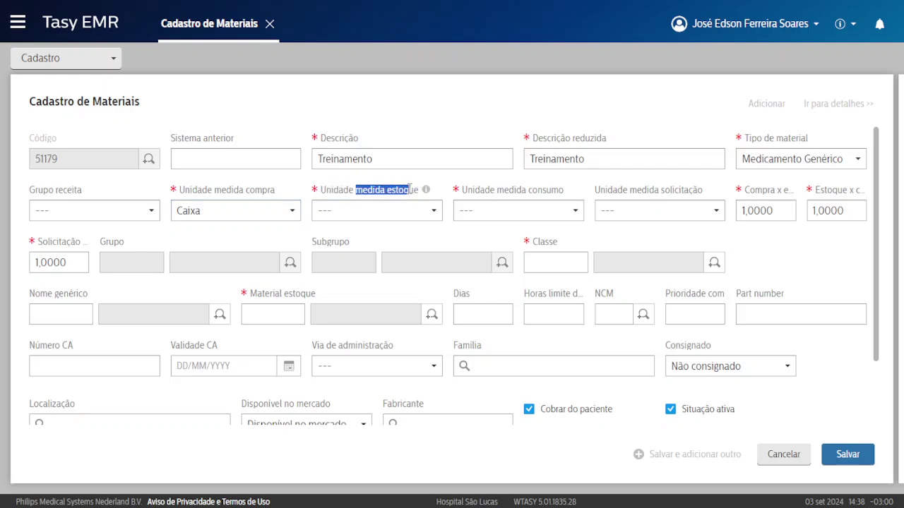
triple_click(410, 190)
click(355, 209)
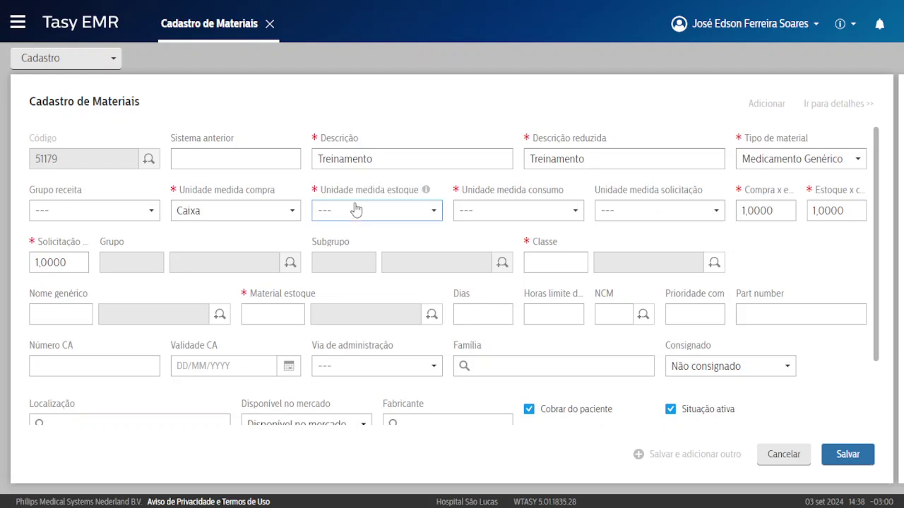
key(c)
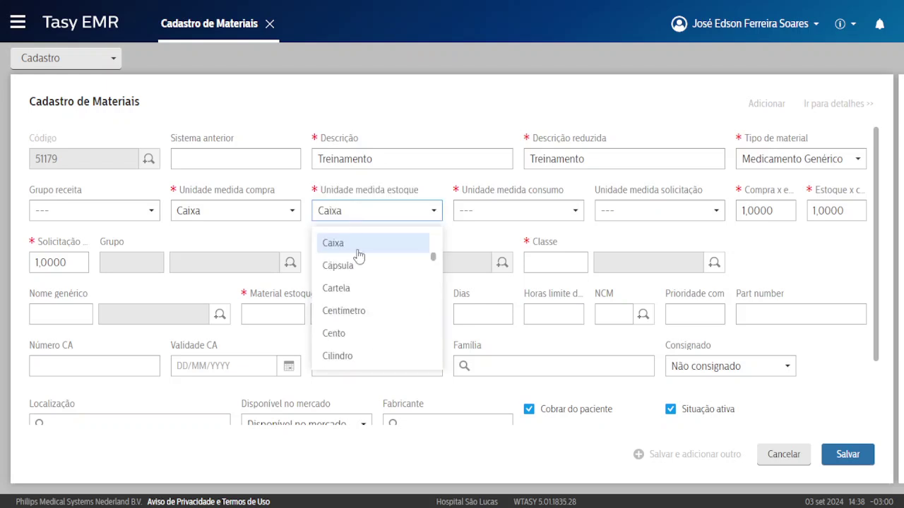
key(Return)
Step: Leave full screen to check the Google Meet call, and return to the material form in Tasy in full screen
drag(462, 190, 562, 189)
click(562, 190)
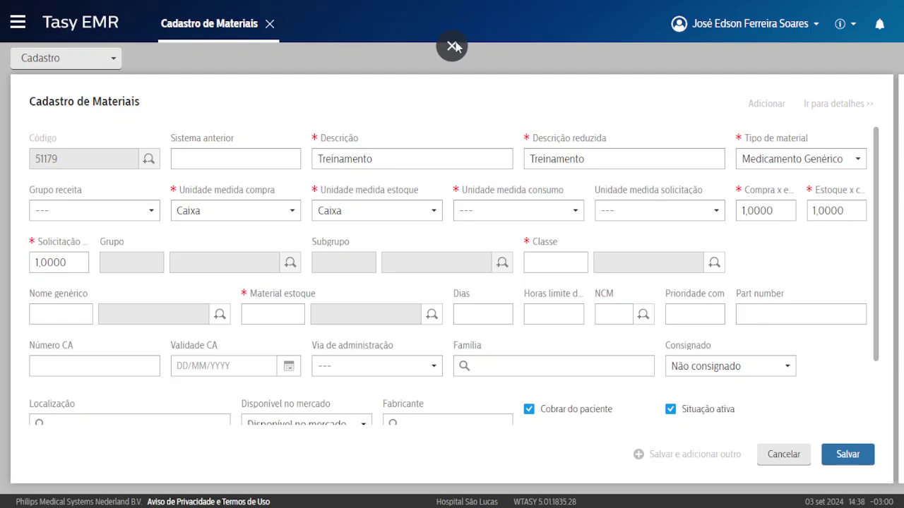
click(453, 39)
click(171, 21)
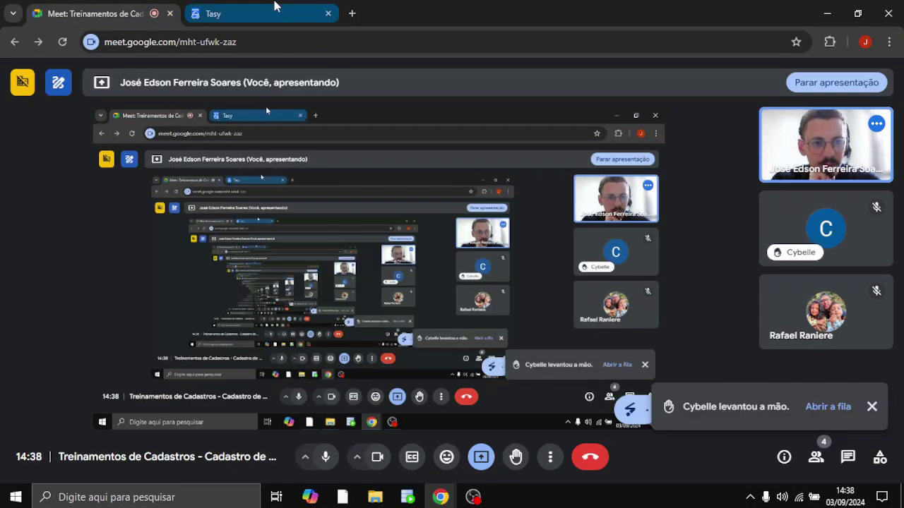
click(276, 7)
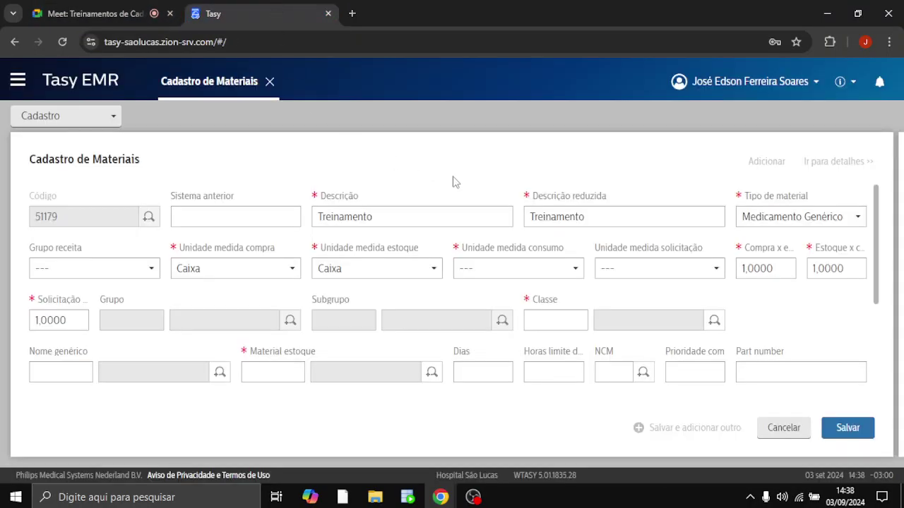
key(F11)
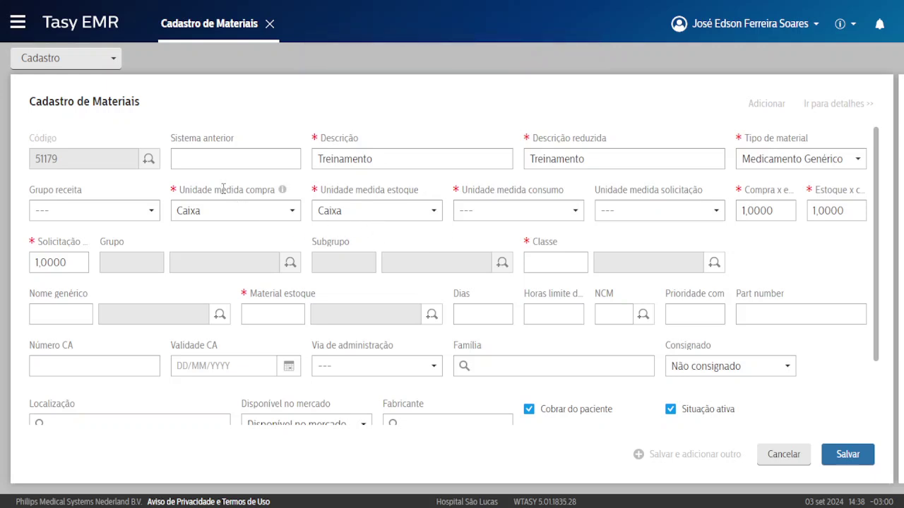
Step: Compare the purchase, stock and consumption unit fields, keep Caixa for purchase, and set Unidade medida estoque to Ampola
drag(525, 189, 558, 189)
click(540, 191)
drag(215, 190, 280, 189)
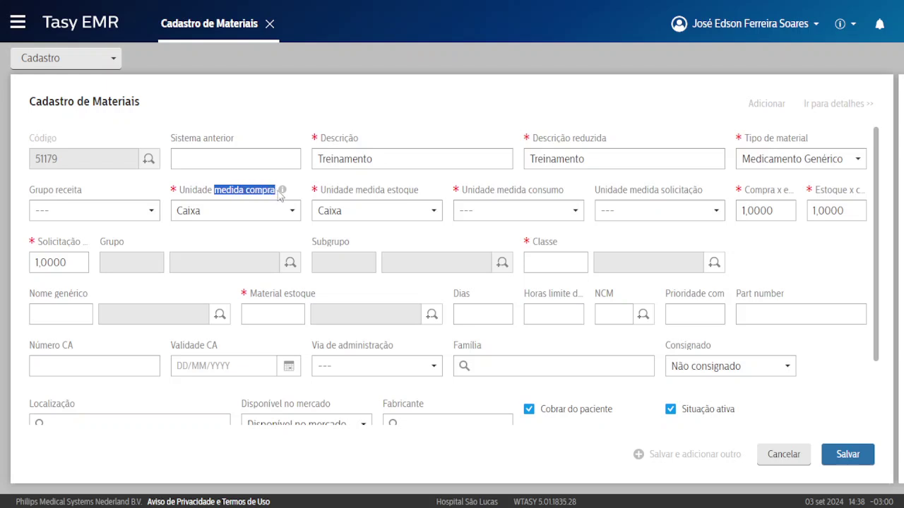
drag(361, 190, 419, 189)
click(227, 211)
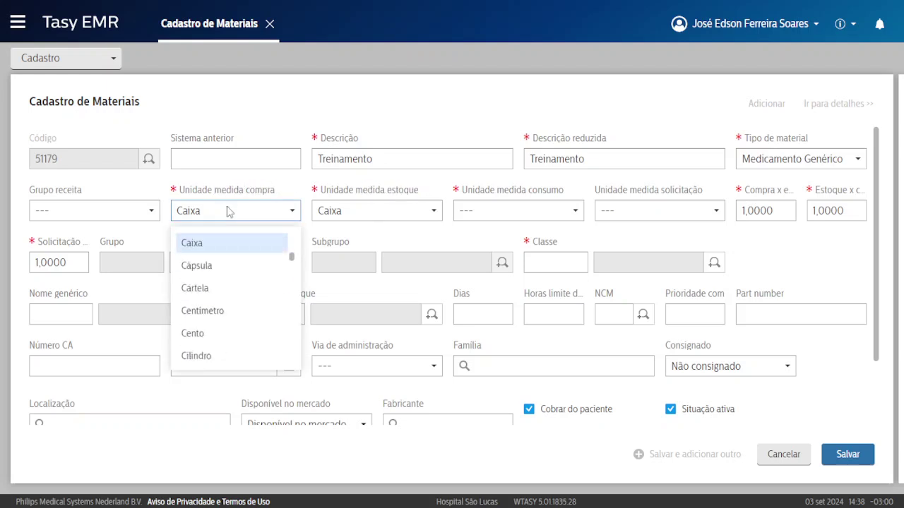
click(192, 233)
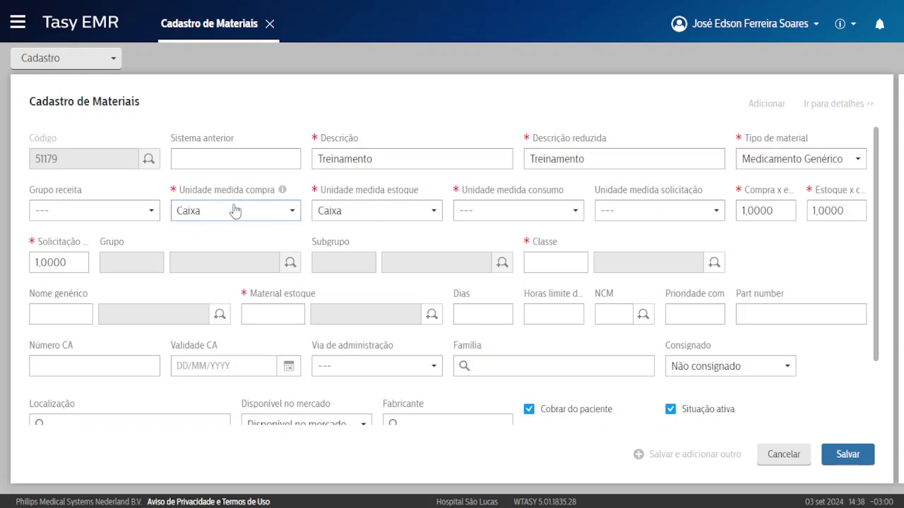
click(369, 214)
key(a)
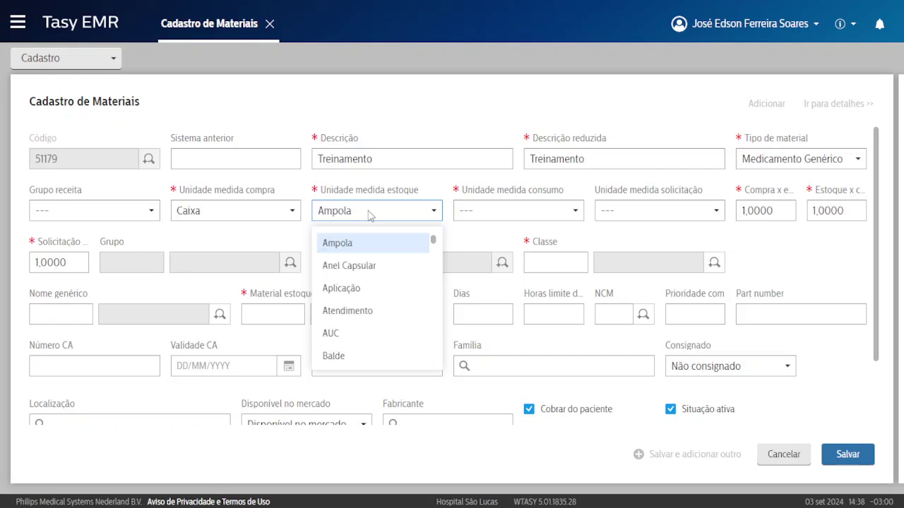
click(375, 191)
Step: Set the Compra x estoque conversion to 50 and compare it with the purchase unit
drag(221, 189, 277, 190)
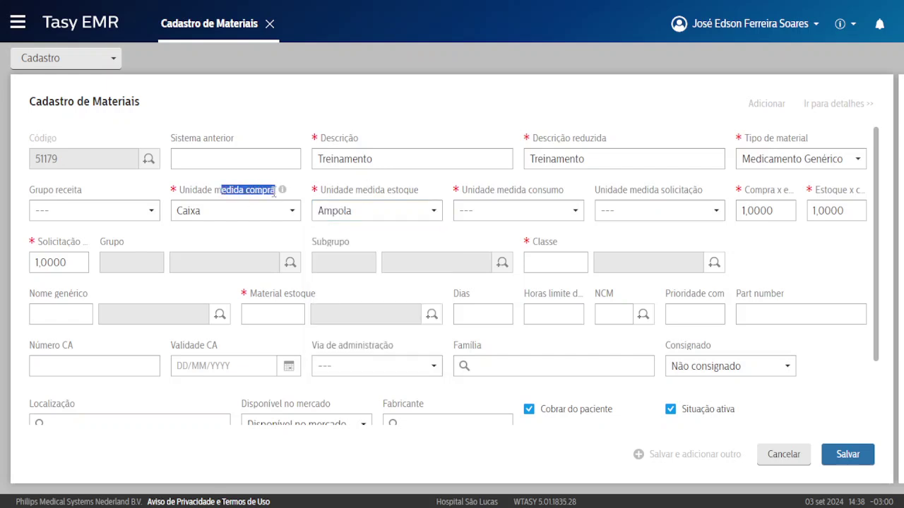
drag(372, 190, 422, 192)
click(460, 201)
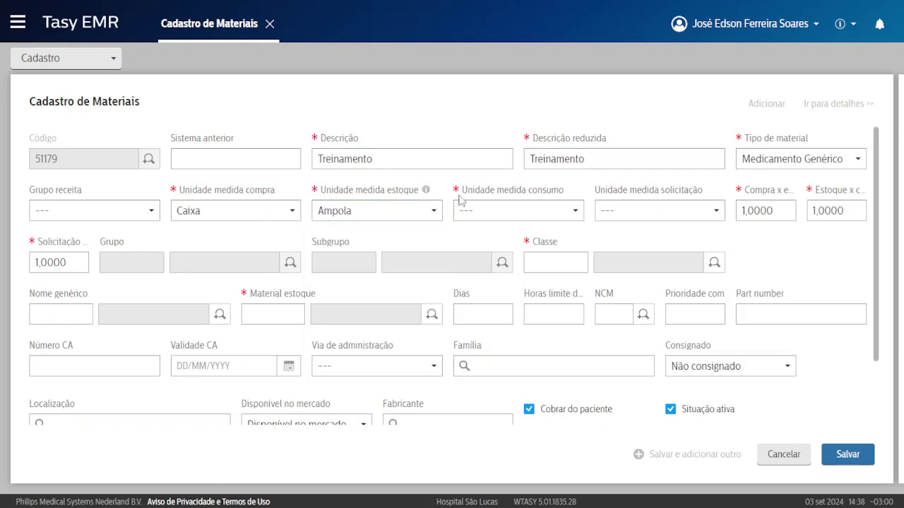
click(755, 211)
key(BackSpace)
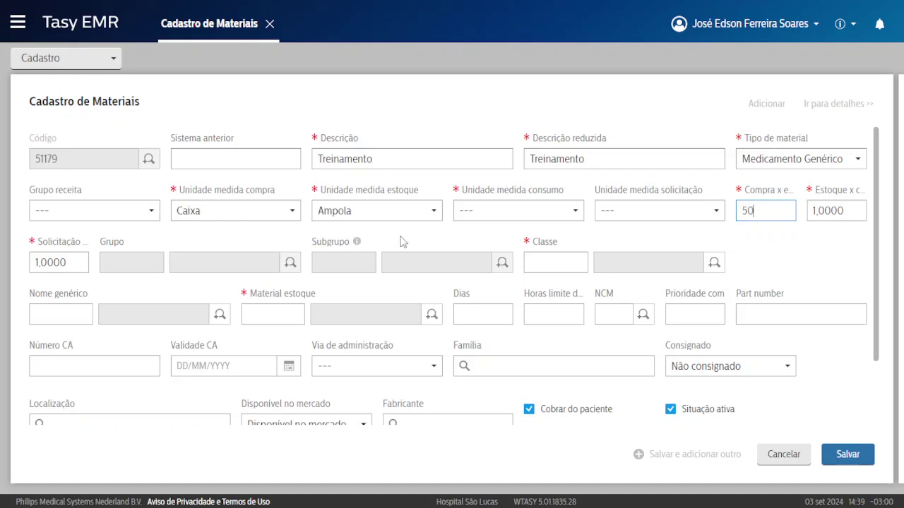
drag(747, 189, 768, 189)
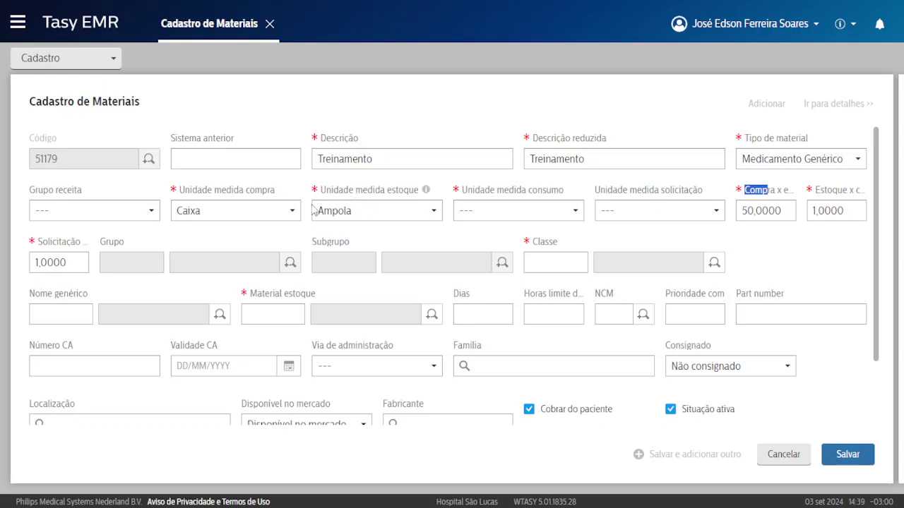
click(234, 216)
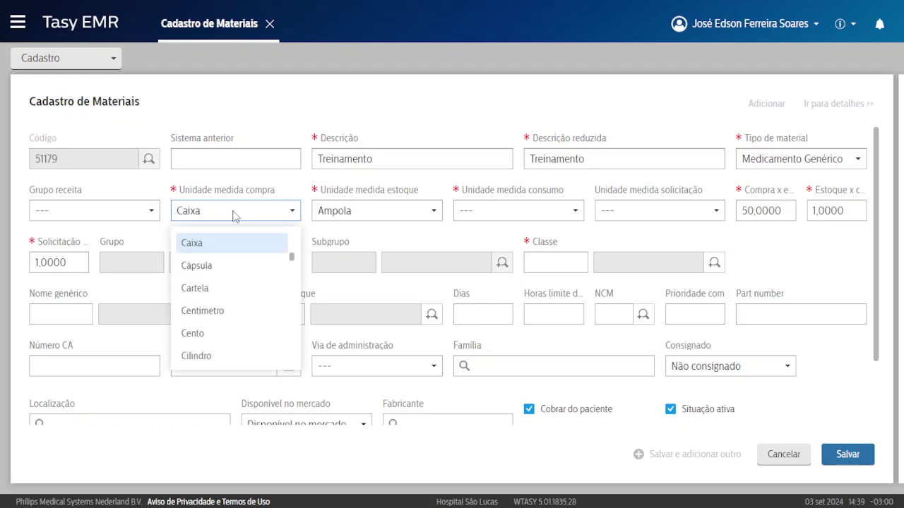
Step: Set Unidade medida compra to Ampola and Unidade medida estoque to Mililitros
key(a)
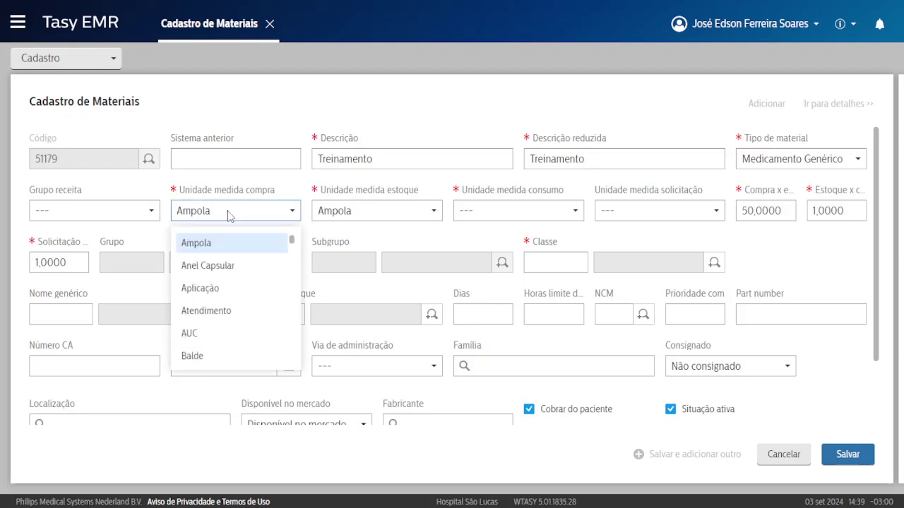
key(Return)
click(382, 214)
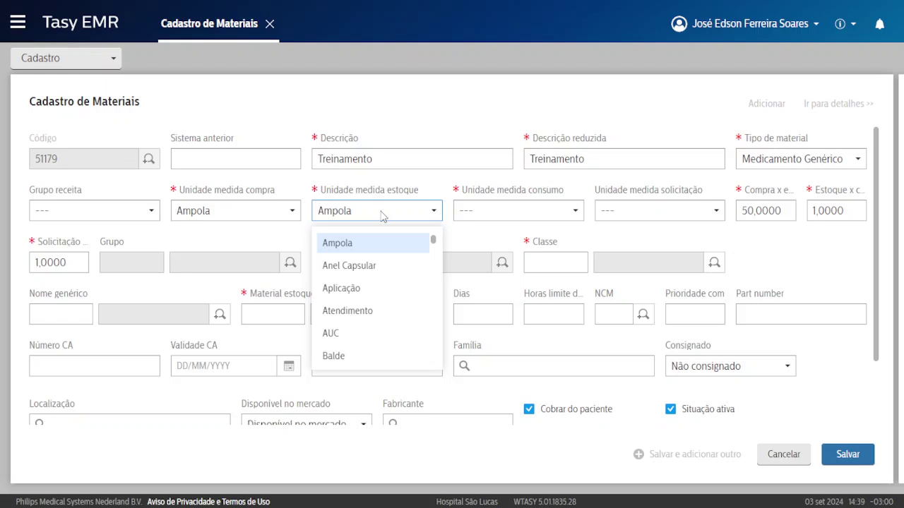
key(m)
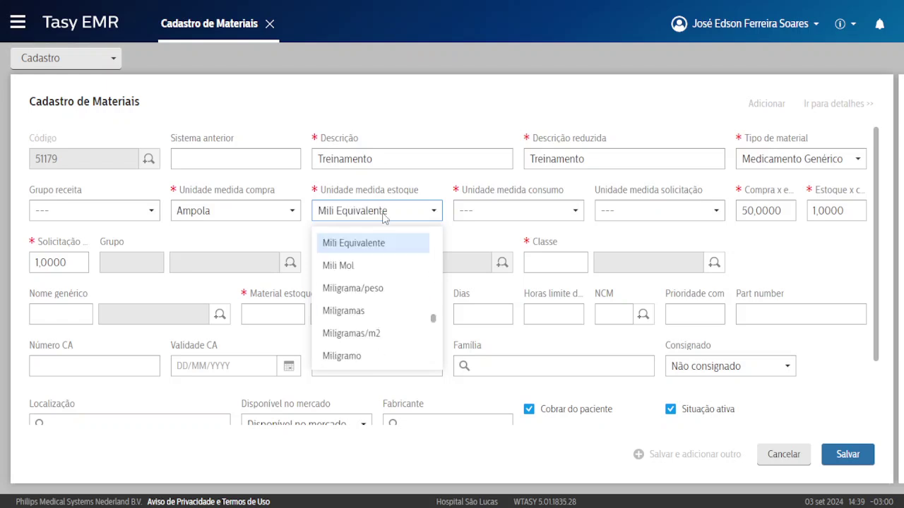
scroll(369, 317, down, 1)
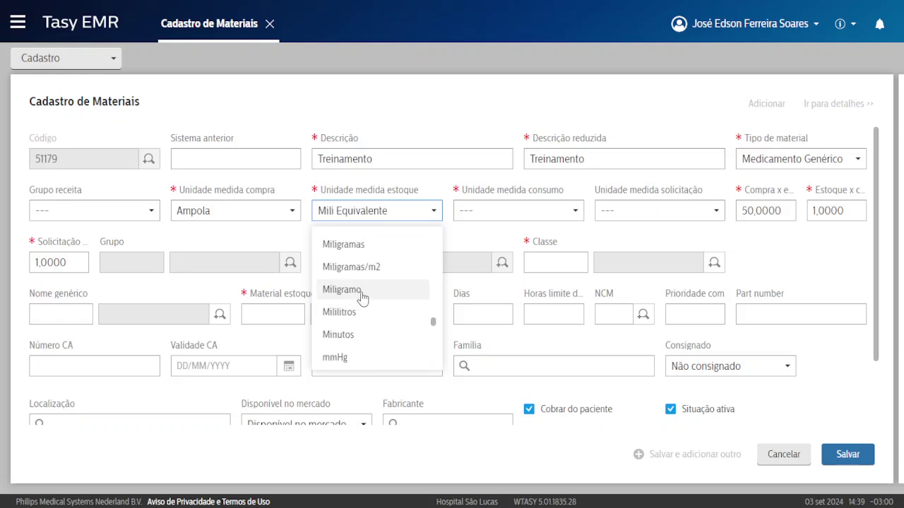
click(359, 312)
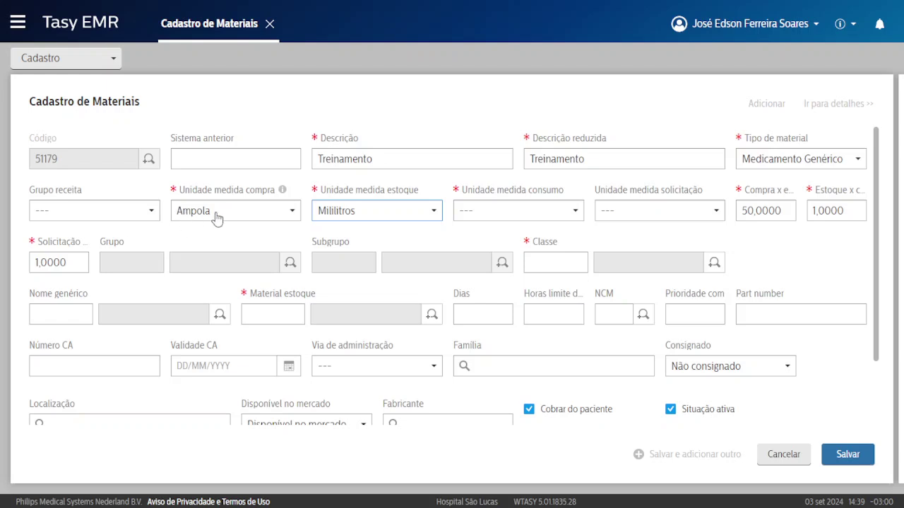
Step: Set the Compra x estoque conversion to 10 and compare it with the purchase unit
click(761, 211)
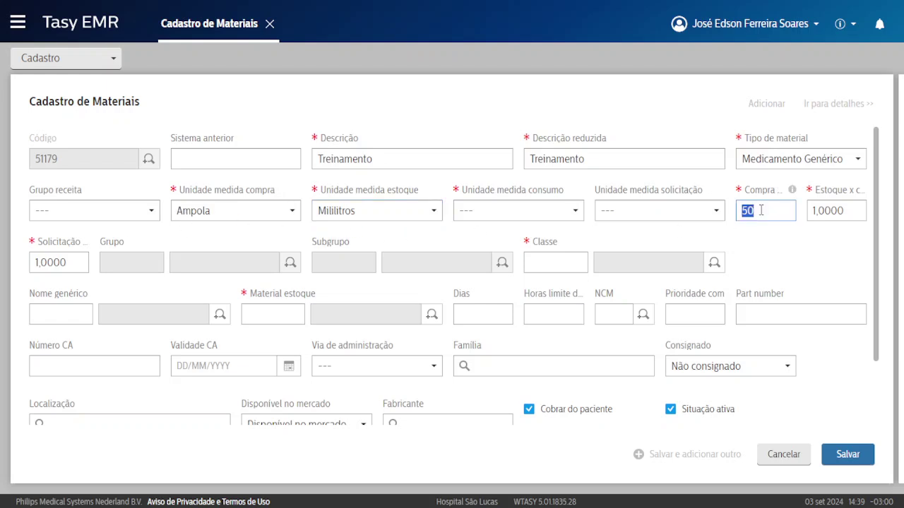
text(10)
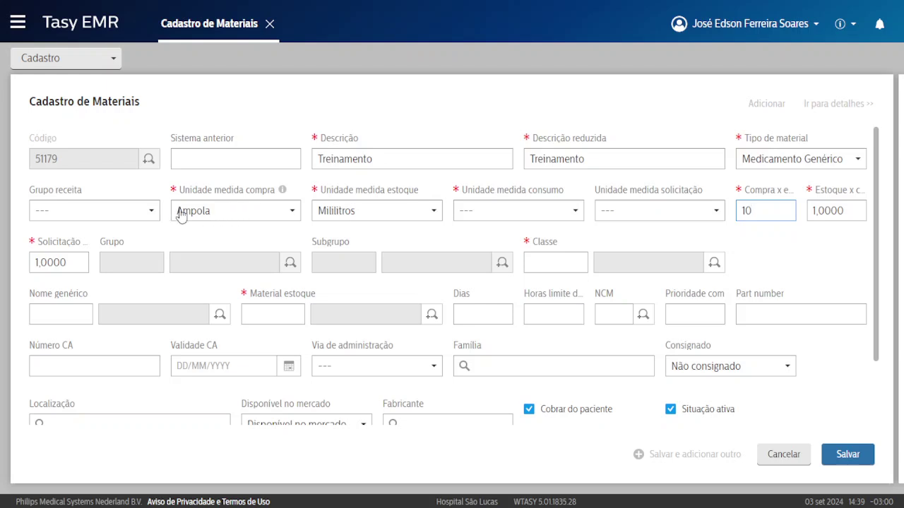
drag(247, 188, 273, 187)
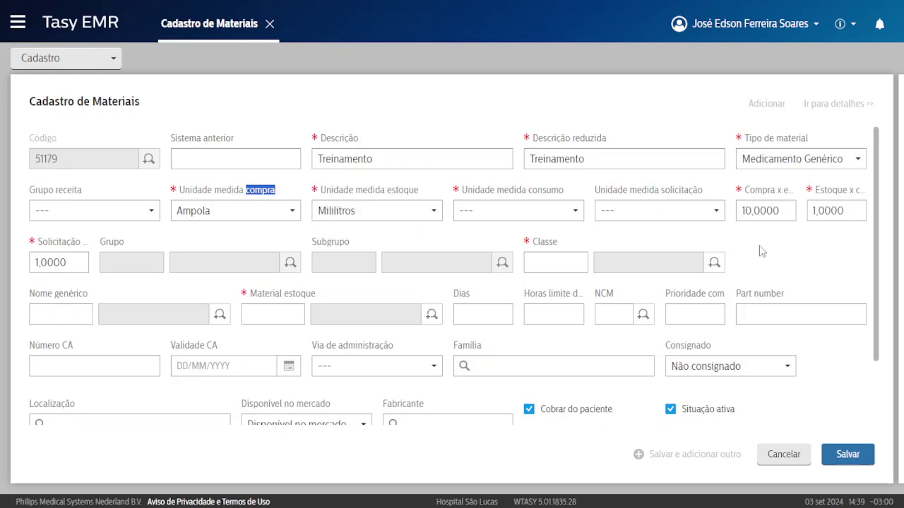
click(651, 238)
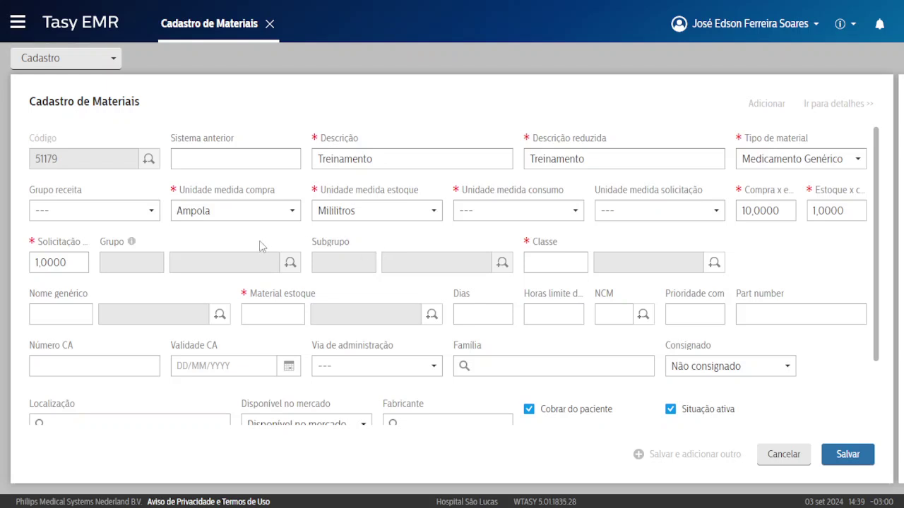
double_click(329, 242)
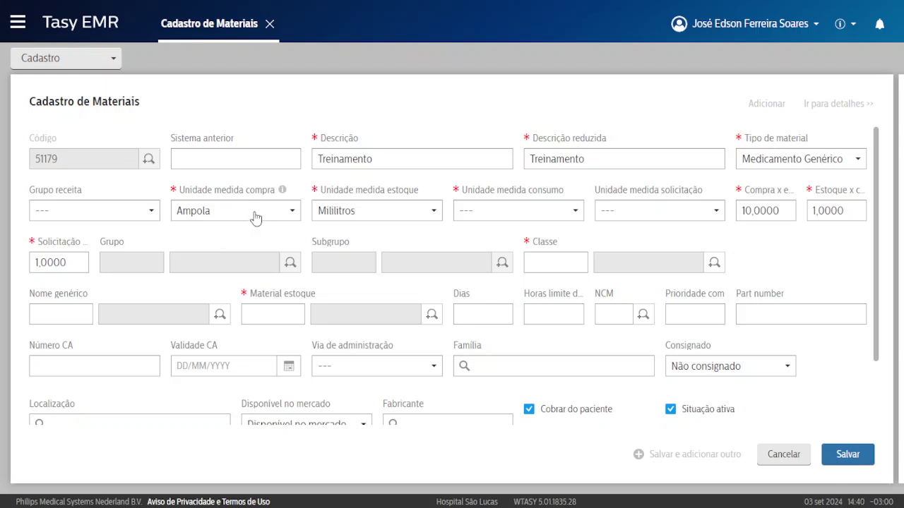
Step: Set Unidade medida compra to Caixa
click(219, 219)
key(c)
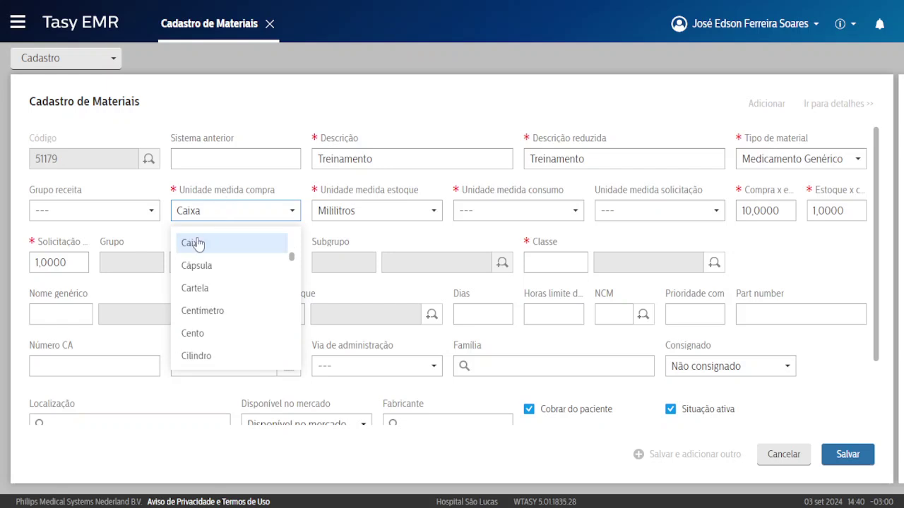
click(196, 242)
Step: Compare the purchase and stock unit fields and set Unidade medida estoque to Ampola
click(352, 211)
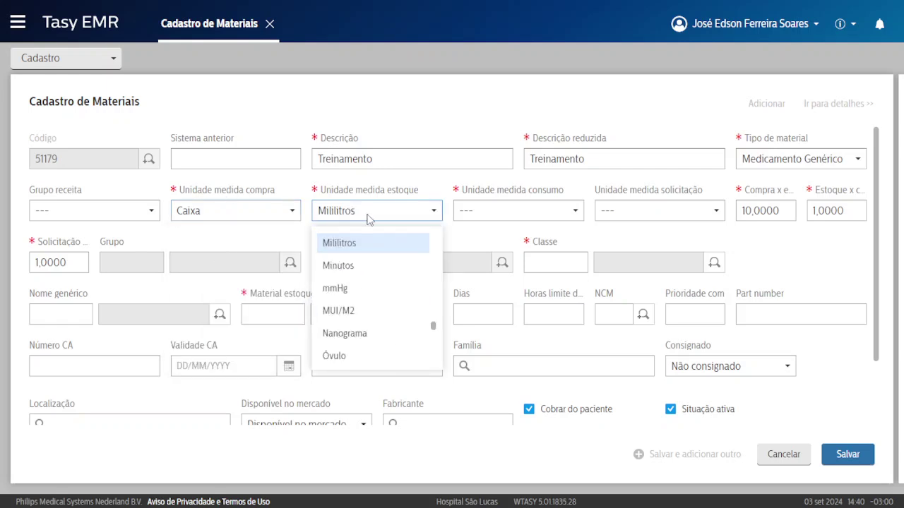
drag(249, 190, 271, 189)
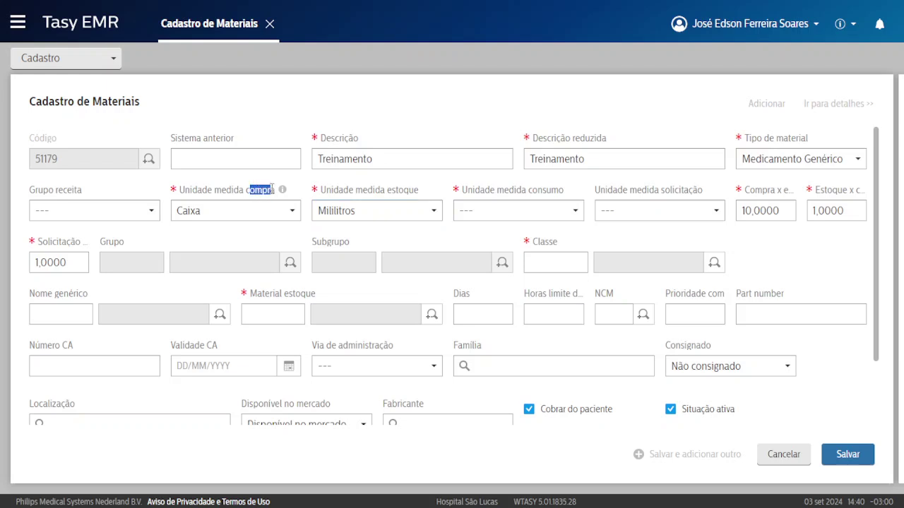
double_click(387, 190)
click(356, 213)
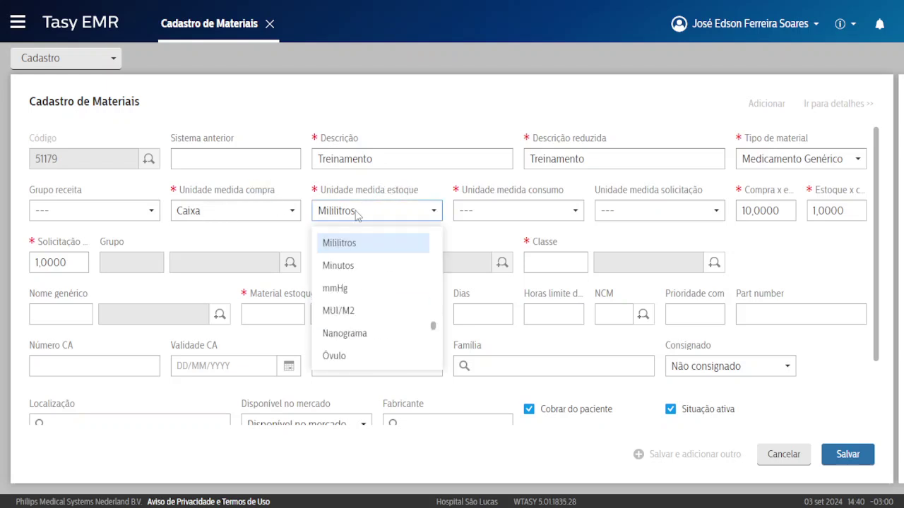
key(a)
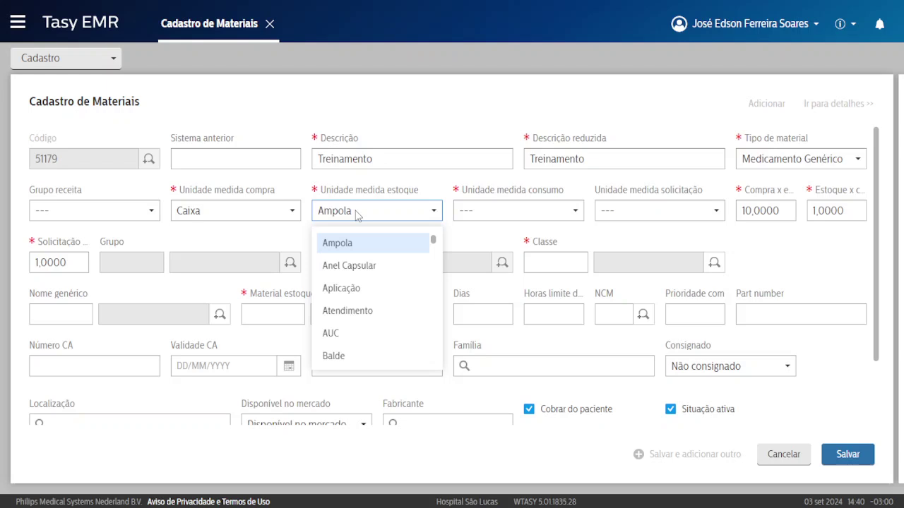
click(366, 247)
drag(360, 192, 426, 195)
click(390, 192)
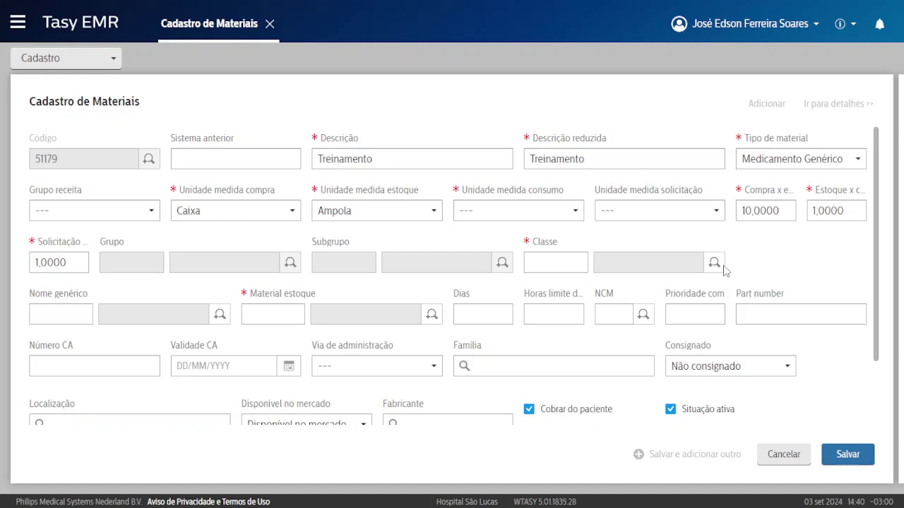
Step: Set the Compra x estoque conversion to 1 and Unidade medida compra to Ampola
click(747, 212)
text(1)
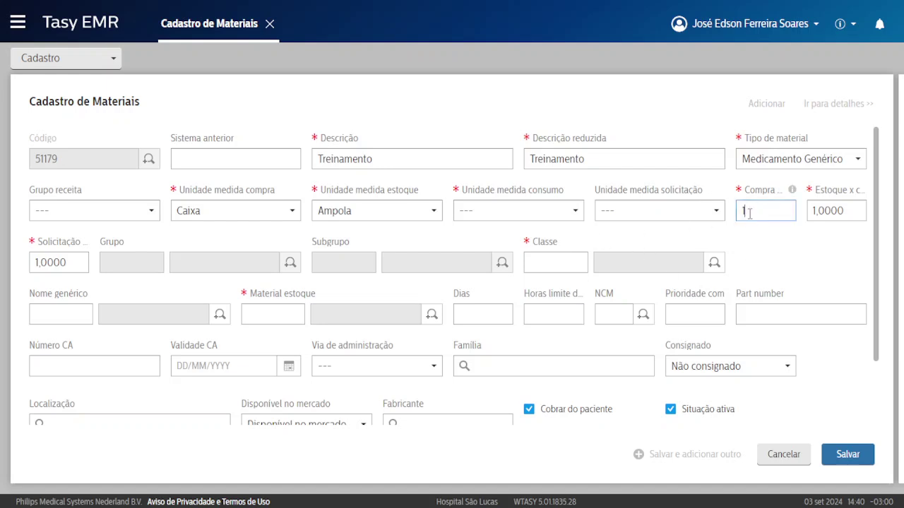
click(236, 216)
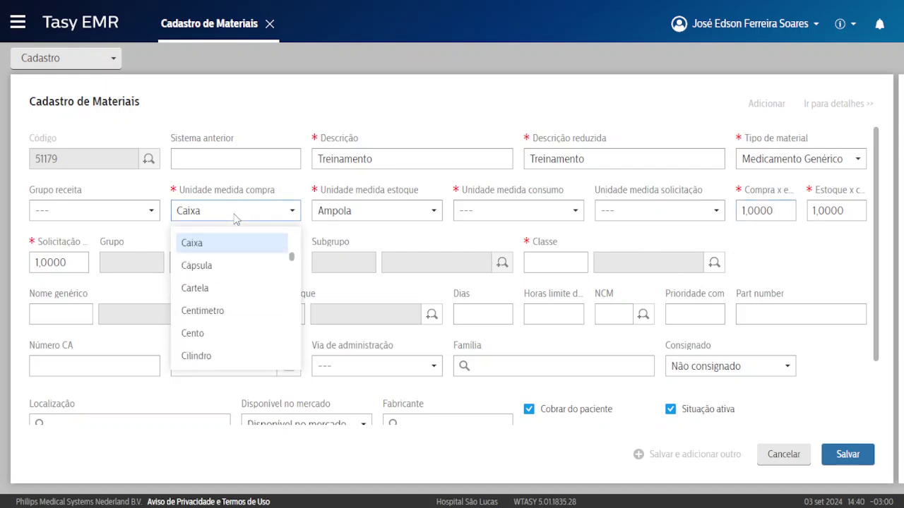
key(m)
scroll(235, 219, up, 10)
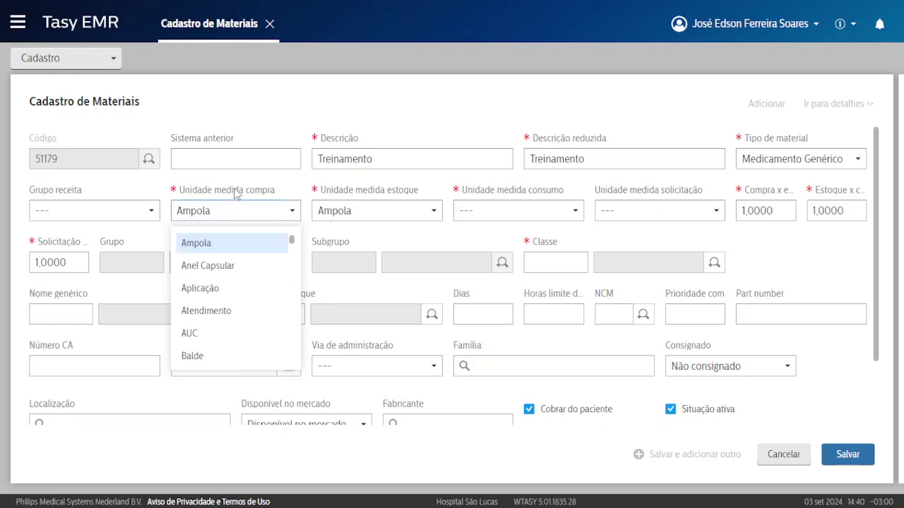
click(238, 209)
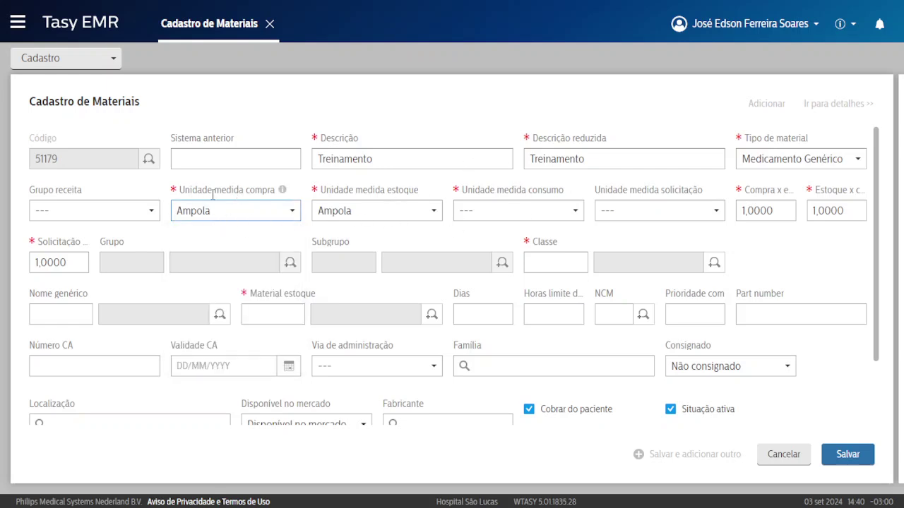
Step: Compare the purchase, stock and consumption unit fields and set Unidade medida consumo to Minutos
drag(221, 190, 262, 190)
drag(367, 190, 404, 190)
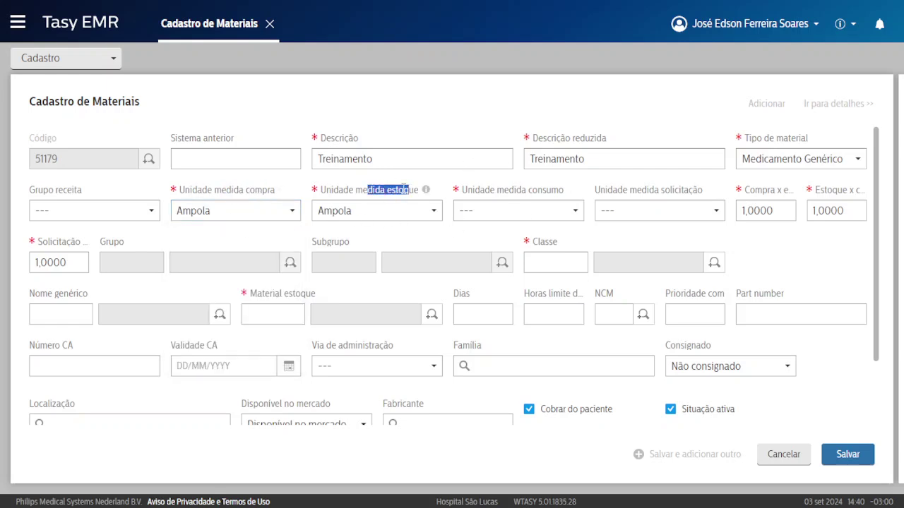
drag(516, 190, 562, 188)
click(542, 190)
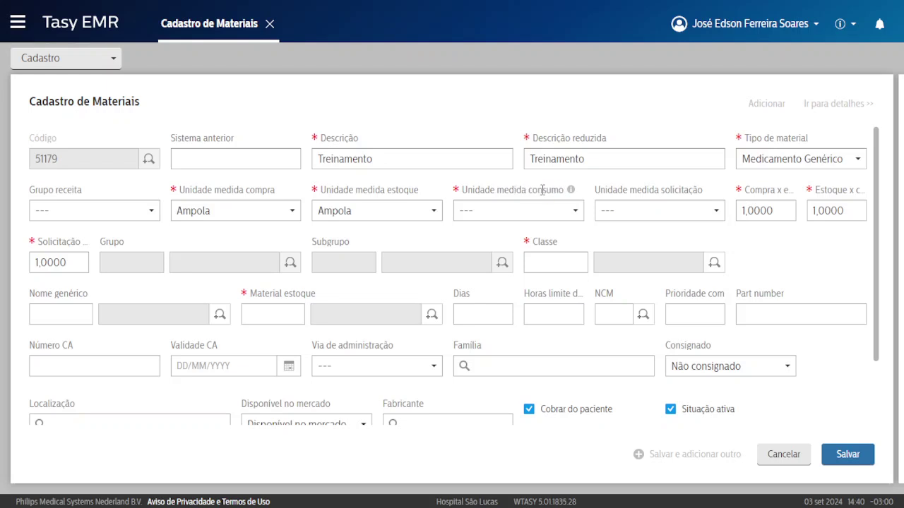
click(511, 209)
text(mic)
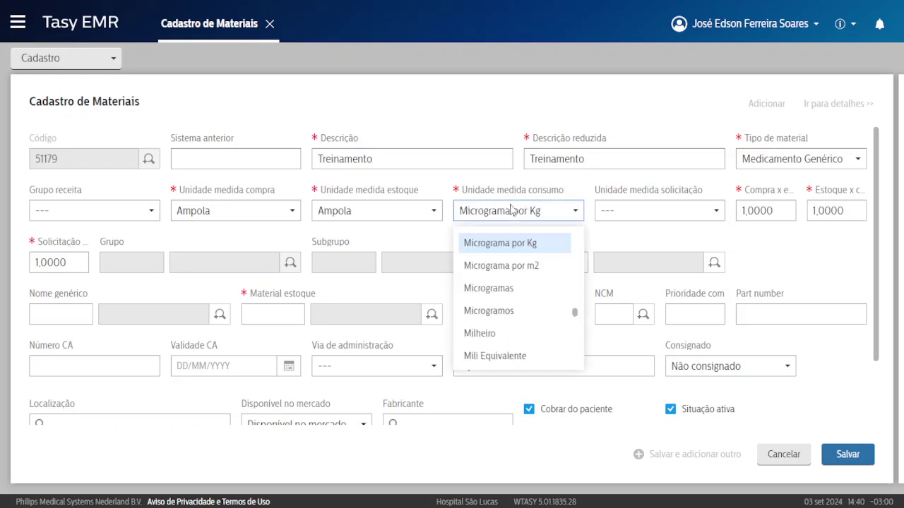
scroll(524, 316, down, 5)
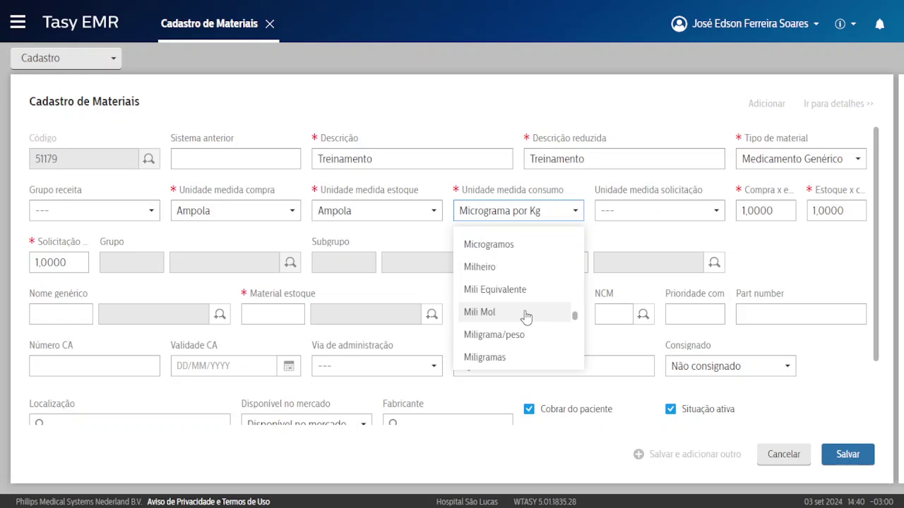
click(496, 314)
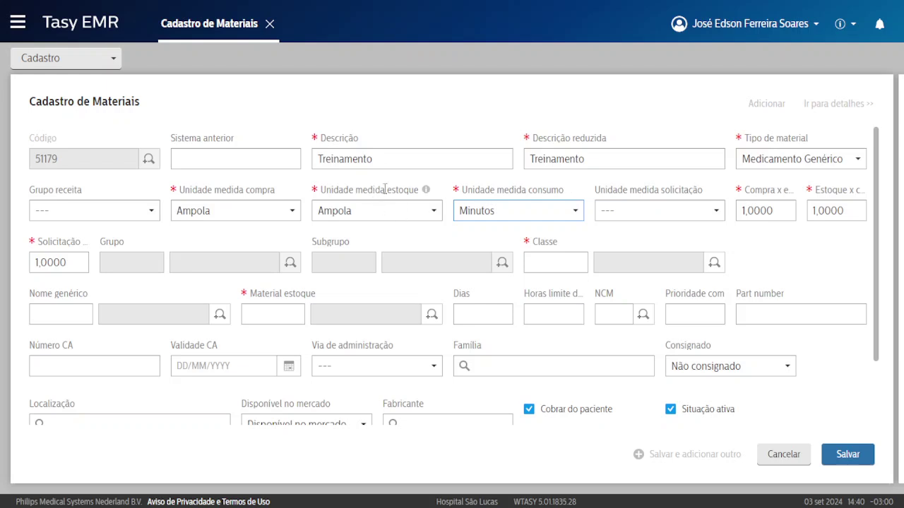
drag(386, 190, 565, 190)
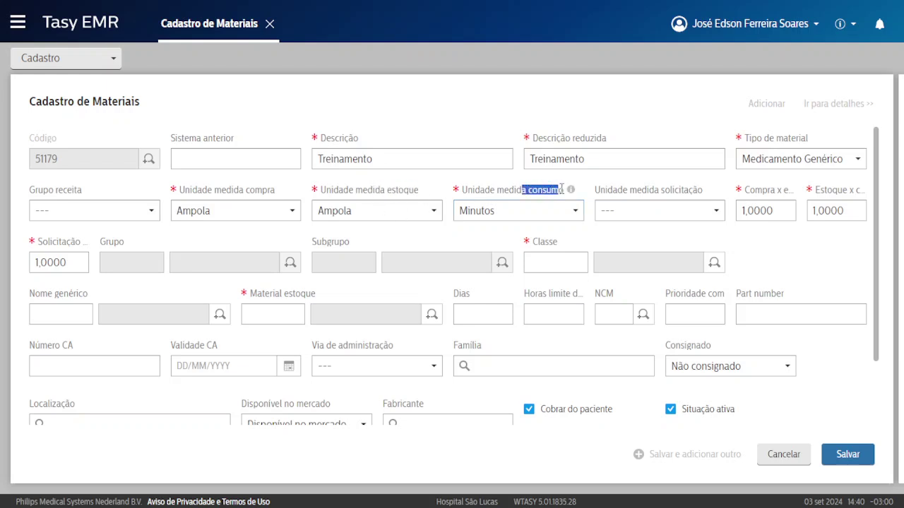
click(550, 189)
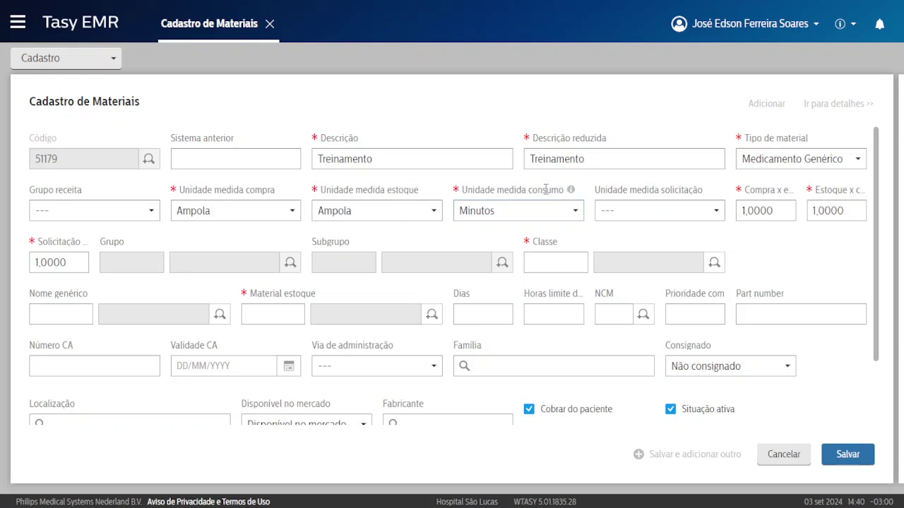
Step: Set Unidade medida consumo to Mililitros and the Estoque x consumo conversion to 10
click(837, 211)
key(BackSpace)
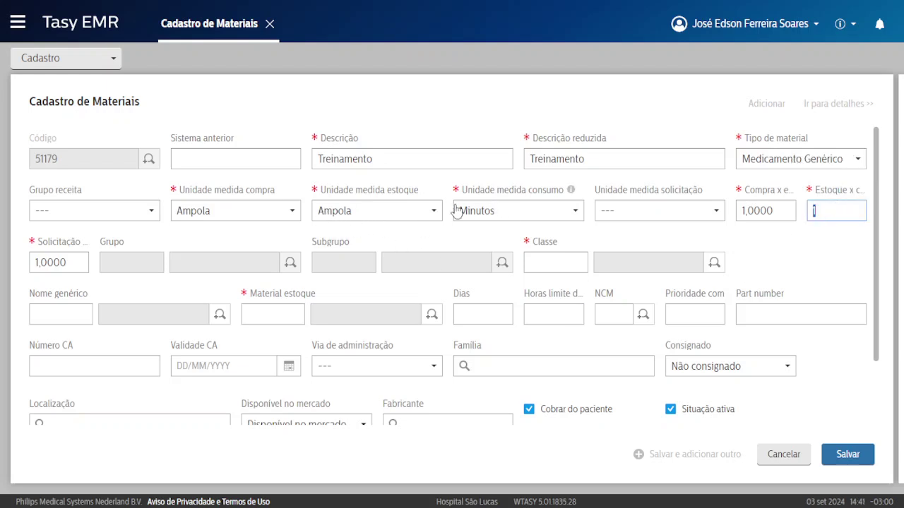
click(492, 210)
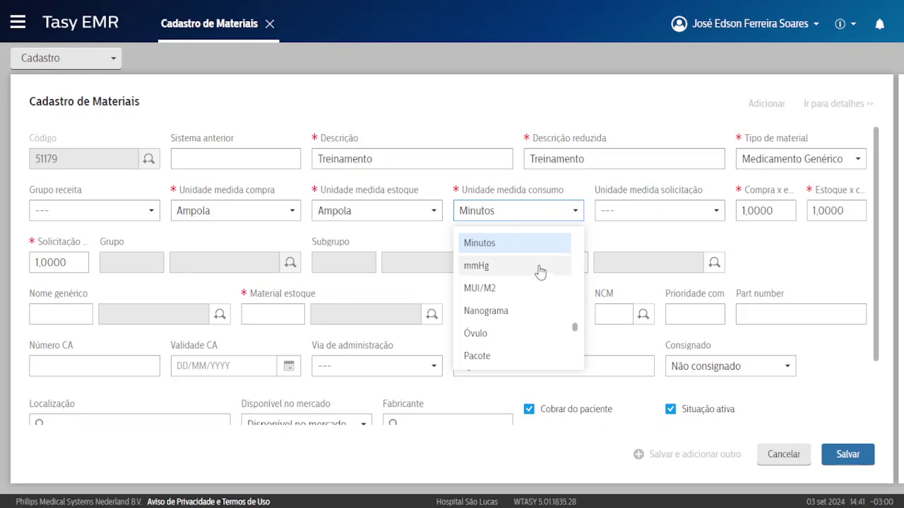
scroll(541, 270, up, 1)
click(488, 288)
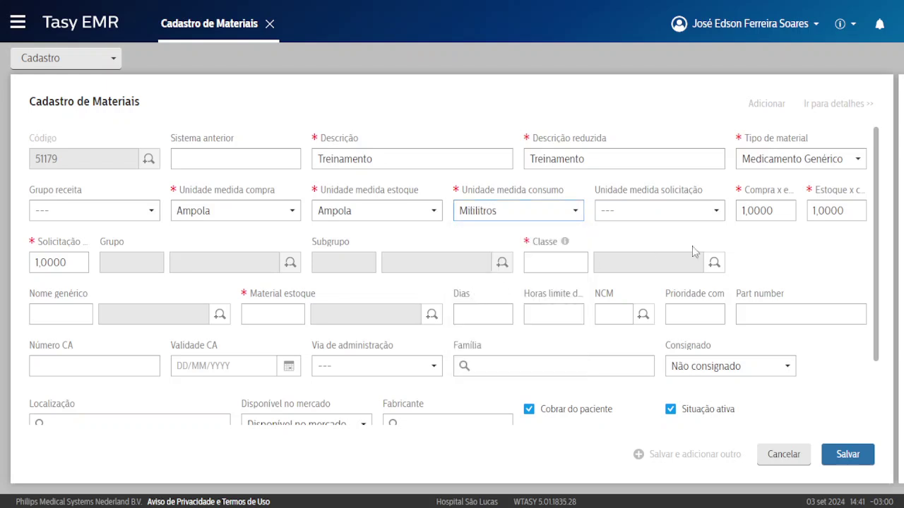
click(833, 211)
key(BackSpace)
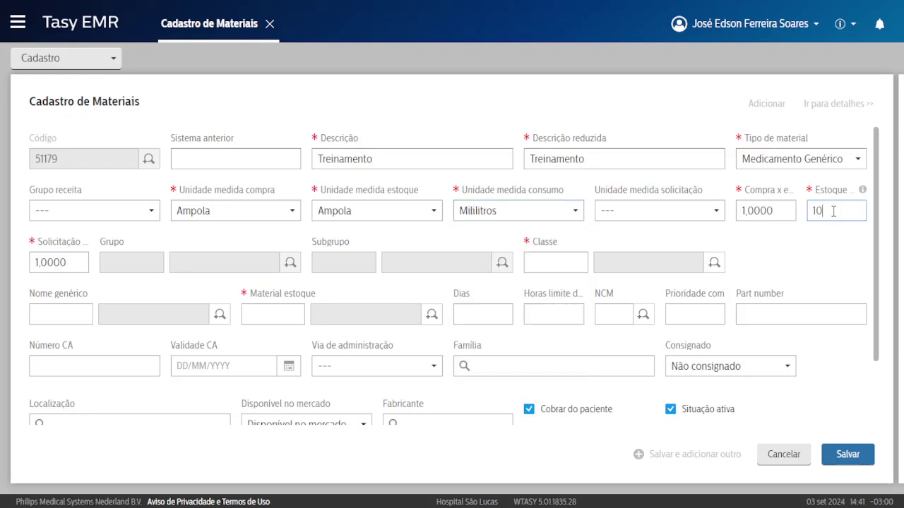
click(808, 238)
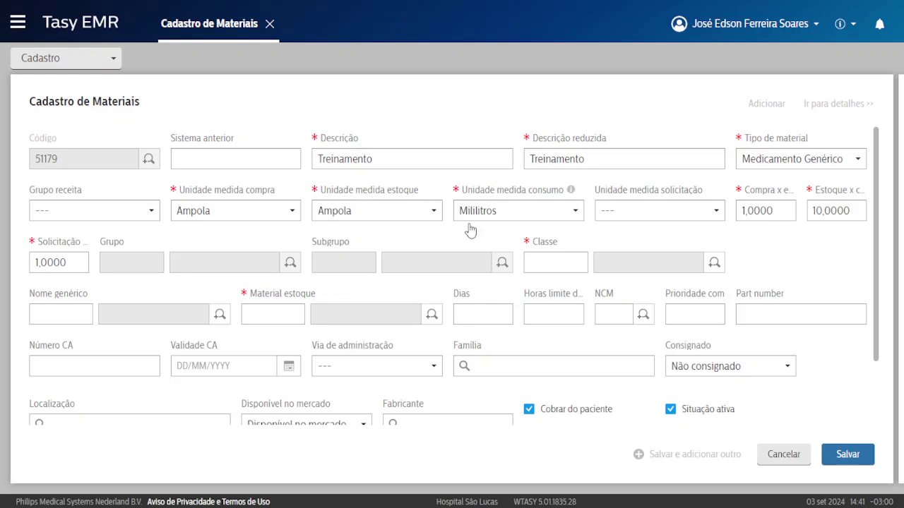
Step: Examine the optional Unidade medida solicitação field alongside the consumption and stock unit fields
double_click(528, 190)
click(536, 185)
drag(595, 189, 683, 189)
click(683, 191)
click(685, 212)
click(662, 191)
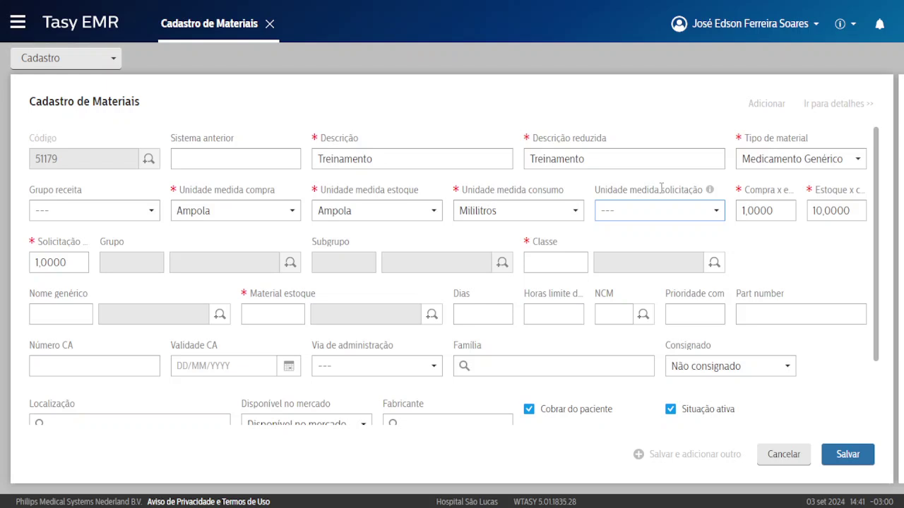
click(625, 211)
click(605, 196)
drag(345, 190, 403, 187)
click(388, 189)
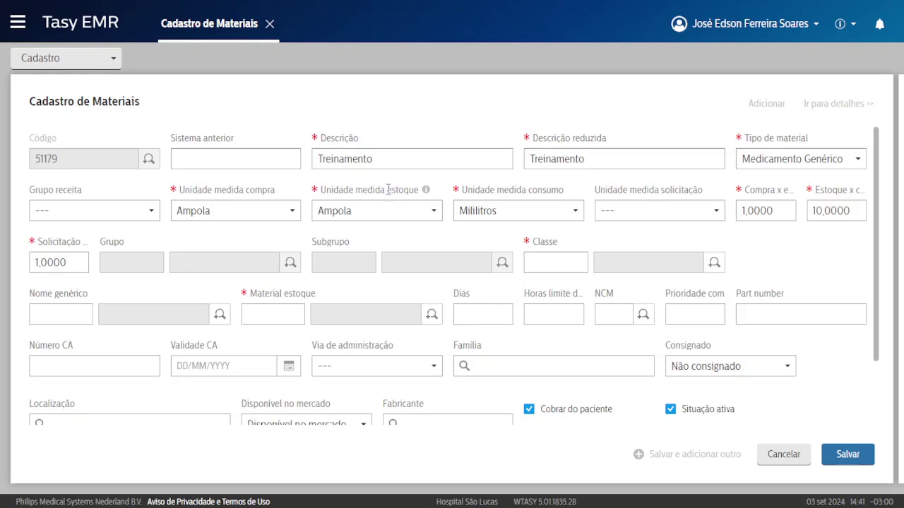
Step: Set Unidade medida solicitação to Ampola
click(654, 211)
scroll(649, 308, down, 1)
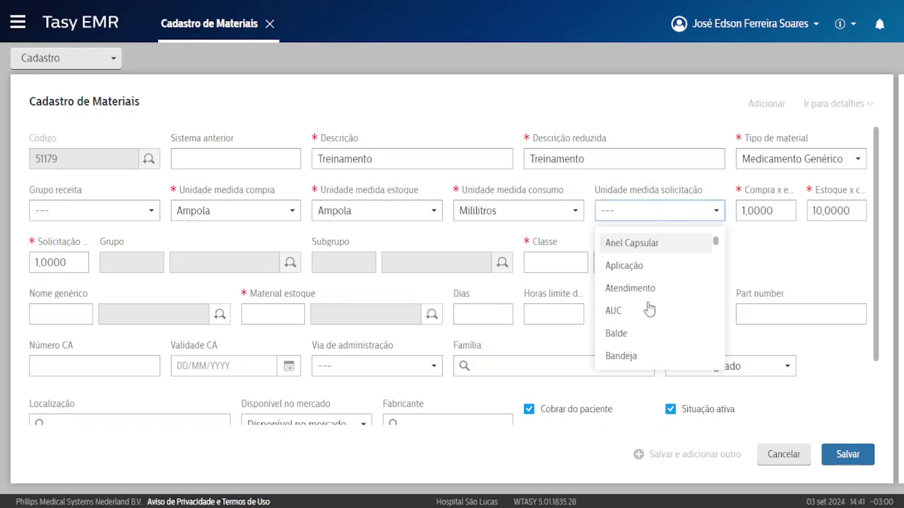
scroll(648, 310, down, 15)
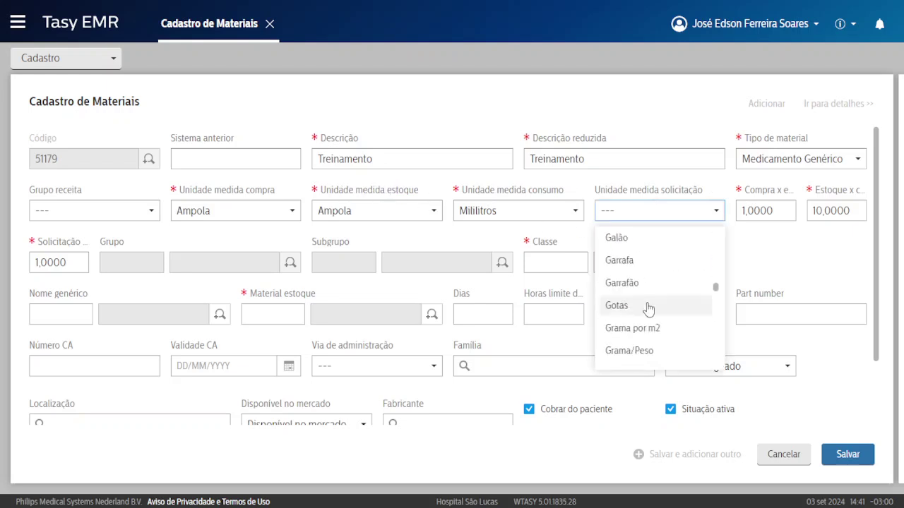
scroll(648, 308, down, 1)
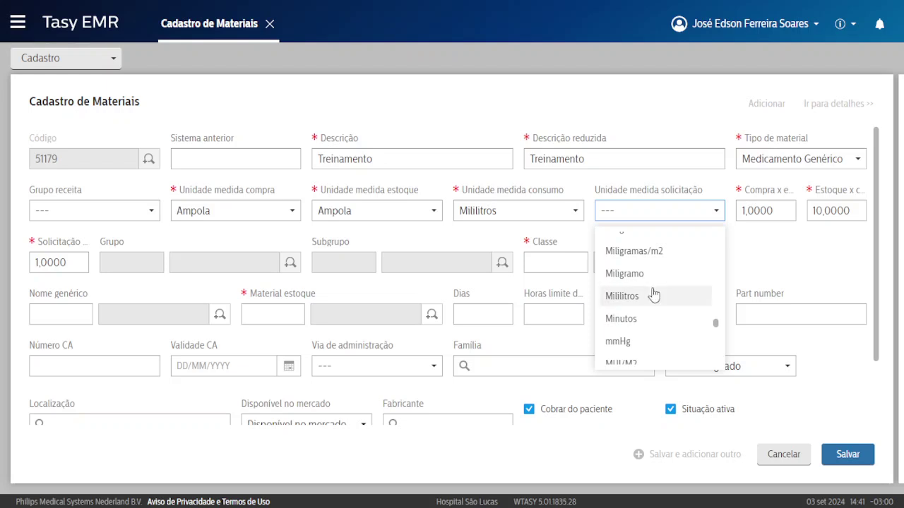
scroll(639, 305, down, 3)
scroll(641, 307, up, 12)
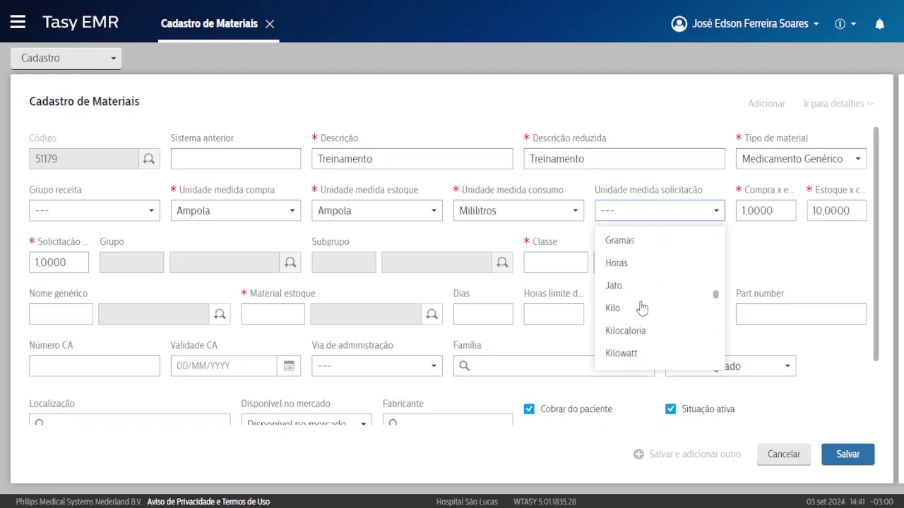
scroll(642, 307, up, 3)
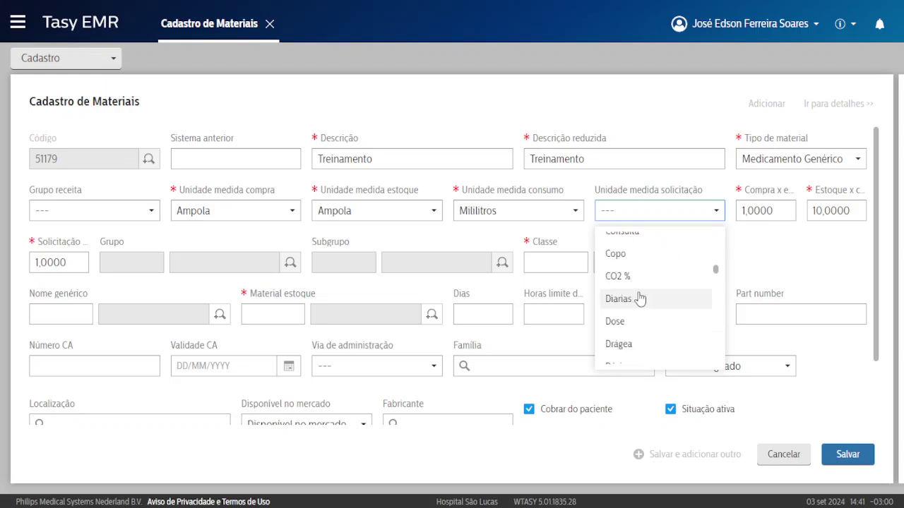
scroll(638, 299, up, 5)
click(627, 218)
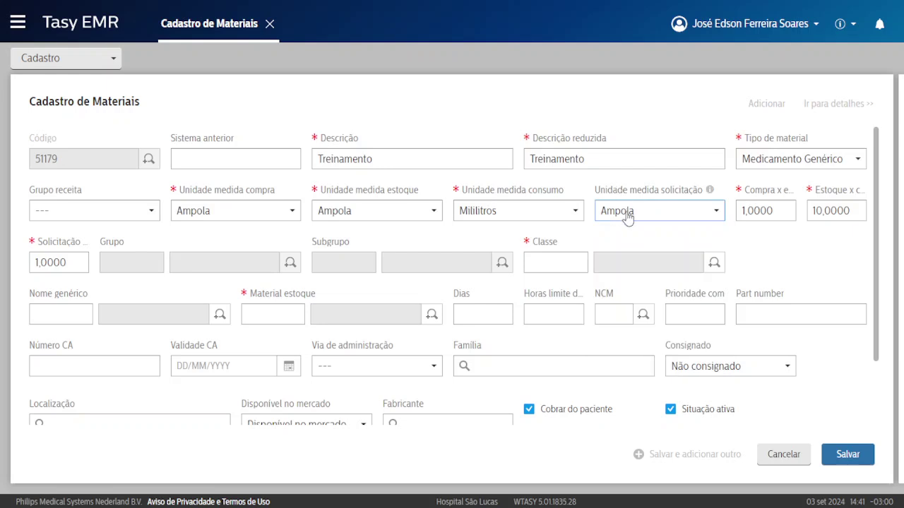
click(628, 218)
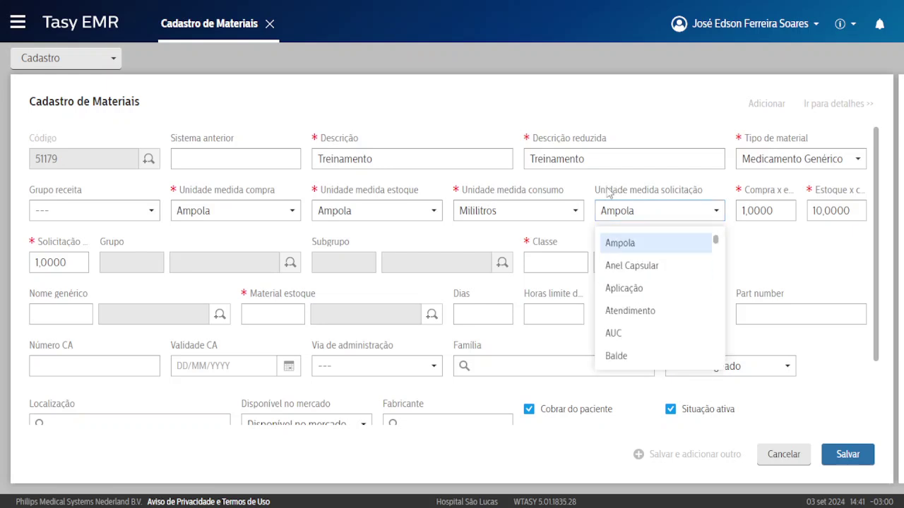
click(606, 186)
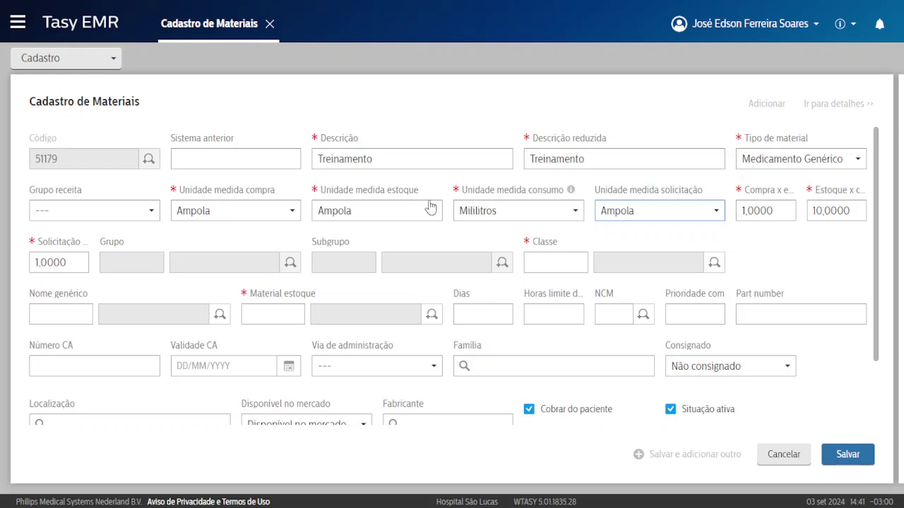
Step: Review the purchase, stock and consumption unit fields together with the Compra x estoque conversion field
drag(246, 189, 277, 189)
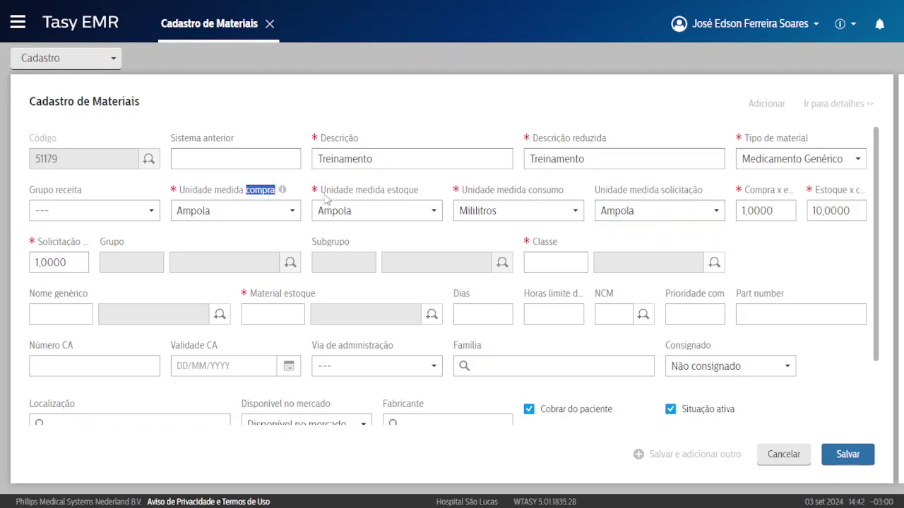
drag(387, 190, 418, 189)
drag(530, 189, 564, 188)
click(557, 189)
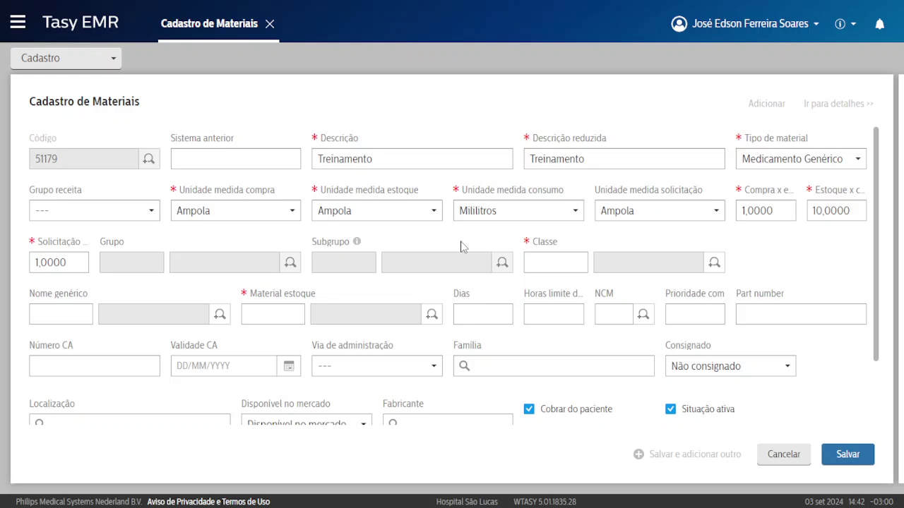
drag(461, 189, 549, 188)
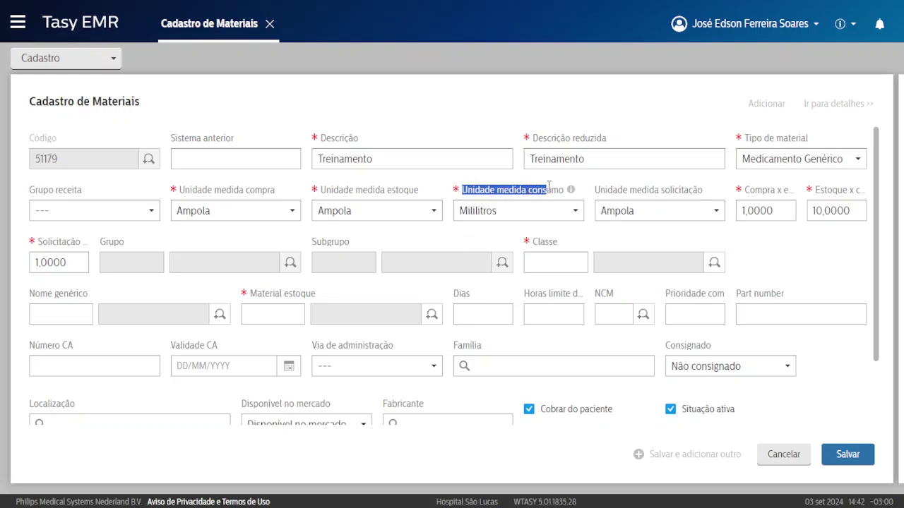
click(548, 188)
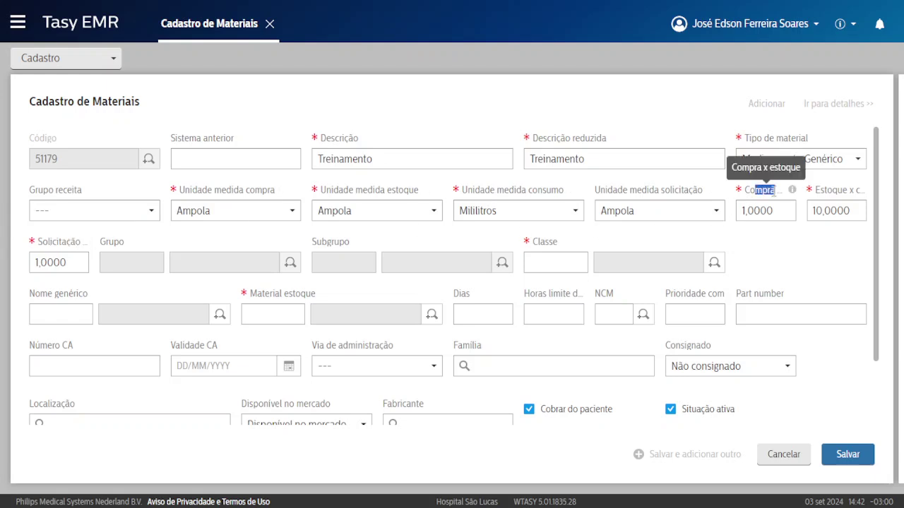
click(771, 215)
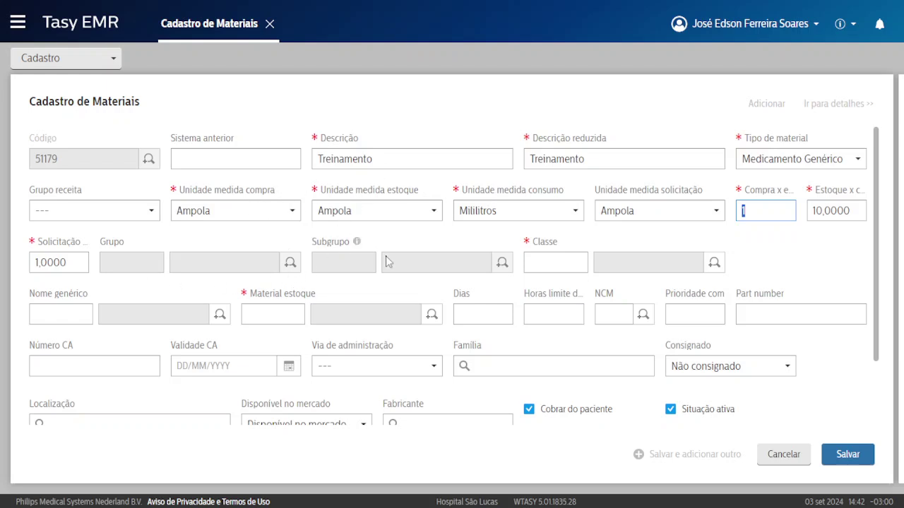
Step: Examine the Grupo, Subgrupo and required Classe fields of the material record
click(546, 259)
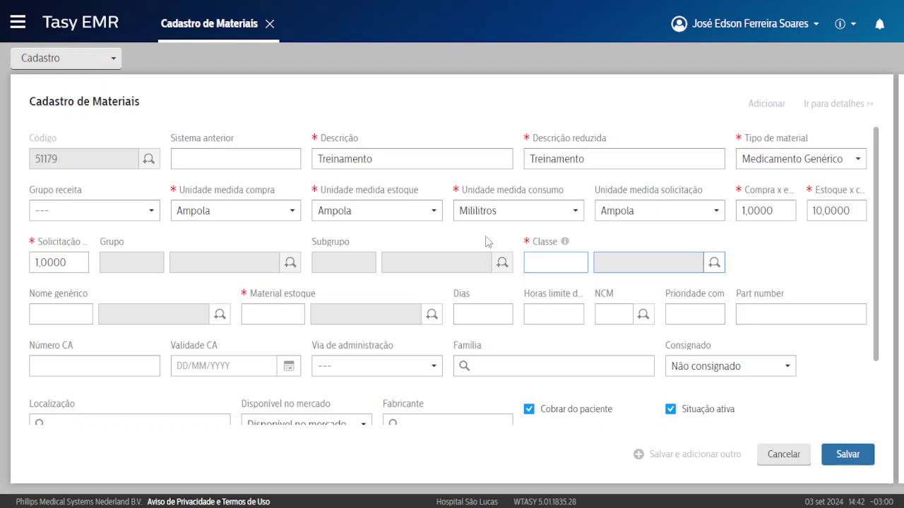
click(74, 62)
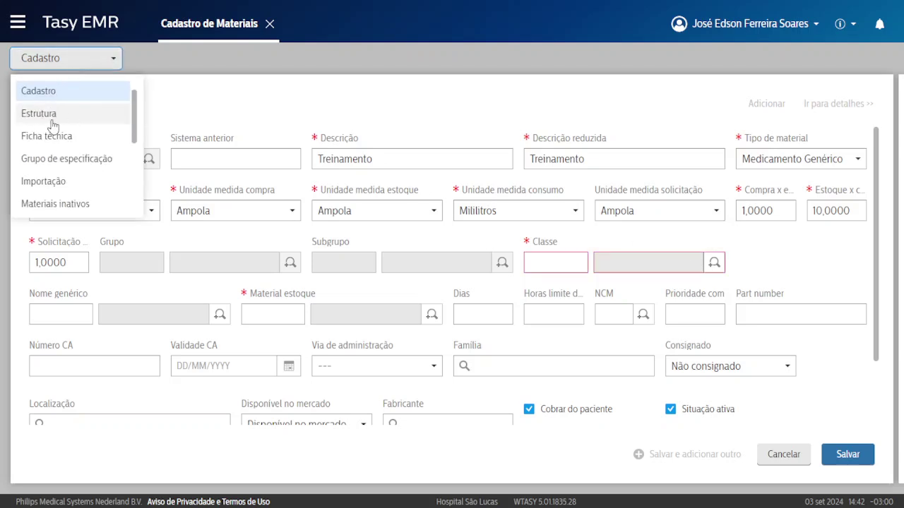
click(247, 103)
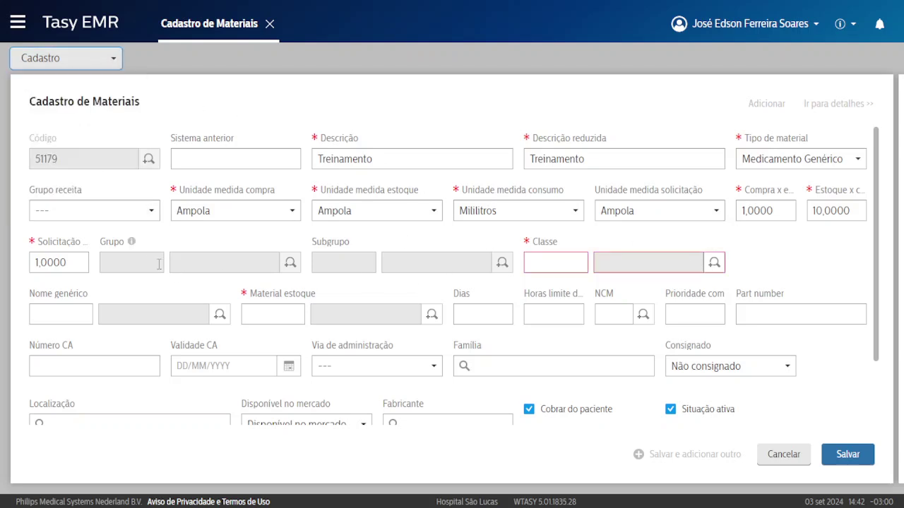
double_click(107, 243)
double_click(330, 242)
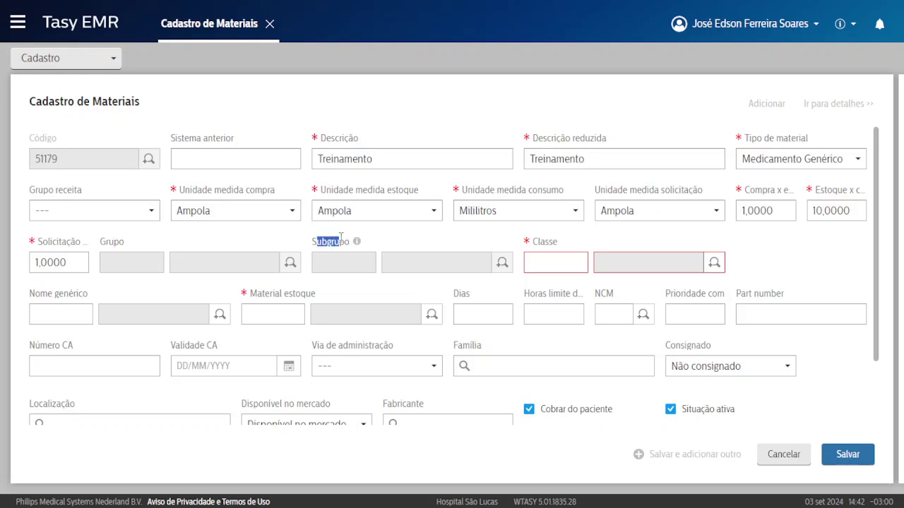
click(568, 238)
double_click(544, 242)
click(557, 256)
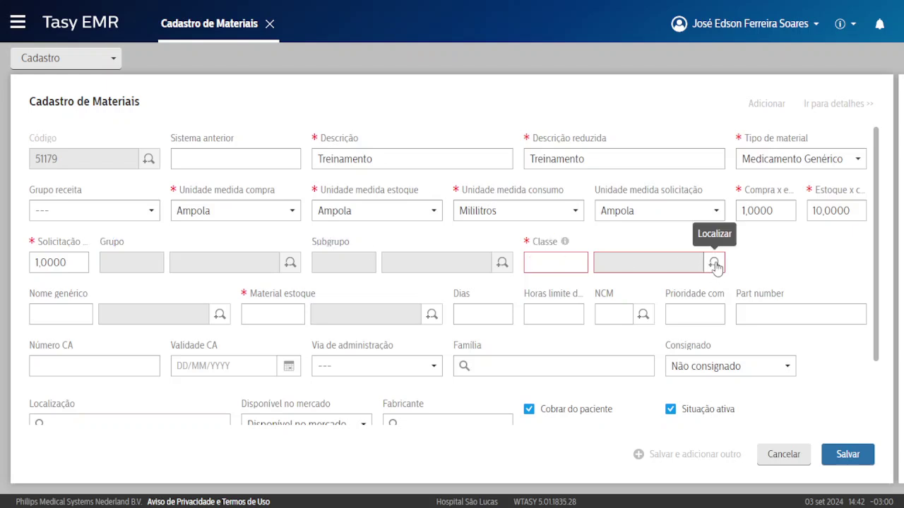
Step: Switch to the Google Meet call to check it, and return to Tasy in full-screen view
click(452, 34)
click(125, 10)
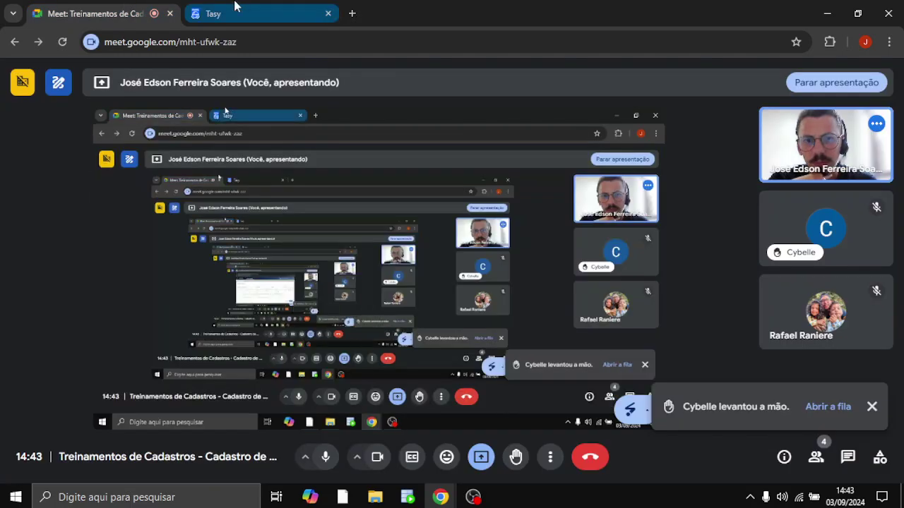
click(235, 7)
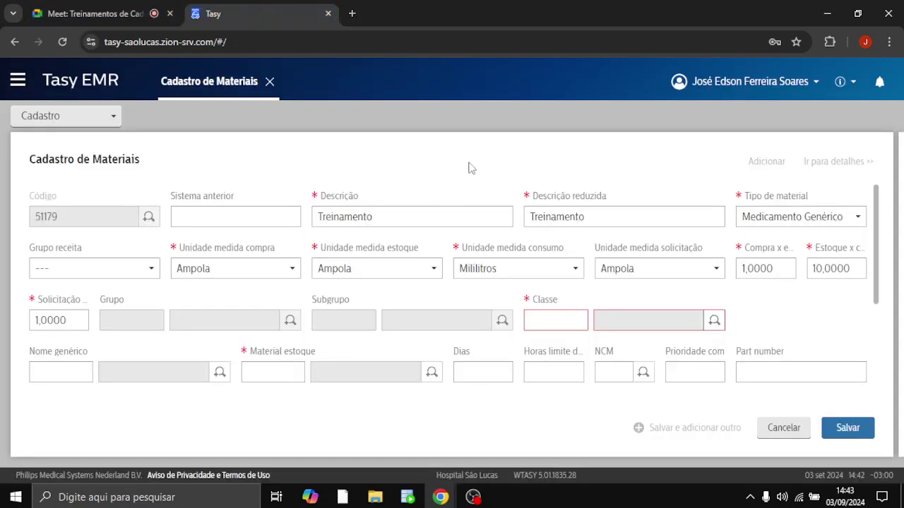
key(F11)
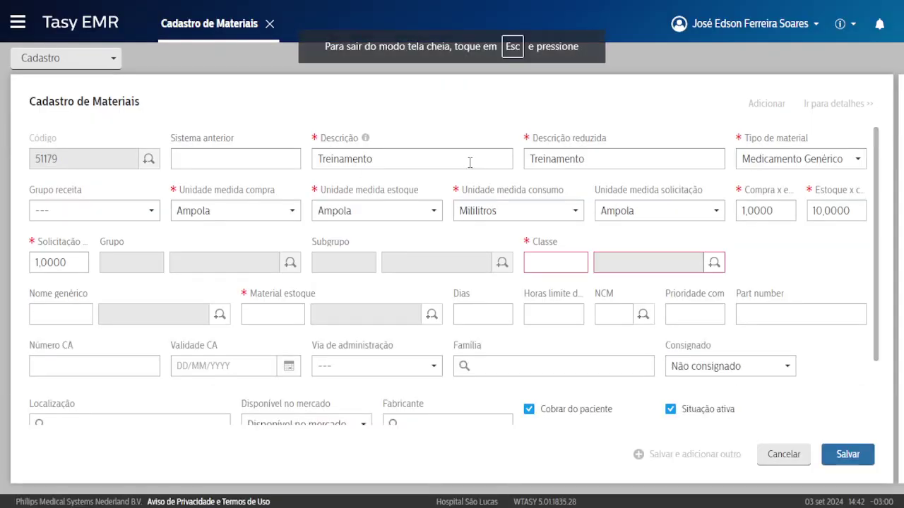
Step: Compare the Unidade medida estoque and Unidade medida consumo fields of the material record
click(538, 261)
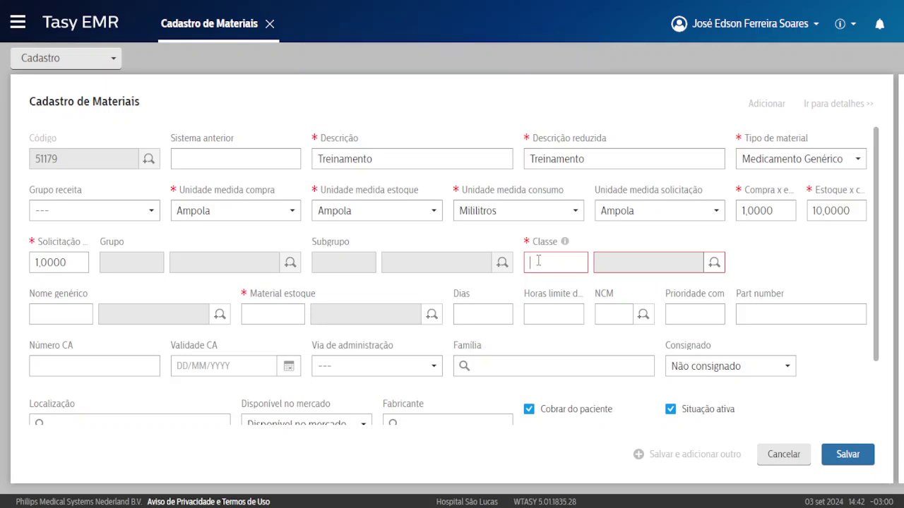
drag(388, 190, 412, 191)
click(380, 186)
drag(382, 190, 413, 186)
click(409, 189)
click(396, 189)
drag(357, 188, 409, 186)
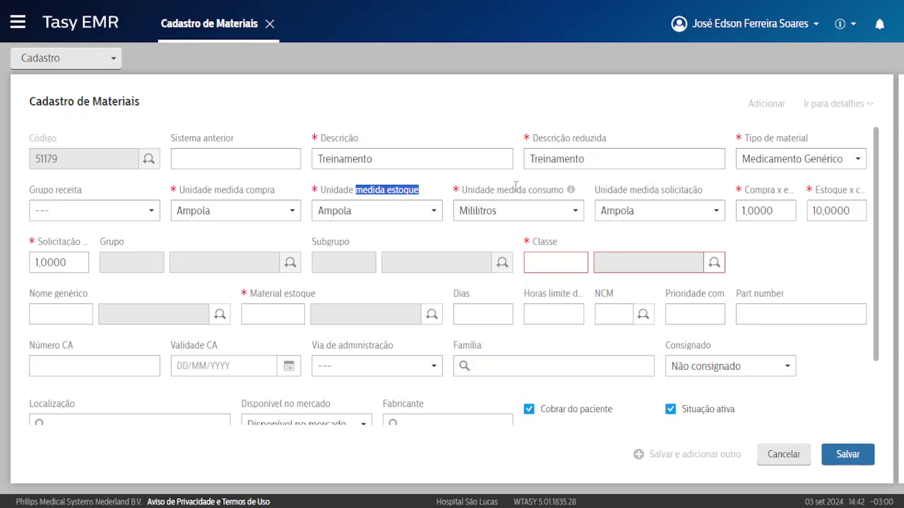
drag(515, 186, 560, 187)
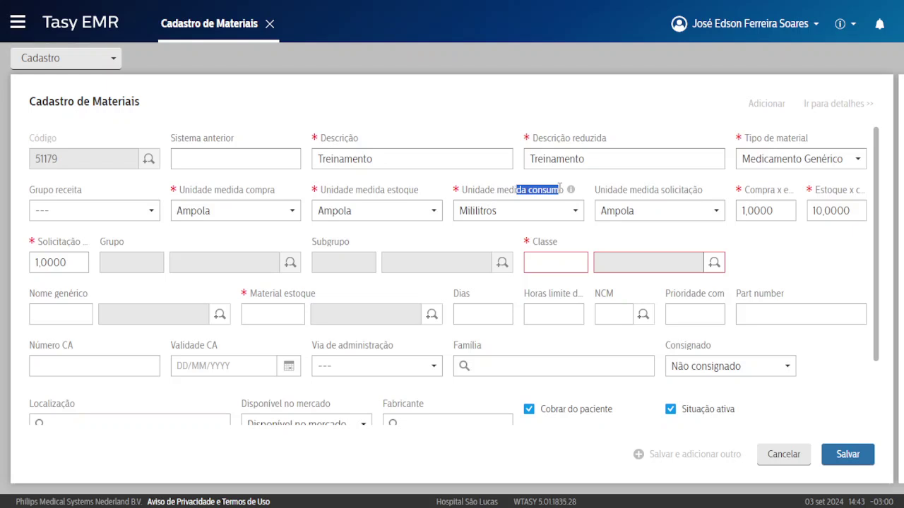
click(510, 192)
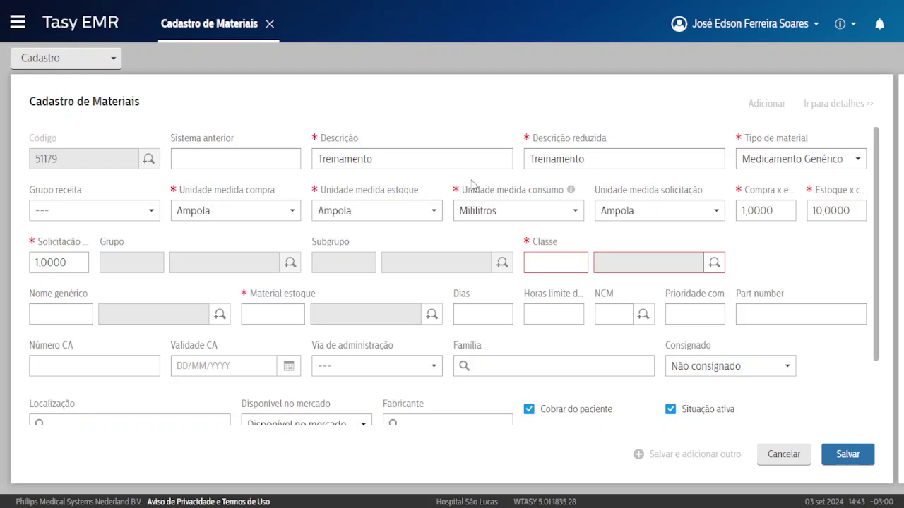
drag(503, 190, 556, 191)
click(531, 189)
Step: Open the Classe lookup and review its Descrição da Classe, Grupo and SubGrupo filters
double_click(545, 242)
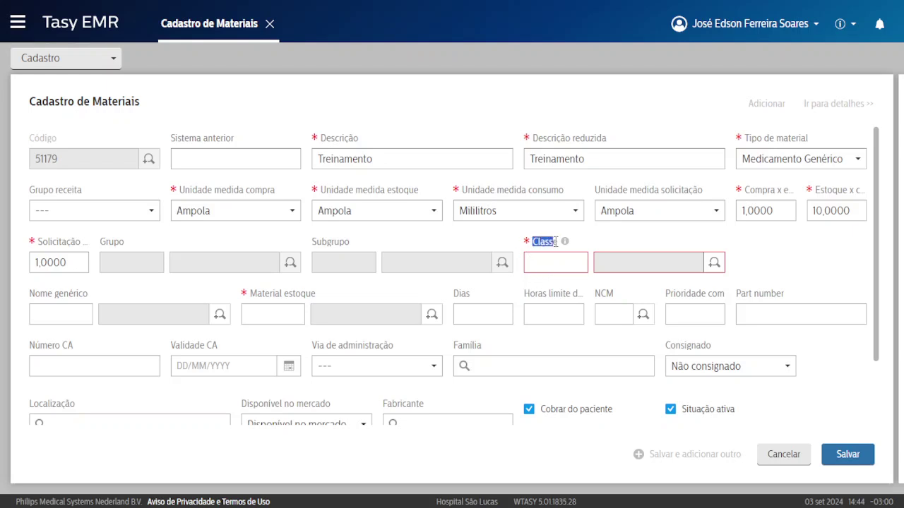
click(553, 267)
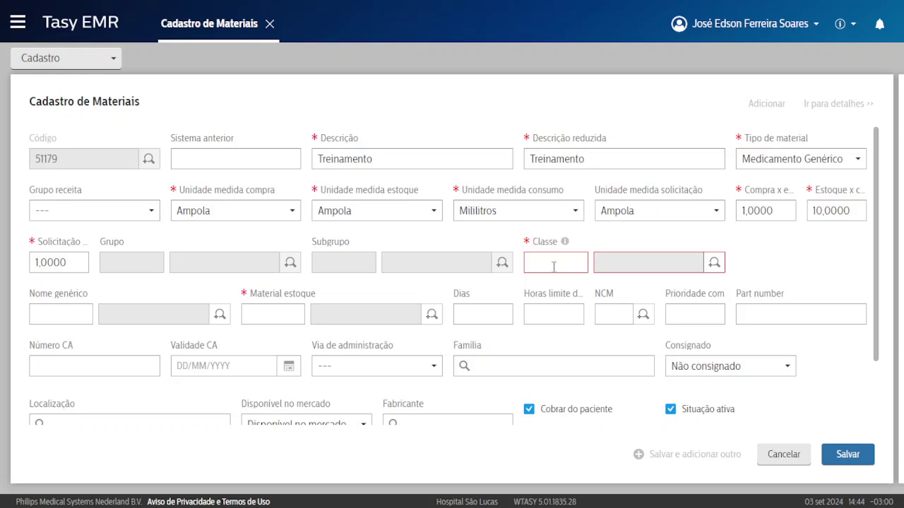
click(714, 264)
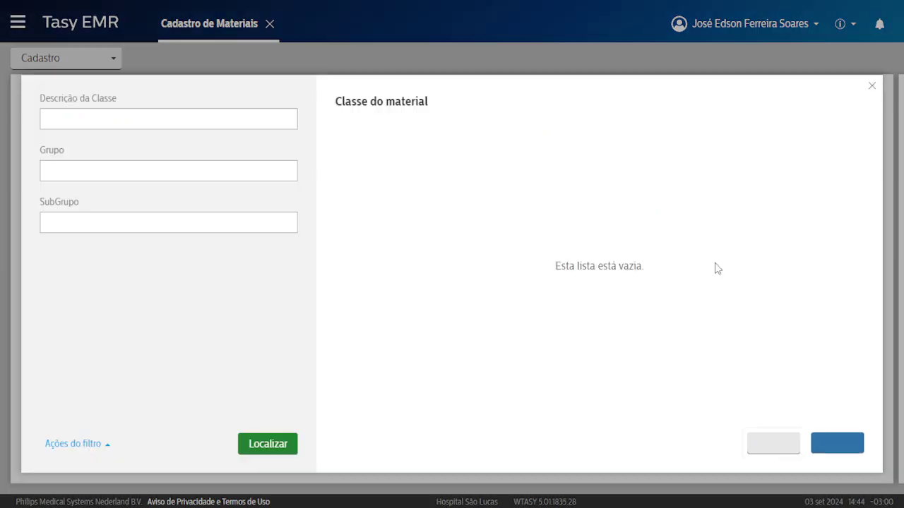
drag(53, 98, 106, 98)
click(41, 152)
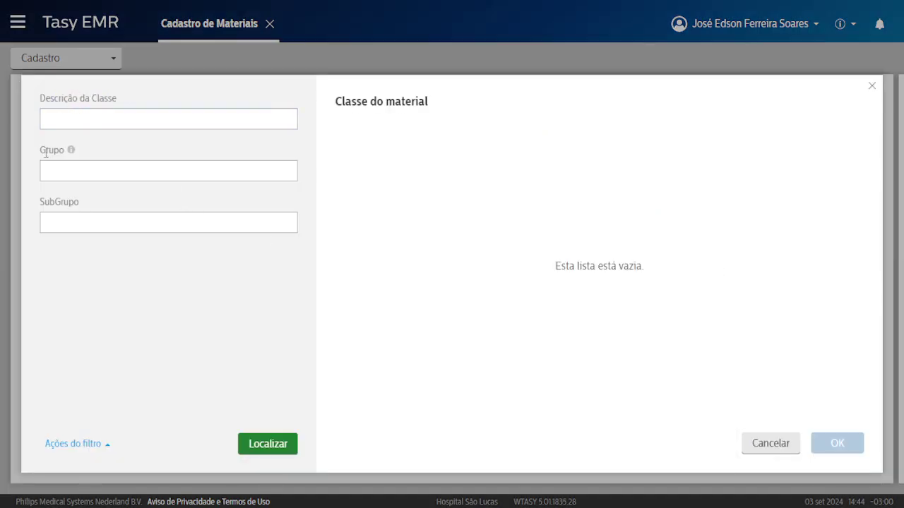
double_click(94, 97)
double_click(49, 150)
drag(41, 202, 72, 199)
click(72, 200)
Step: Search the material classes with the Grupo filter set to "medicame"
click(59, 174)
text(medi)
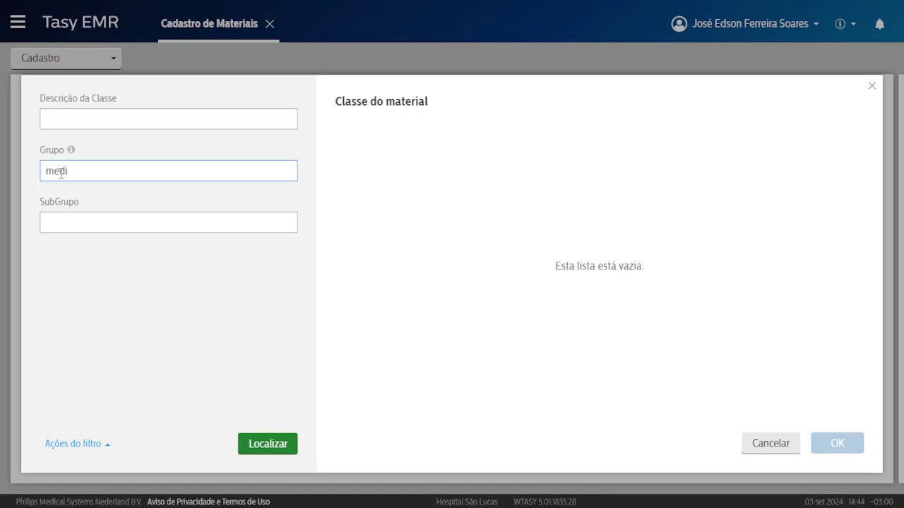
text(came)
key(Return)
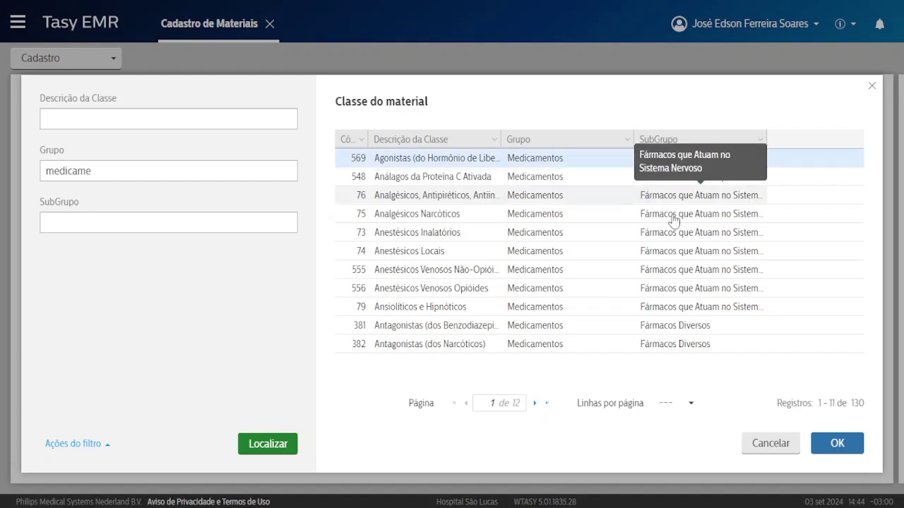
Step: Narrow the class search with the Descrição da Classe filter "anti" and select Antianginosos as the material's Classe
click(95, 125)
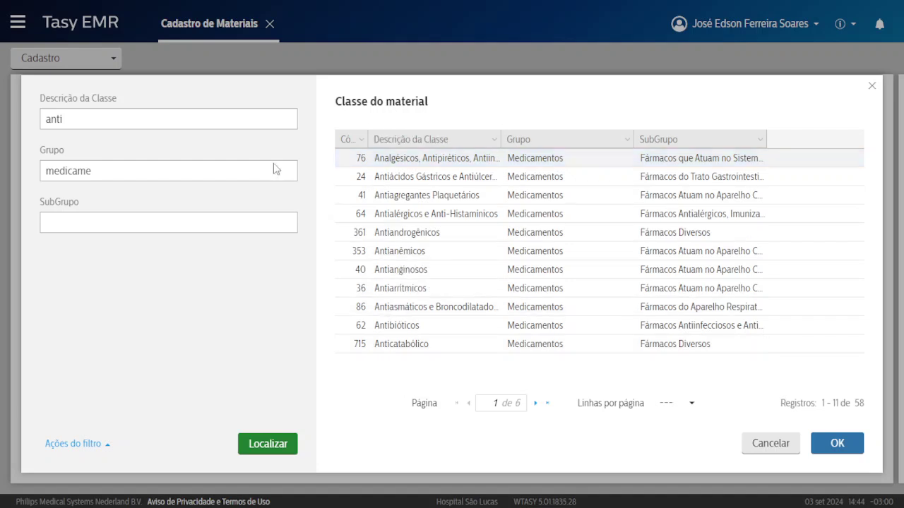
double_click(396, 276)
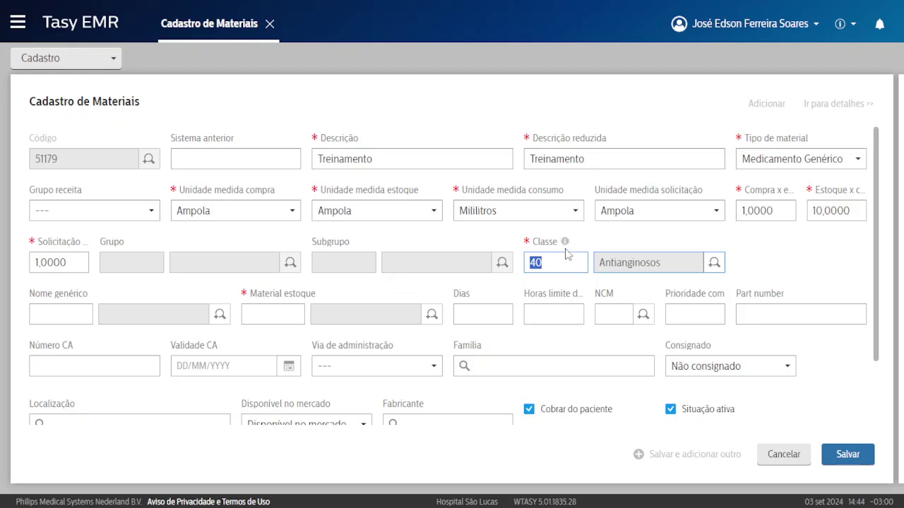
drag(601, 264, 656, 264)
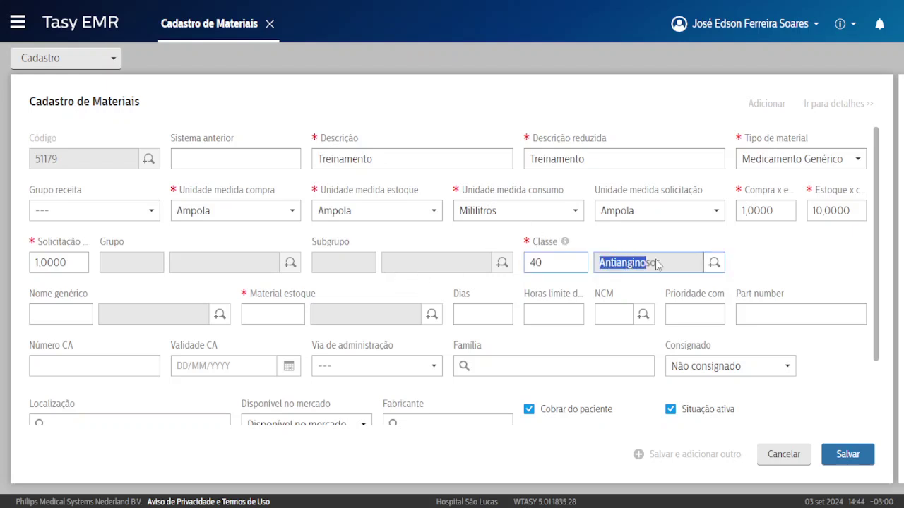
click(631, 264)
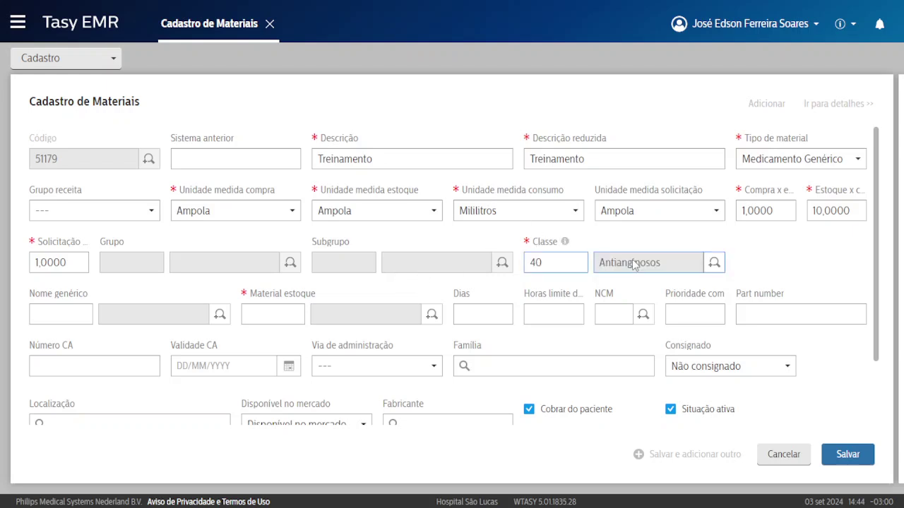
Step: Examine the Grupo and Subgrupo fields related to the material's Classe
double_click(317, 240)
drag(105, 242, 125, 242)
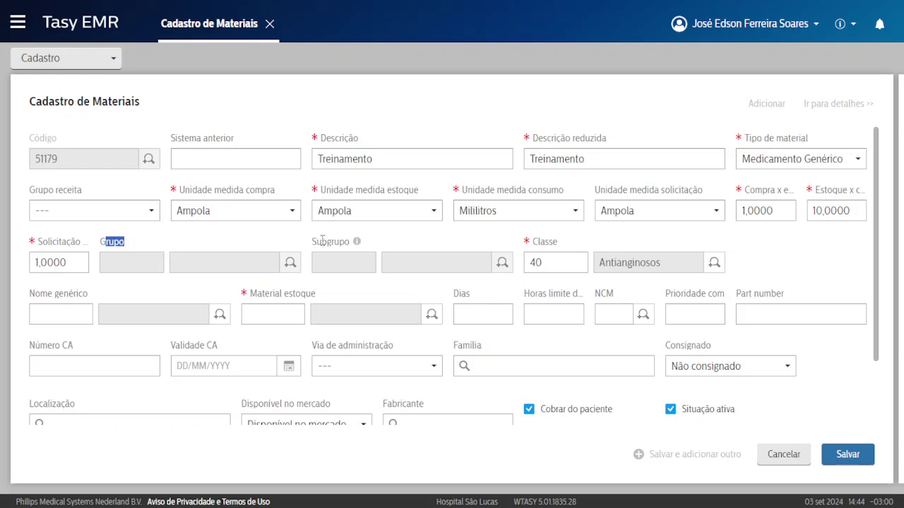
drag(322, 241, 350, 241)
drag(104, 242, 125, 242)
Step: Compare the Nome genérico field with the material's Descrição field
drag(26, 301, 91, 295)
click(68, 295)
click(44, 311)
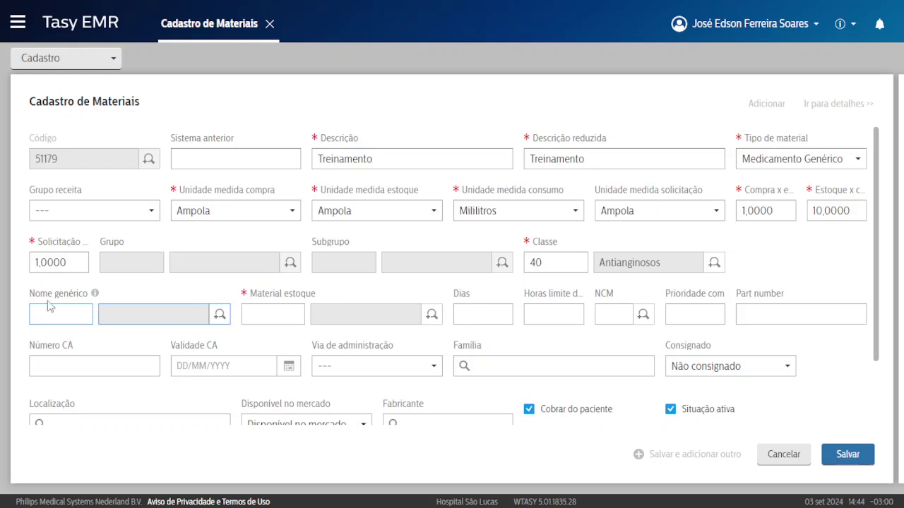
drag(45, 293, 73, 293)
double_click(330, 138)
click(41, 297)
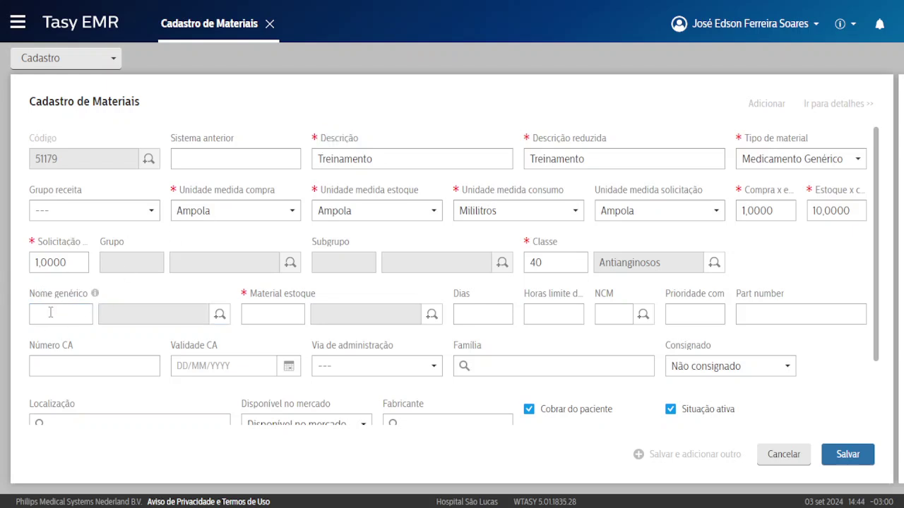
click(49, 312)
Step: Open the Nome genérico lookup, review its Materiais e medicamentos search, and close it without selecting a material
click(218, 315)
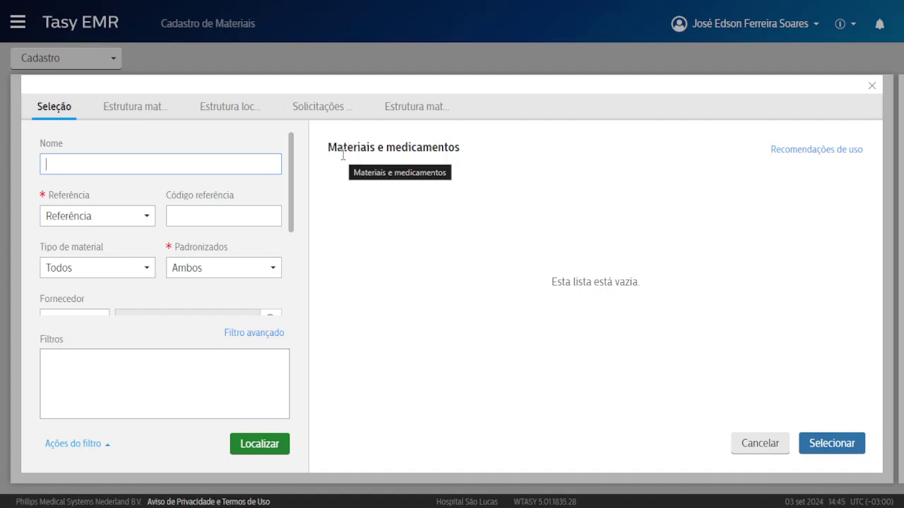
drag(327, 160, 385, 150)
click(266, 158)
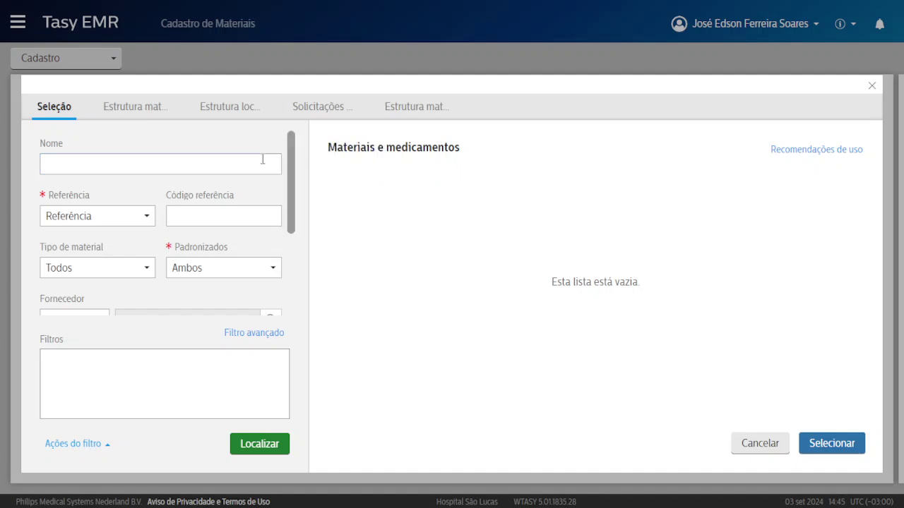
click(761, 443)
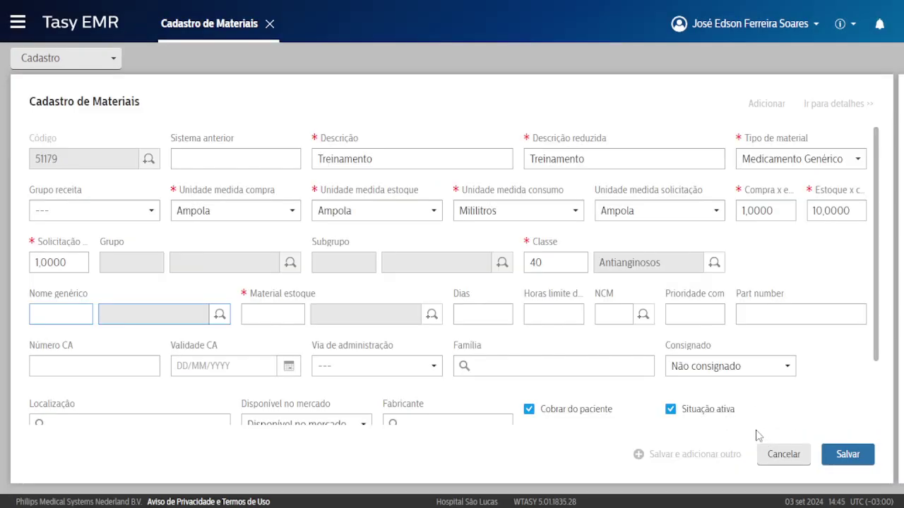
Step: Examine the required Material estoque field of the new record
click(266, 312)
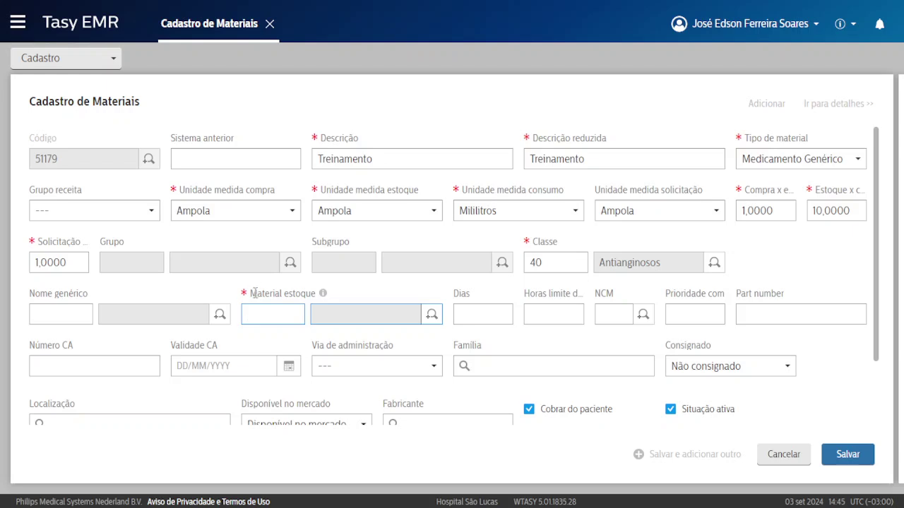
drag(254, 292, 304, 293)
click(289, 310)
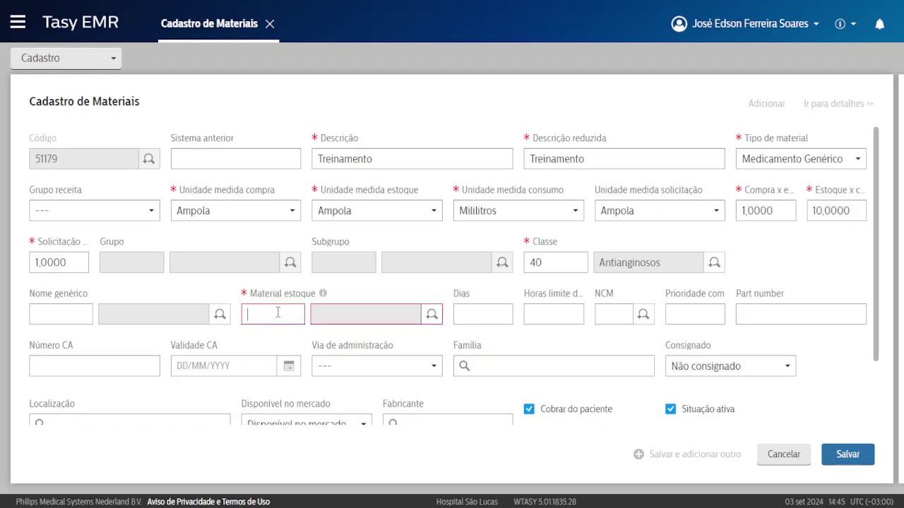
Step: Discard the unsaved Treinamento record and load Novalgina 500mg cp. by searching the materials for "noval"
click(782, 456)
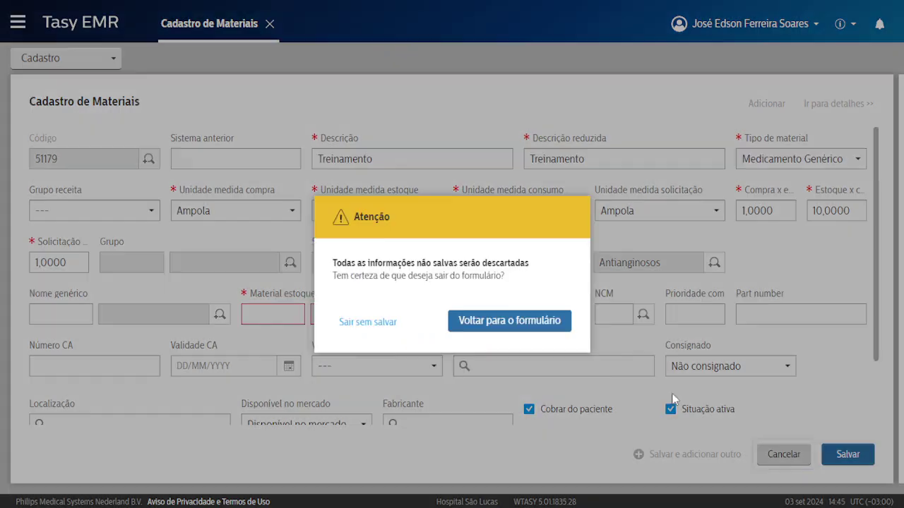
click(370, 323)
click(148, 159)
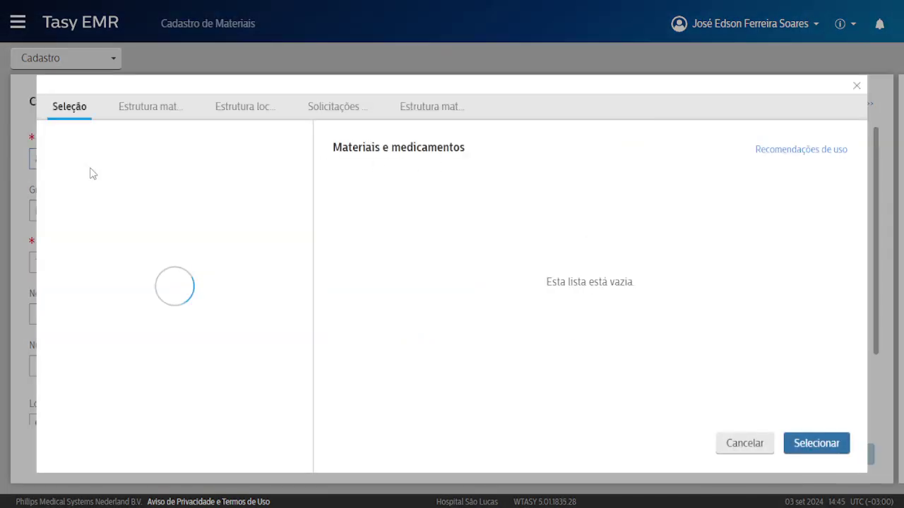
text(nov)
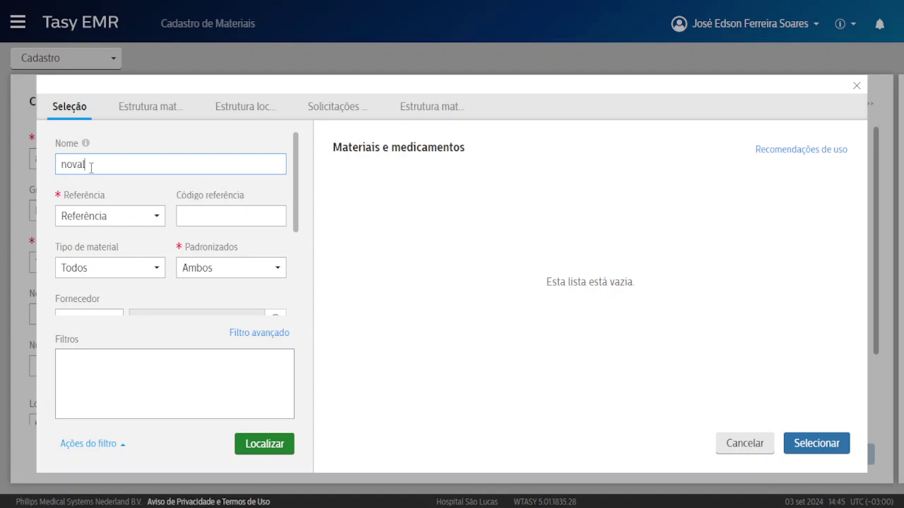
text(al)
key(Return)
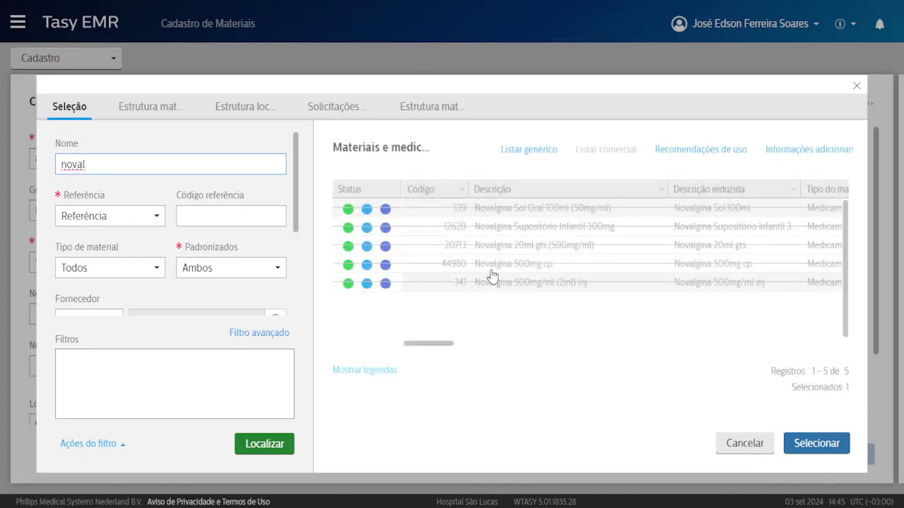
double_click(563, 268)
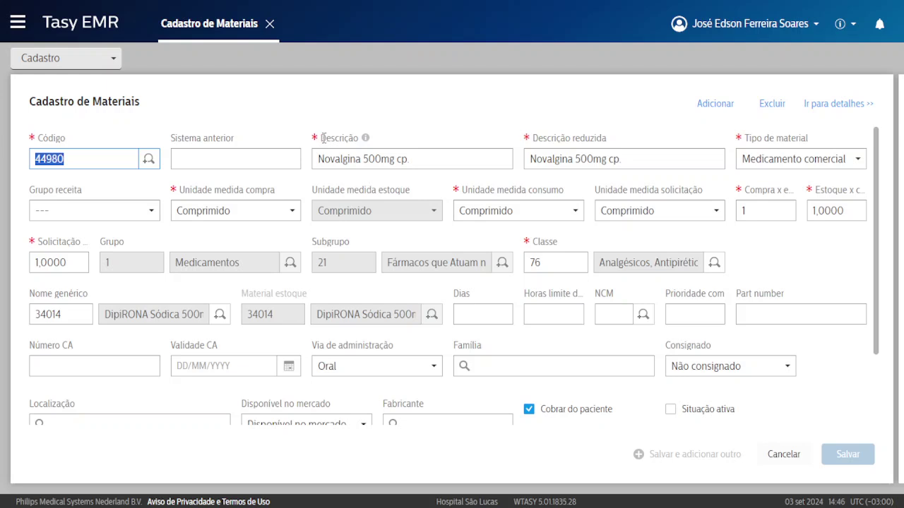
Step: Compare the Descrição of the Novalgina record with the generic material in its Material estoque field
drag(322, 138, 362, 138)
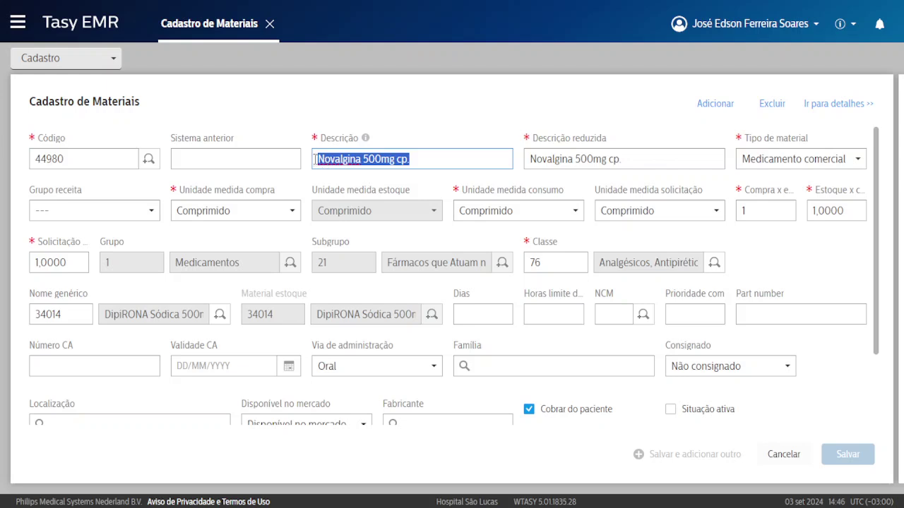
mouse_move(315, 156)
mouse_down()
mouse_move(366, 157)
mouse_move(318, 157)
mouse_up()
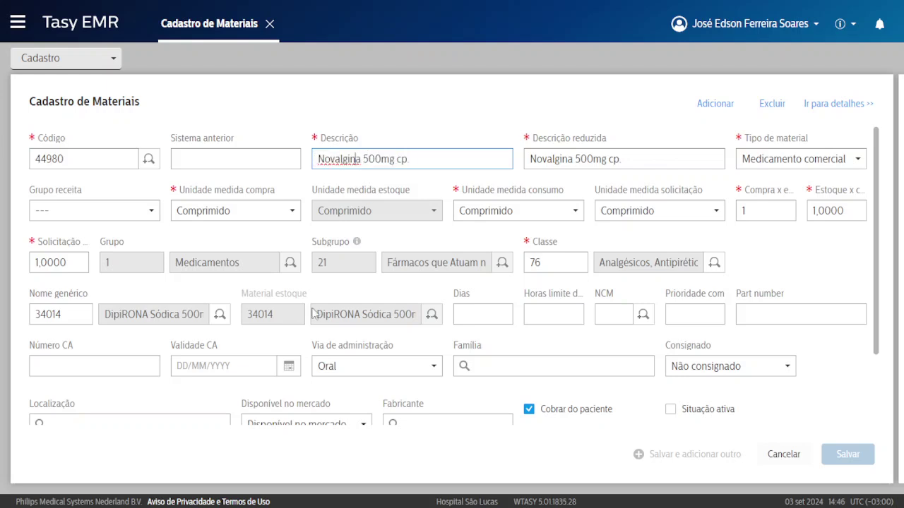
drag(245, 297, 400, 320)
click(386, 322)
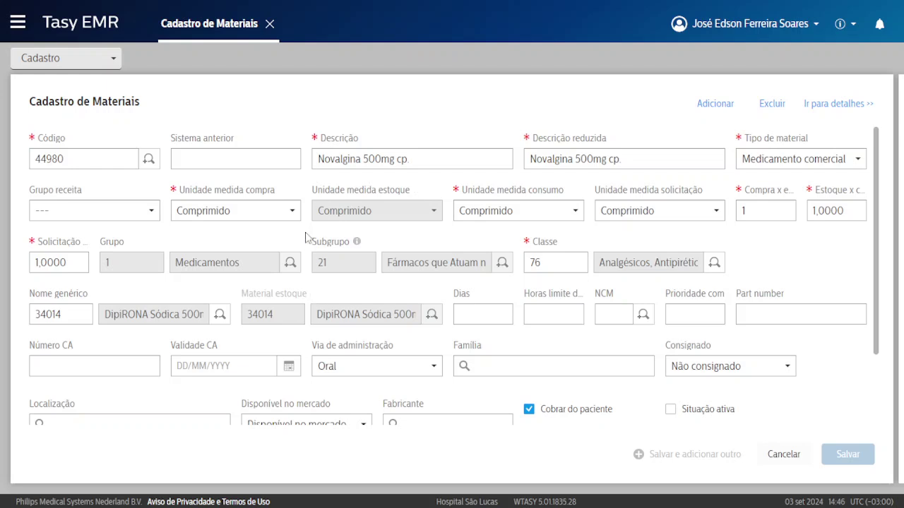
click(315, 158)
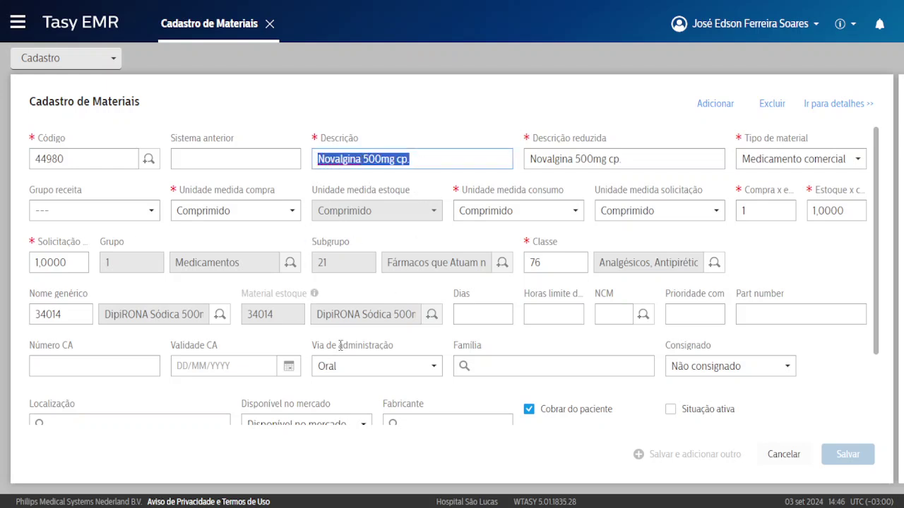
drag(315, 318, 381, 318)
click(400, 320)
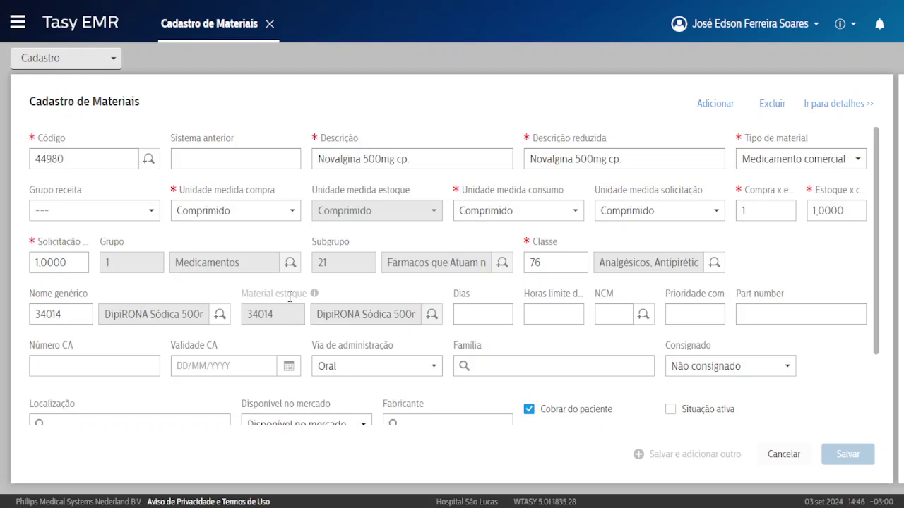
Step: Add a new material record and enter its own code, 51180, as the Material estoque
click(147, 163)
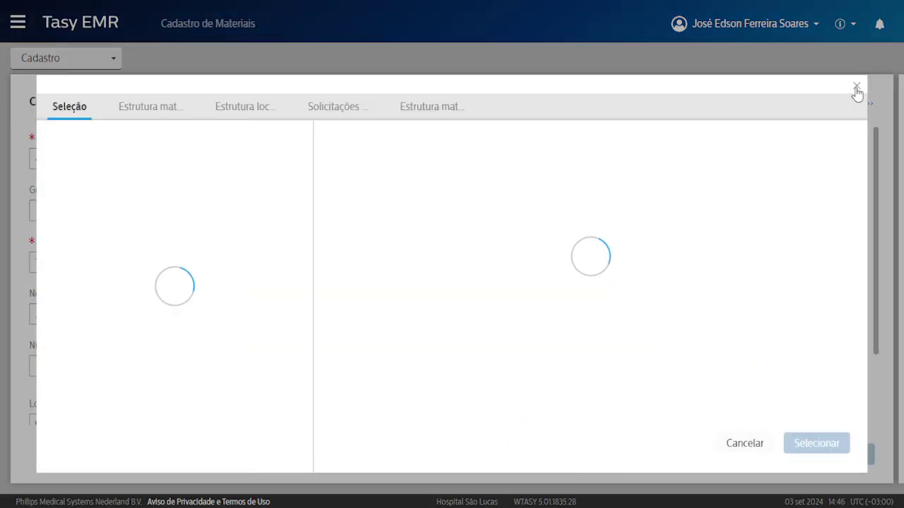
click(855, 88)
click(715, 104)
click(716, 103)
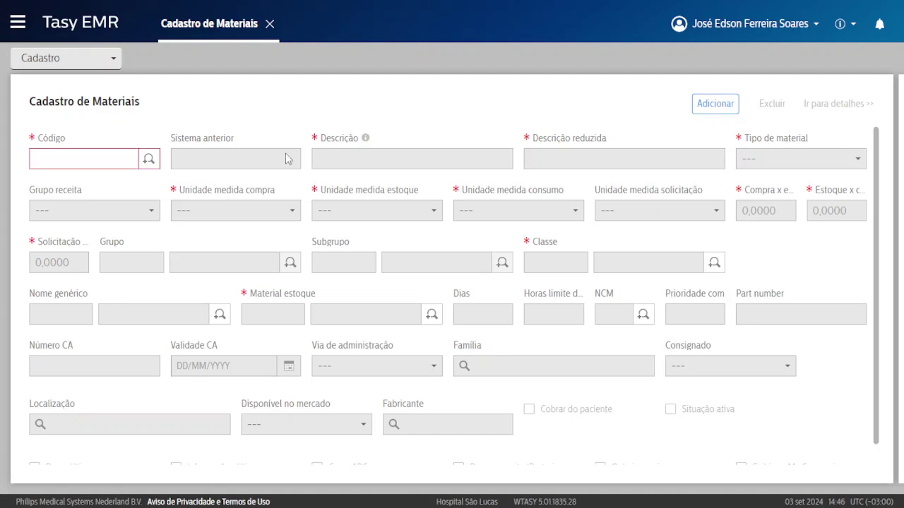
click(272, 309)
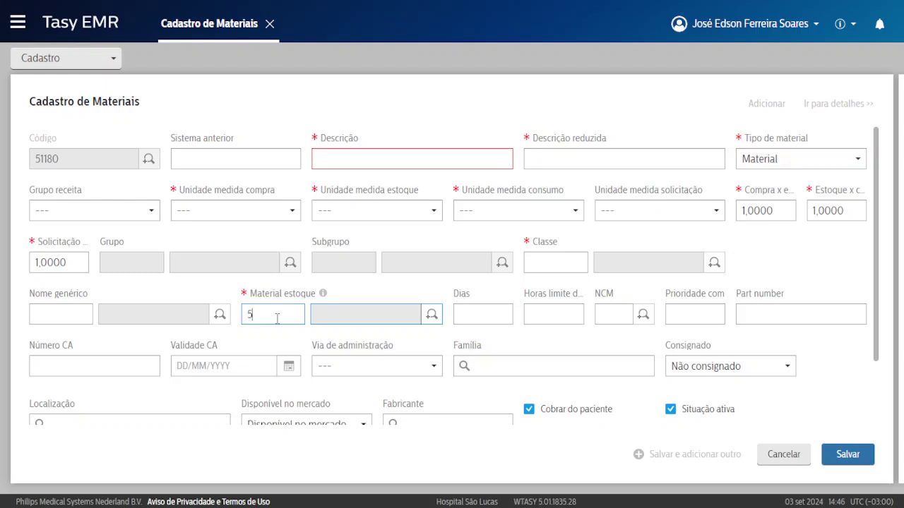
text(5118)
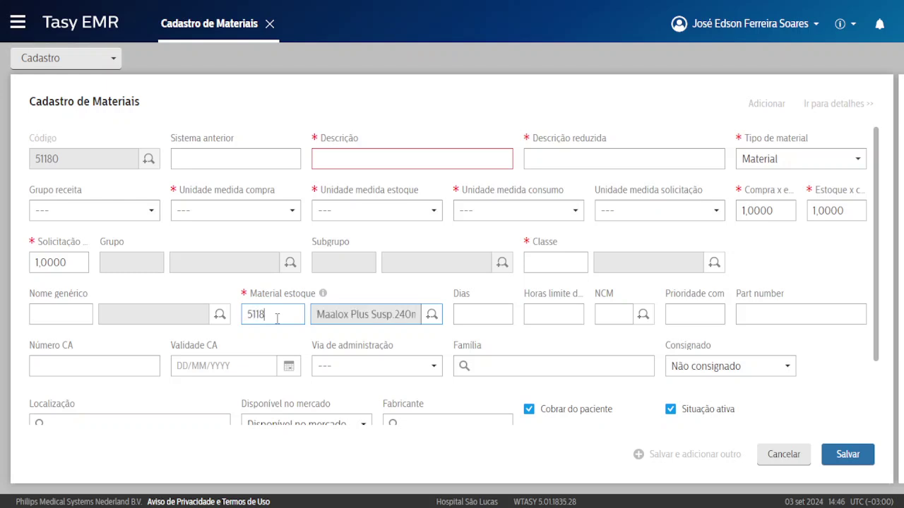
text(0)
key(Tab)
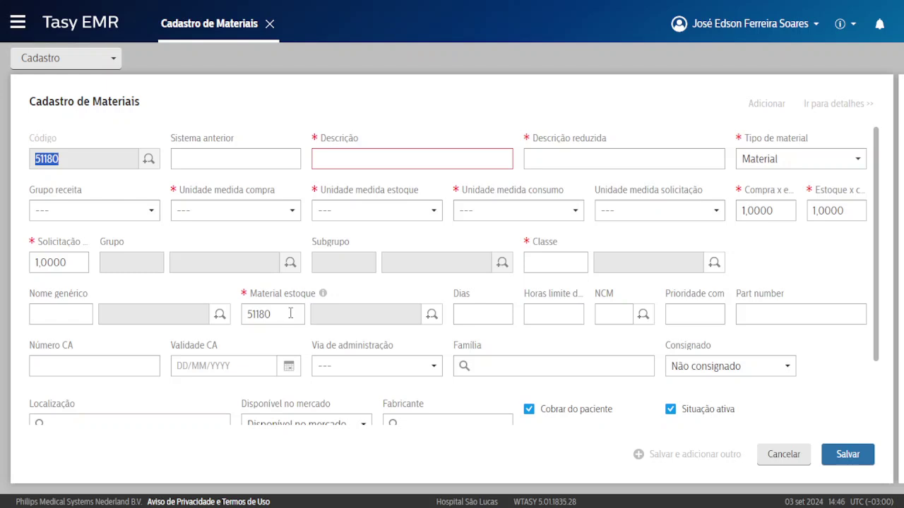
Step: Read the field information for Via de administração and Validade CA
click(385, 299)
scroll(387, 301, down, 2)
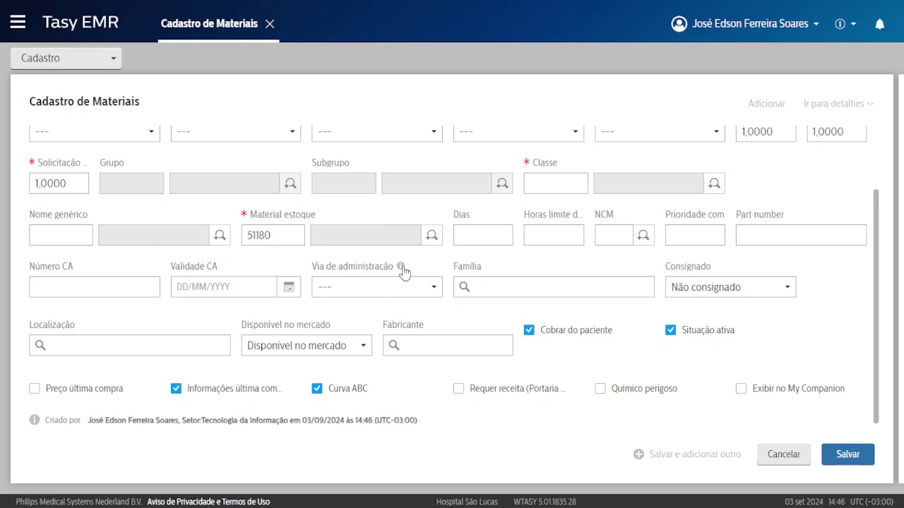
click(401, 267)
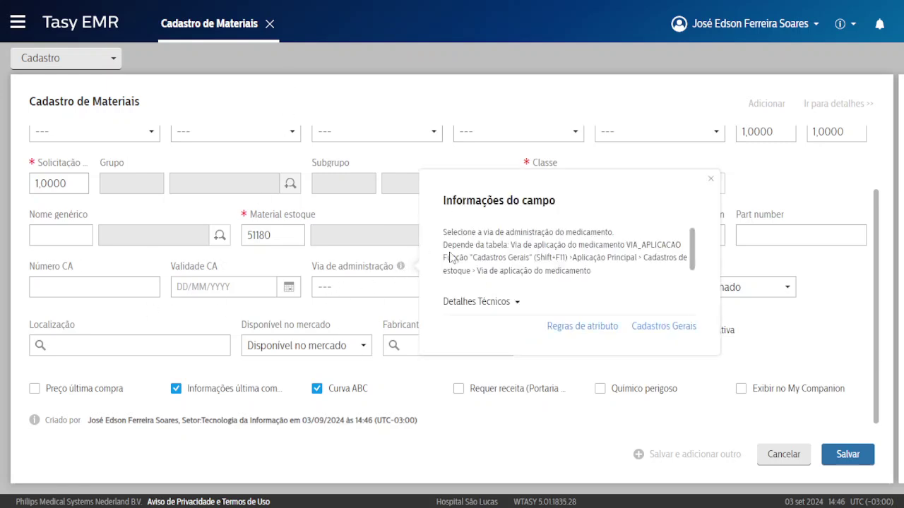
click(277, 267)
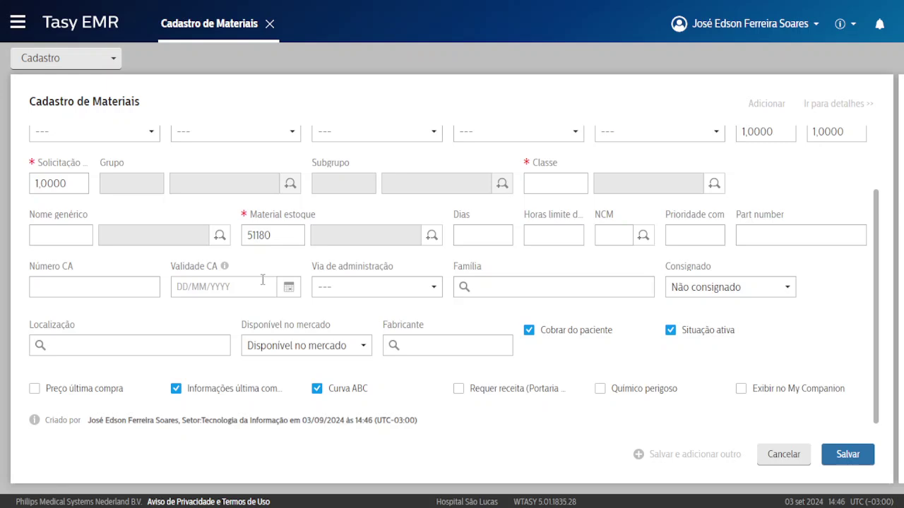
click(224, 267)
drag(389, 243, 282, 244)
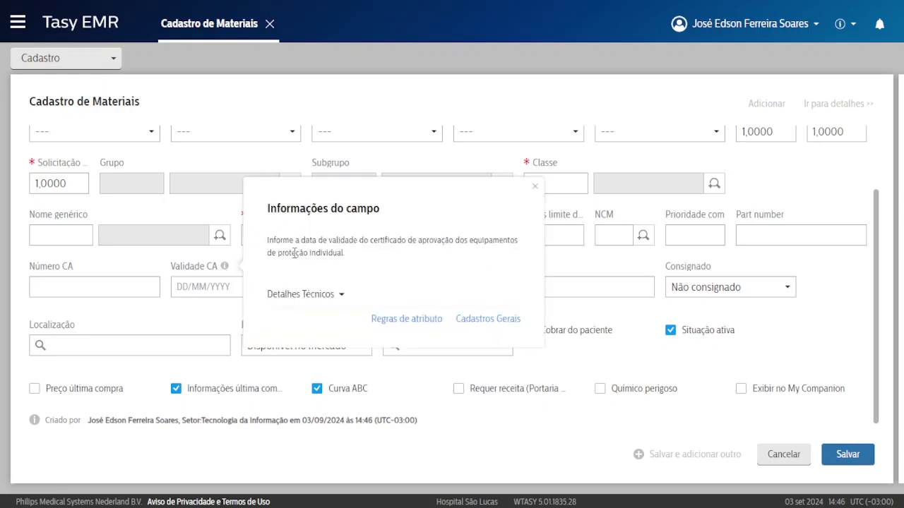
click(172, 271)
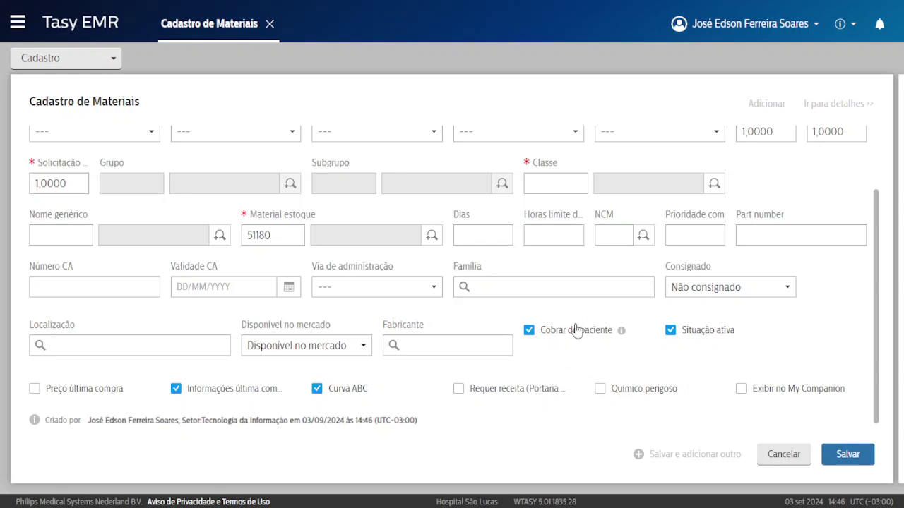
Step: Review the Cobrar do paciente and Situação ativa options and enable Preço última compra for the new material
scroll(406, 307, up, 2)
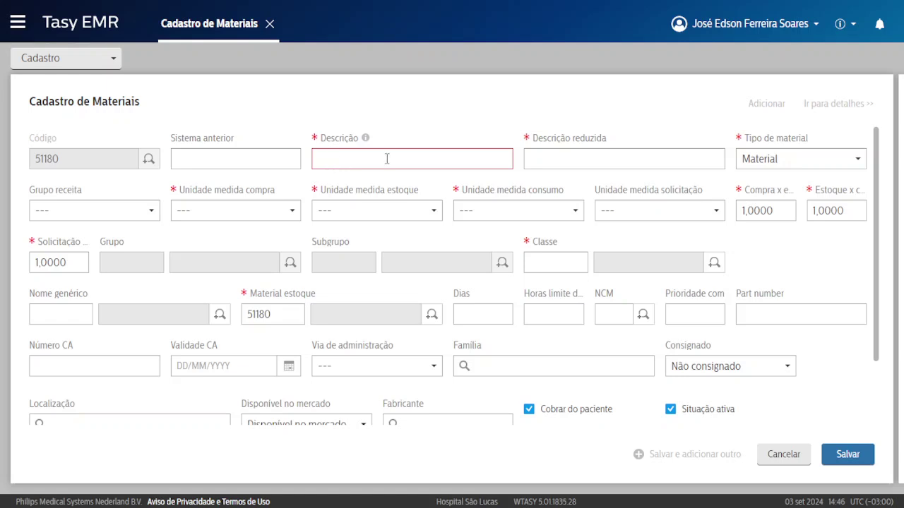
scroll(480, 262, down, 2)
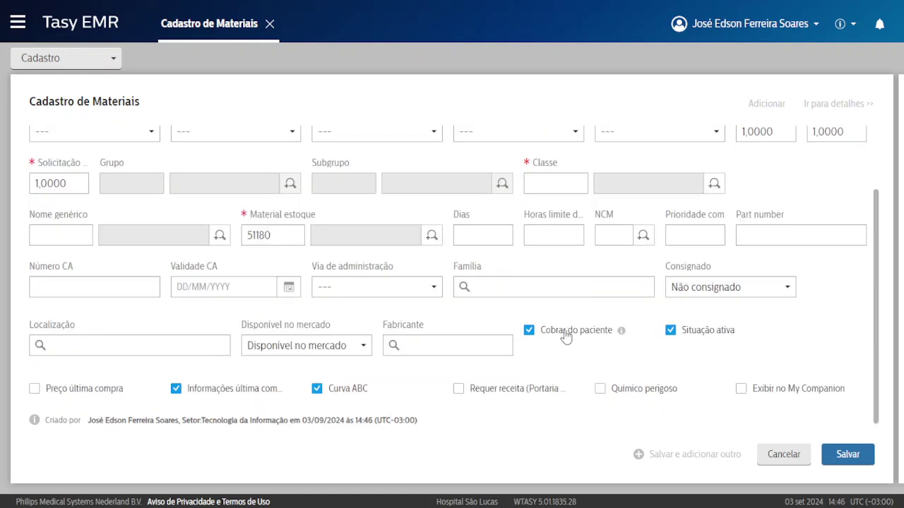
click(557, 343)
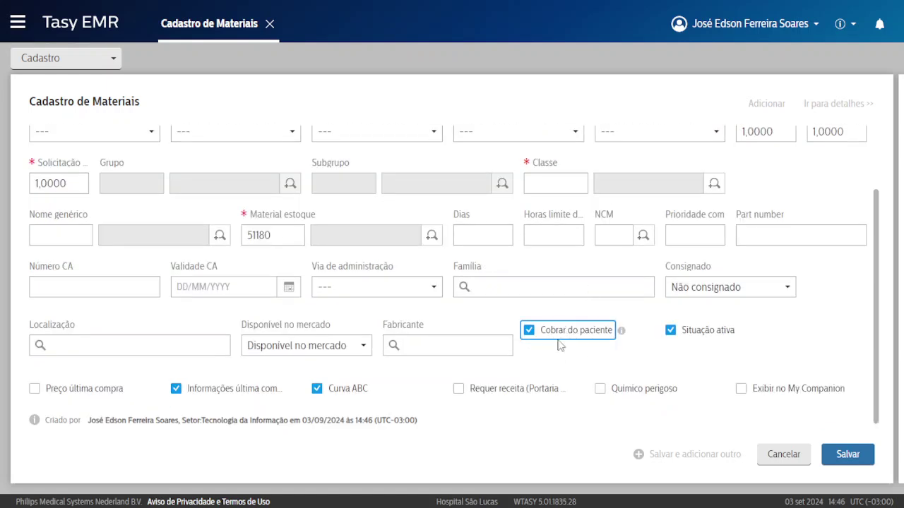
click(557, 343)
click(709, 339)
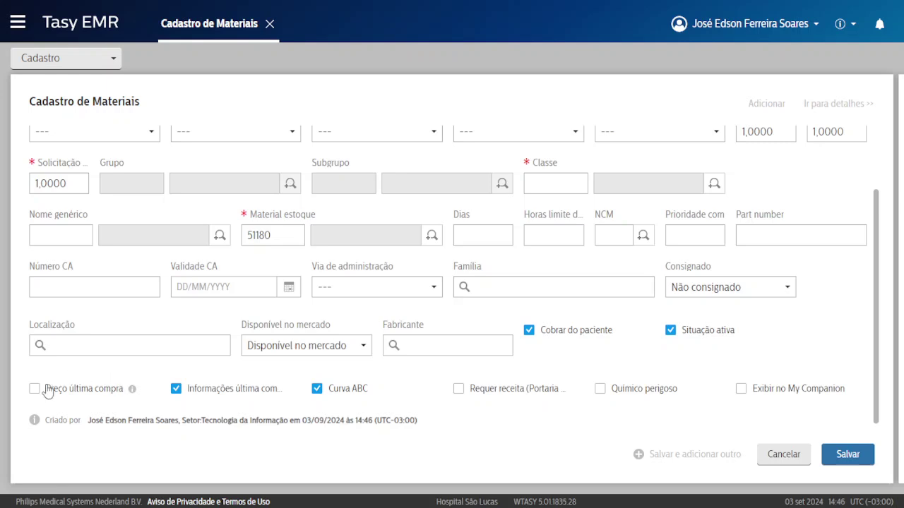
click(83, 390)
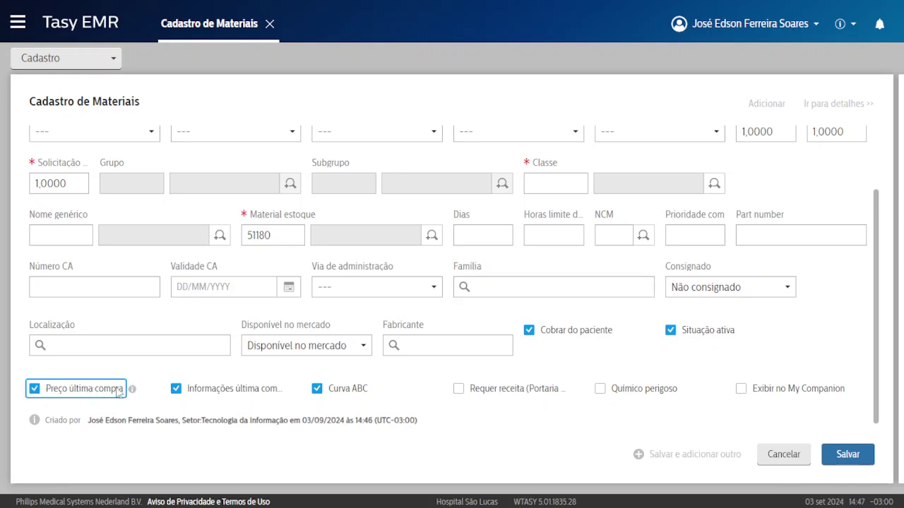
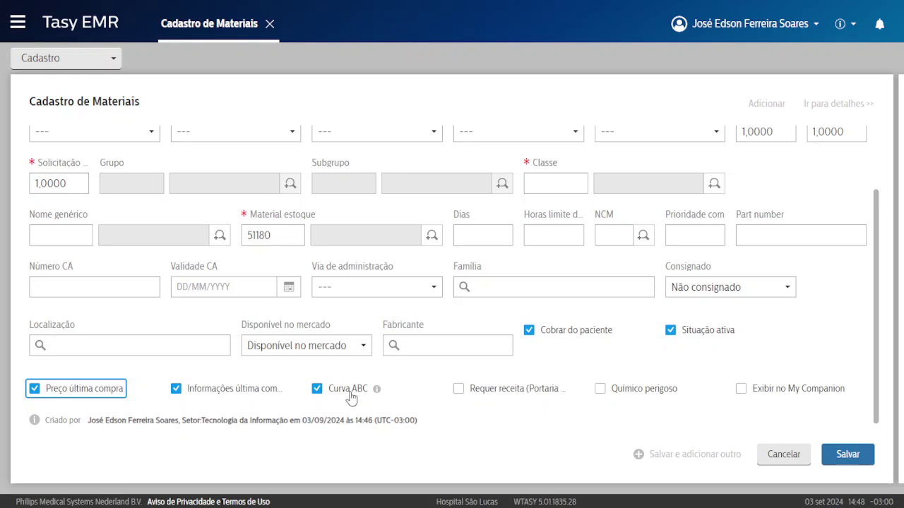
scroll(129, 206, up, 1)
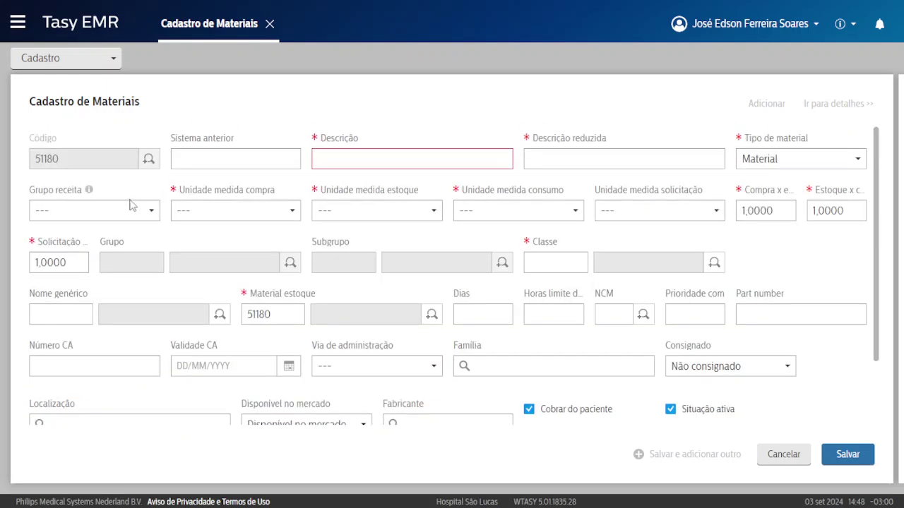
Step: Try switching the Requer receita (Portaria 344/98) and Exibir no My Companion options on and back off
scroll(321, 212, down, 1)
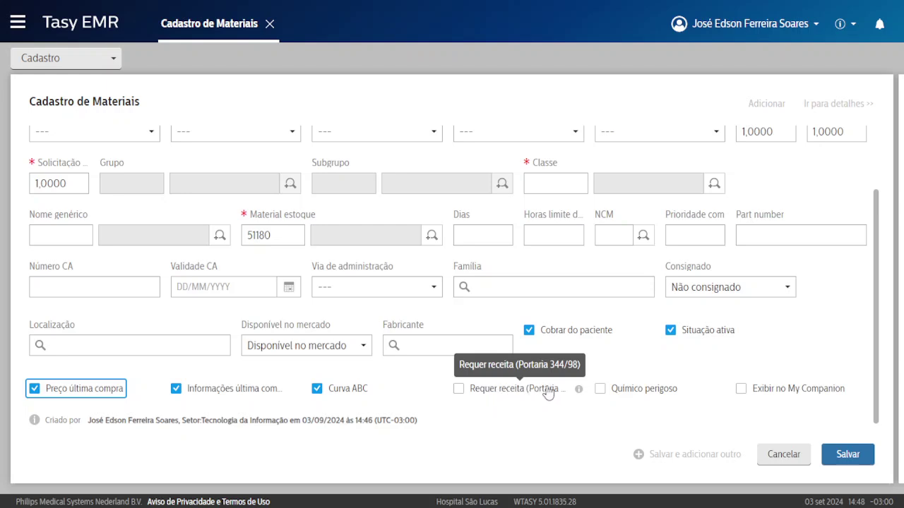
click(513, 394)
click(513, 391)
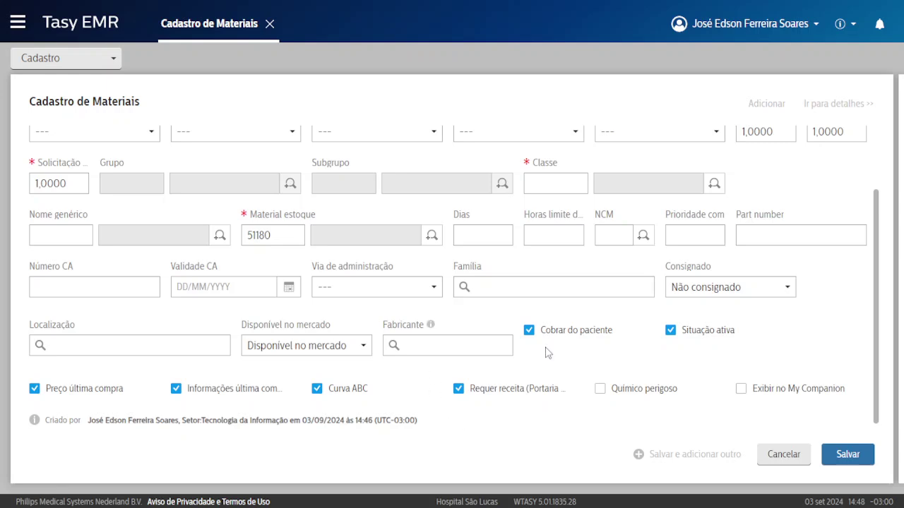
click(503, 392)
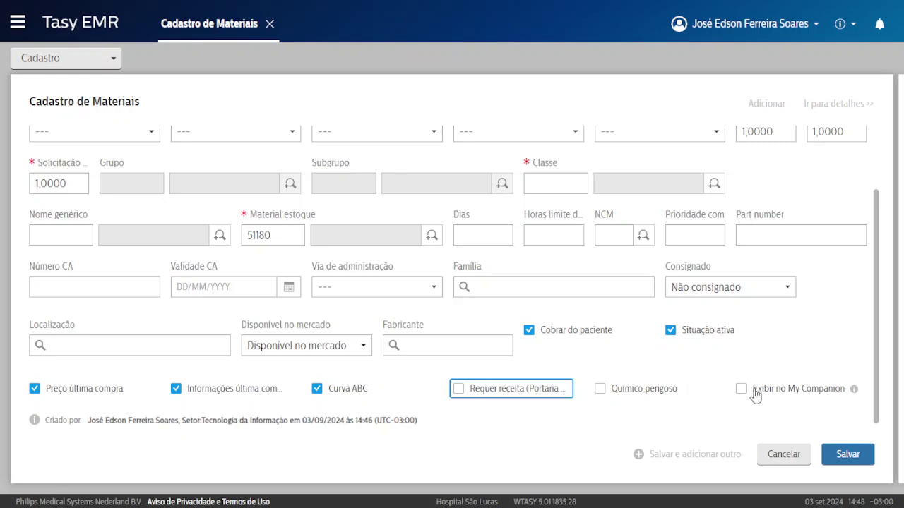
click(790, 395)
click(773, 394)
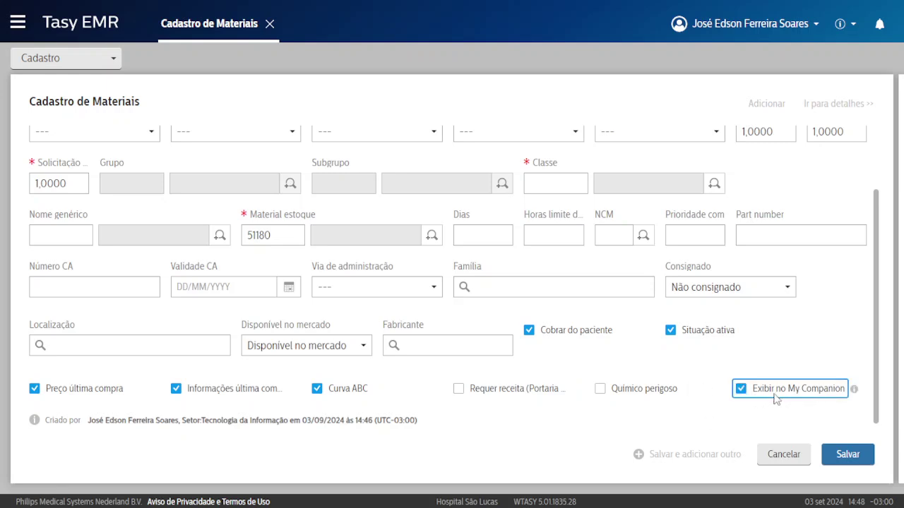
click(782, 397)
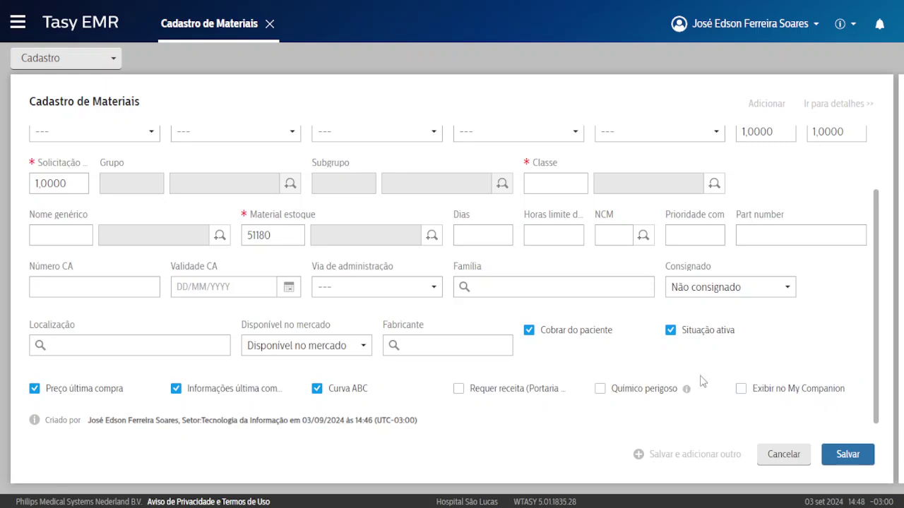
Step: Review the new material's option flags and discard the unsaved record without saving
drag(699, 398, 536, 330)
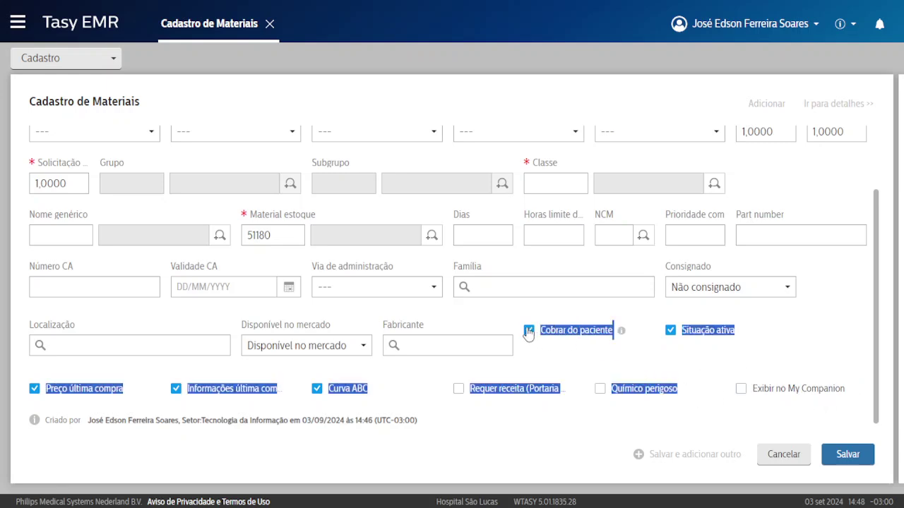
click(580, 339)
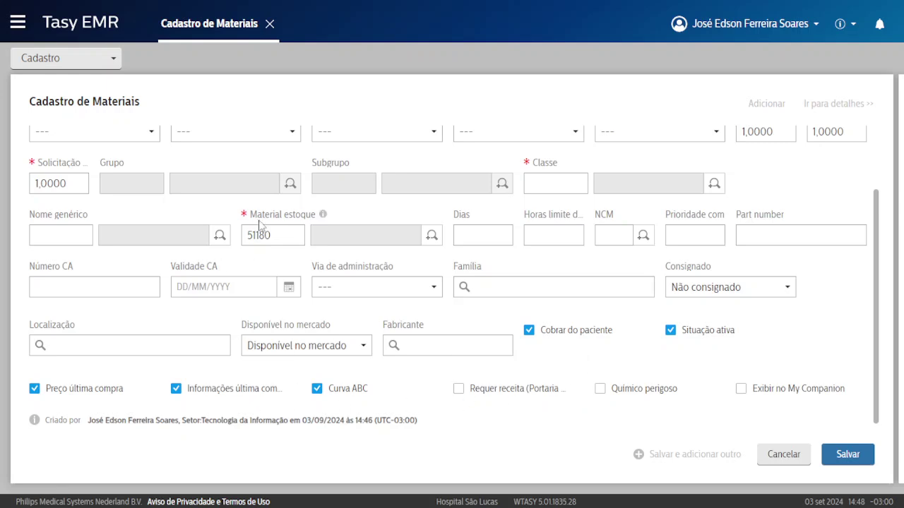
scroll(261, 224, up, 2)
scroll(275, 212, down, 2)
click(783, 458)
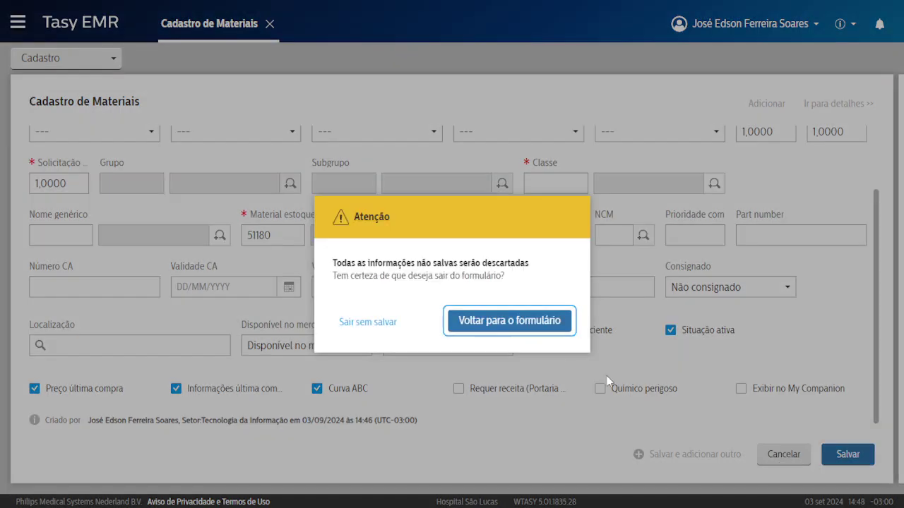
click(365, 325)
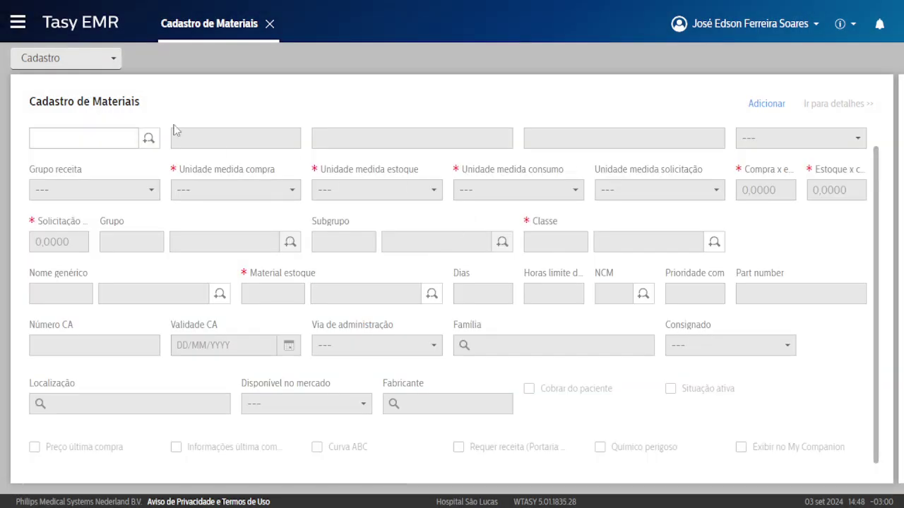
Step: Search the materials by the name "dipir" and load the Dipirona 500mg record with code 86224
click(149, 139)
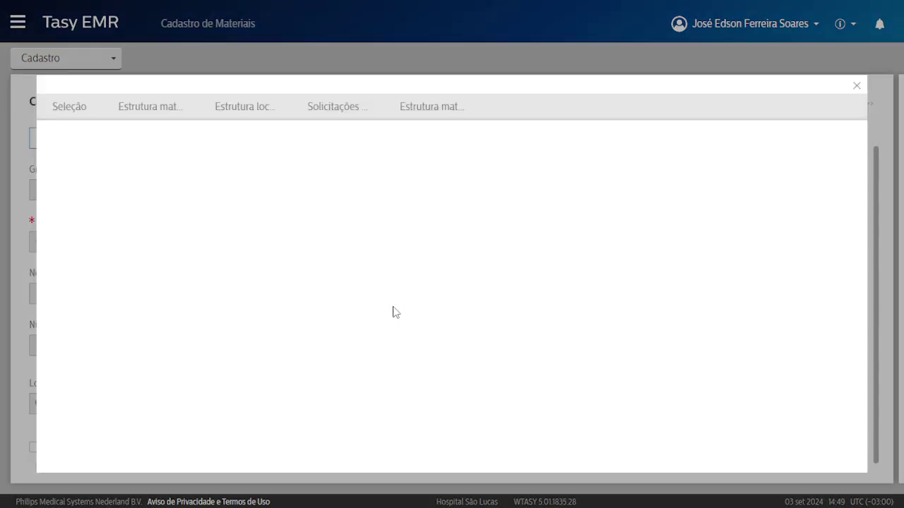
click(140, 165)
text(d)
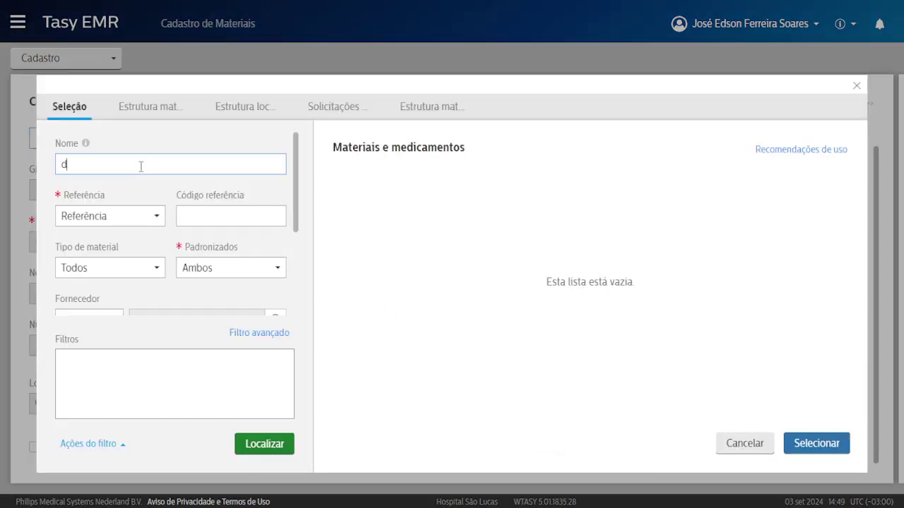
text(ipir)
key(Return)
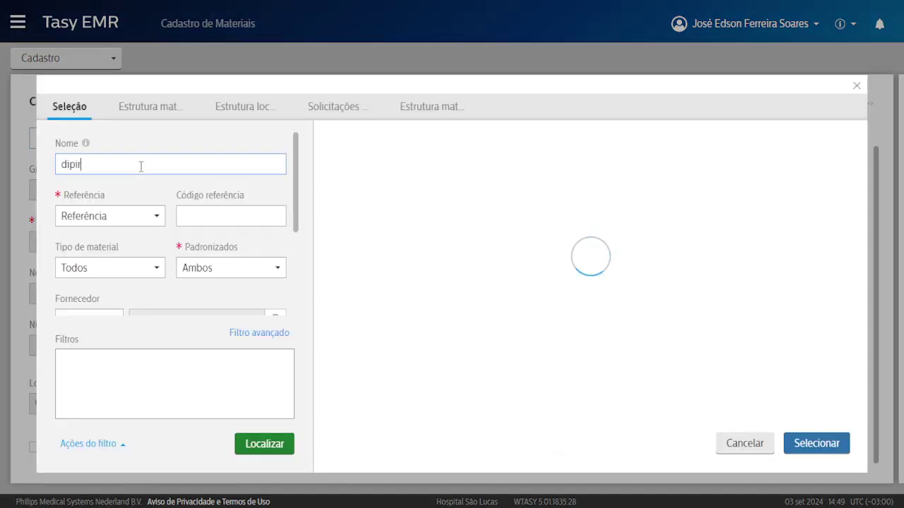
scroll(607, 282, down, 2)
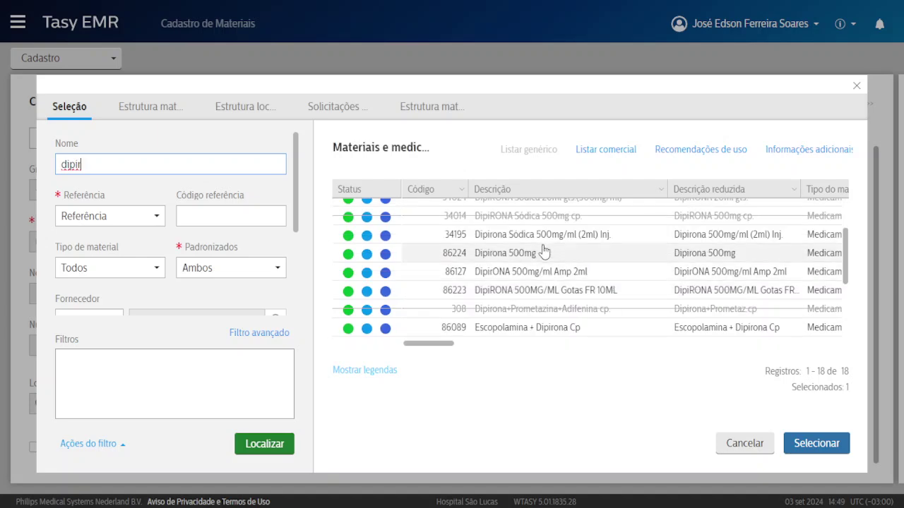
double_click(547, 254)
Step: Examine the registration fields of the Dipirona 500mg record, particularly its Descrição
scroll(380, 322, down, 1)
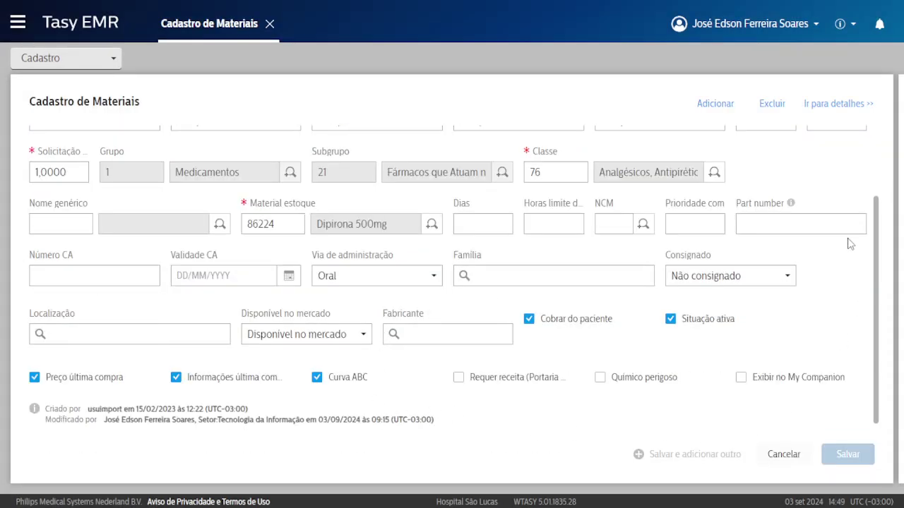
scroll(316, 319, up, 2)
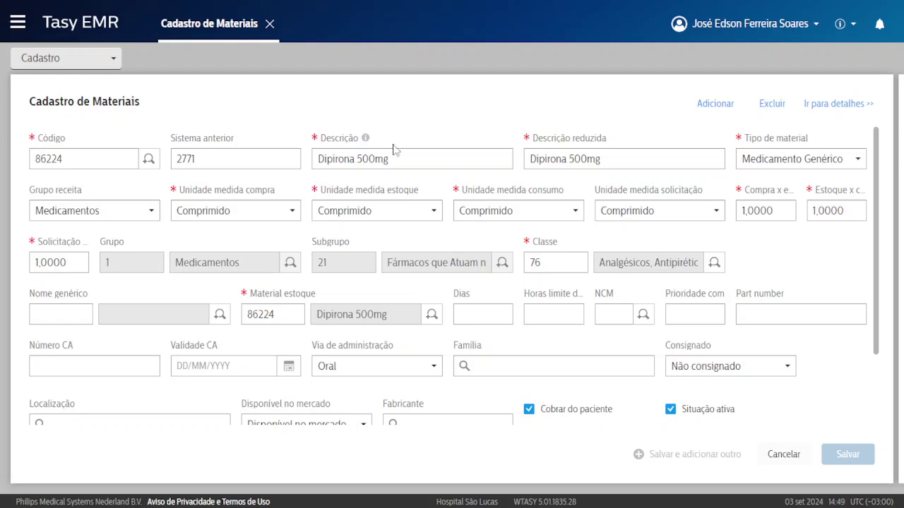
scroll(406, 308, down, 1)
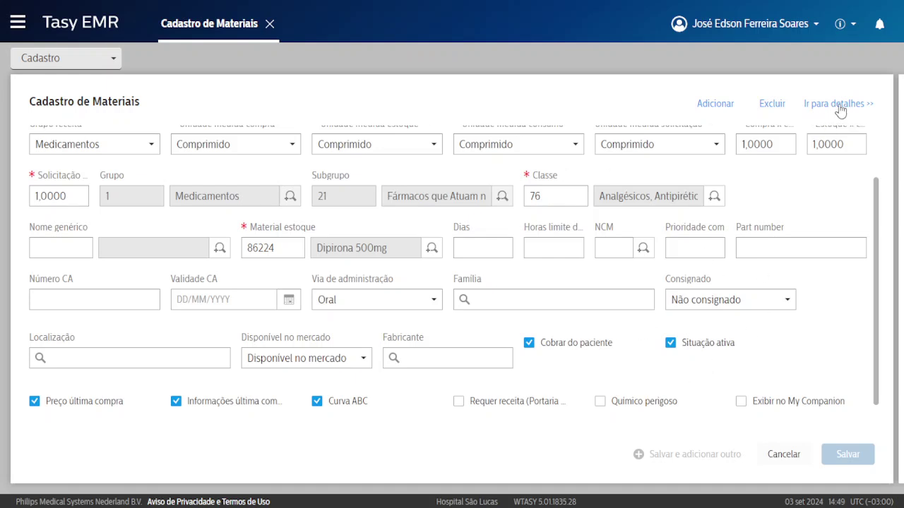
scroll(401, 315, up, 2)
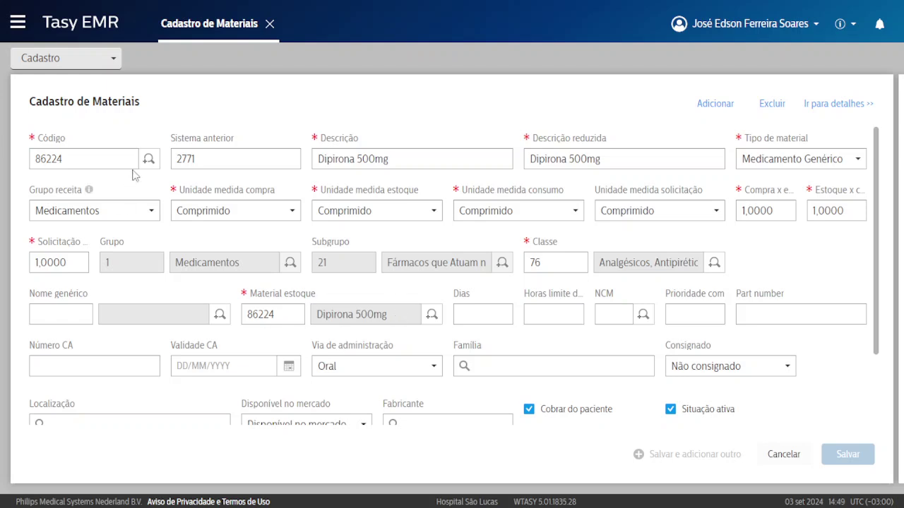
triple_click(354, 166)
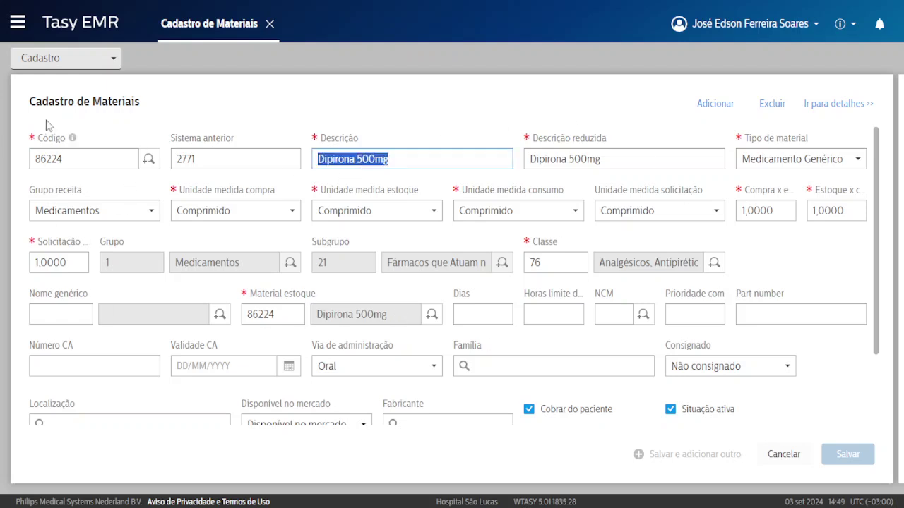
drag(46, 121, 176, 108)
click(344, 157)
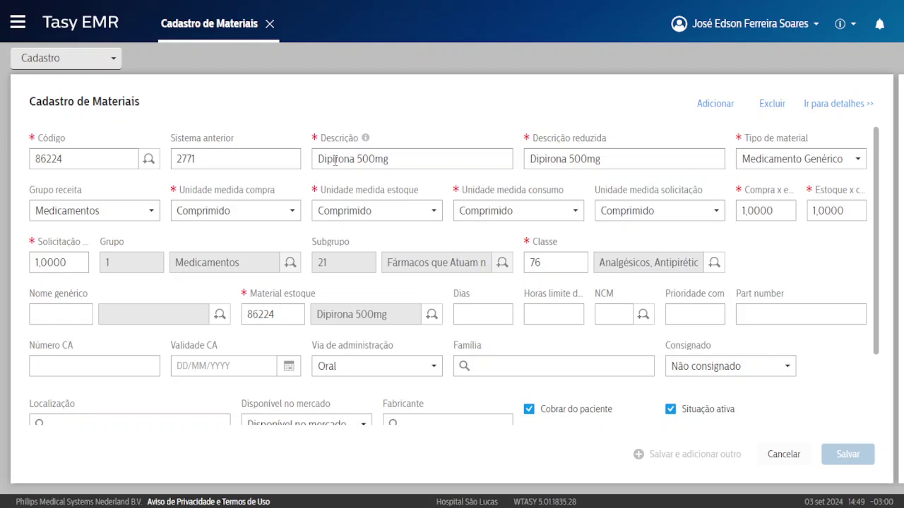
triple_click(335, 161)
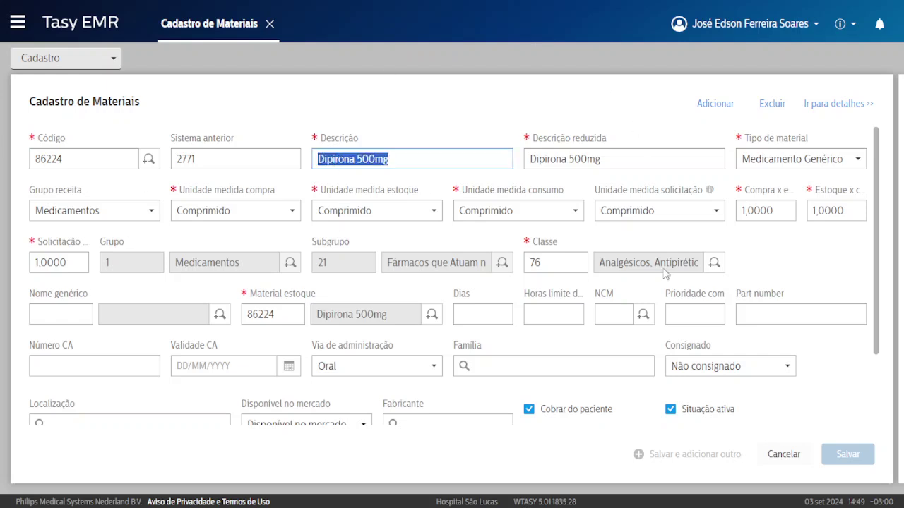
click(436, 108)
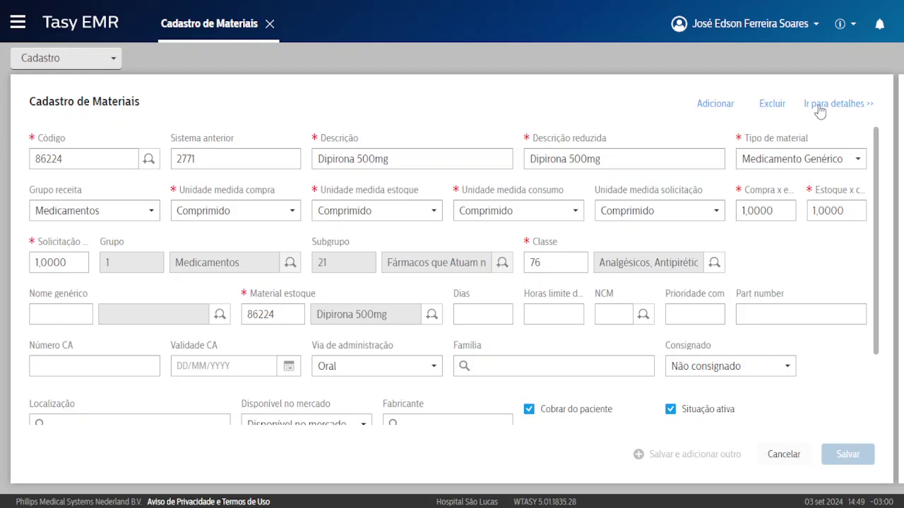
Step: Go to the details of Dipirona 500mg and examine Curva XYZ and Curva ABC under Dados adicionais estabelecimento
click(835, 111)
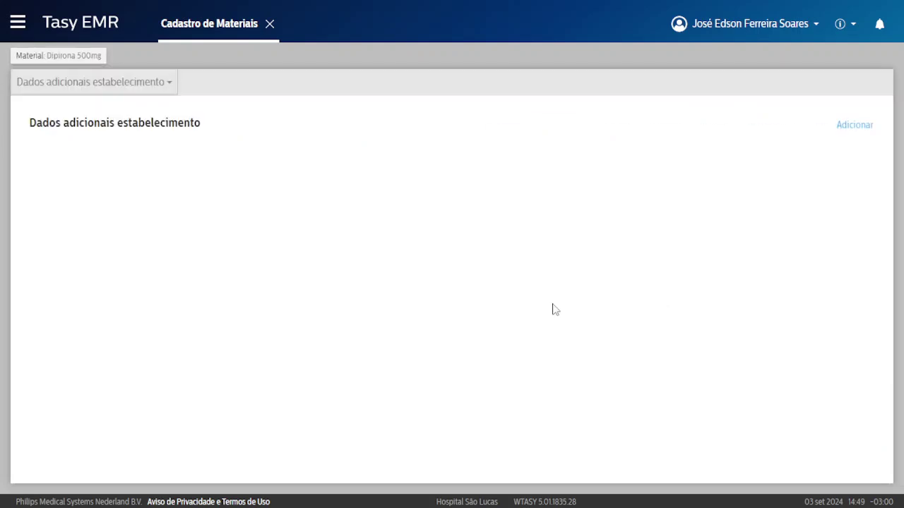
drag(37, 126, 187, 124)
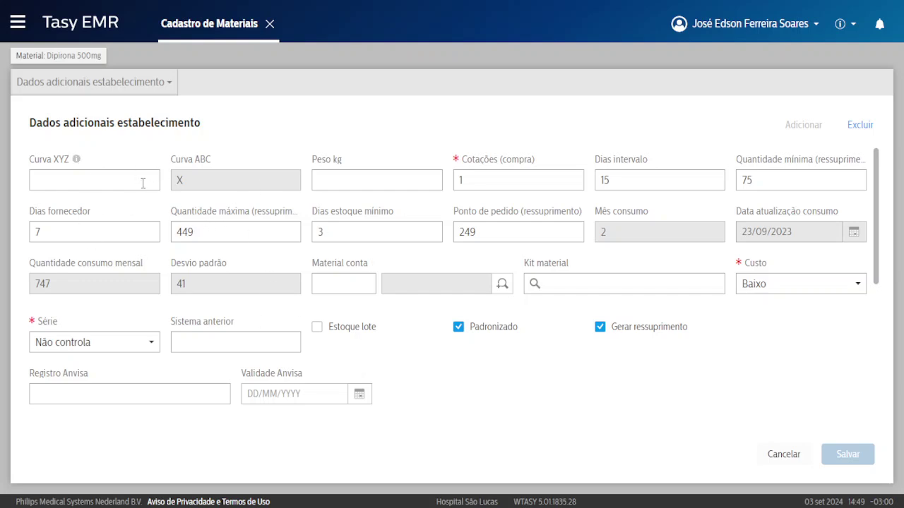
drag(53, 160, 71, 161)
click(195, 176)
click(193, 161)
drag(49, 160, 66, 157)
click(60, 180)
double_click(181, 181)
click(259, 166)
Step: Search the system functions for "supr" and open the supply parameters management function
click(21, 24)
click(342, 148)
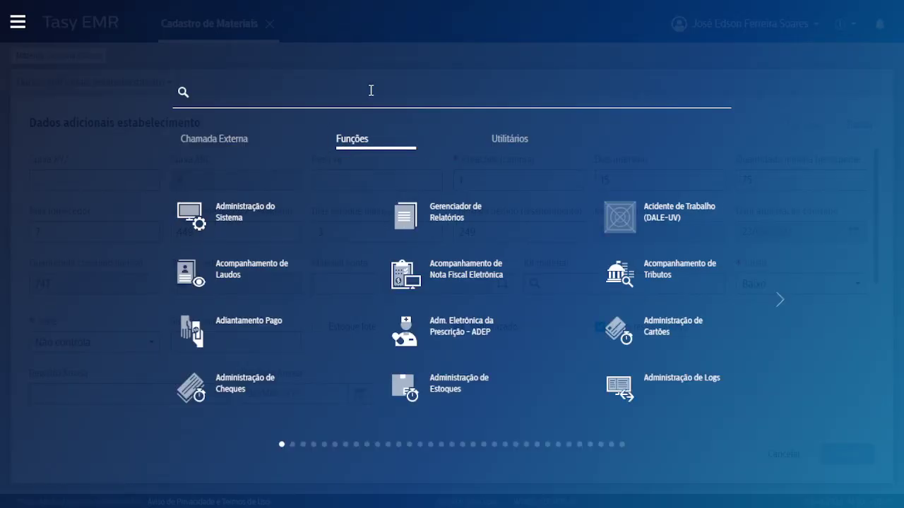
text(supr)
click(223, 221)
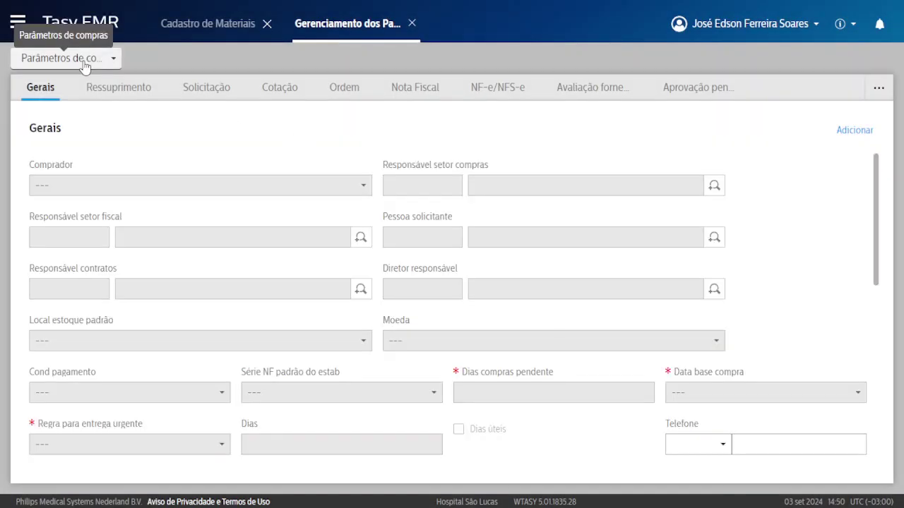
Step: Switch to Parâmetros de estoque and display its Curva ABC - XYZ settings
click(84, 61)
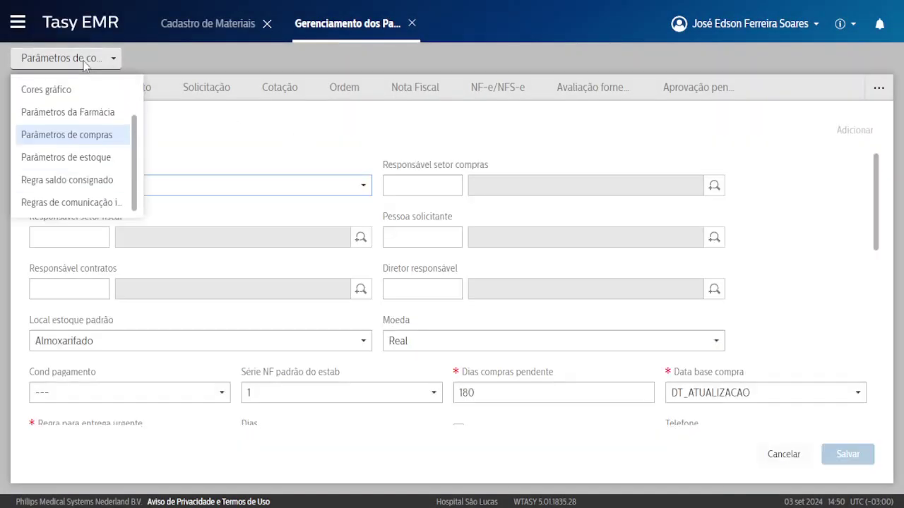
click(95, 114)
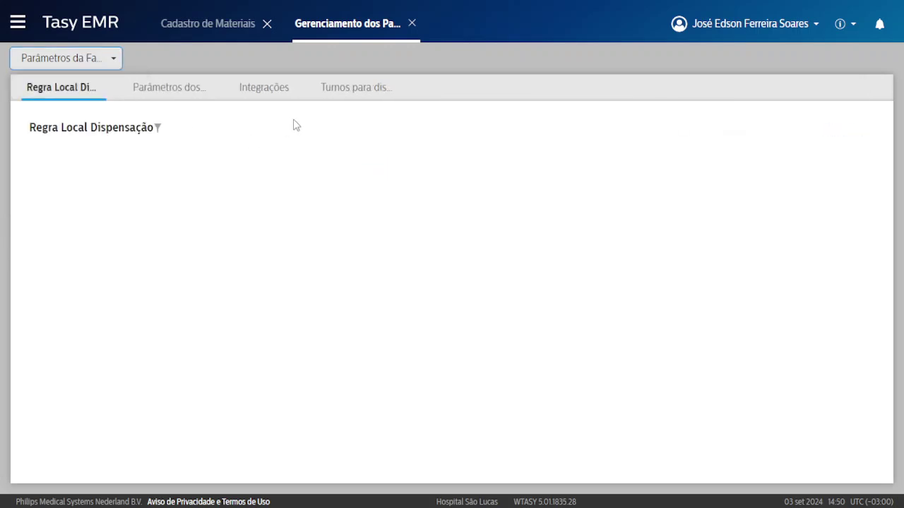
click(87, 64)
scroll(78, 162, down, 1)
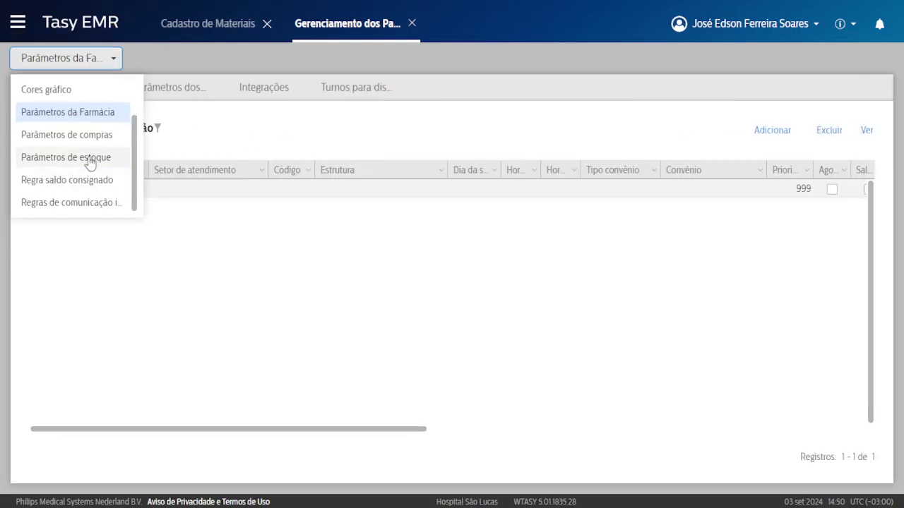
click(87, 162)
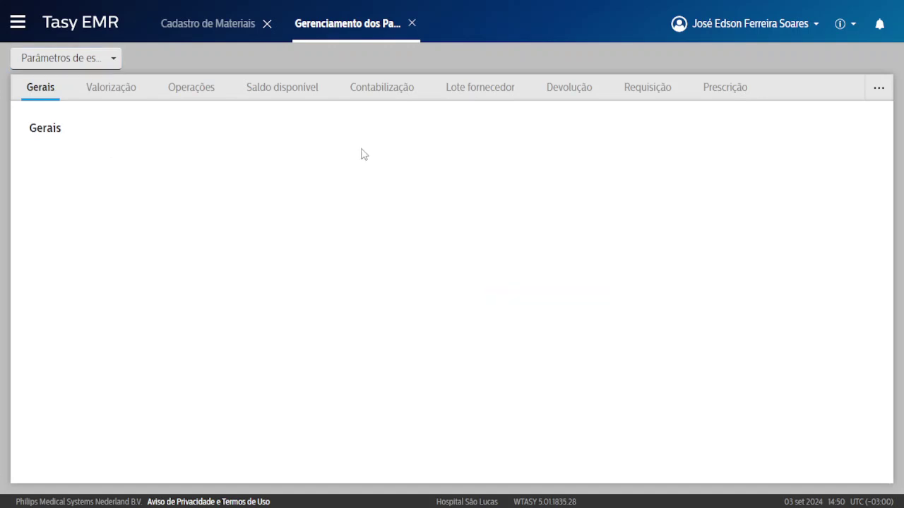
click(879, 90)
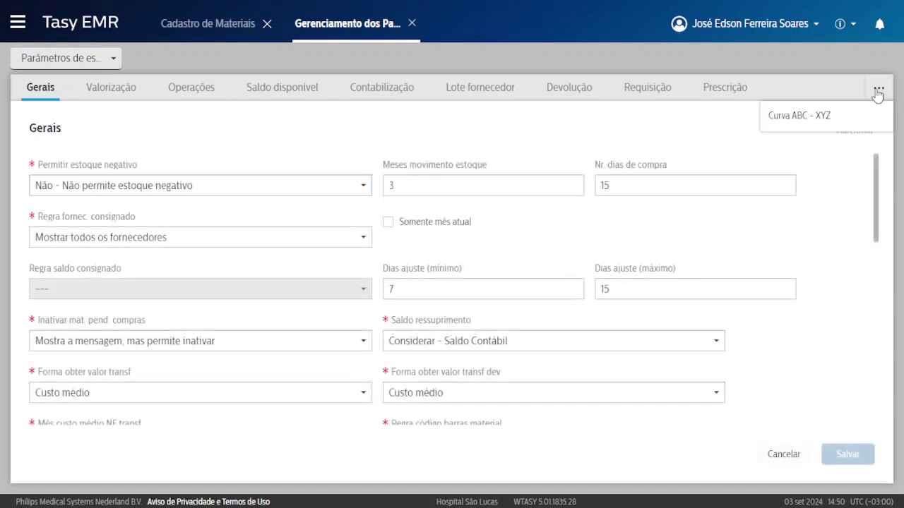
click(831, 117)
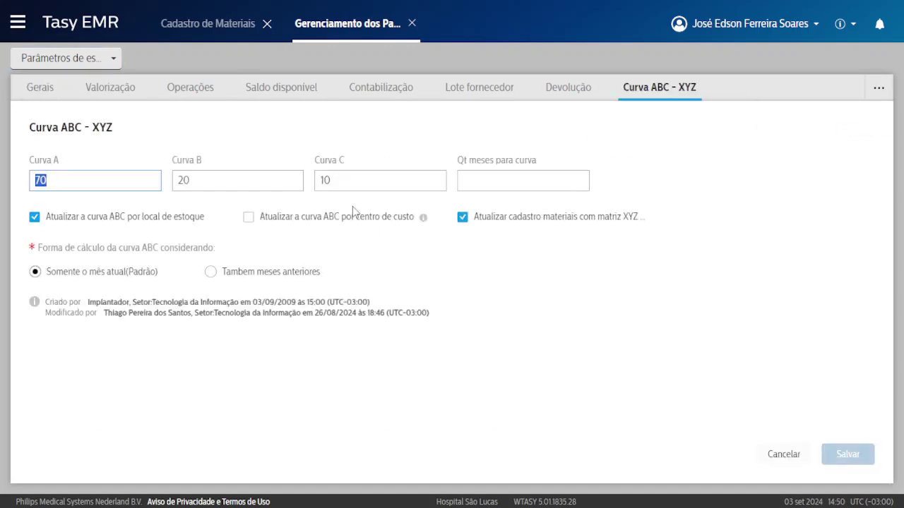
Step: Examine the values set for Curva A, Curva B and Curva C in the stock parameters
click(36, 159)
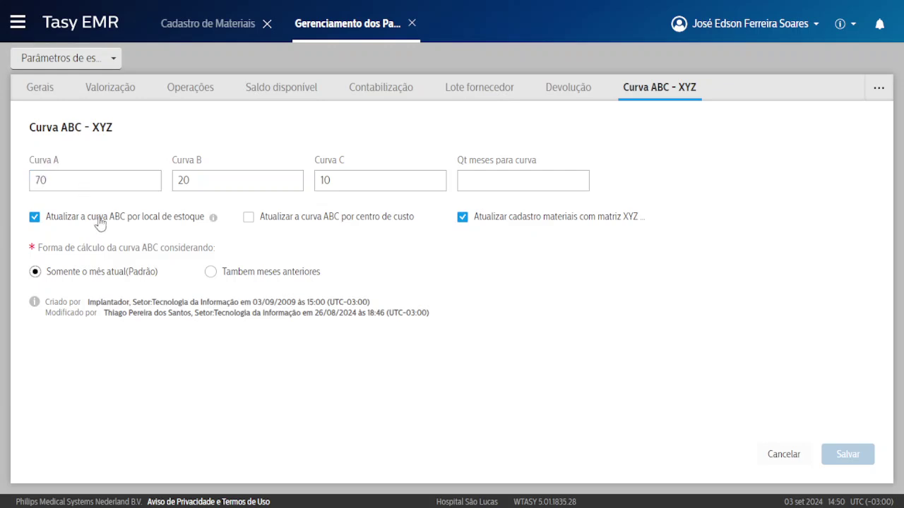
click(72, 181)
click(102, 163)
drag(32, 158, 62, 162)
click(48, 160)
click(55, 171)
click(45, 181)
drag(174, 161, 203, 161)
click(194, 185)
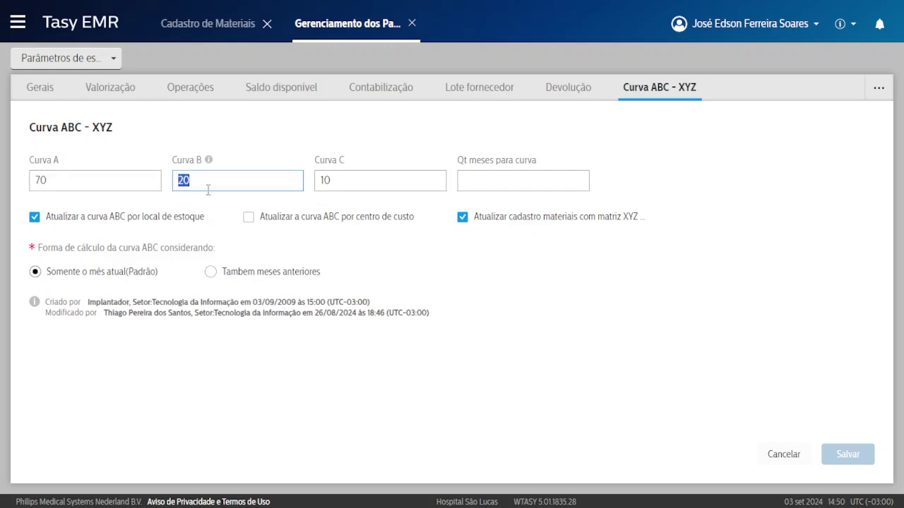
drag(317, 159, 344, 161)
click(342, 178)
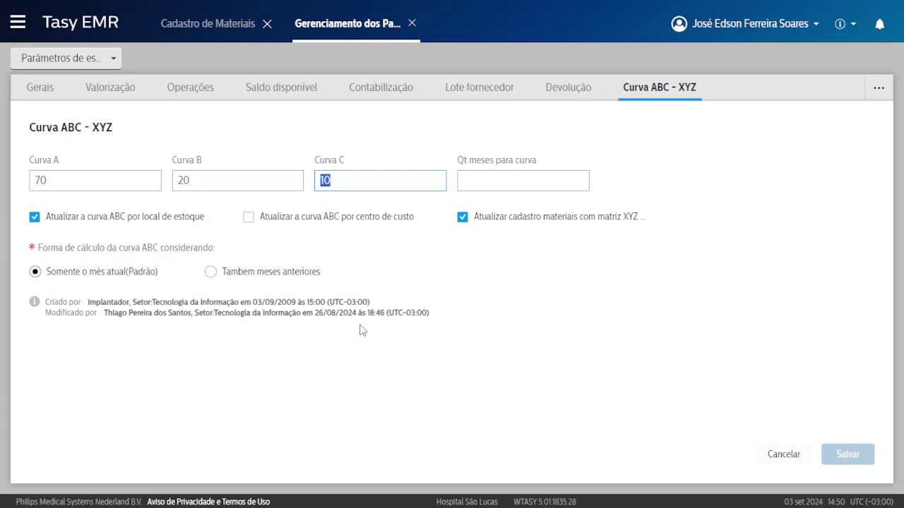
click(410, 276)
click(65, 181)
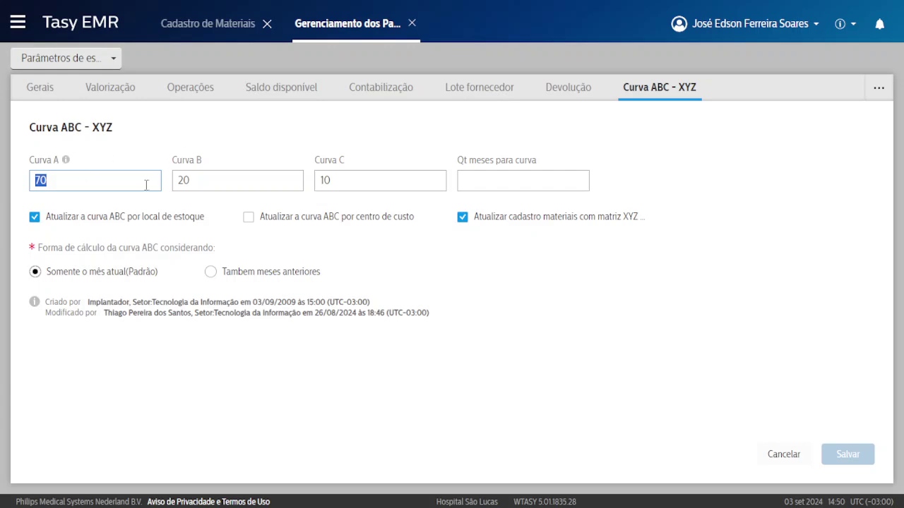
Step: Compare the Curva A, Curva B and Curva C parameters with the Curva ABC field in Dipirona 500mg's establishment data
click(212, 185)
click(349, 177)
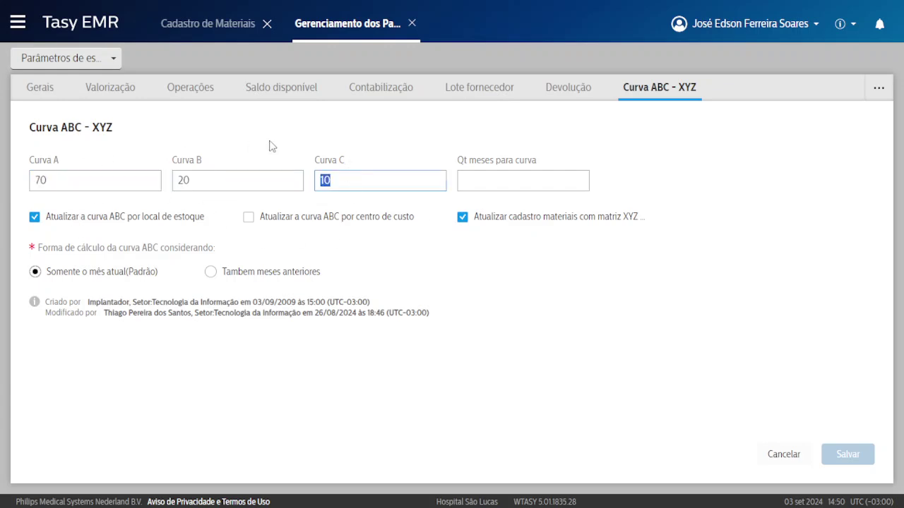
click(205, 27)
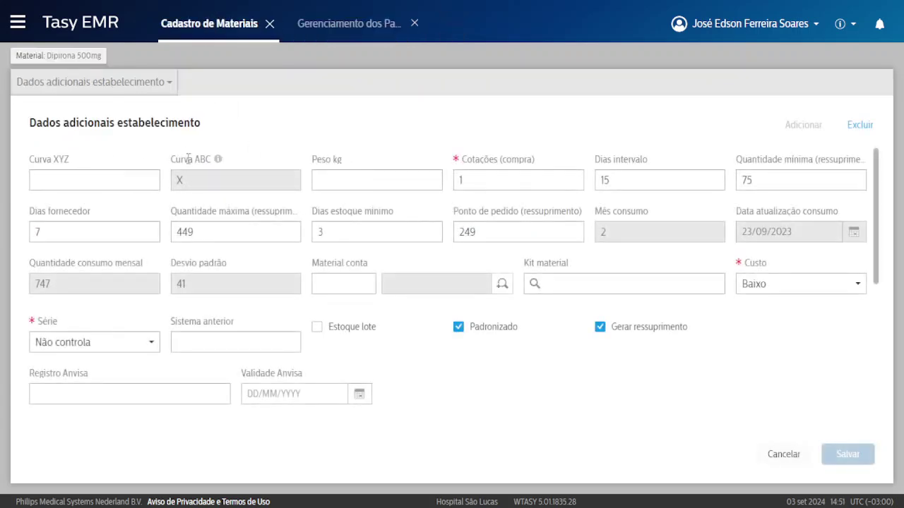
click(344, 31)
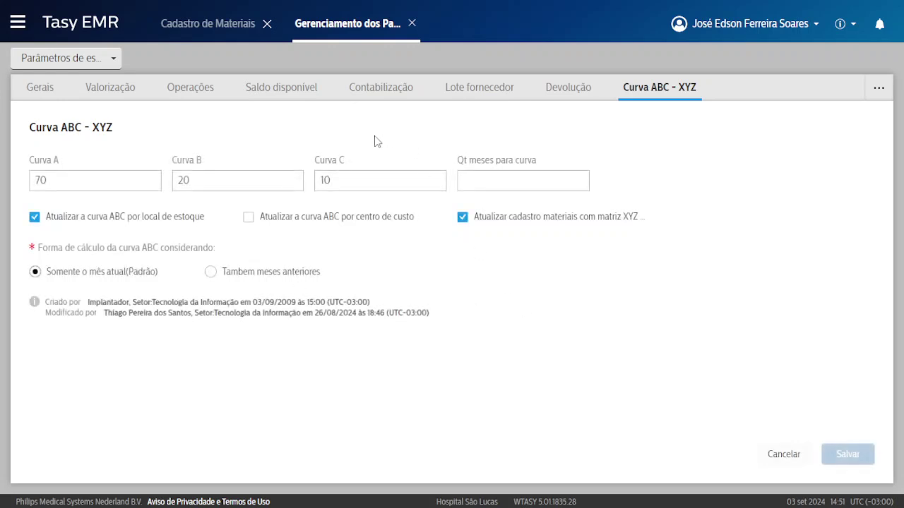
click(73, 183)
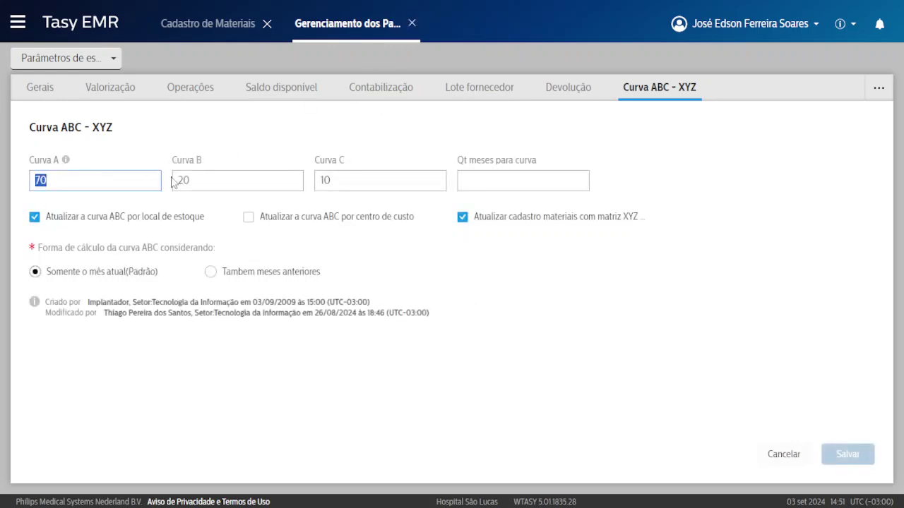
click(177, 182)
click(372, 179)
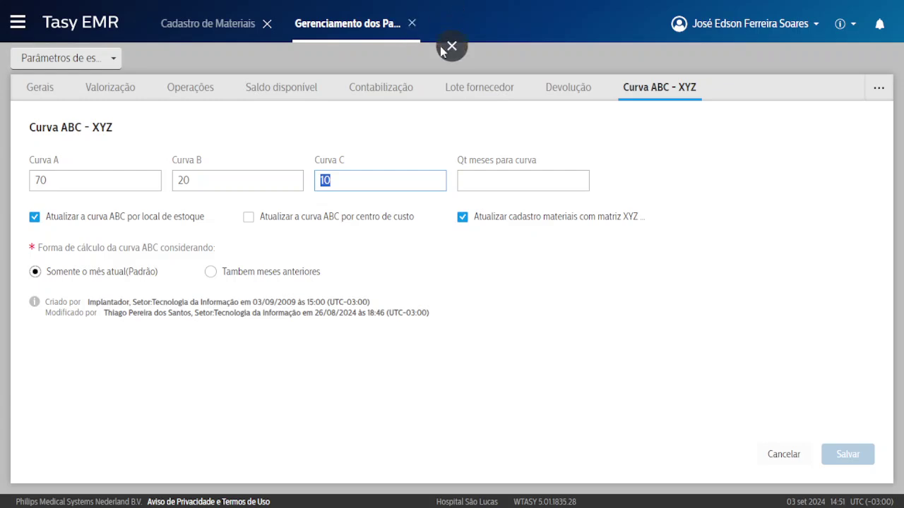
Step: Search Google Images for "curva abc estoque" in a new browser tab and enlarge Explend's Curva ABC chart
click(450, 44)
click(352, 14)
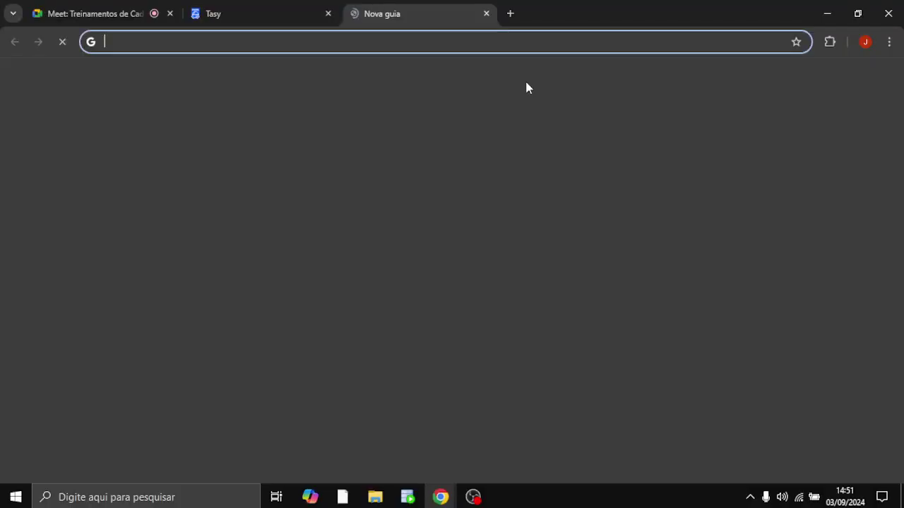
text(cursa abc)
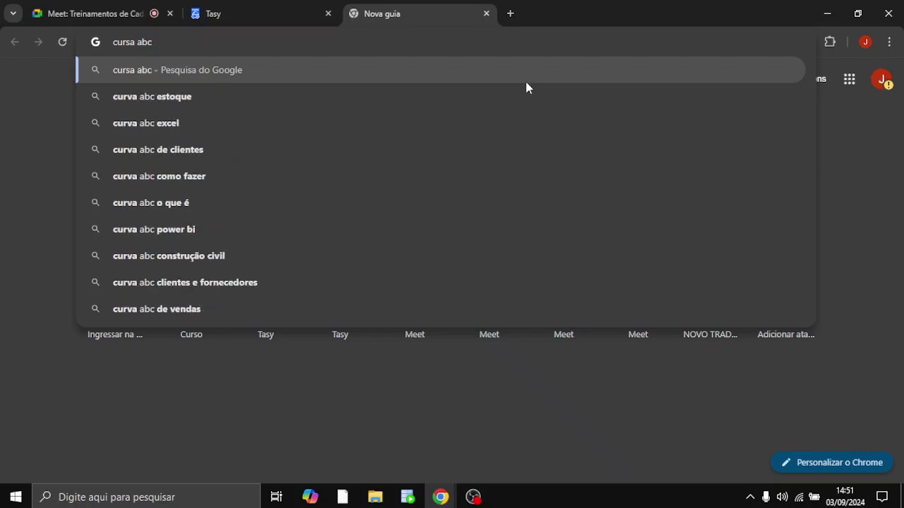
key(Down)
key(Return)
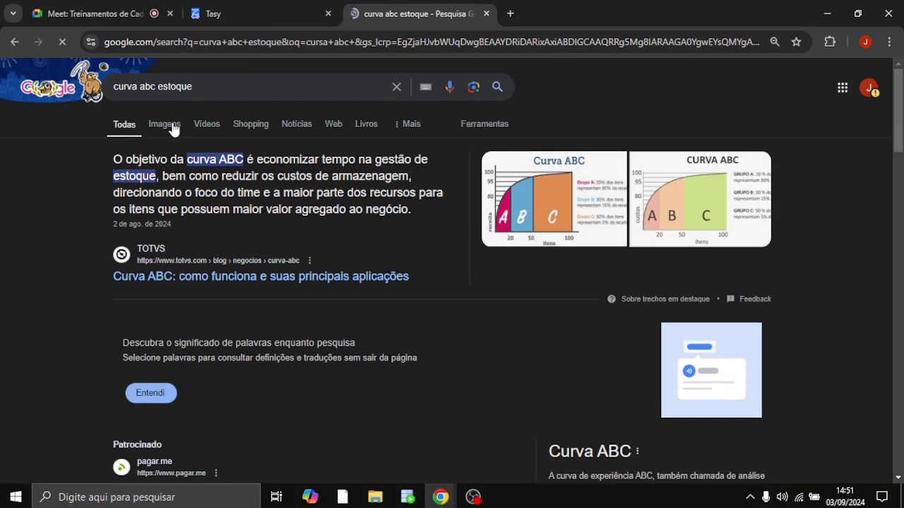
click(173, 129)
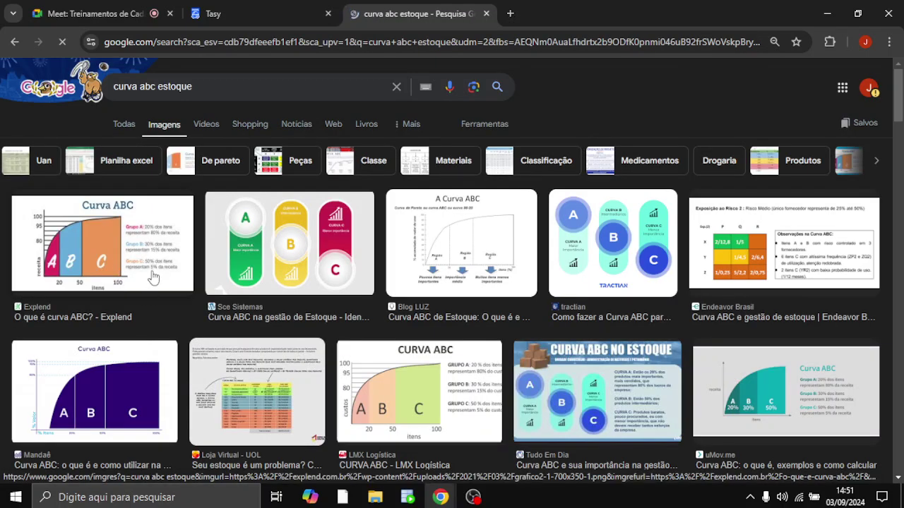
click(138, 235)
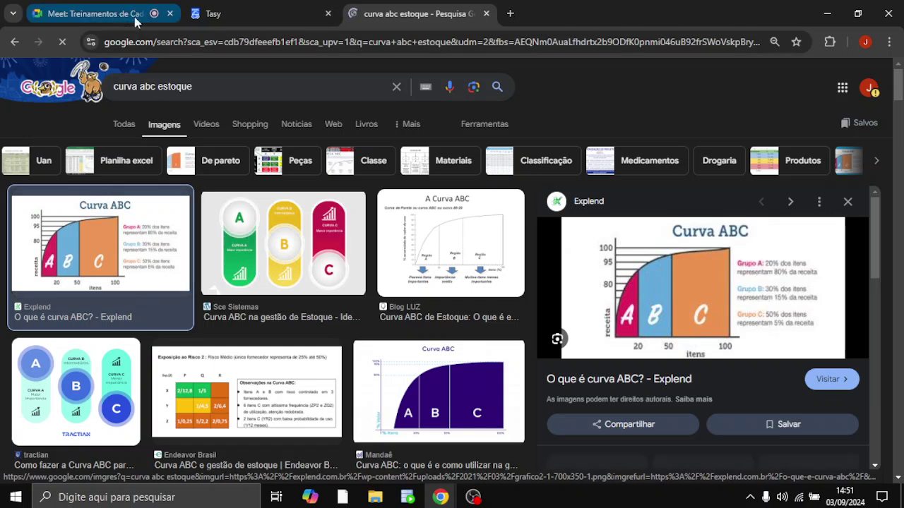
Step: Compare Tasy's Curva A parameter with the Curva ABC chart from the image search
click(236, 7)
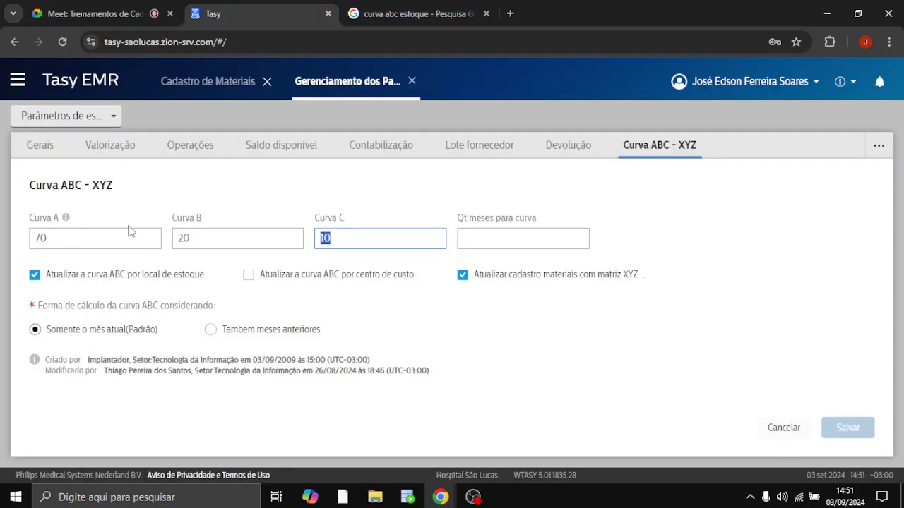
drag(44, 226, 30, 213)
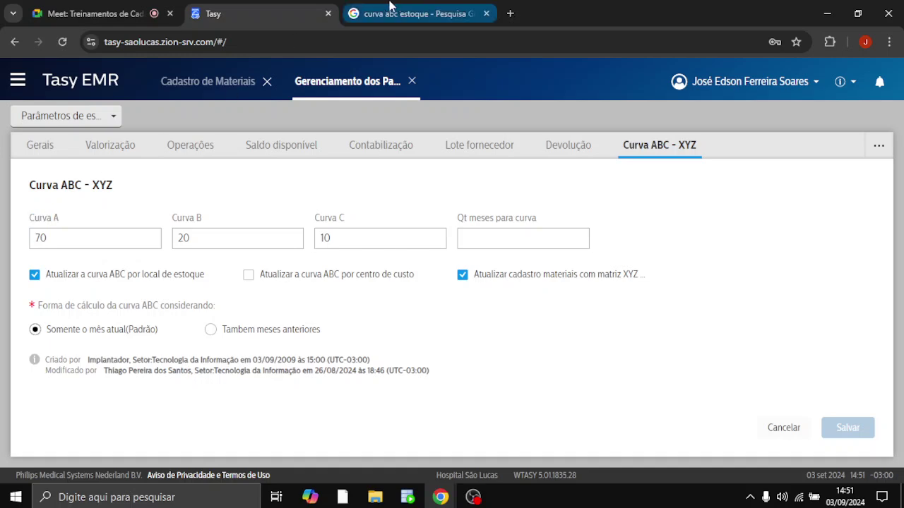
click(417, 14)
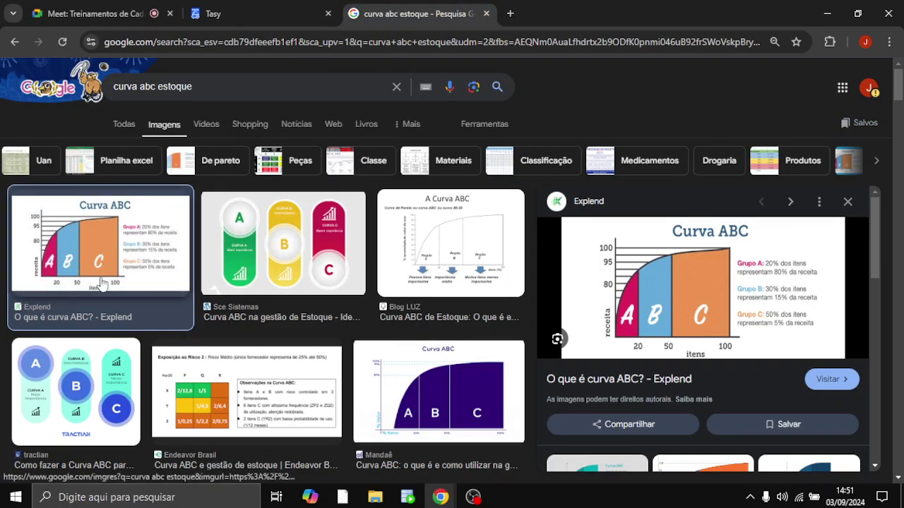
Step: Close the image search and the supply parameters function, returning to Dipirona 500mg's establishment data in full screen
click(486, 13)
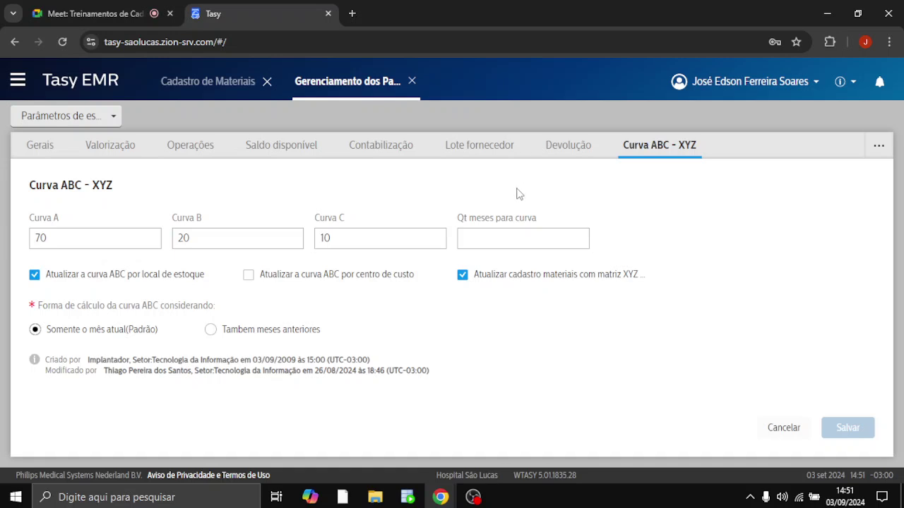
key(F11)
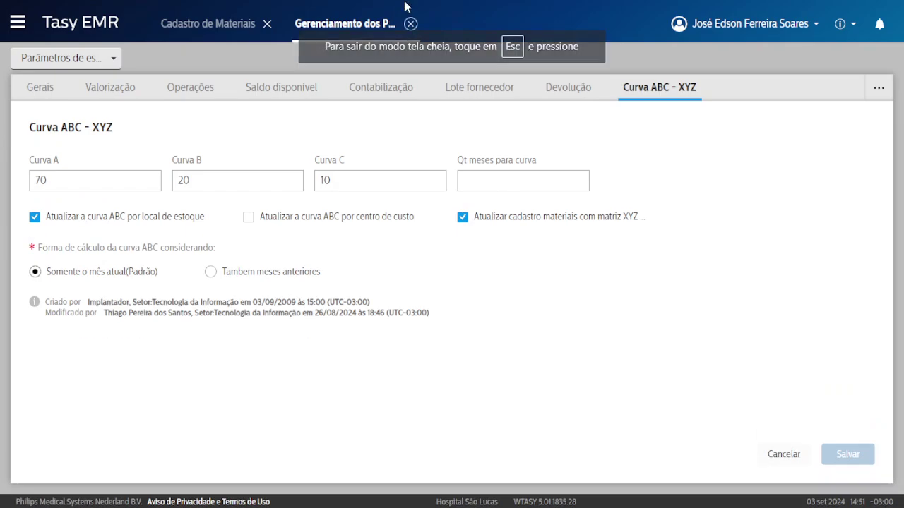
click(411, 23)
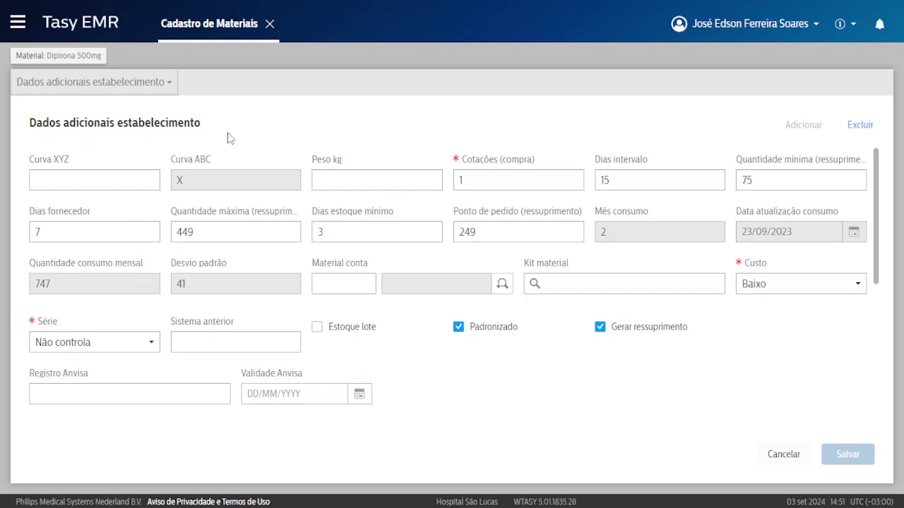
Step: Examine Dipirona 500mg's additional establishment data, focusing on the Dias intervalo and Quantidade mínima (ressuprimento) fields
scroll(490, 252, down, 2)
scroll(219, 245, down, 1)
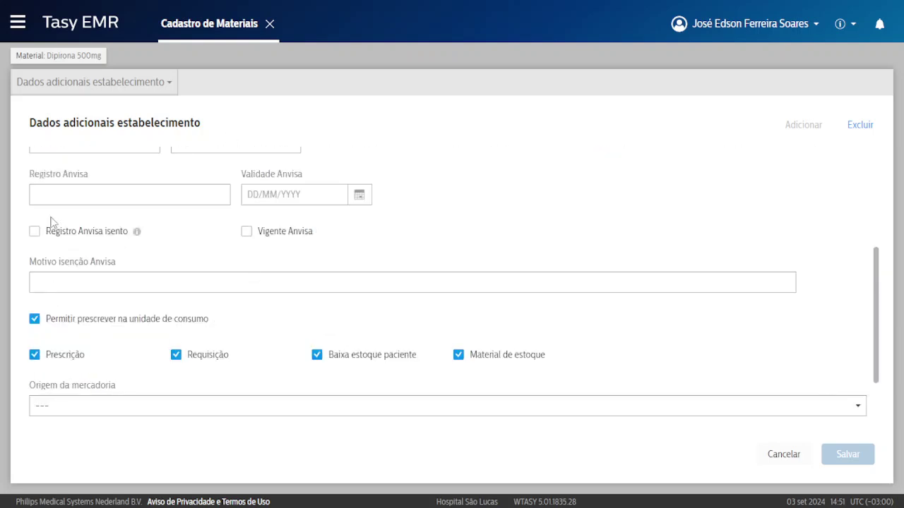
scroll(367, 243, up, 2)
scroll(234, 198, up, 1)
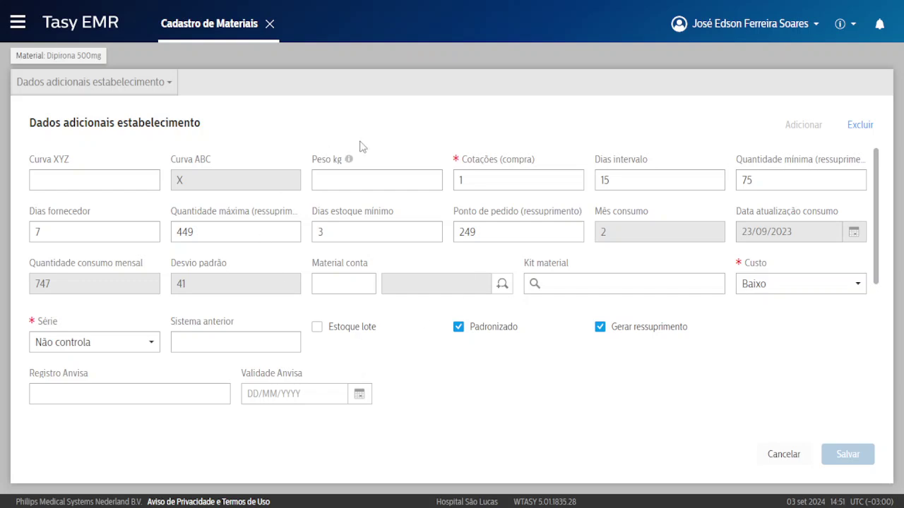
drag(595, 156, 635, 158)
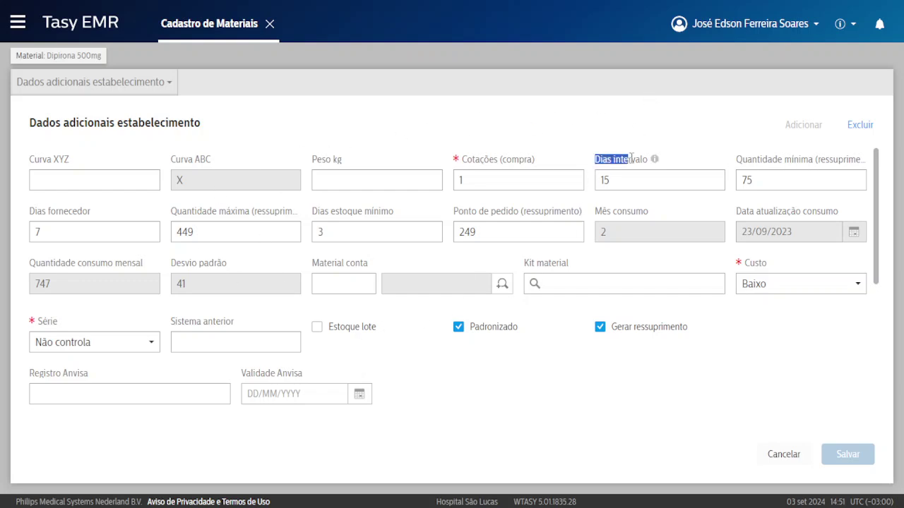
click(613, 157)
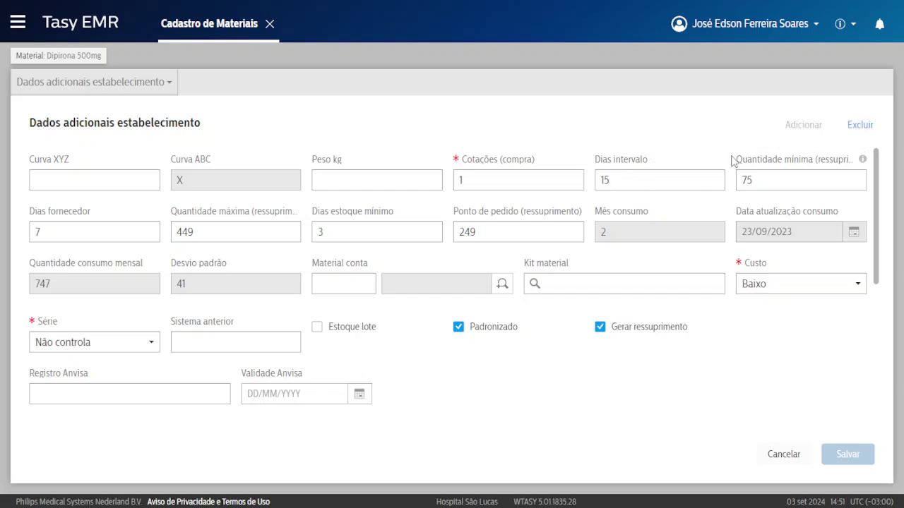
drag(738, 159, 812, 159)
click(790, 159)
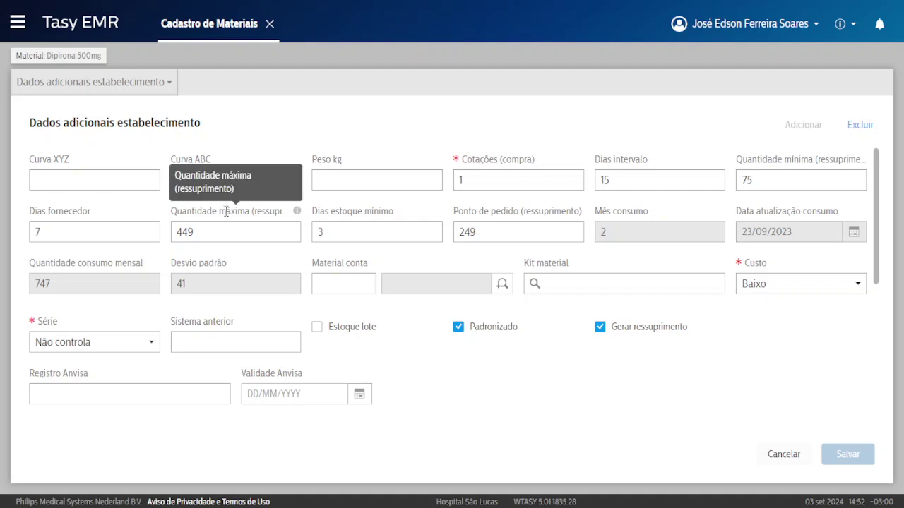
double_click(761, 183)
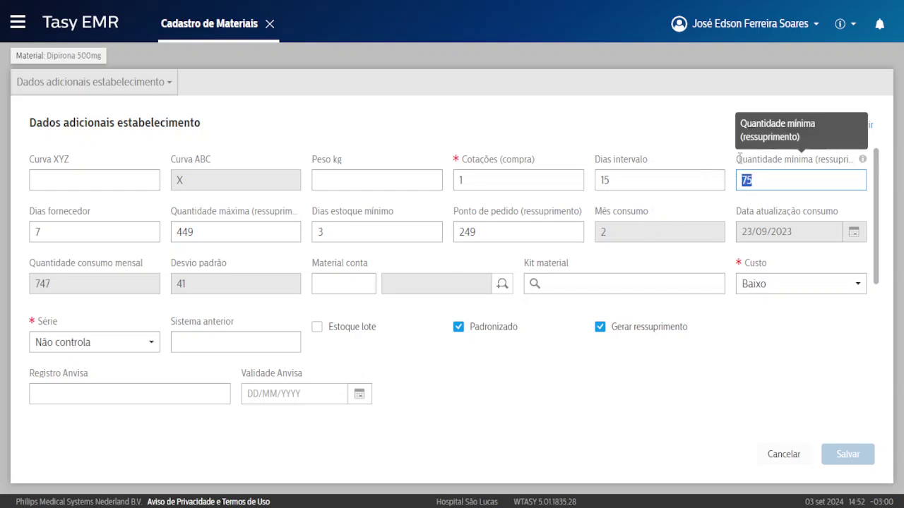
drag(739, 156, 813, 156)
click(814, 155)
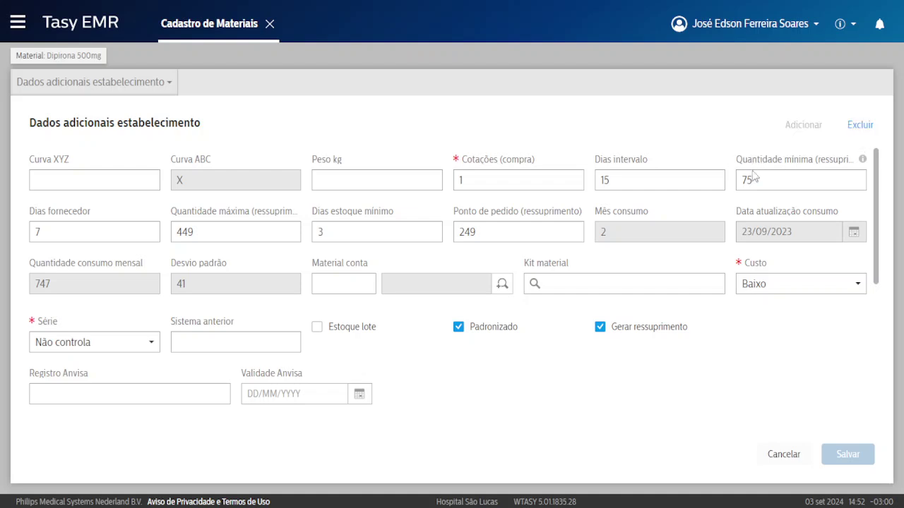
double_click(755, 180)
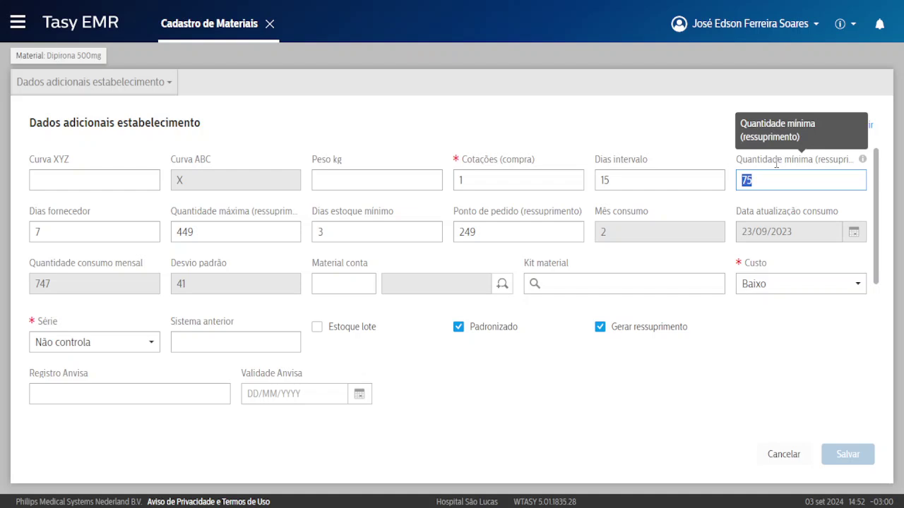
drag(755, 158, 818, 159)
click(800, 161)
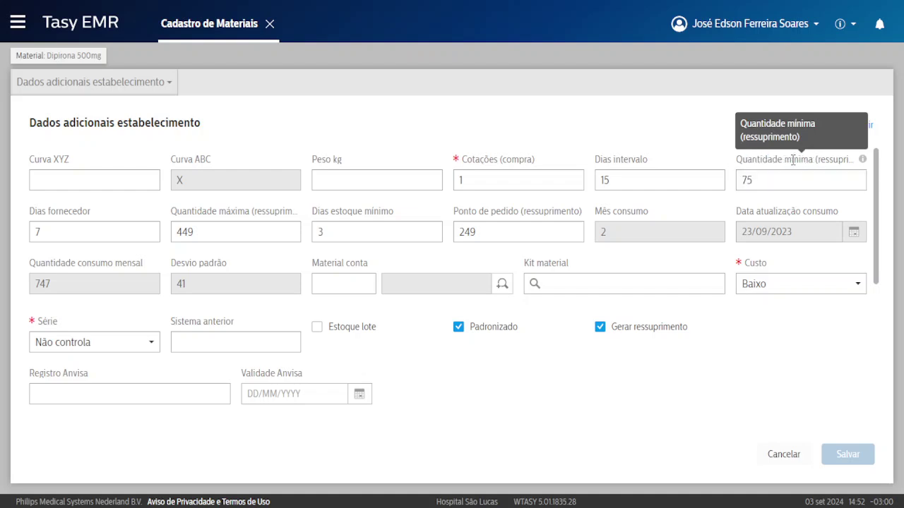
Step: Compare the Quantidade máxima (ressuprimento) field with the minimum replenishment quantity for Dipirona 500mg
drag(182, 211, 250, 211)
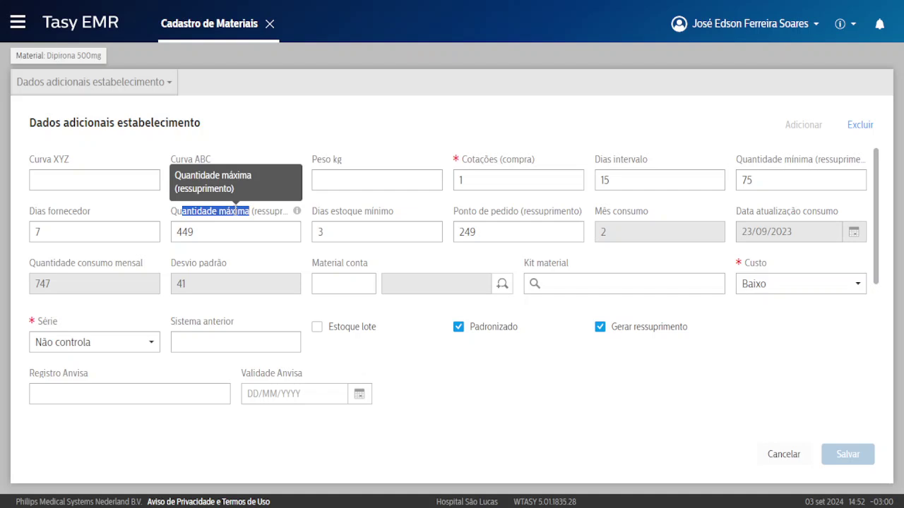
click(219, 212)
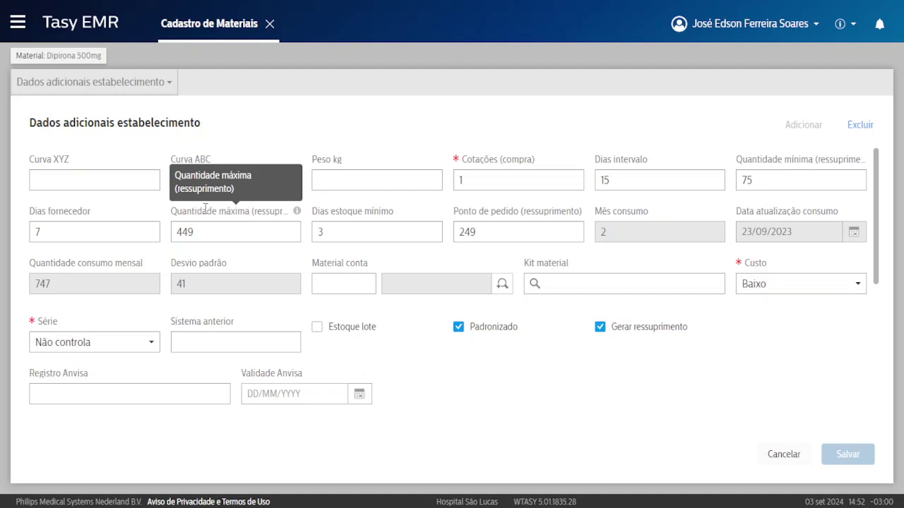
click(295, 210)
click(768, 178)
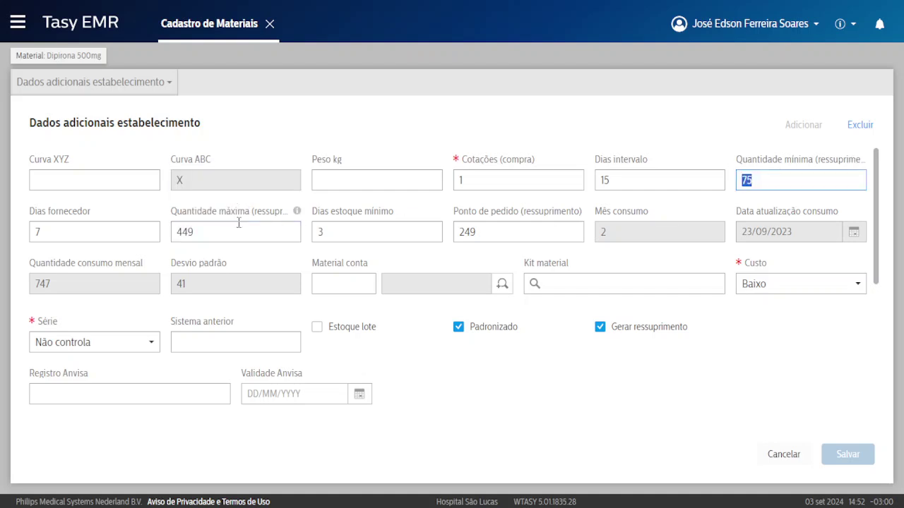
click(235, 230)
click(767, 180)
click(226, 232)
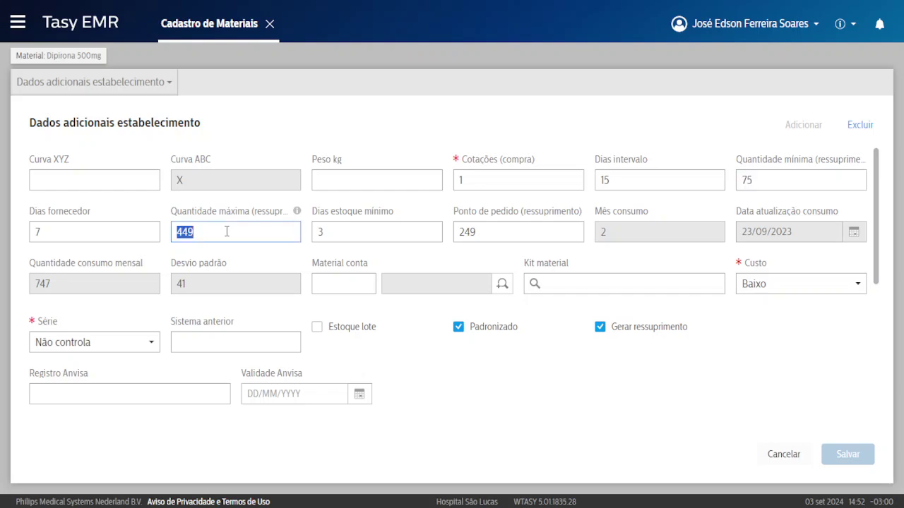
click(228, 214)
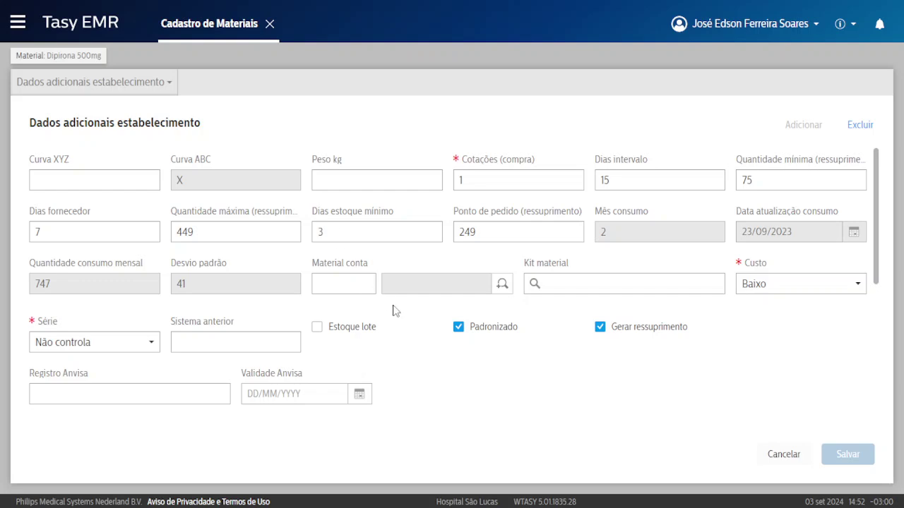
Step: Examine the Material conta field in Dipirona 500mg's additional establishment data
scroll(395, 311, down, 1)
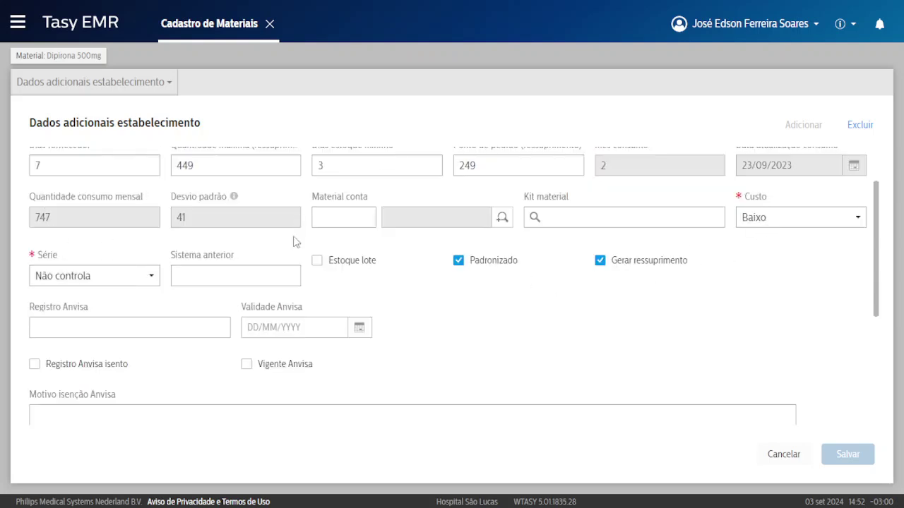
scroll(291, 214, up, 1)
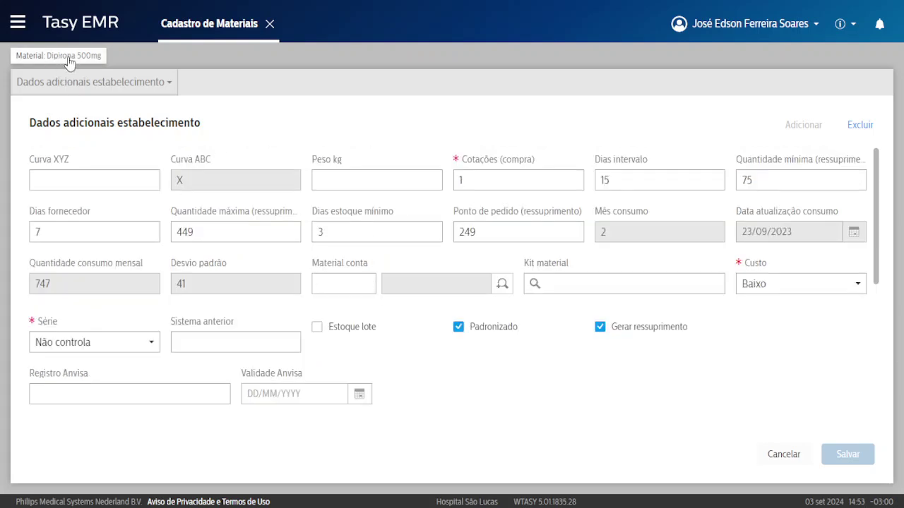
drag(314, 260, 369, 264)
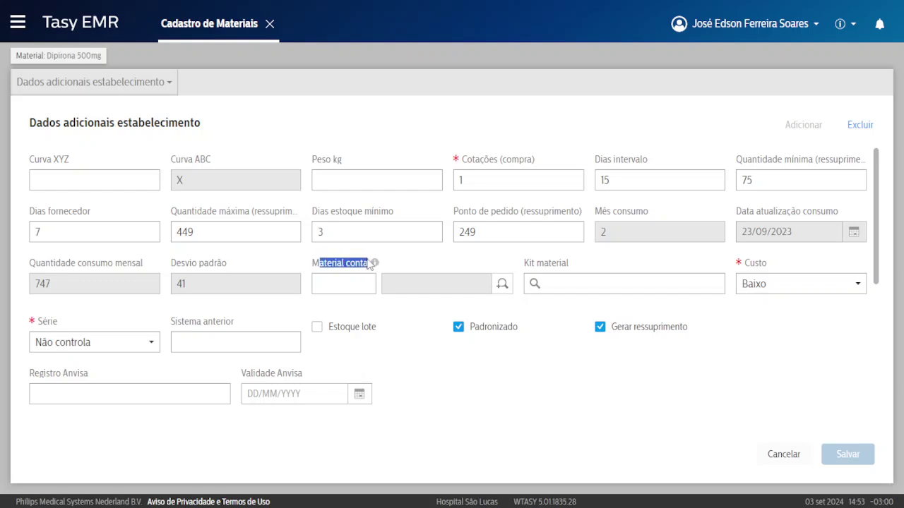
click(346, 267)
click(344, 285)
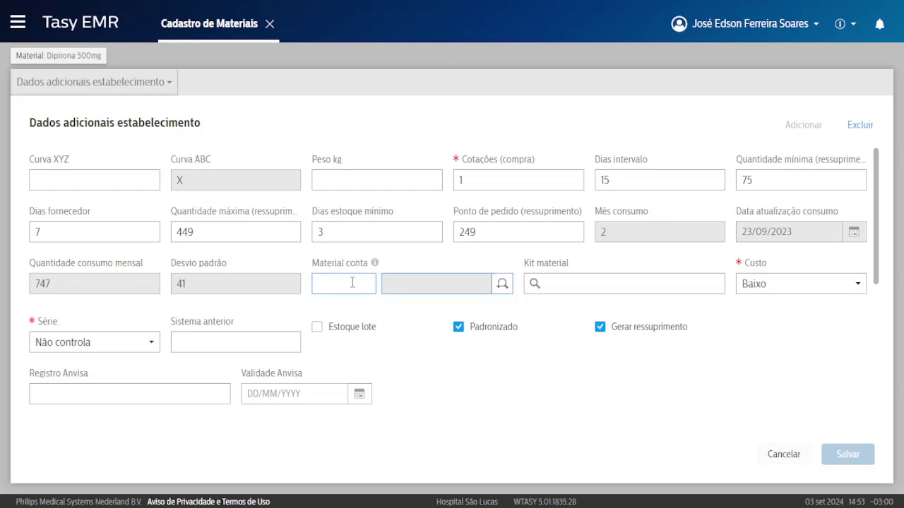
drag(318, 263, 362, 262)
click(326, 258)
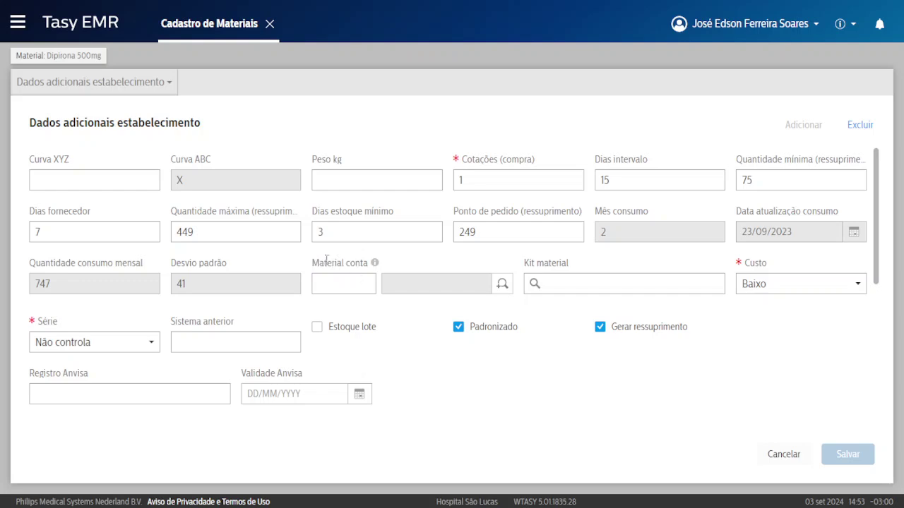
click(341, 286)
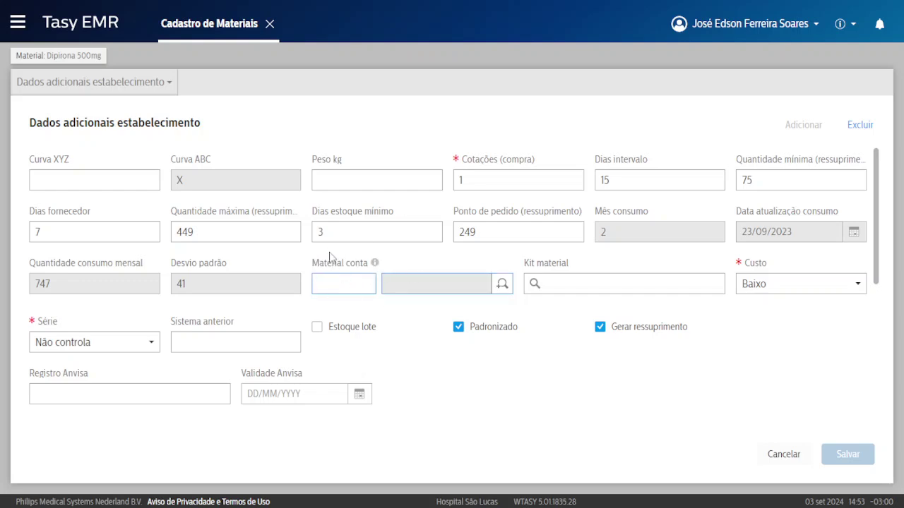
Step: Review the available cost levels in the Custo field for Dipirona 500mg
scroll(441, 205, down, 1)
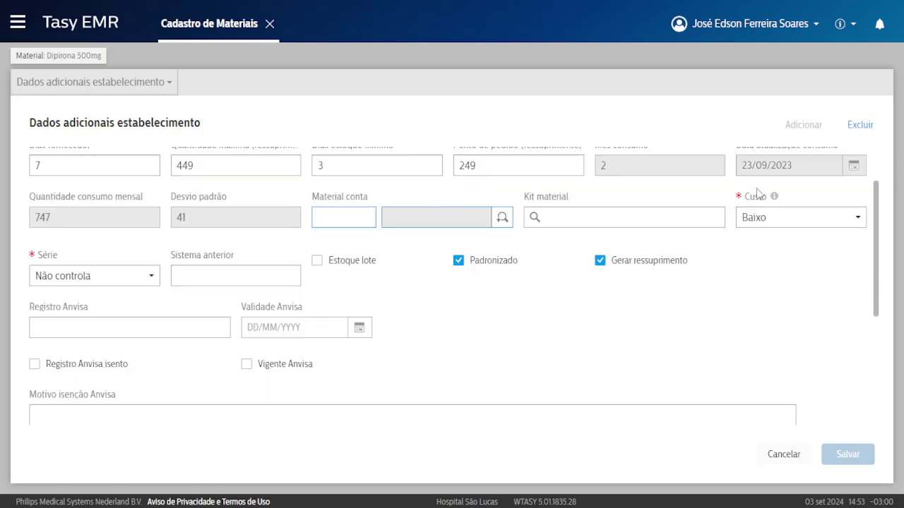
click(754, 224)
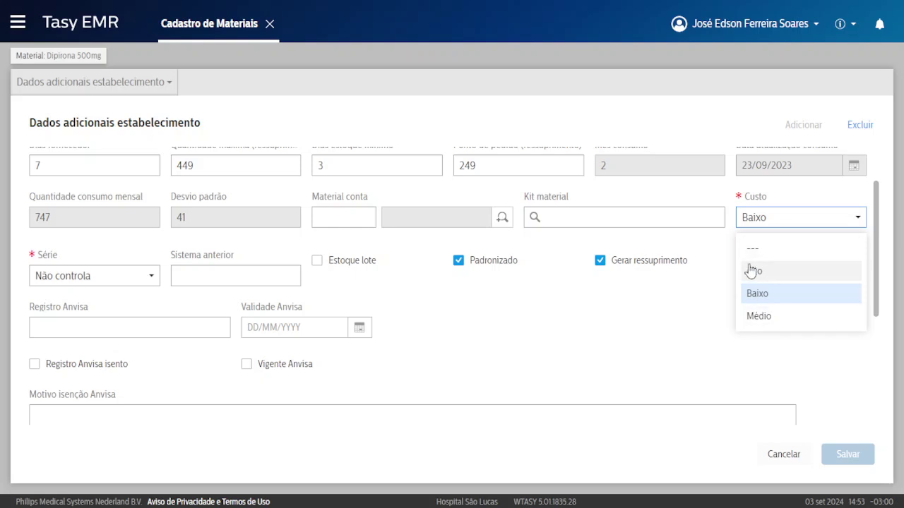
click(725, 329)
click(765, 224)
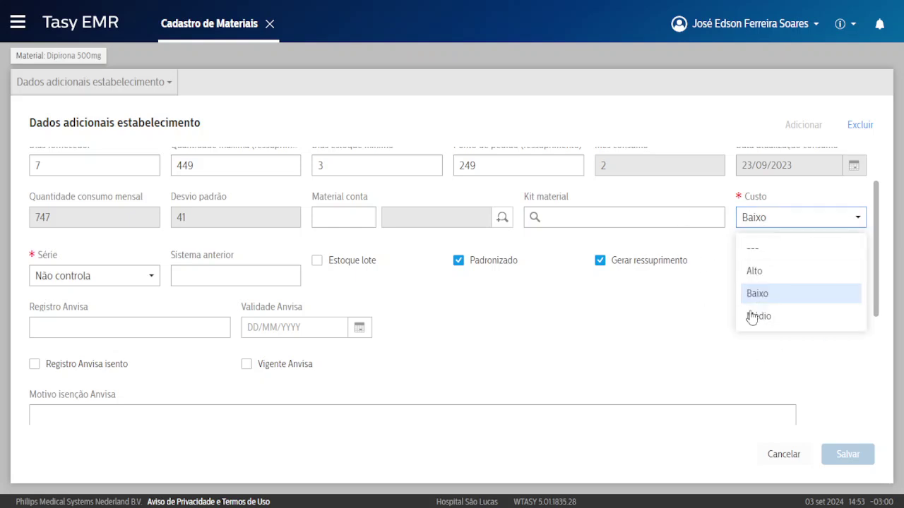
click(680, 342)
Step: Examine Dipirona 500mg's Anvisa registration, validity and exemption fields together with its prescription and stock options
scroll(385, 320, down, 1)
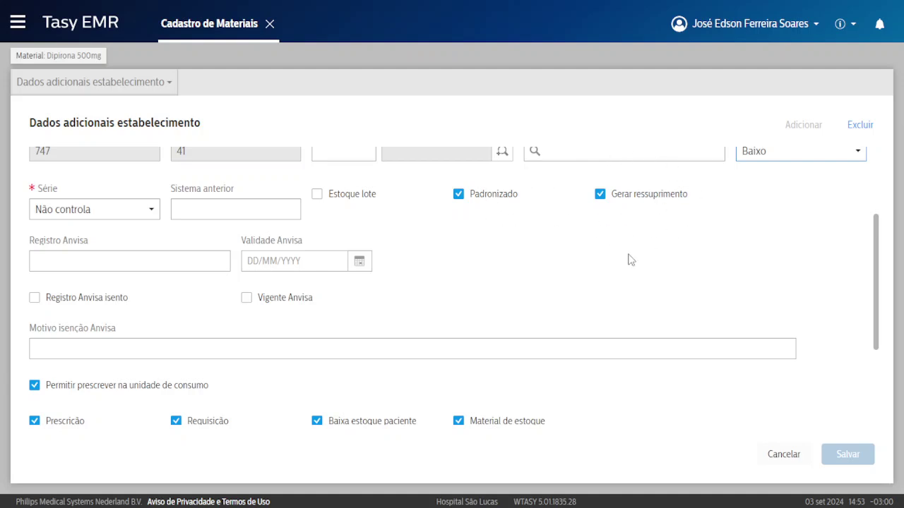
scroll(558, 252, down, 2)
scroll(416, 252, up, 1)
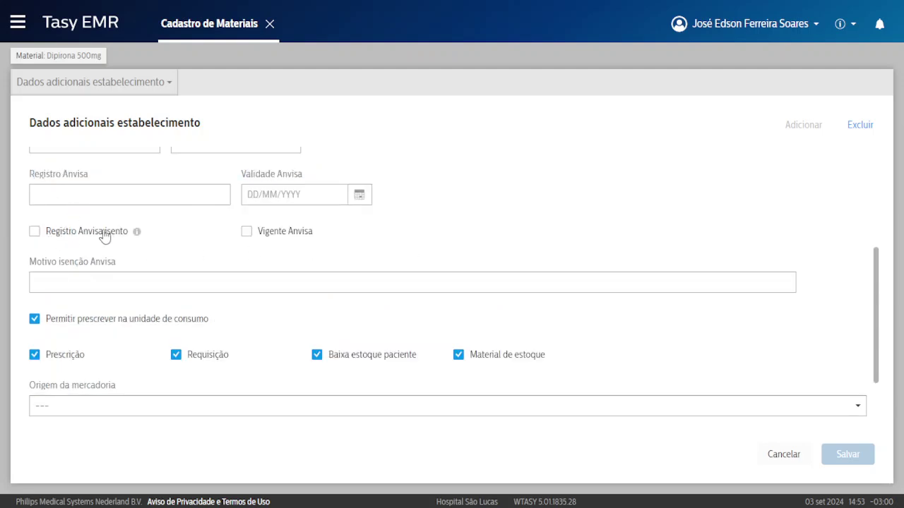
click(158, 191)
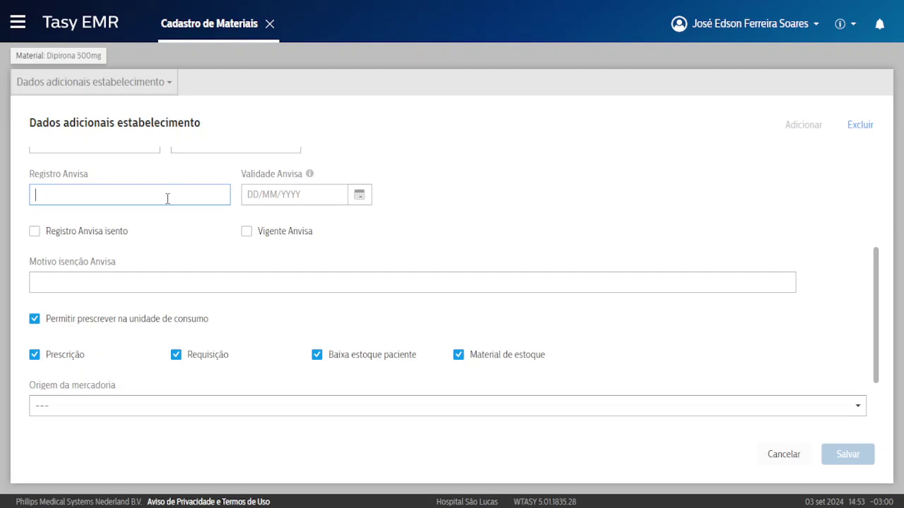
scroll(194, 222, down, 1)
scroll(193, 222, up, 2)
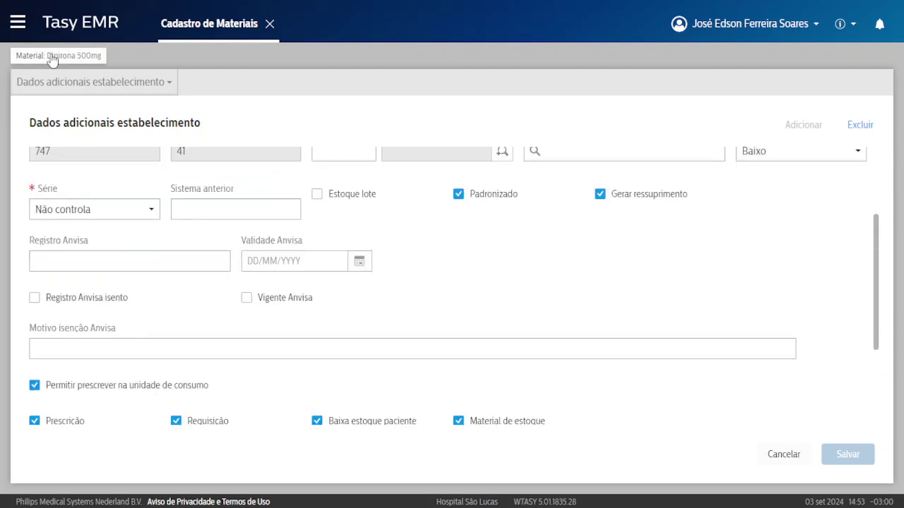
Step: Search the materials by the name "morfin", select Morfina 10mg and open its additional establishment data
click(53, 56)
click(145, 161)
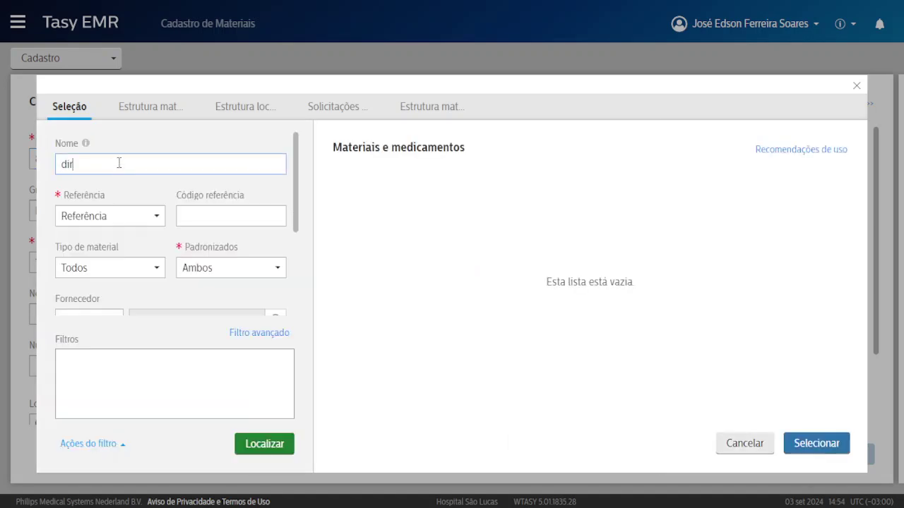
key(BackSpace)
key(BackSpace)
key(BackSpace)
key(BackSpace)
key(BackSpace)
key(BackSpace)
text(mo)
key(Return)
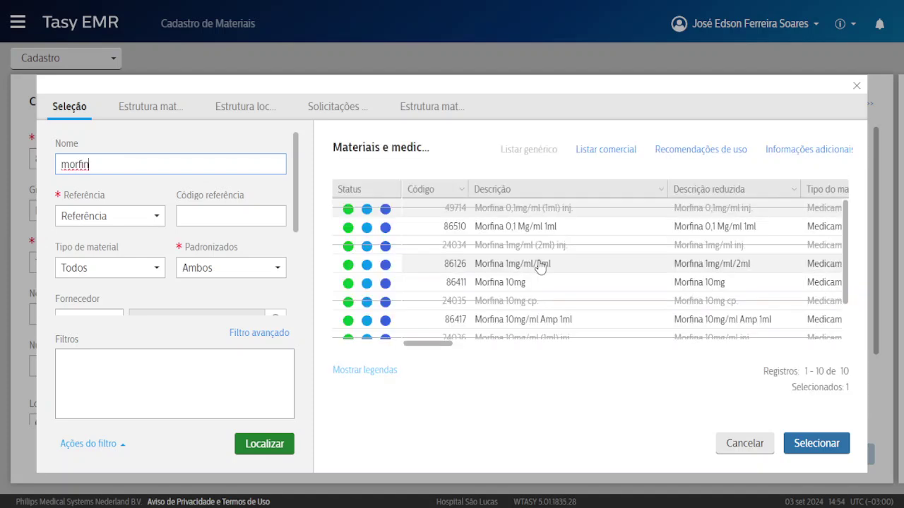
double_click(522, 284)
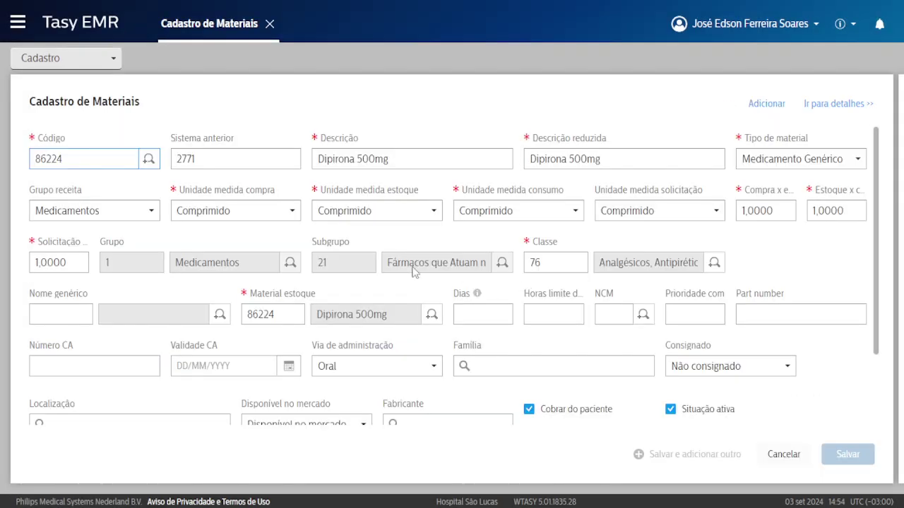
click(835, 104)
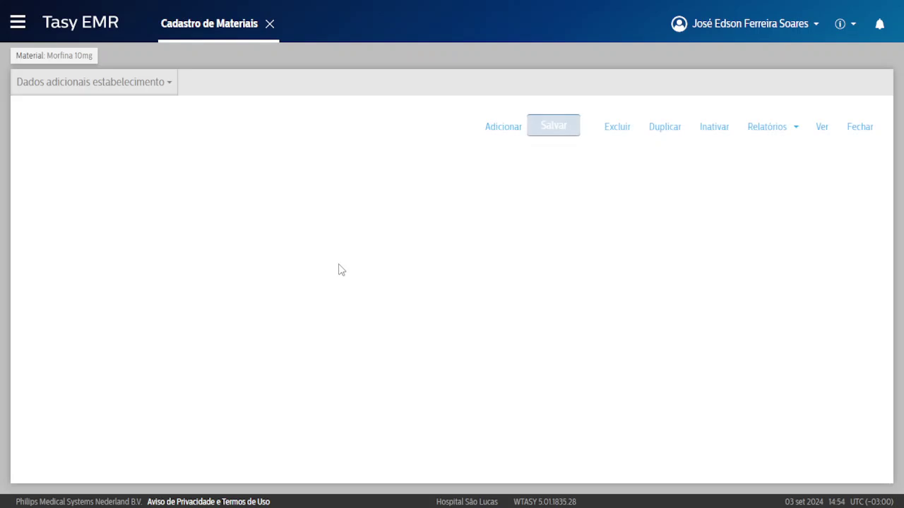
Step: Examine Morfina 10mg's additional establishment data, from the Registro Anvisa field down to the goods origin and ICMS taxation fields
scroll(333, 236, down, 2)
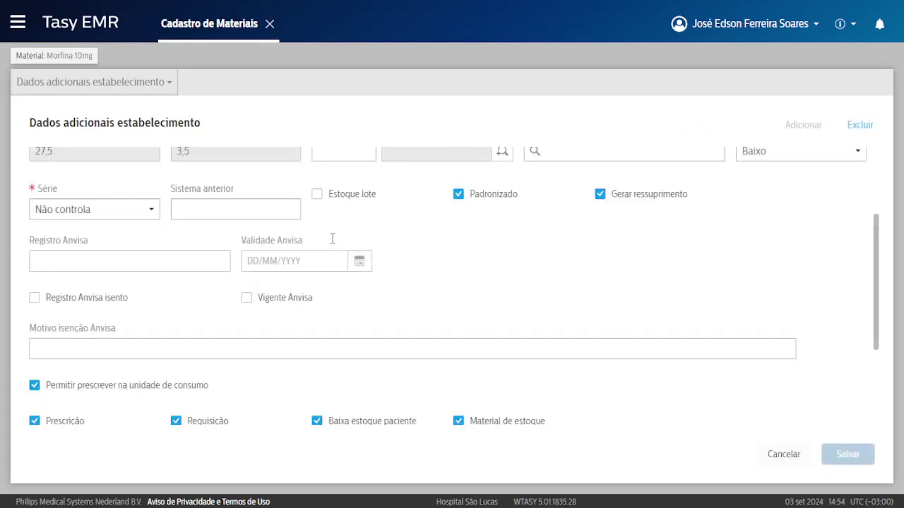
scroll(177, 272, up, 1)
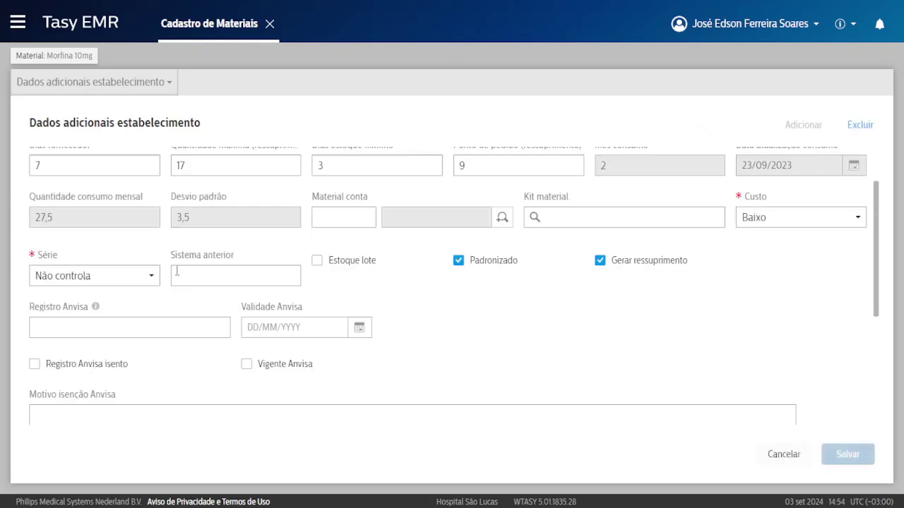
drag(31, 307, 76, 307)
click(70, 306)
click(68, 309)
scroll(135, 329, up, 1)
scroll(117, 319, down, 2)
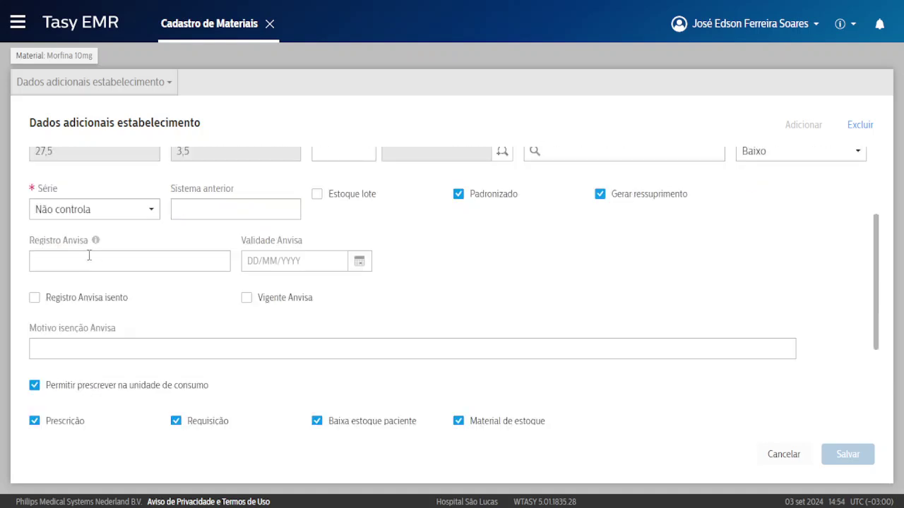
scroll(261, 279, down, 1)
scroll(136, 272, down, 2)
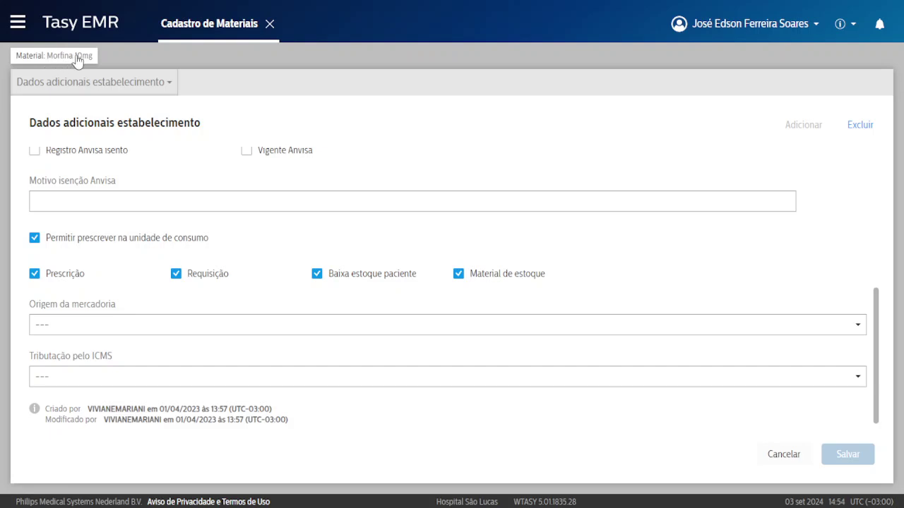
Step: Toggle Morfina 10mg's Prescrição, Requisição, Baixa estoque paciente and Material de estoque options off and back on, then discard the changes
click(56, 277)
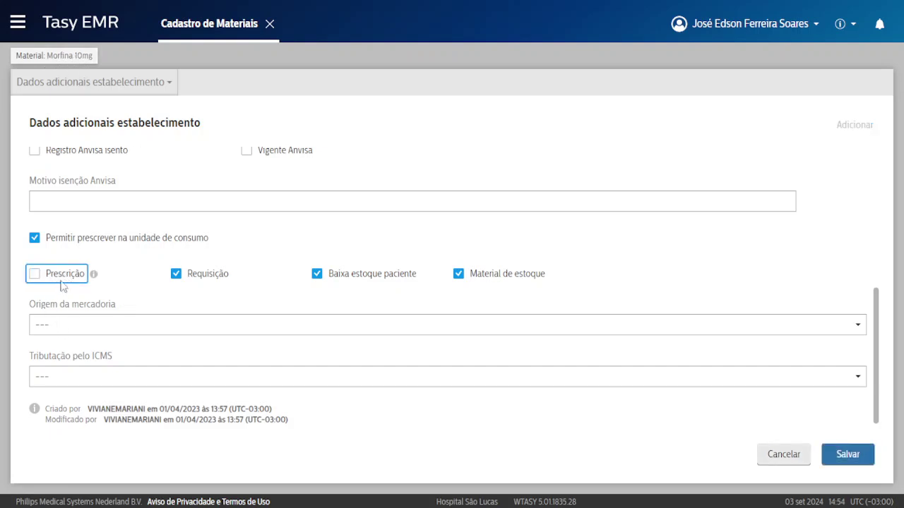
click(60, 281)
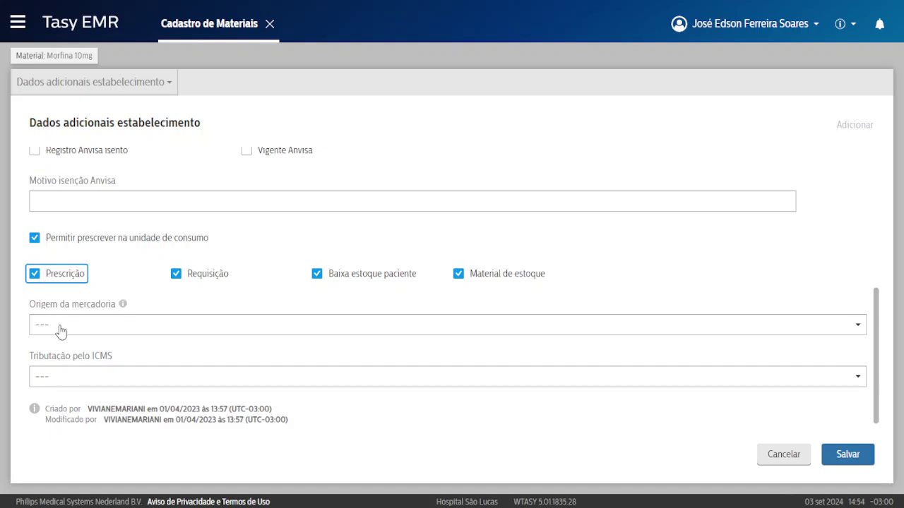
click(33, 278)
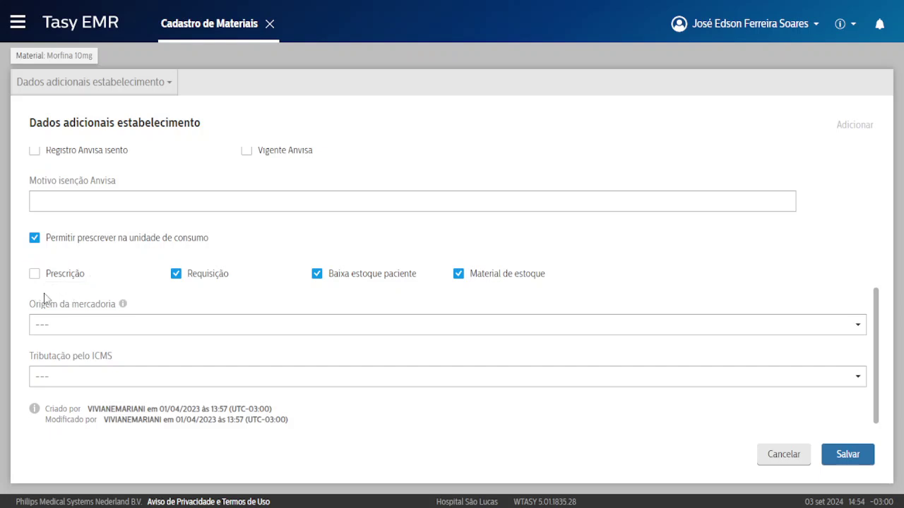
click(63, 277)
click(195, 275)
click(198, 277)
click(359, 285)
click(370, 277)
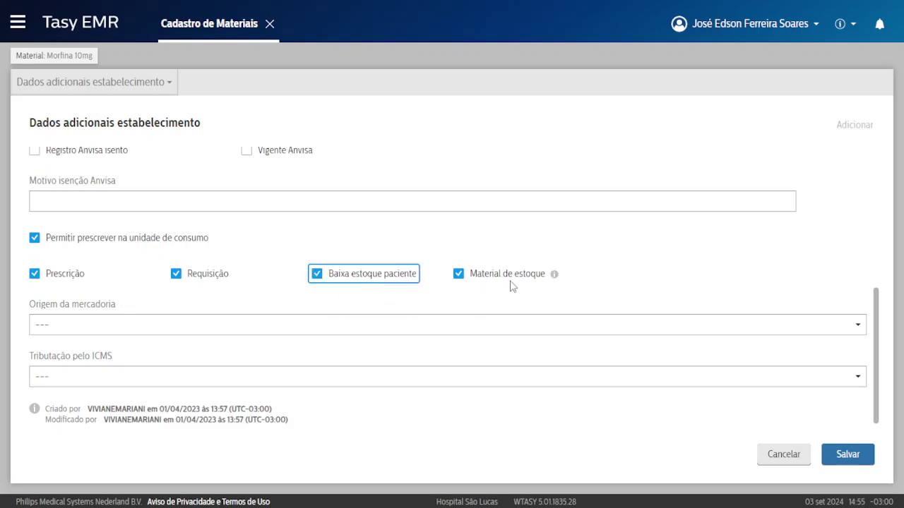
click(518, 277)
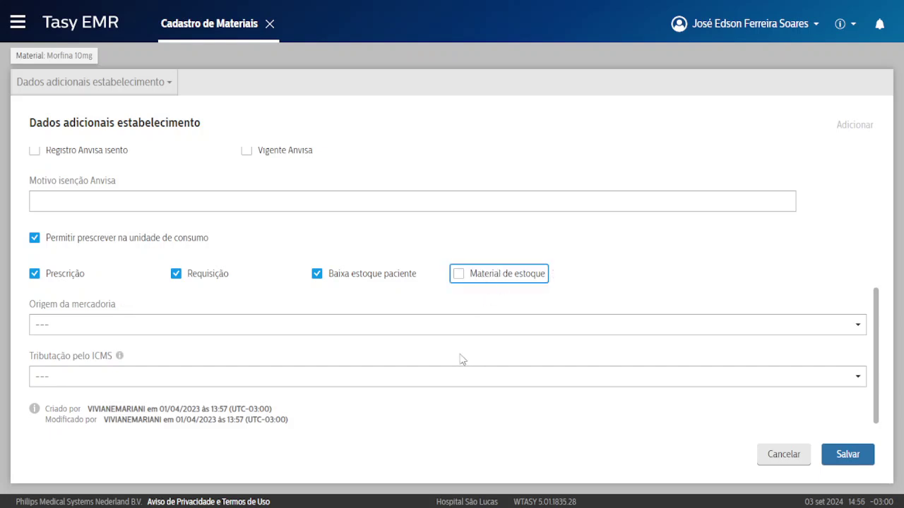
click(459, 273)
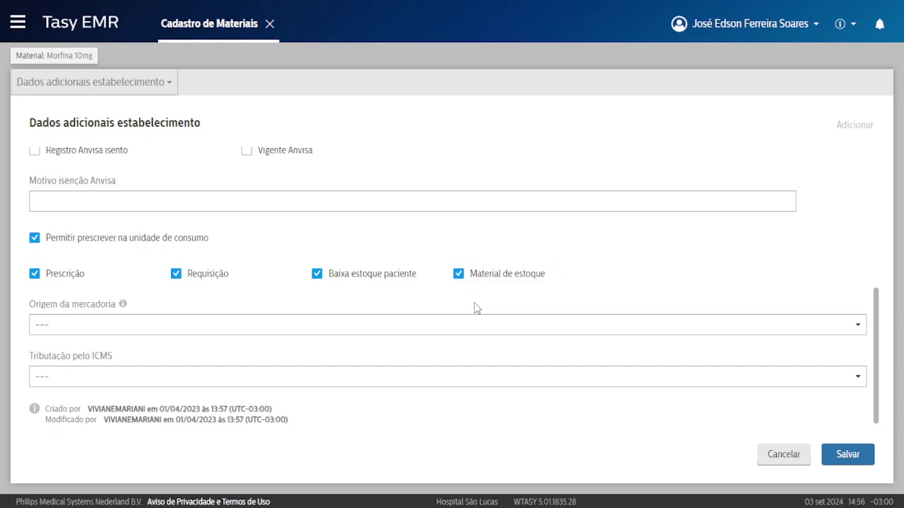
scroll(769, 261, up, 2)
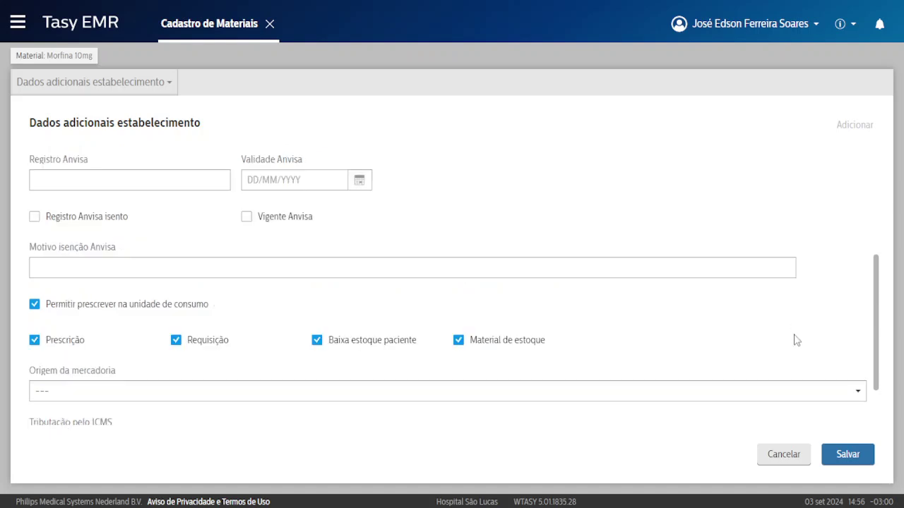
click(783, 459)
click(367, 322)
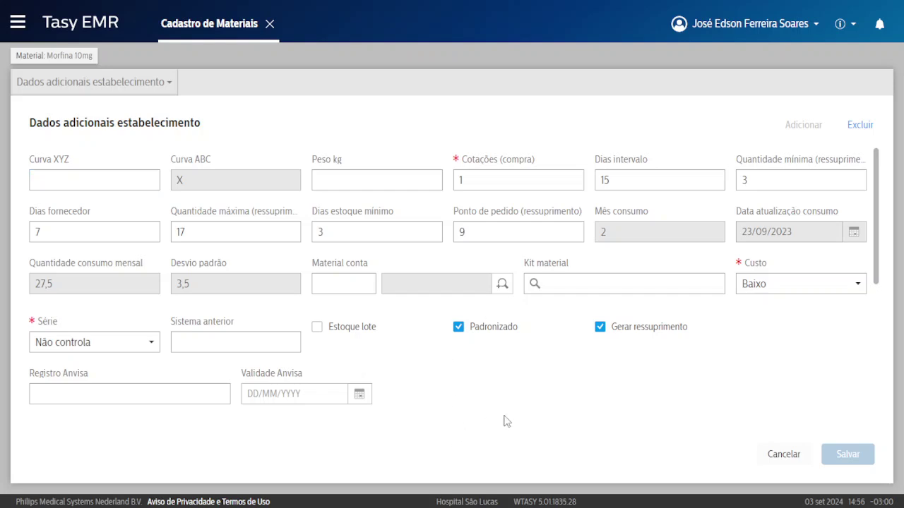
Step: Open Morfina 10mg's Farmácia details and show the Reconstituição data
click(125, 84)
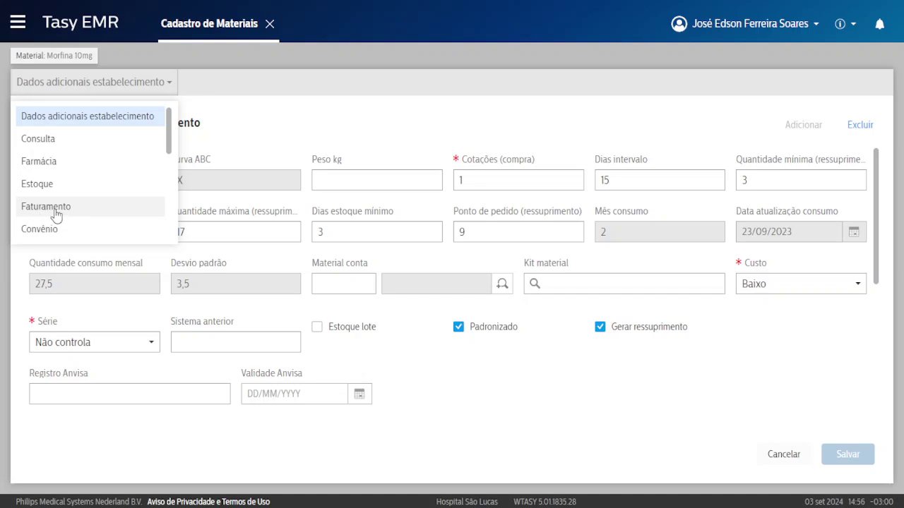
click(63, 162)
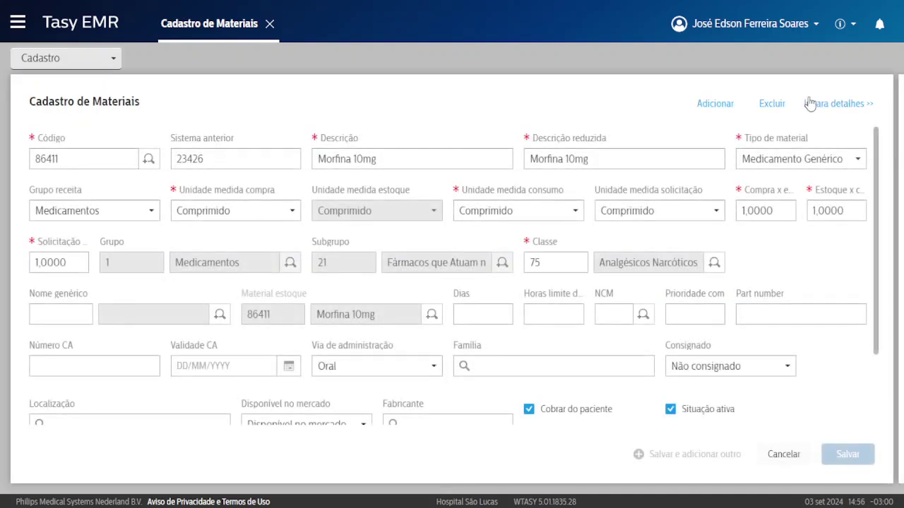
click(835, 101)
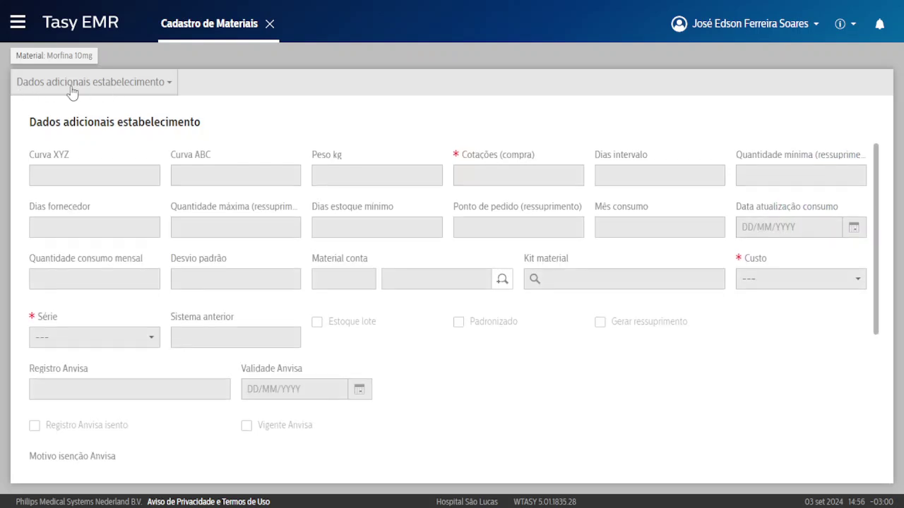
click(71, 85)
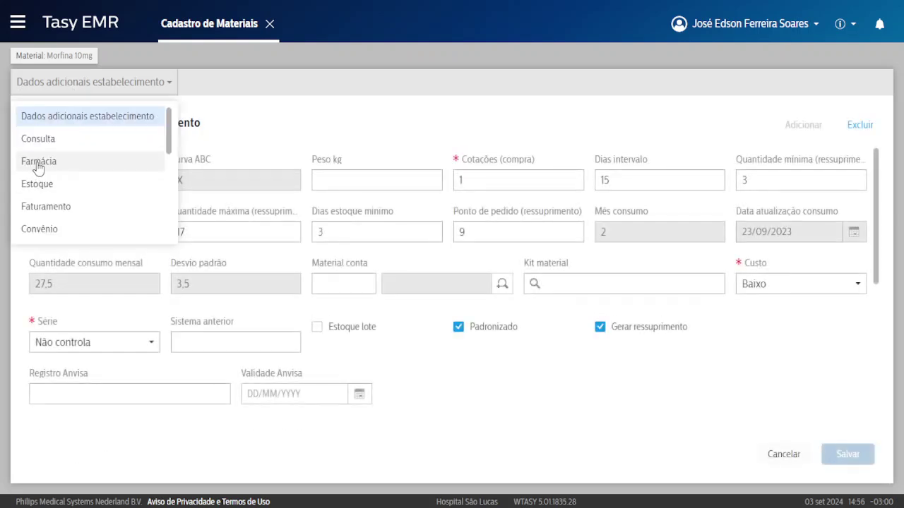
click(38, 163)
click(99, 79)
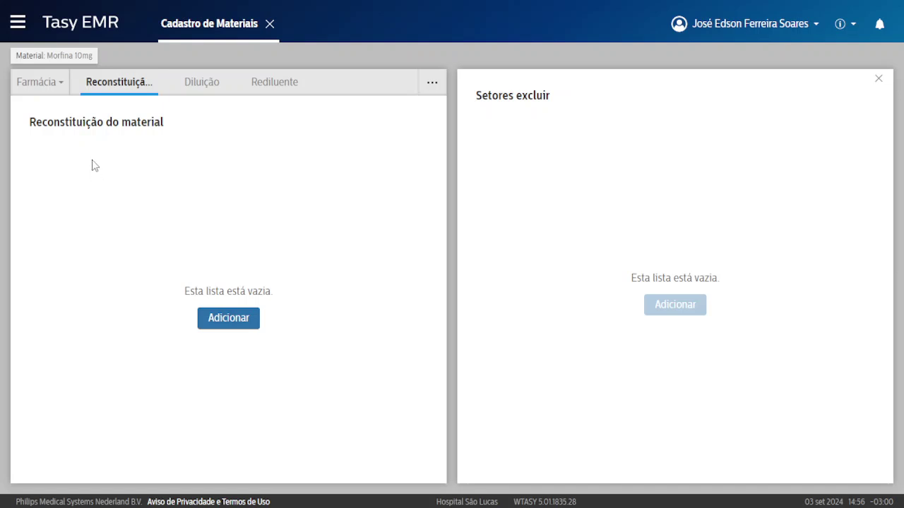
Step: Look through the reconstitution, dilution and redilution data in Morfina 10mg's Farmácia details
drag(31, 121, 100, 122)
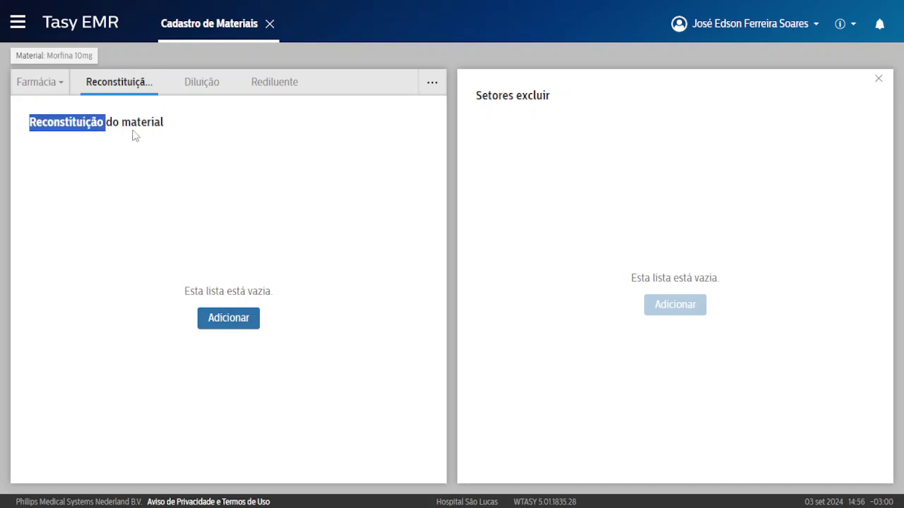
click(201, 82)
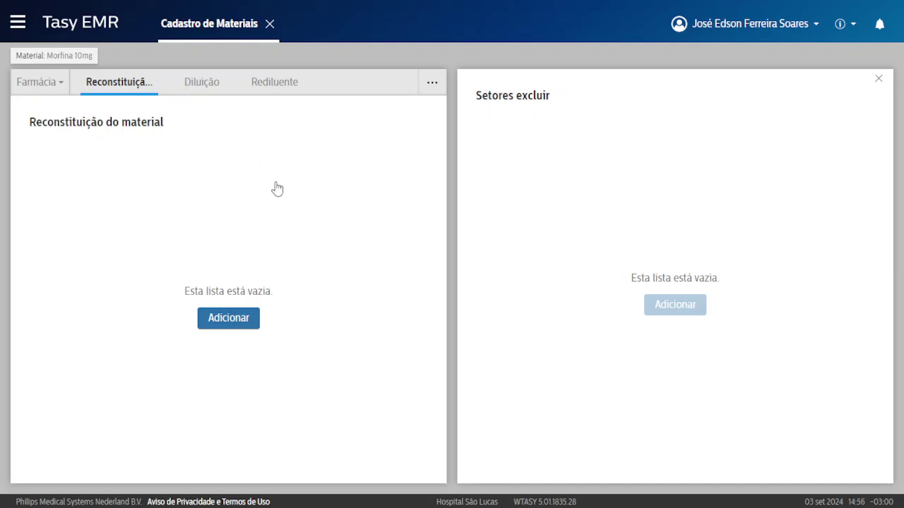
click(273, 82)
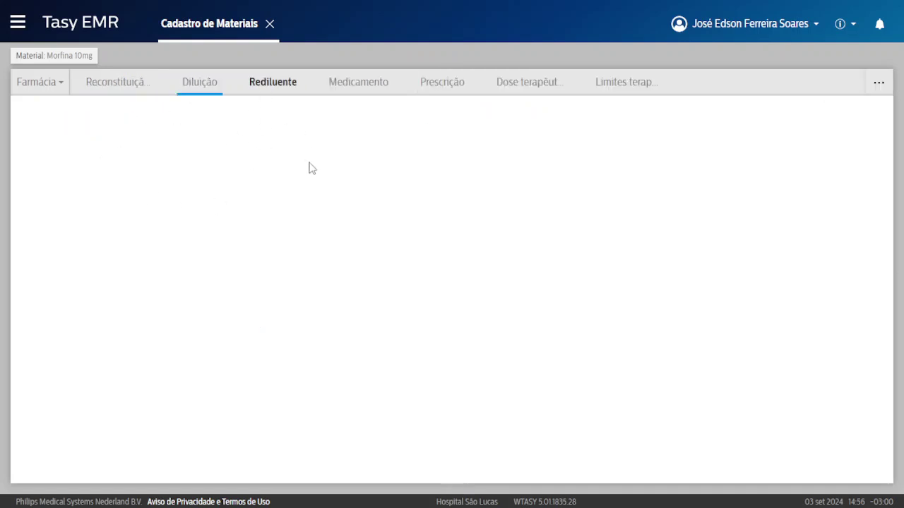
click(199, 82)
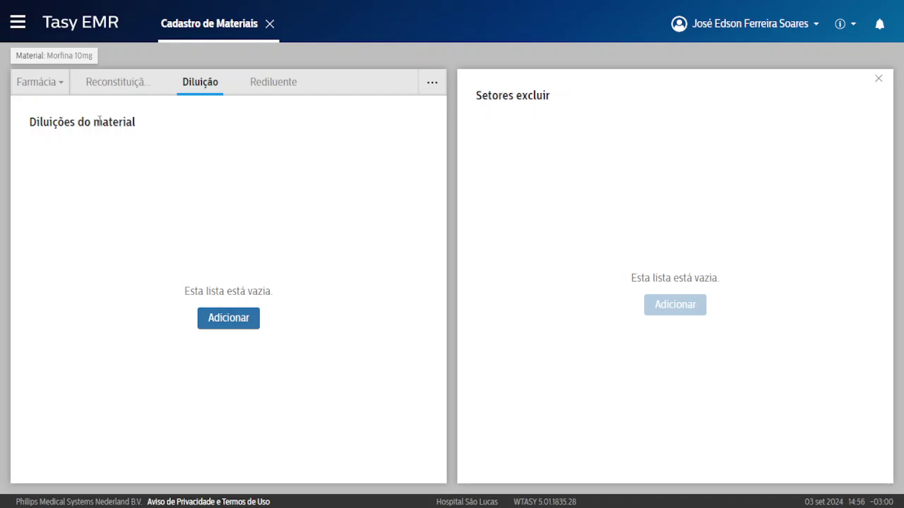
triple_click(41, 126)
click(144, 143)
Step: Start a new reconstitution record for Morfina 10mg, collapse its Então section and keep the Se conditions expanded
click(121, 92)
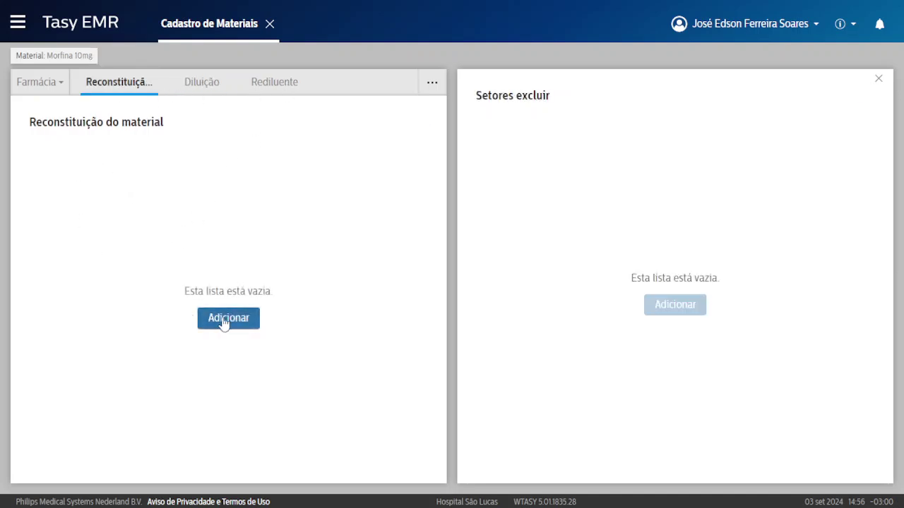
click(241, 320)
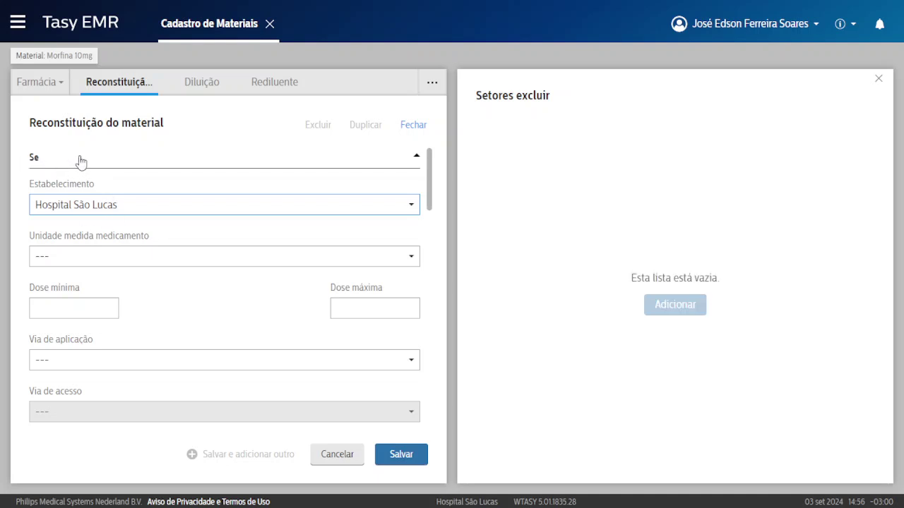
click(83, 164)
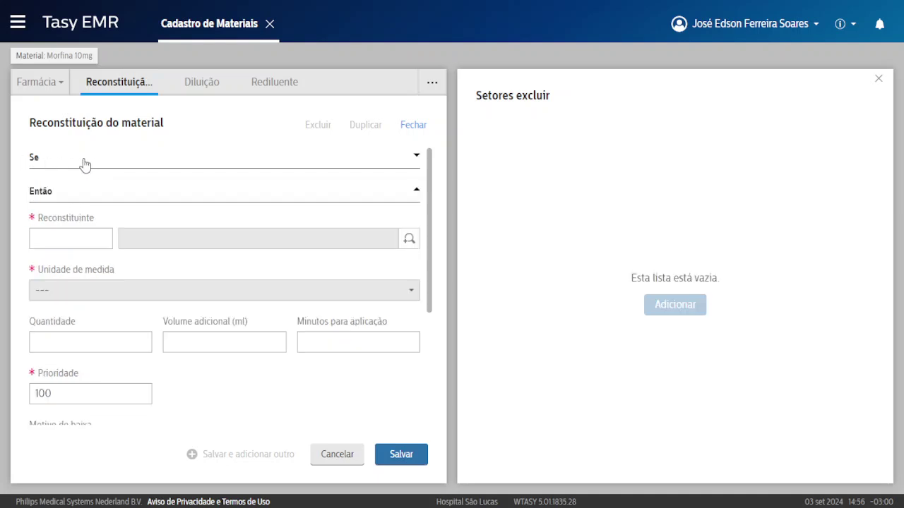
click(54, 199)
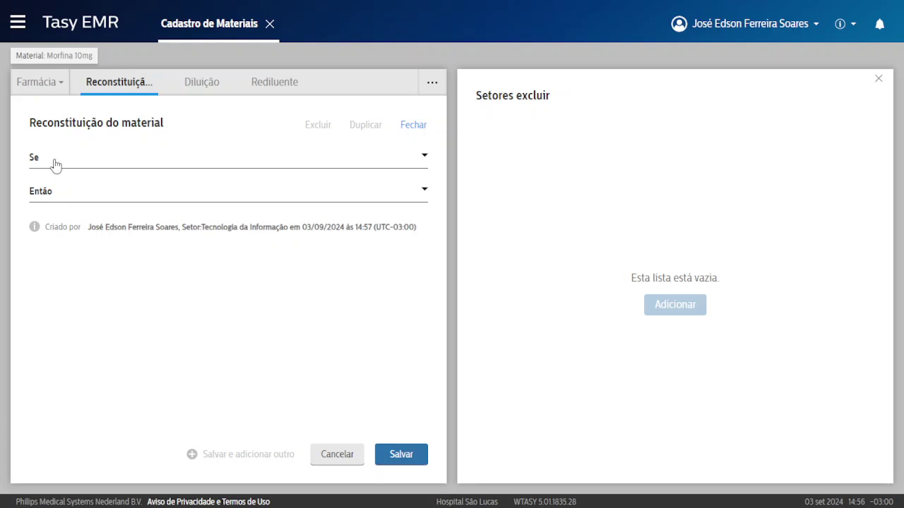
click(56, 165)
Step: Examine the Se conditions of the reconstitution record, from Estabelecimento through dose, route, sector and restriction to the age and weight limits
drag(28, 185, 95, 183)
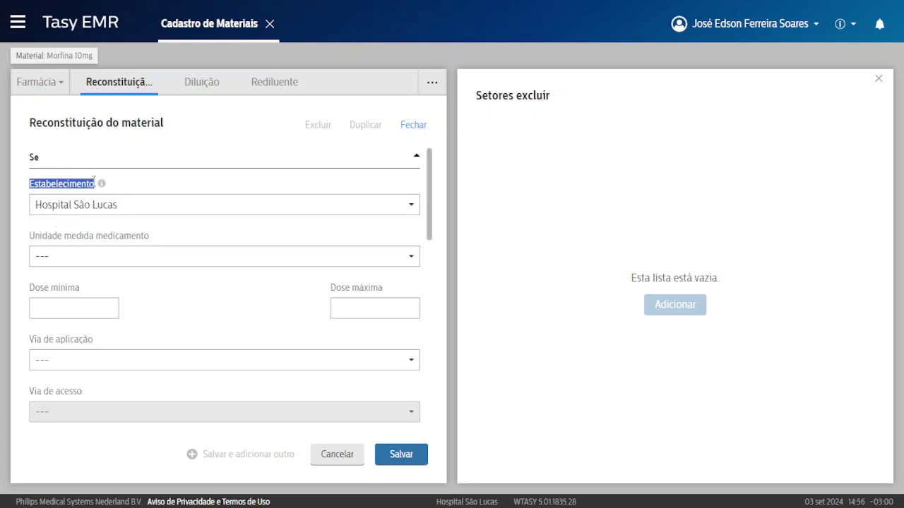
scroll(132, 259, down, 3)
scroll(125, 277, down, 5)
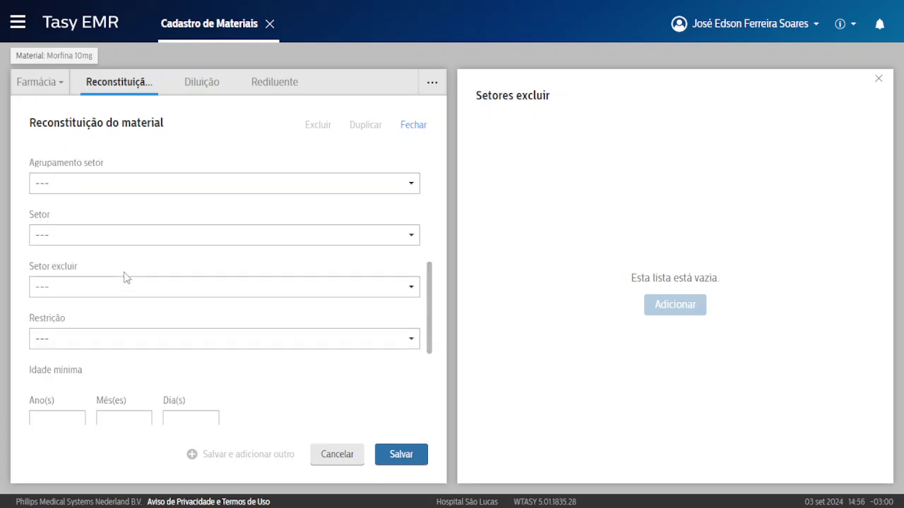
drag(29, 334, 54, 333)
scroll(49, 329, up, 5)
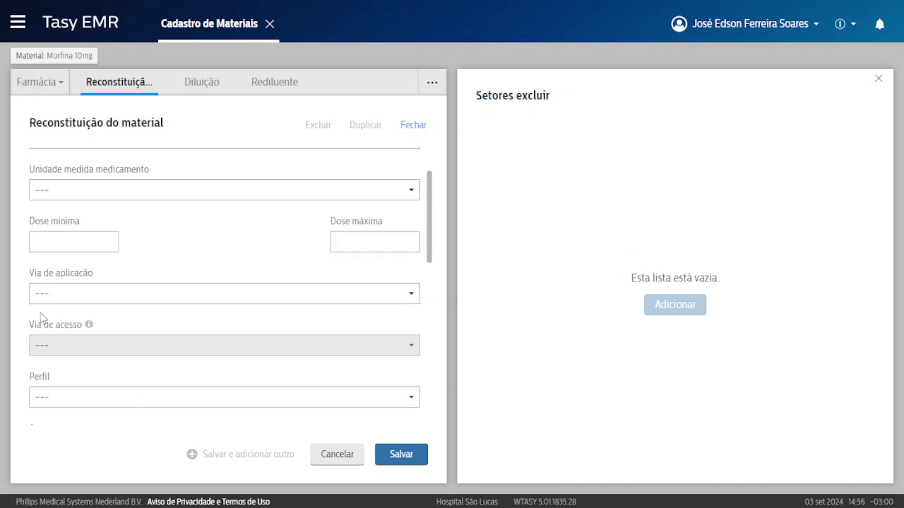
scroll(44, 179, up, 2)
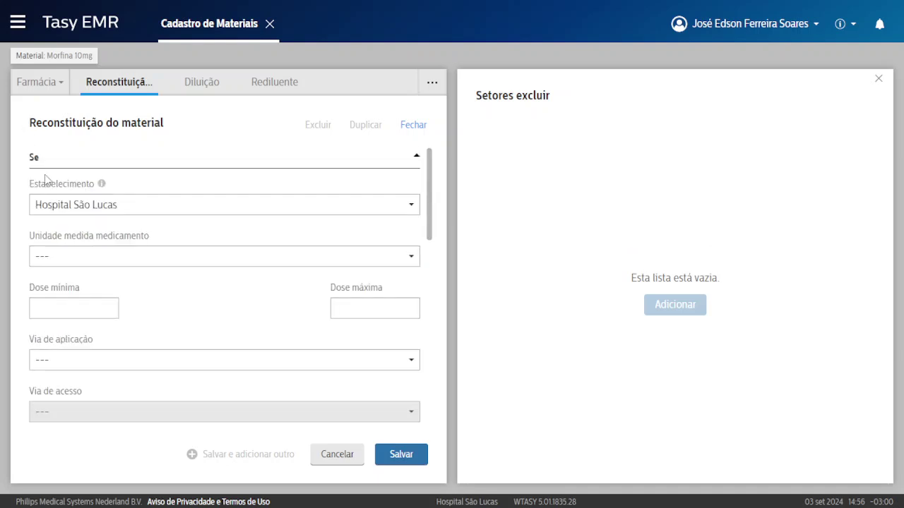
scroll(85, 287, down, 6)
scroll(58, 365, down, 2)
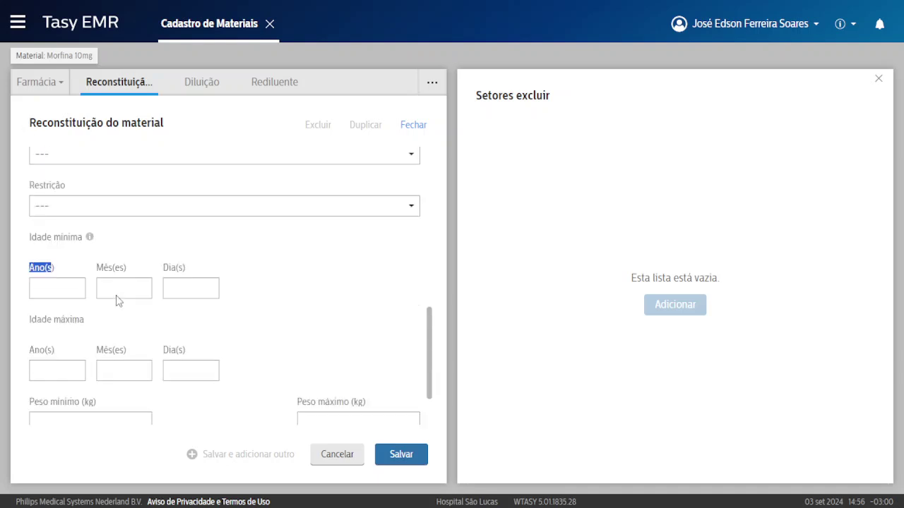
scroll(52, 347, down, 2)
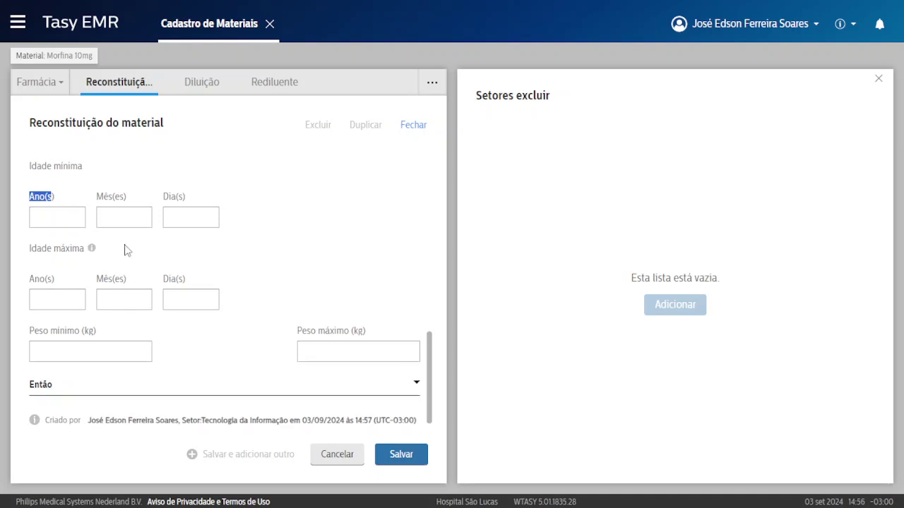
Step: Expand the Então section and examine its Reconstituinte field against the Estabelecimento condition in the Se section
scroll(123, 328, down, 5)
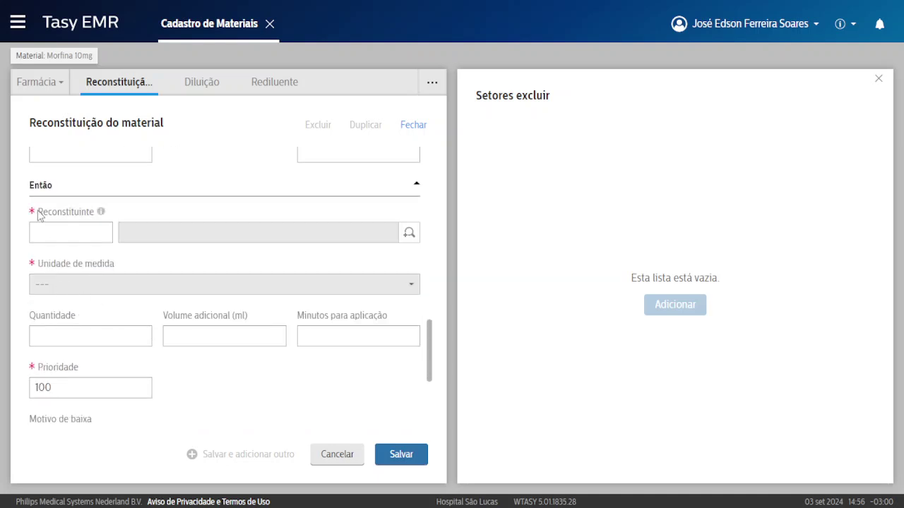
drag(39, 214, 89, 212)
click(67, 219)
scroll(105, 263, up, 10)
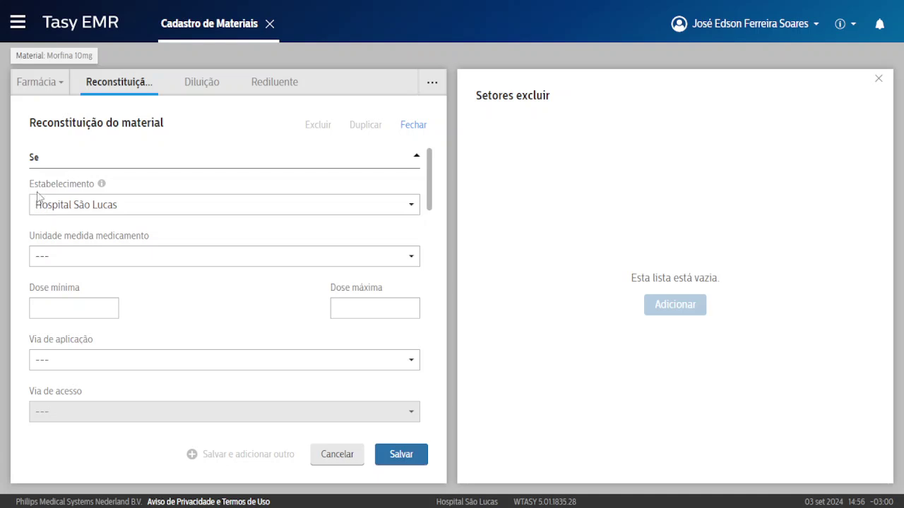
drag(28, 187, 90, 185)
click(90, 185)
scroll(115, 240, down, 8)
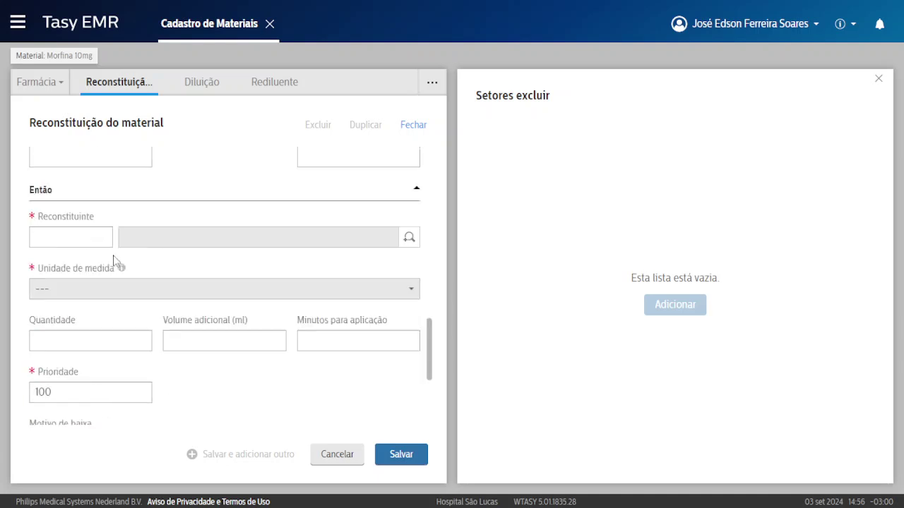
click(60, 180)
scroll(71, 212, up, 1)
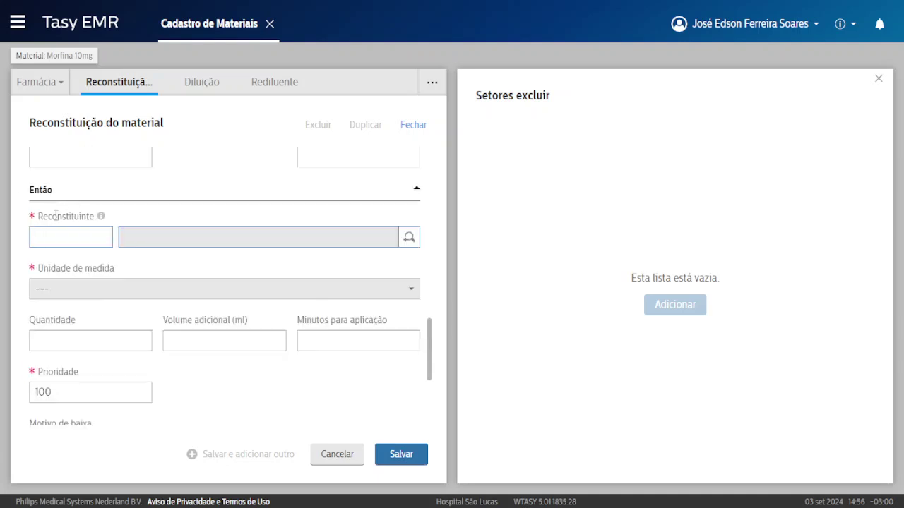
drag(49, 216, 91, 216)
Step: Search the materials for "soro" and set Soro Anti-Humano (COOMBS) 10ML as the reconstituinte
click(68, 224)
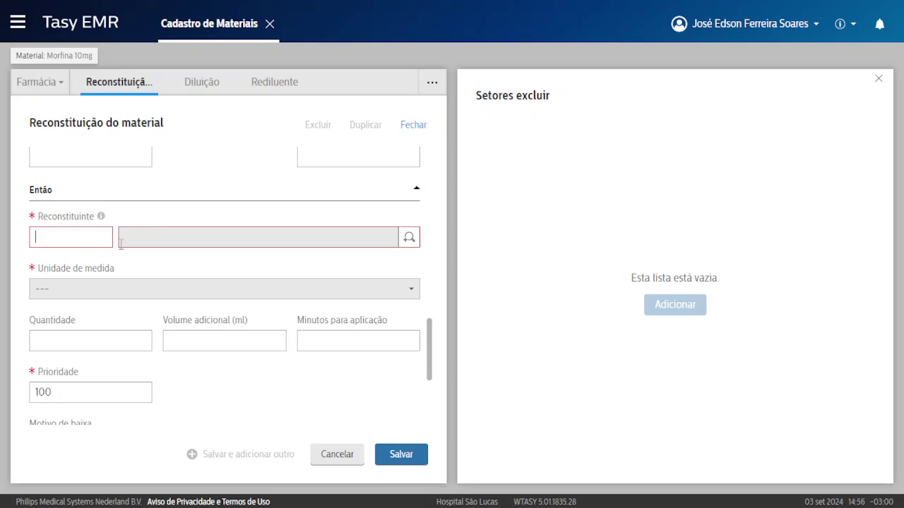
click(418, 243)
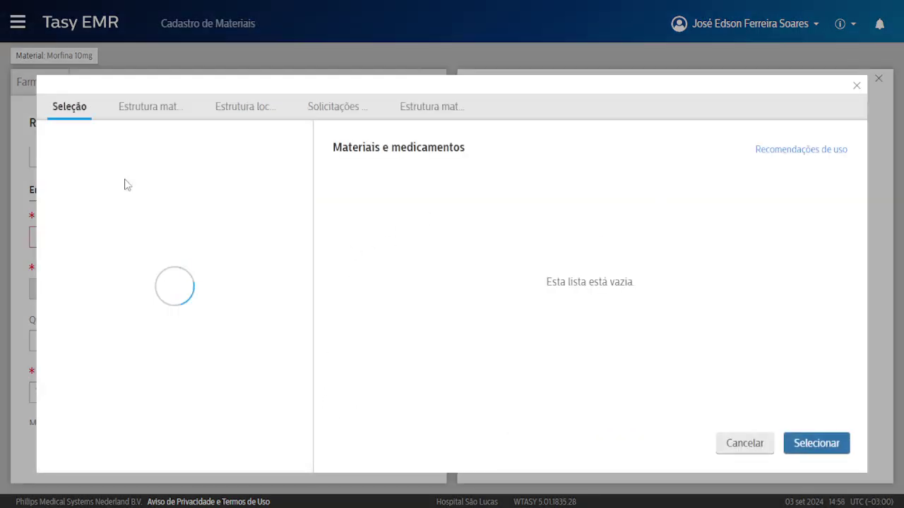
key(Return)
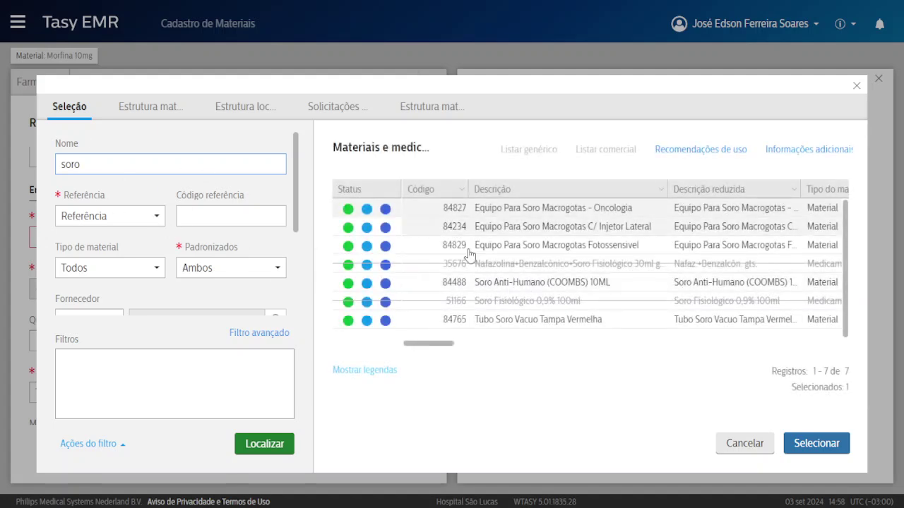
double_click(524, 283)
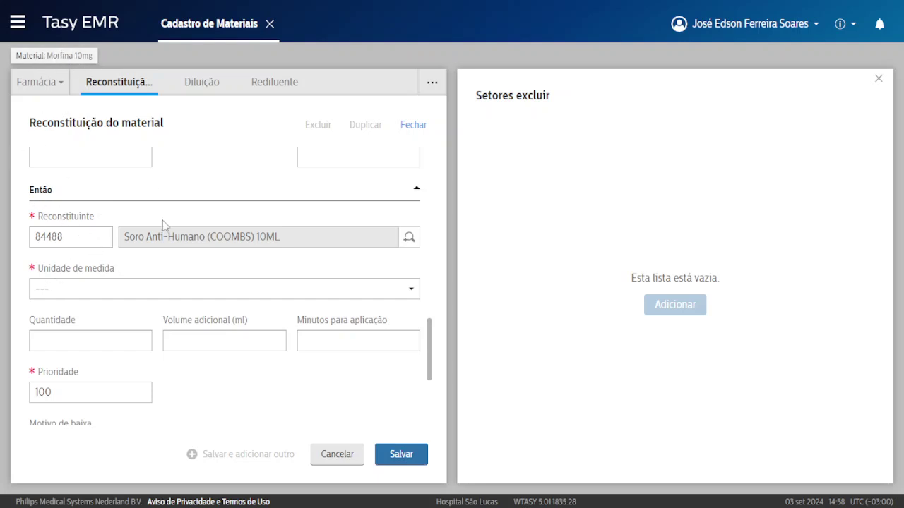
Step: Discard the unsaved reconstitution record and start a new dilution record for Morfina 10mg
click(343, 456)
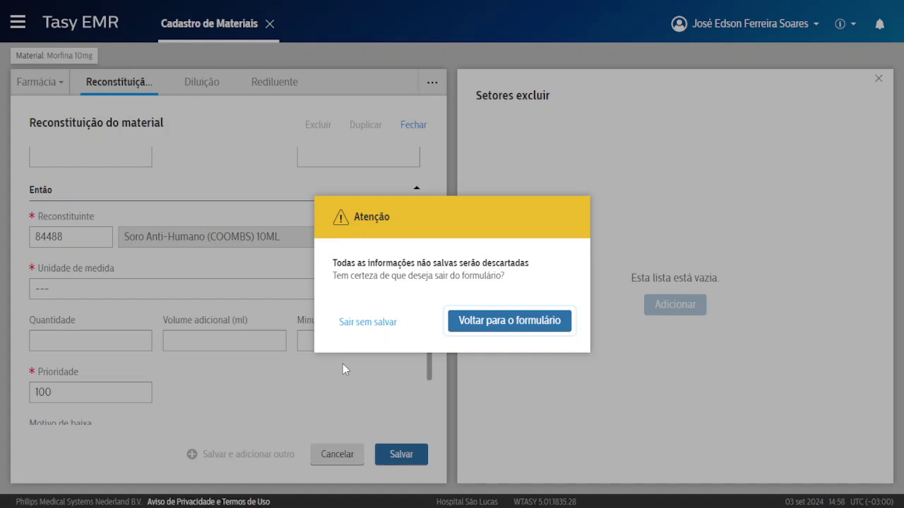
click(370, 322)
click(189, 92)
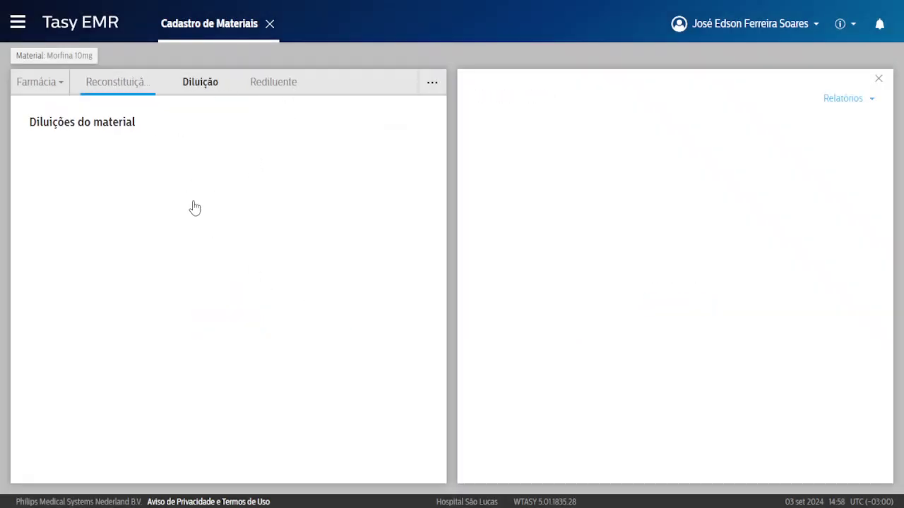
click(238, 321)
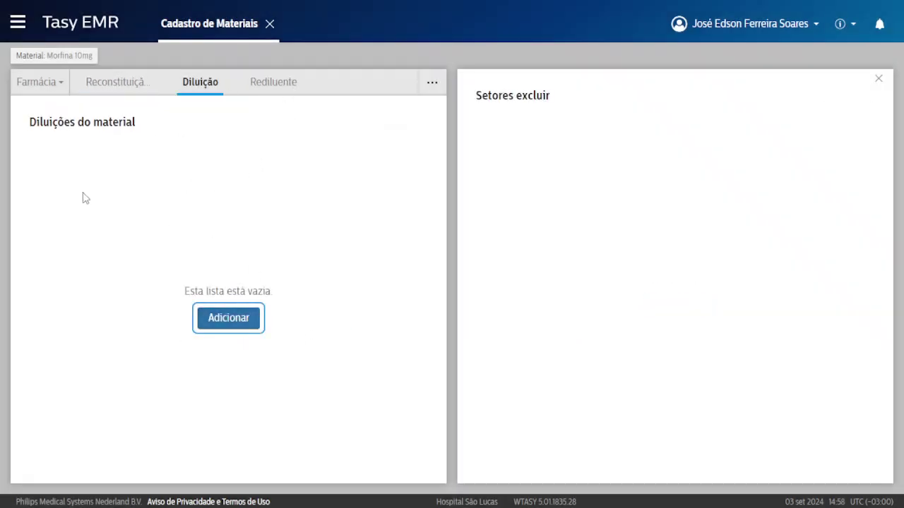
Step: Examine the Se conditions of the dilution record, from Estabelecimento through dose, route, sector, profile and restriction to the age limits
scroll(110, 289, down, 4)
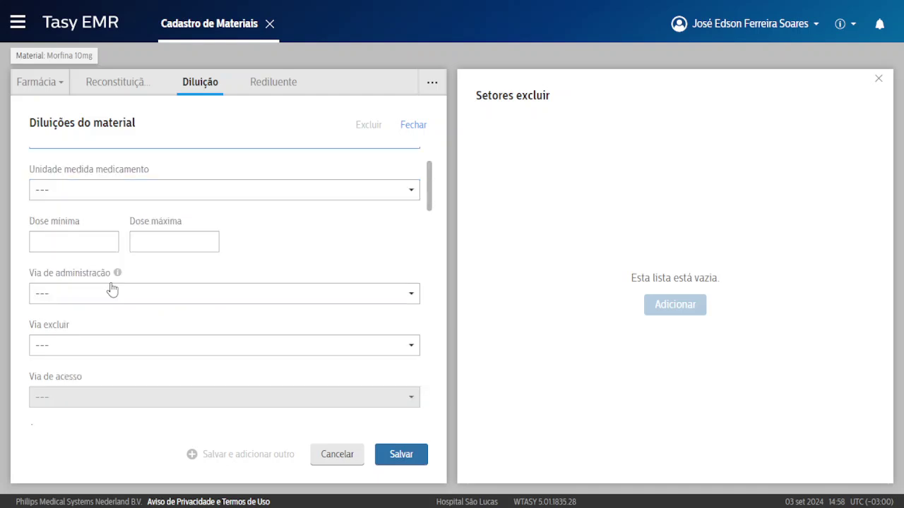
scroll(55, 327, down, 3)
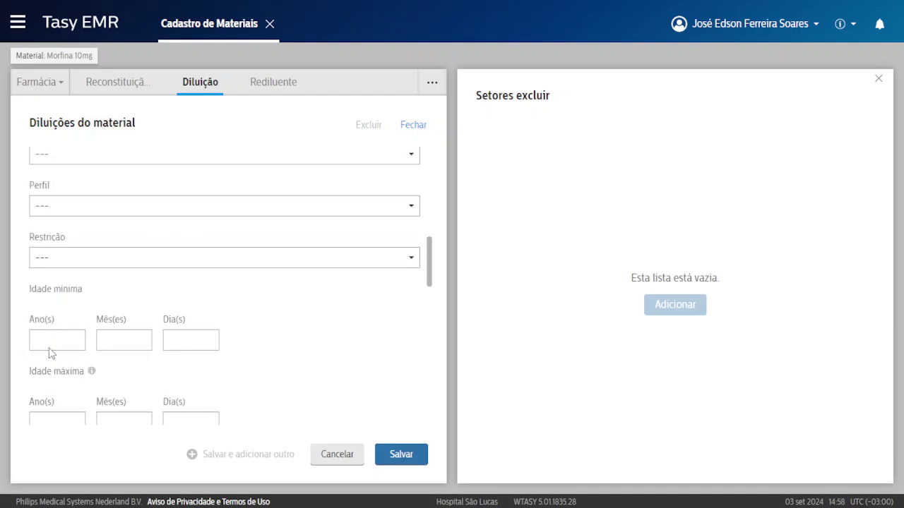
scroll(194, 327, down, 3)
scroll(96, 262, up, 7)
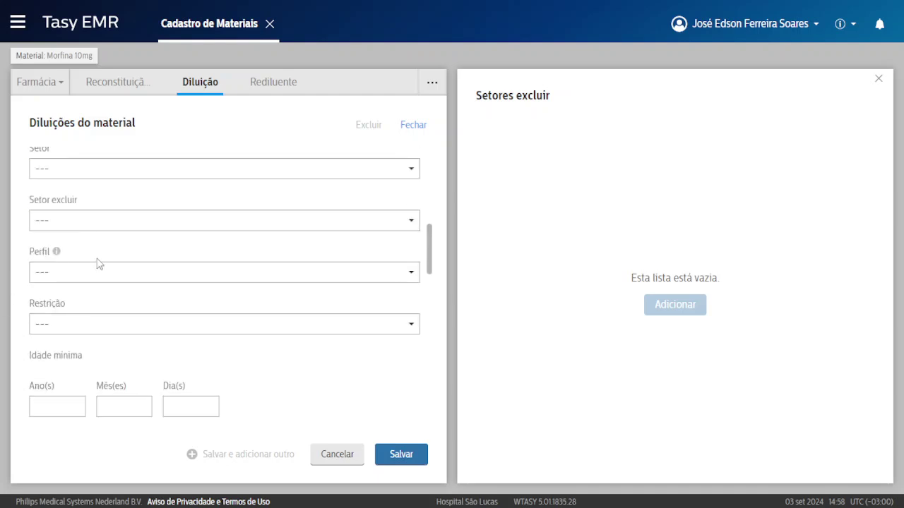
scroll(42, 243, up, 2)
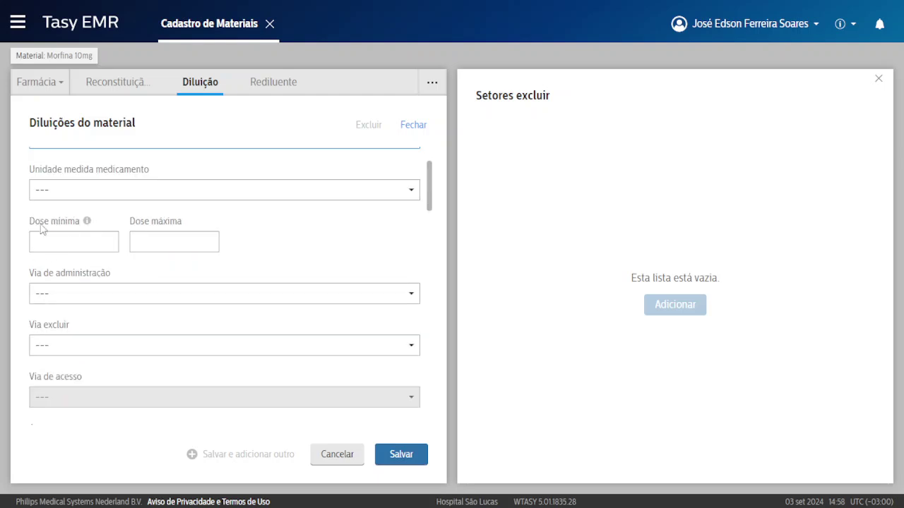
scroll(42, 252, up, 1)
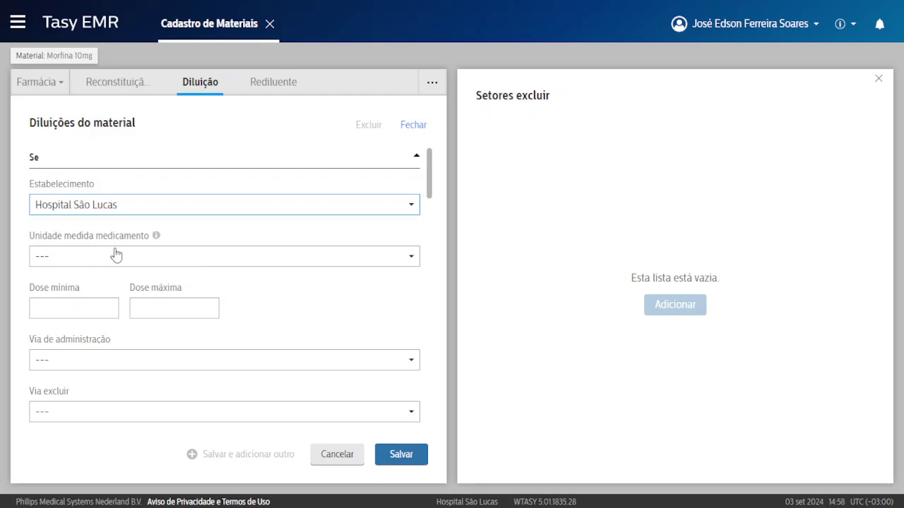
Step: Examine the Diluente field in the Então section and discard the unsaved dilution record
scroll(123, 268, down, 10)
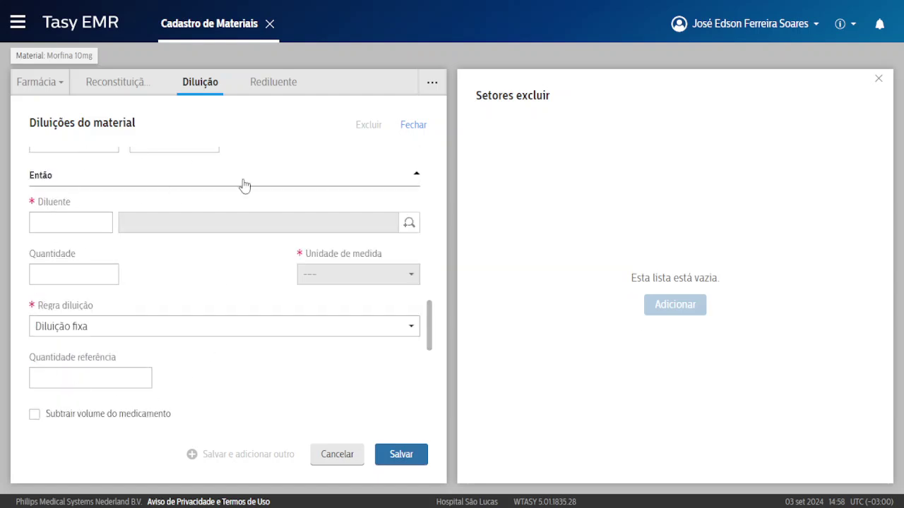
double_click(47, 201)
click(47, 201)
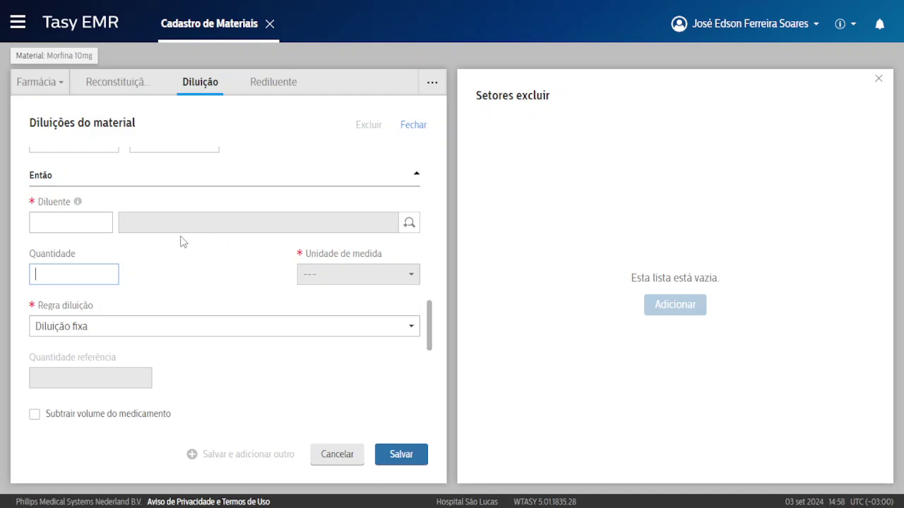
scroll(182, 242, up, 2)
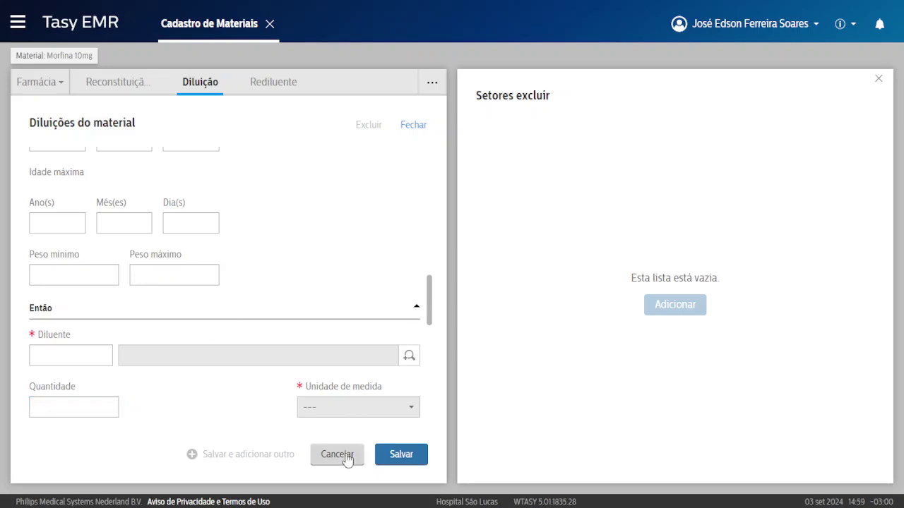
click(346, 458)
click(382, 322)
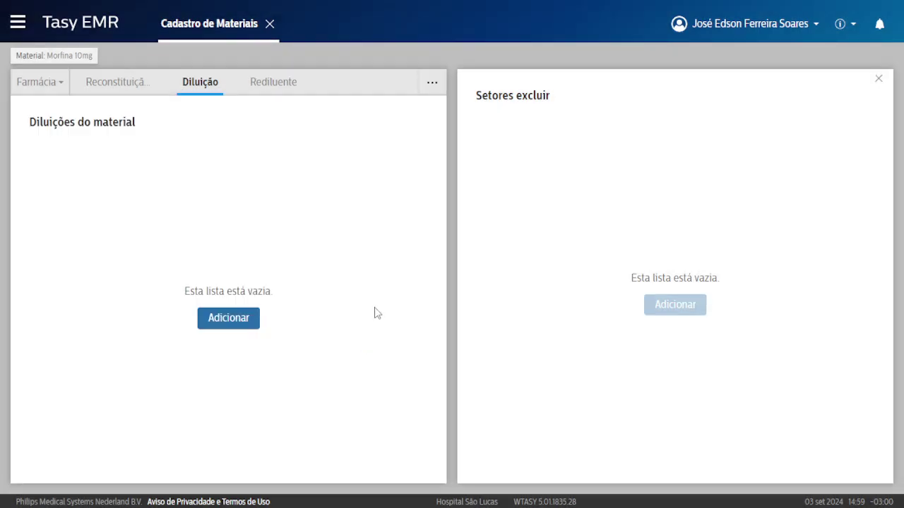
Step: Start another dilution record and review its fields down to the diluent location and dispensing lot options
click(232, 319)
scroll(181, 291, down, 10)
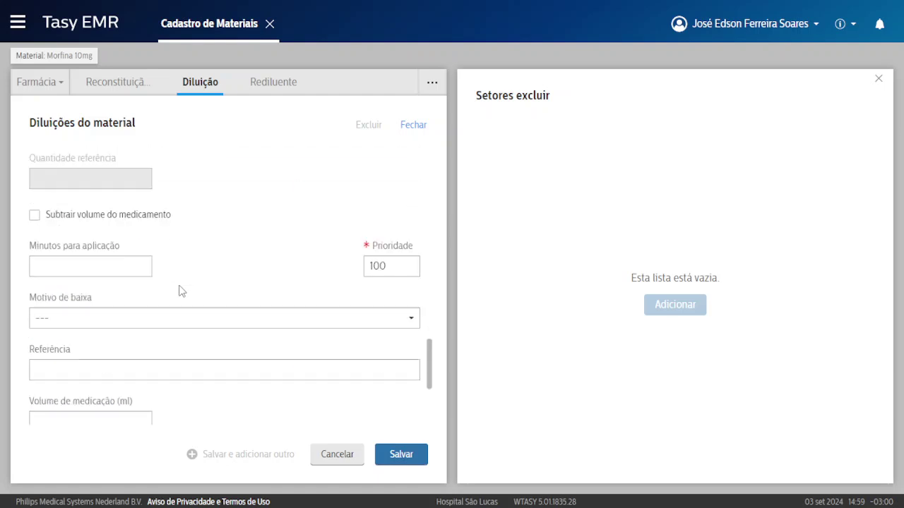
scroll(180, 290, down, 5)
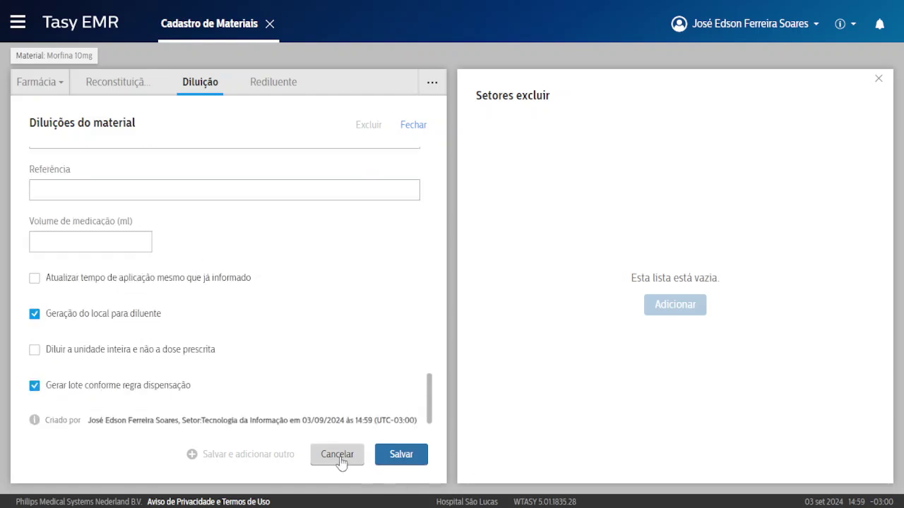
scroll(372, 317, up, 5)
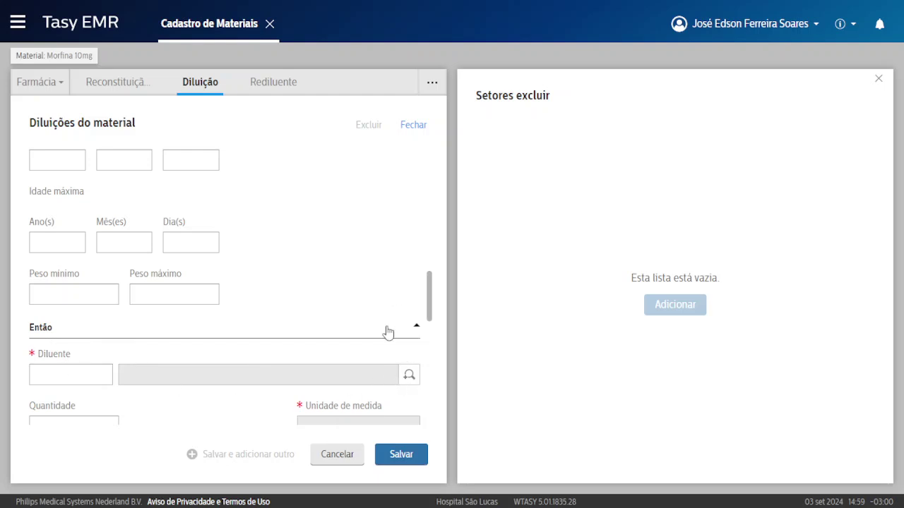
Step: Search the materials for "agua" and set Agua Destilada 10ml as the diluente
click(59, 373)
click(409, 377)
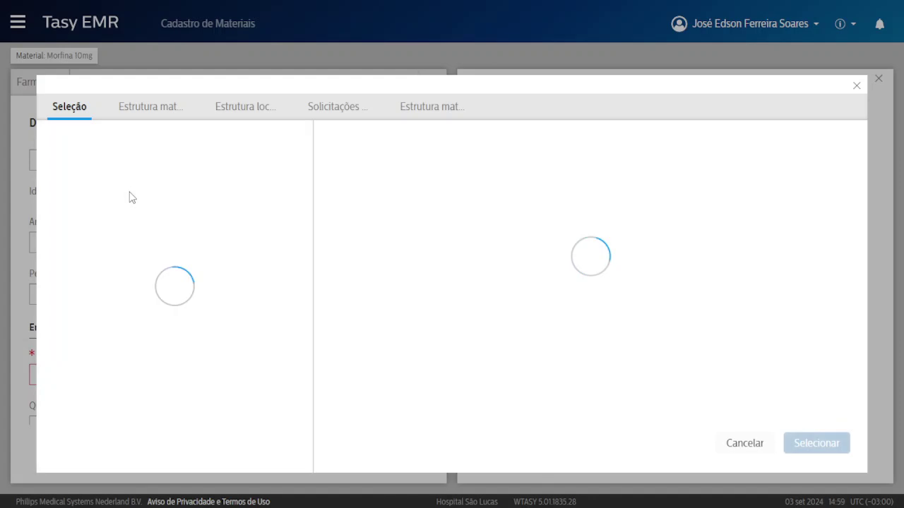
text(agua)
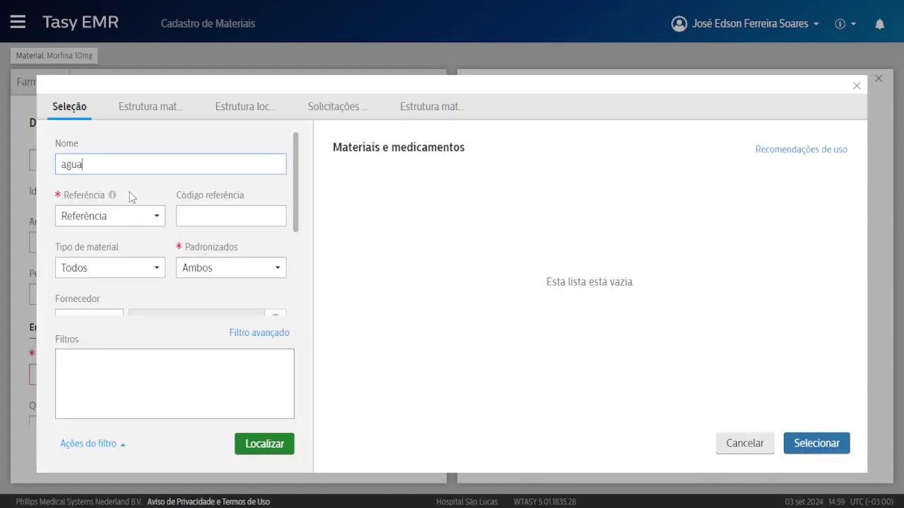
key(Return)
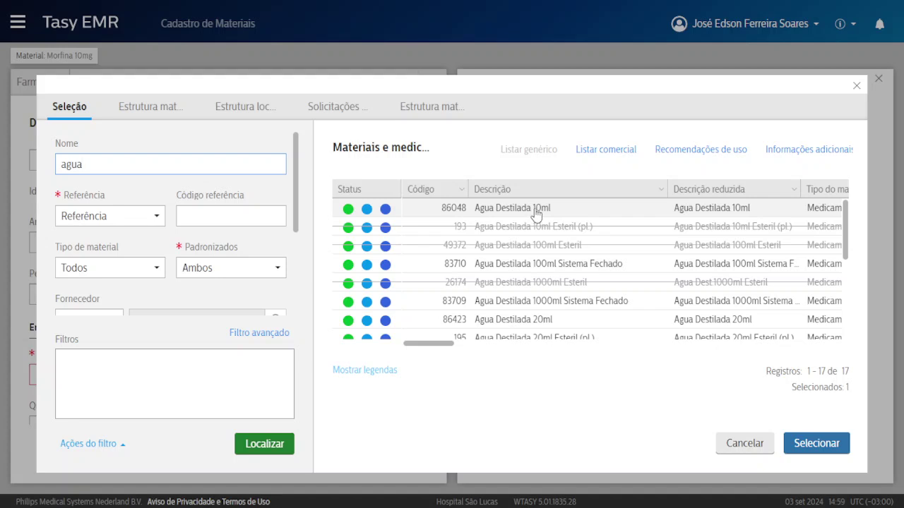
double_click(533, 212)
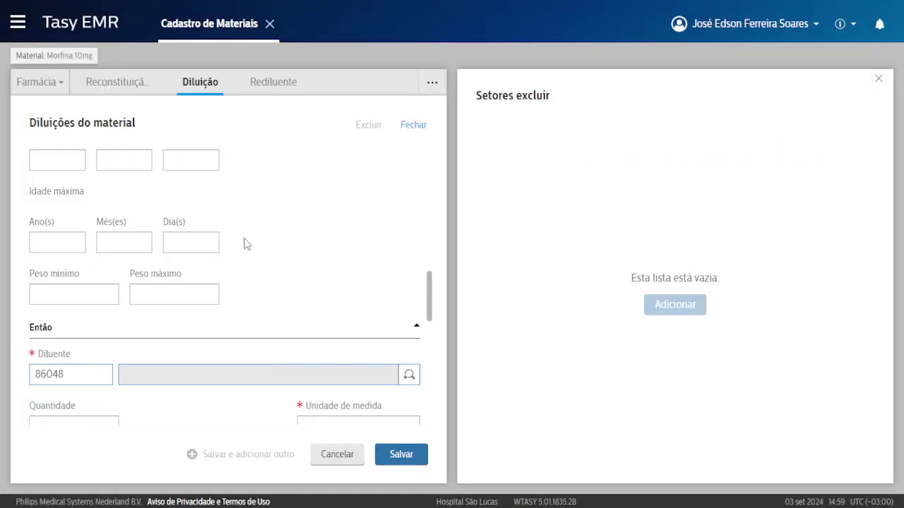
Step: Set the diluent's unit of measure to Ampola and its quantity to 1, and save the dilution record
scroll(311, 323, down, 2)
click(323, 304)
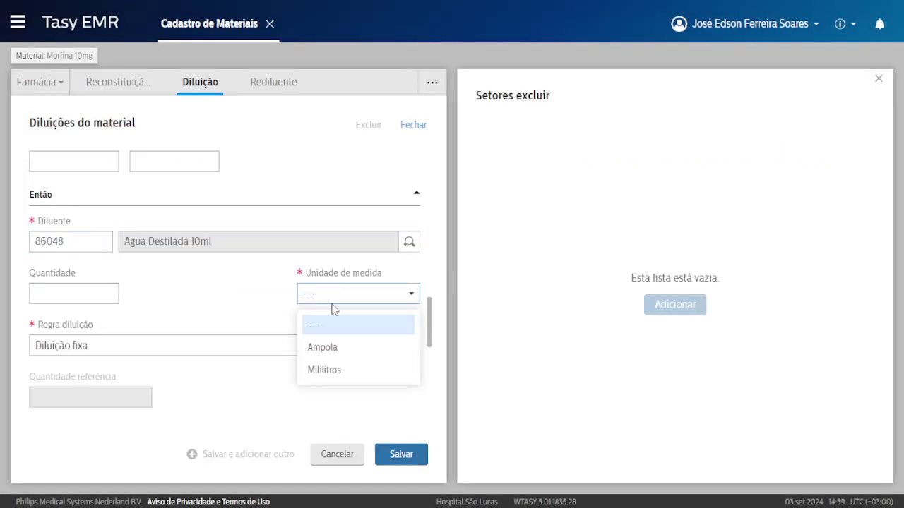
click(245, 298)
click(324, 295)
click(335, 350)
click(75, 293)
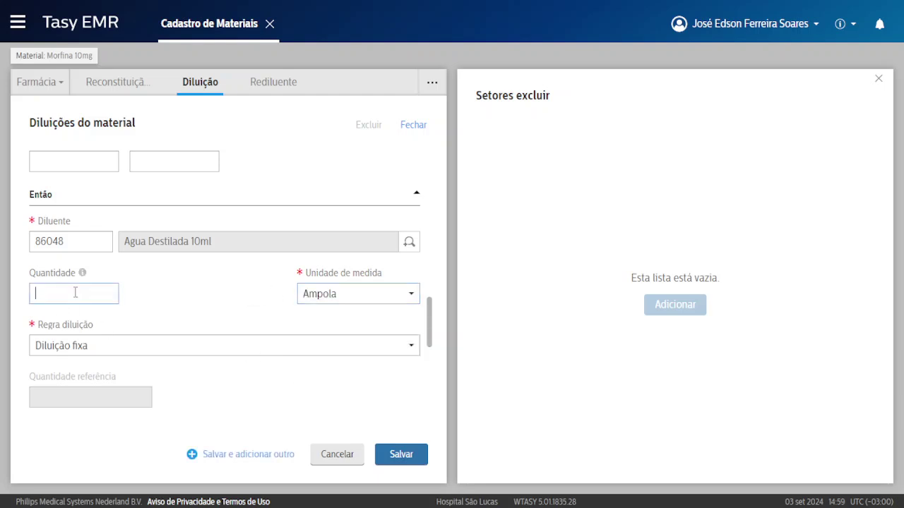
text(1)
key(Return)
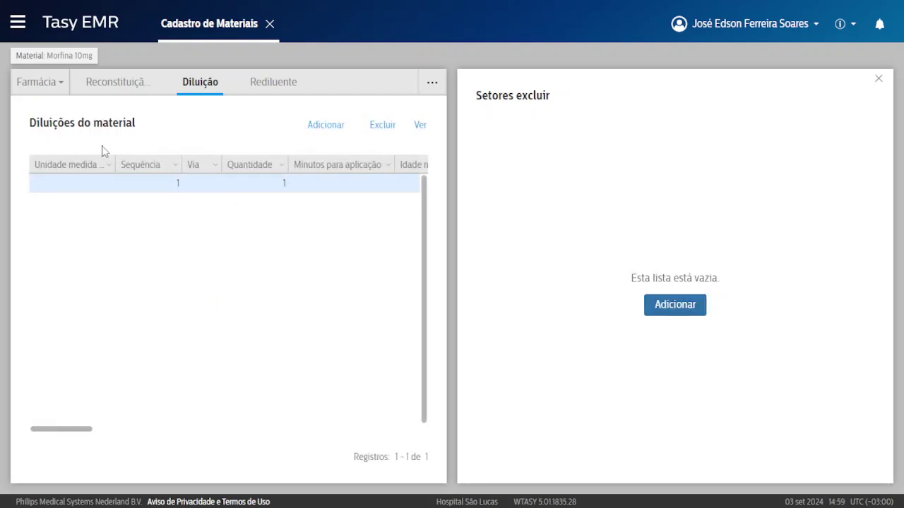
Step: Open the saved dilution record and review its settings from the Se conditions through the dilution rule to the final options
drag(31, 122, 75, 124)
click(142, 262)
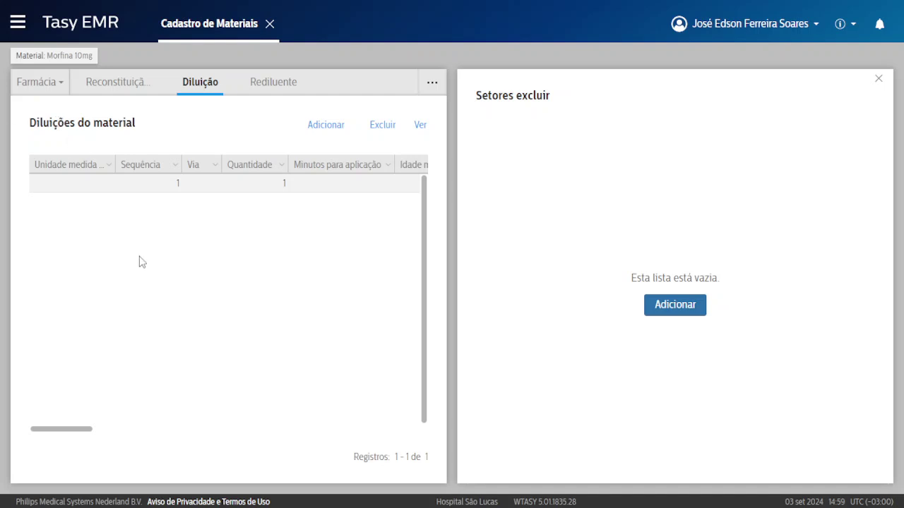
click(417, 127)
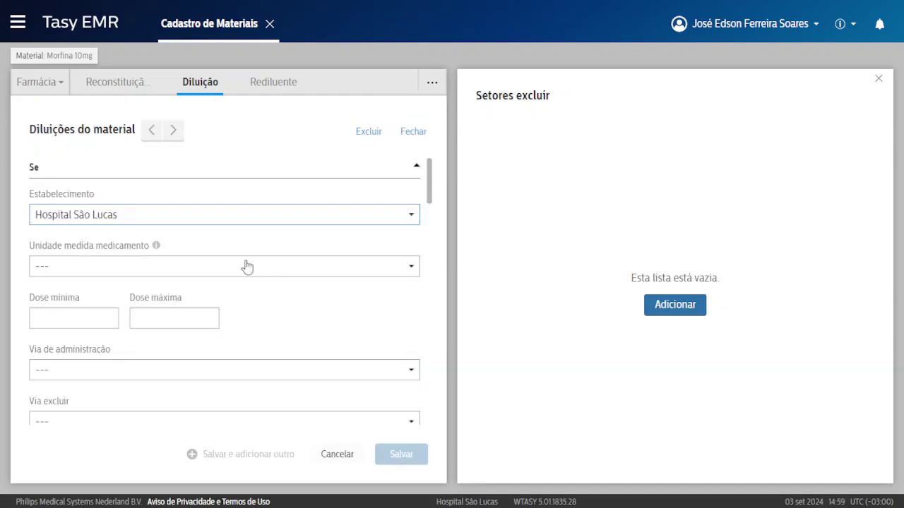
scroll(203, 250, down, 10)
scroll(203, 250, down, 2)
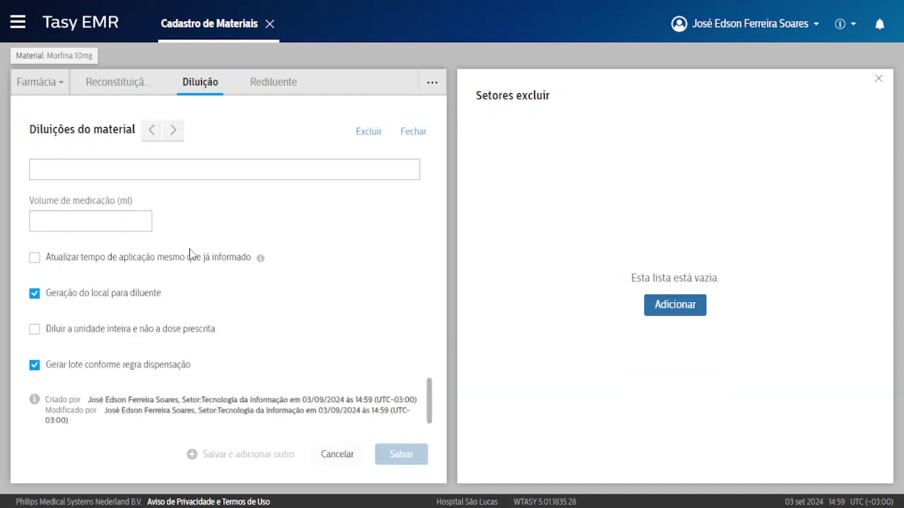
scroll(190, 254, up, 3)
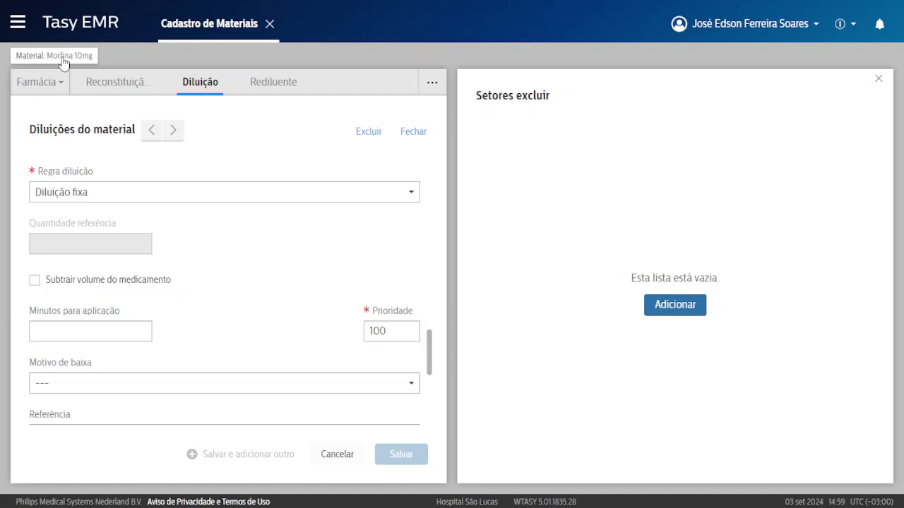
Step: Return to the main registration of Morfina 10mg, set Disponível no mercado to the "Disponível enquanto houv..." option and save
key(Escape)
scroll(430, 299, down, 2)
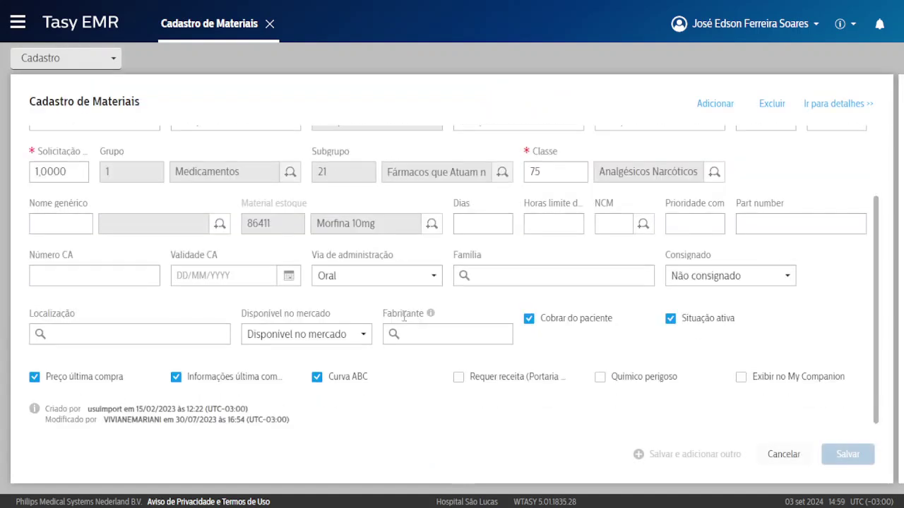
drag(258, 311, 324, 309)
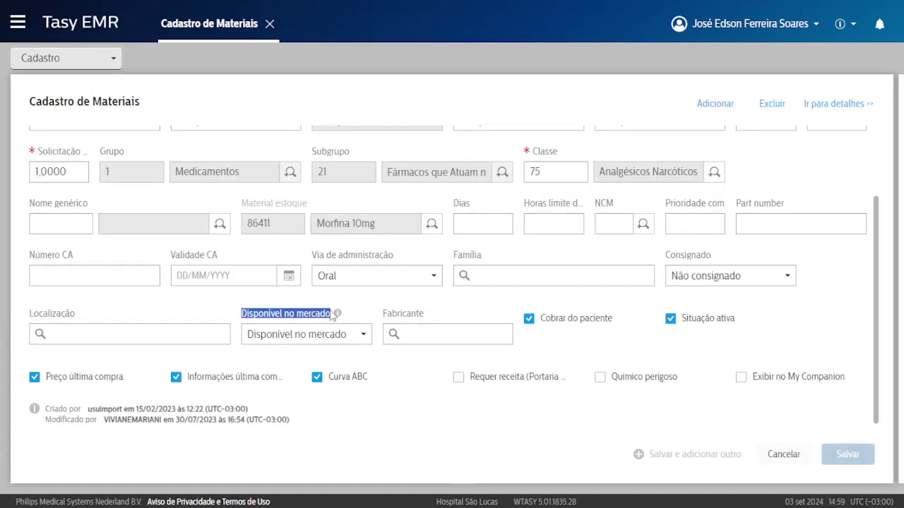
click(279, 312)
click(312, 338)
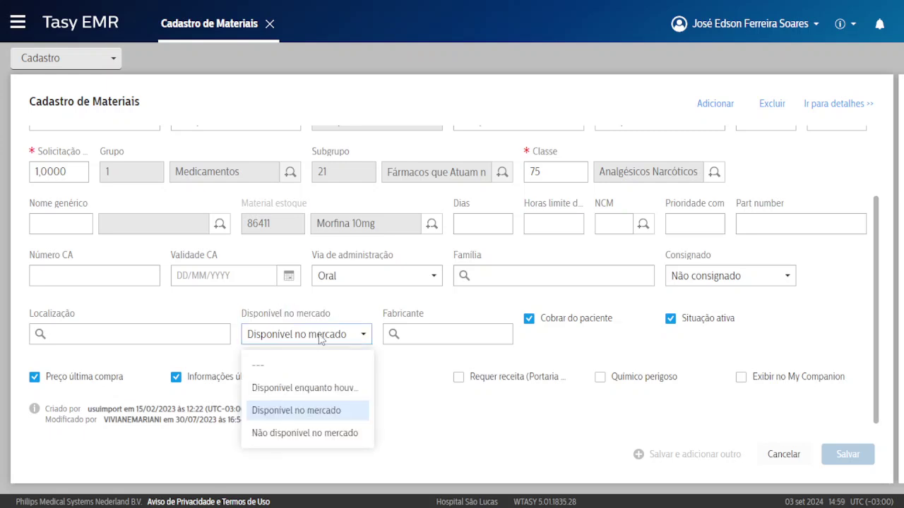
click(288, 393)
drag(247, 338, 356, 343)
click(357, 343)
click(317, 343)
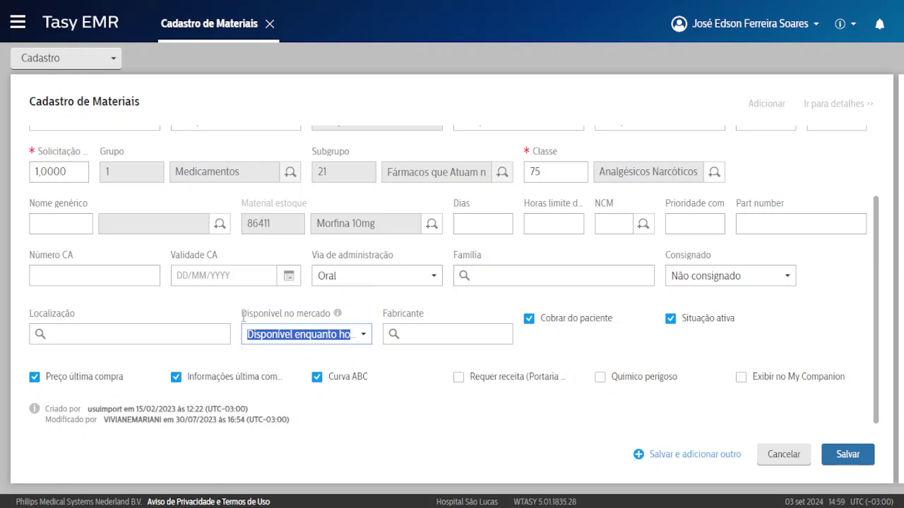
drag(242, 314, 289, 314)
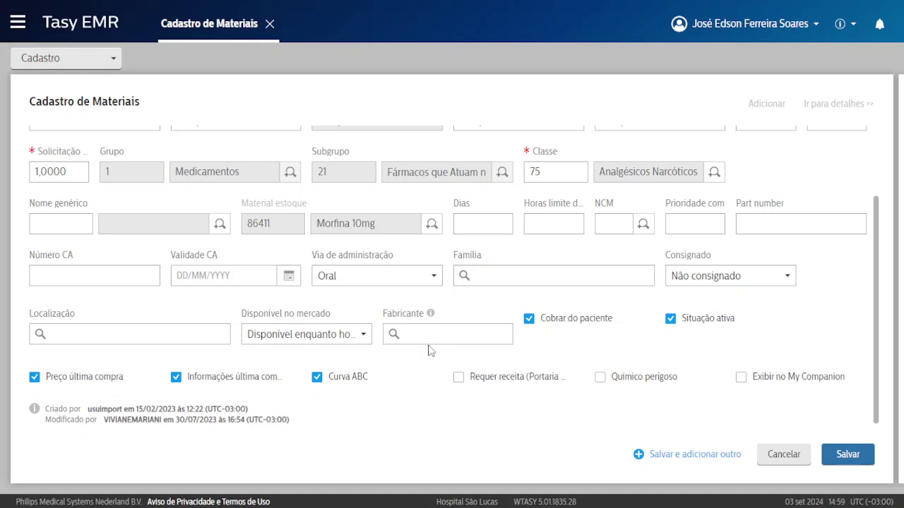
click(846, 454)
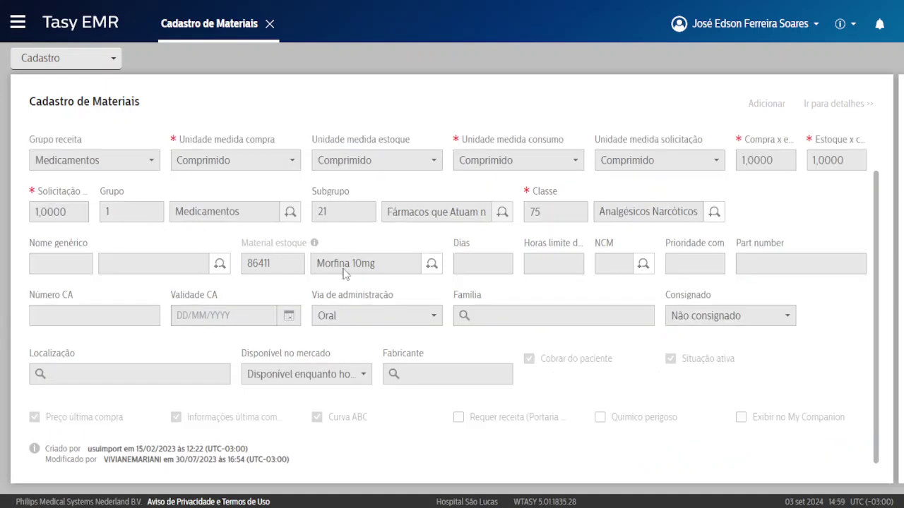
Step: Open the Farmácia details of Morfina 10mg and display its list of dilutions
click(837, 106)
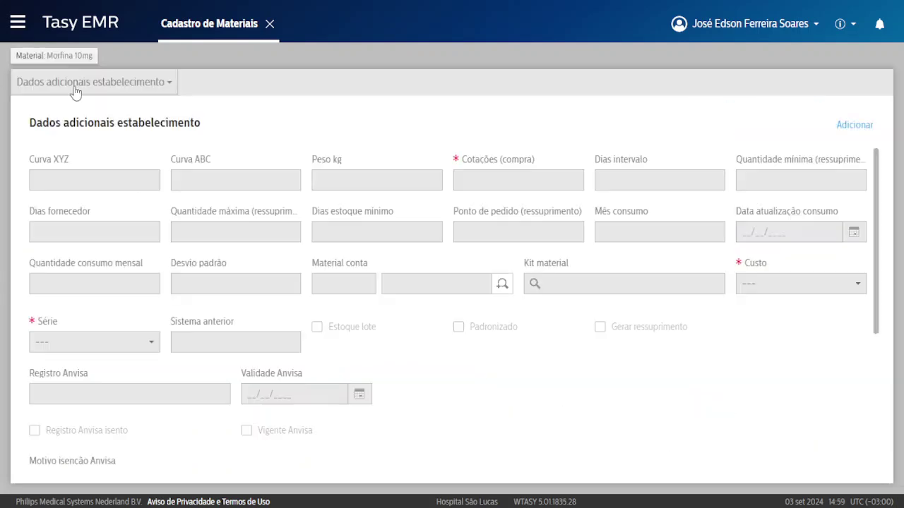
click(76, 83)
click(43, 161)
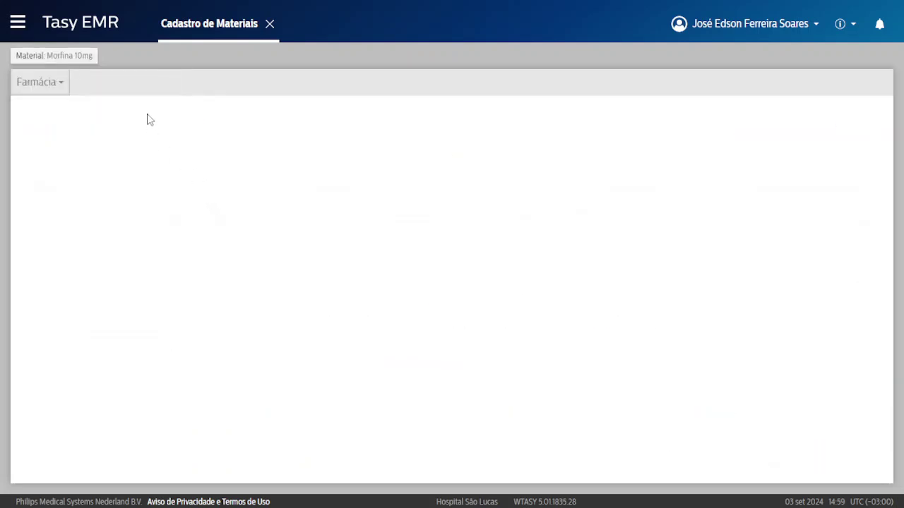
click(200, 83)
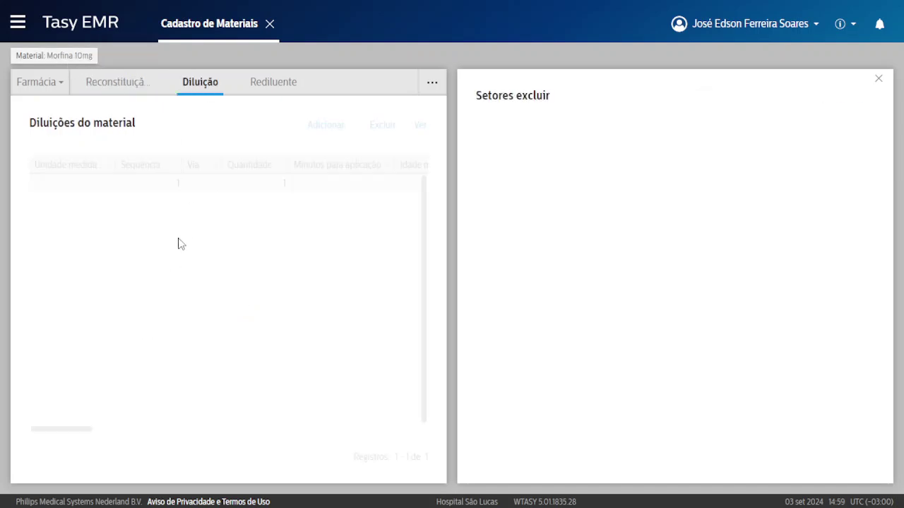
Step: Open the Morfina 10mg dilution record, review its diluent, quantity, dilution rule and remaining options, and close it
click(420, 129)
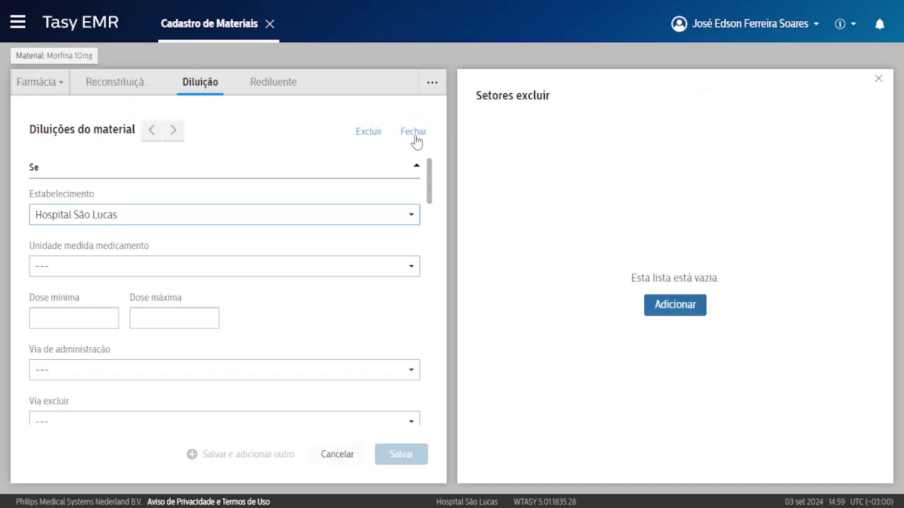
scroll(154, 283, down, 5)
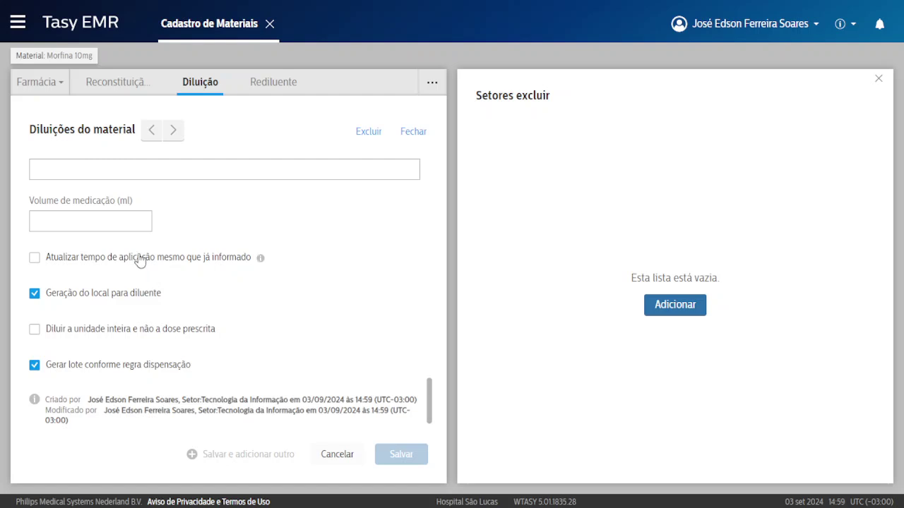
scroll(137, 259, up, 5)
drag(125, 221, 223, 221)
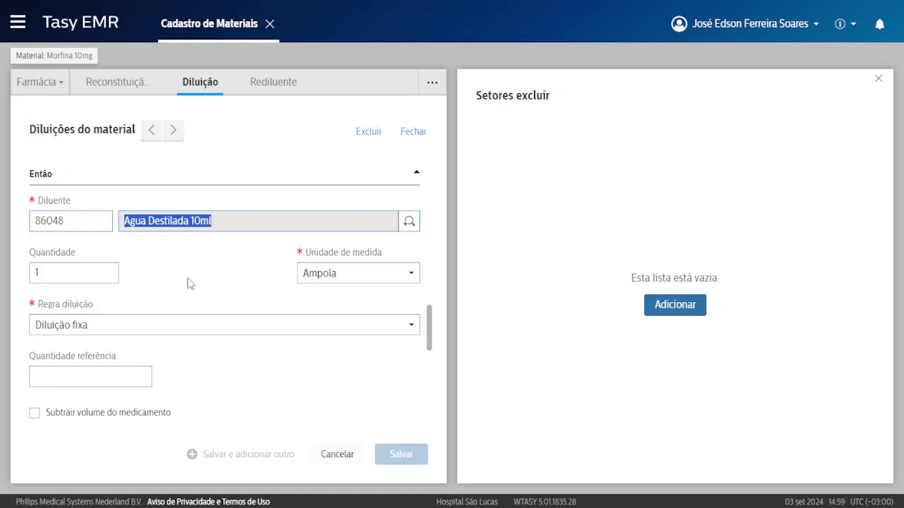
click(145, 256)
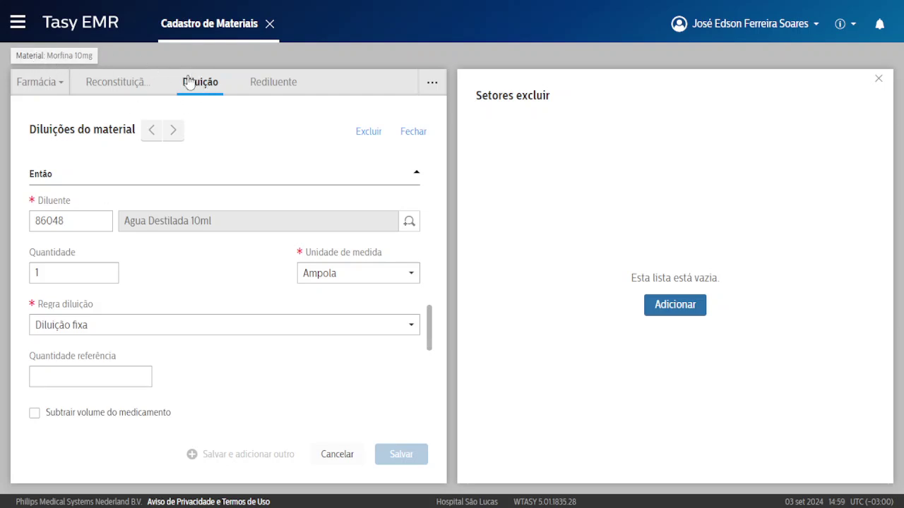
drag(125, 223, 242, 224)
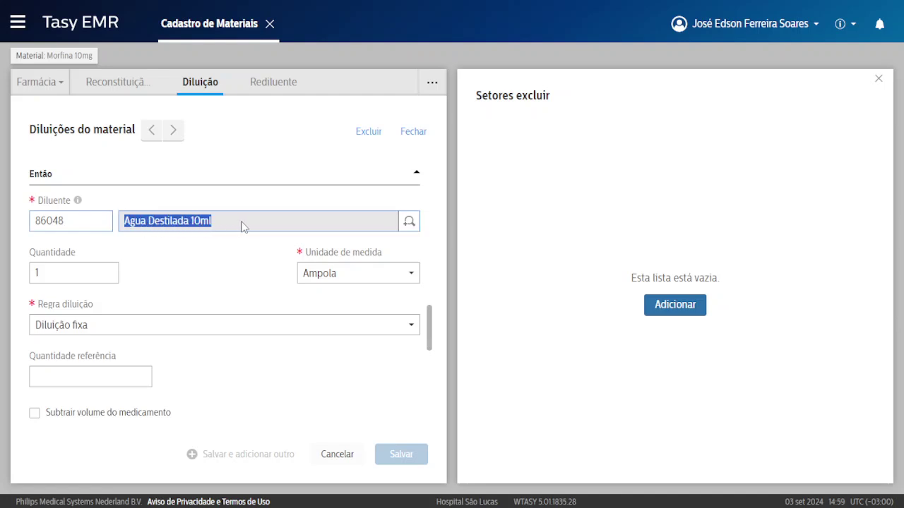
click(183, 226)
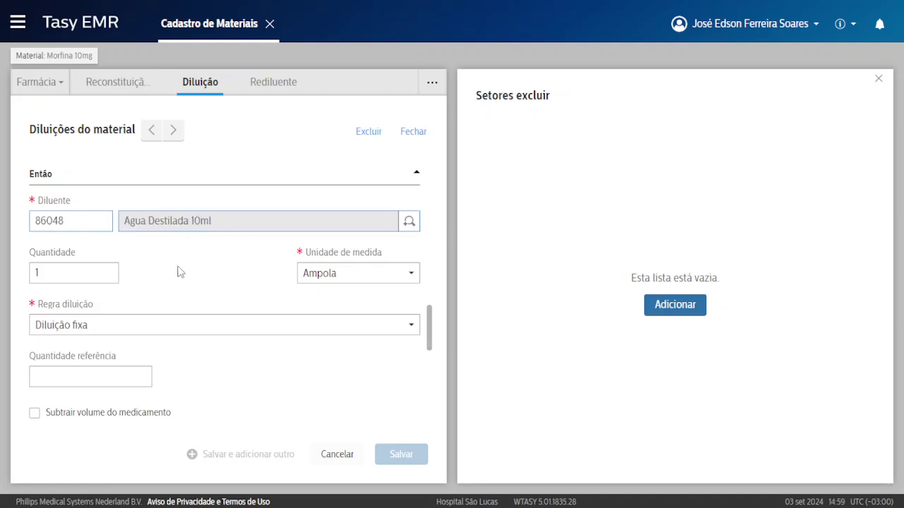
scroll(192, 270, up, 3)
scroll(405, 114, down, 6)
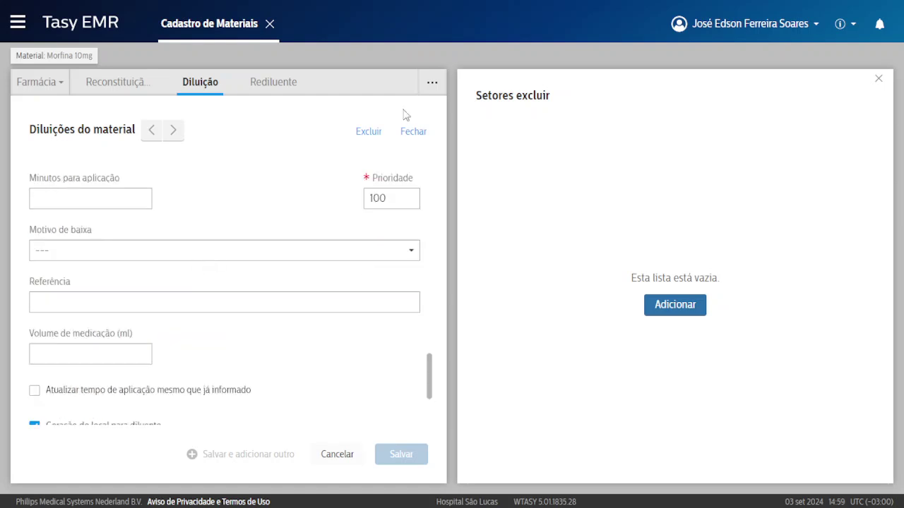
click(411, 134)
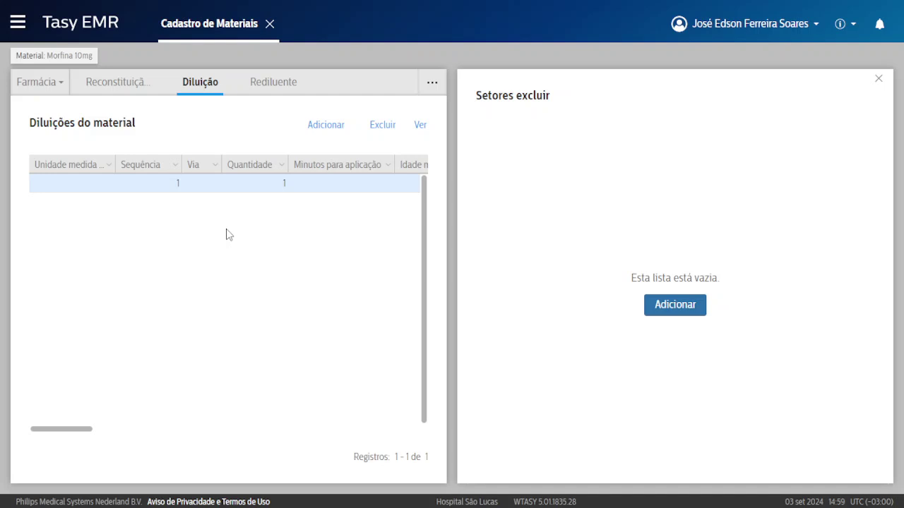
Step: Reopen the dilution record to recheck the Se conditions and Então values, and return to the list of dilutions
drag(31, 122, 79, 122)
click(199, 135)
click(419, 126)
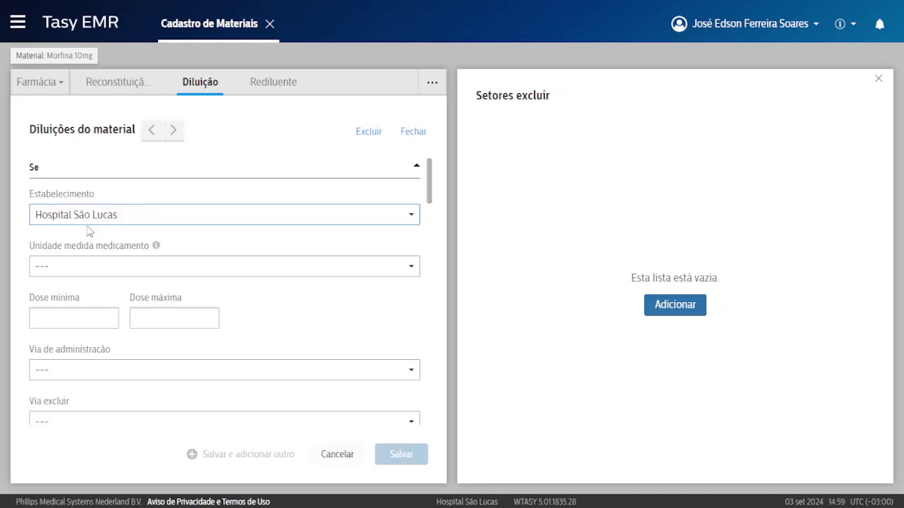
scroll(80, 262, down, 3)
scroll(80, 262, up, 5)
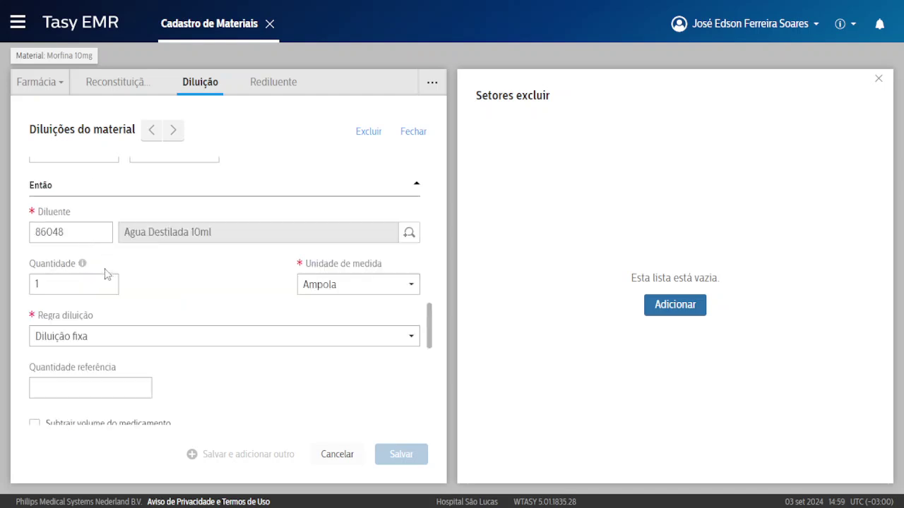
click(415, 131)
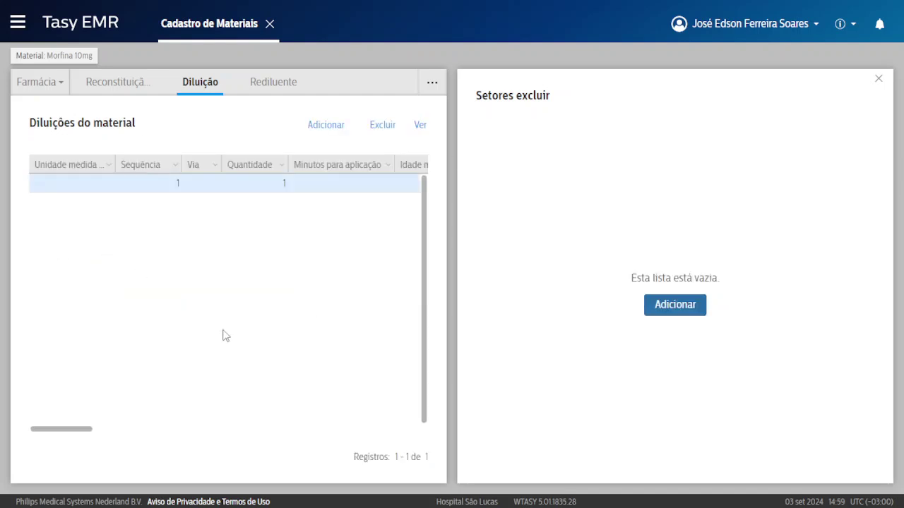
click(179, 188)
Step: View the Rediluente and Medicamento details of Morfina 10mg and look through the remaining Farmácia sections
click(274, 83)
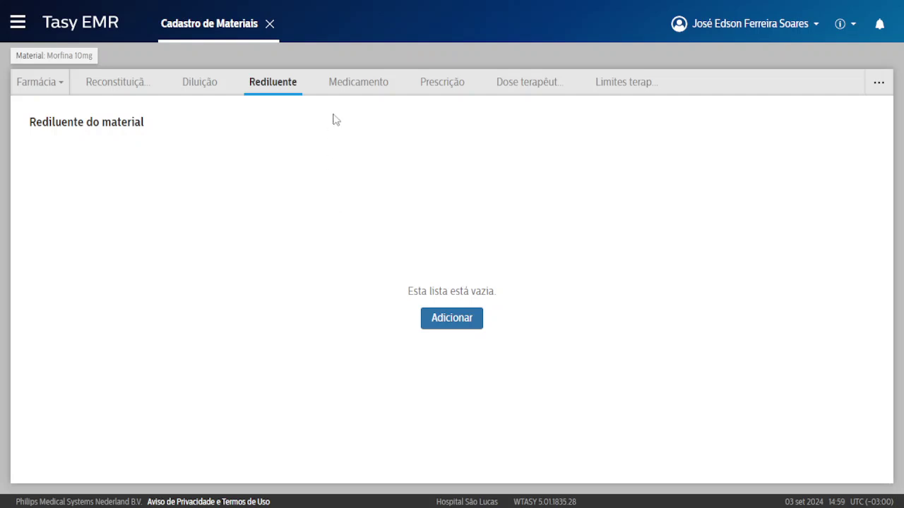
click(355, 84)
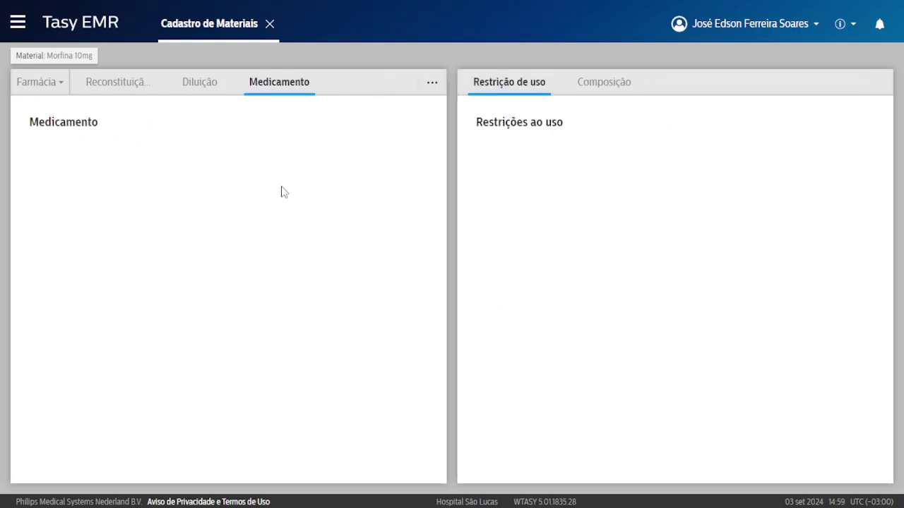
click(433, 83)
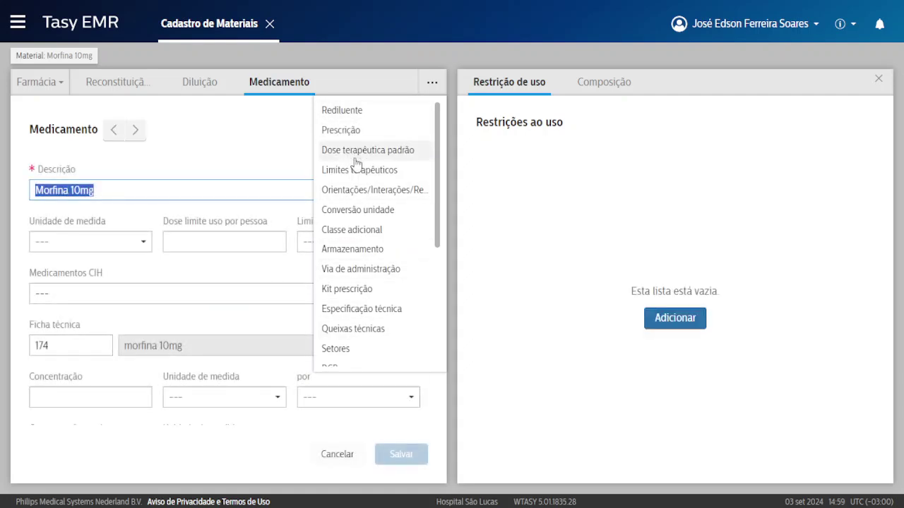
scroll(360, 184, down, 3)
scroll(365, 283, up, 3)
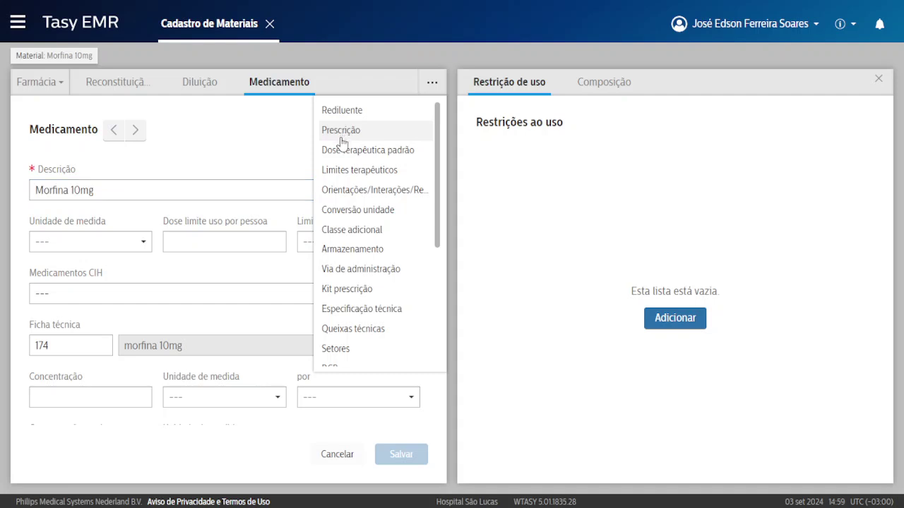
Step: Open the Prescrição details of Morfina 10mg and review its fields and prescription options
click(341, 134)
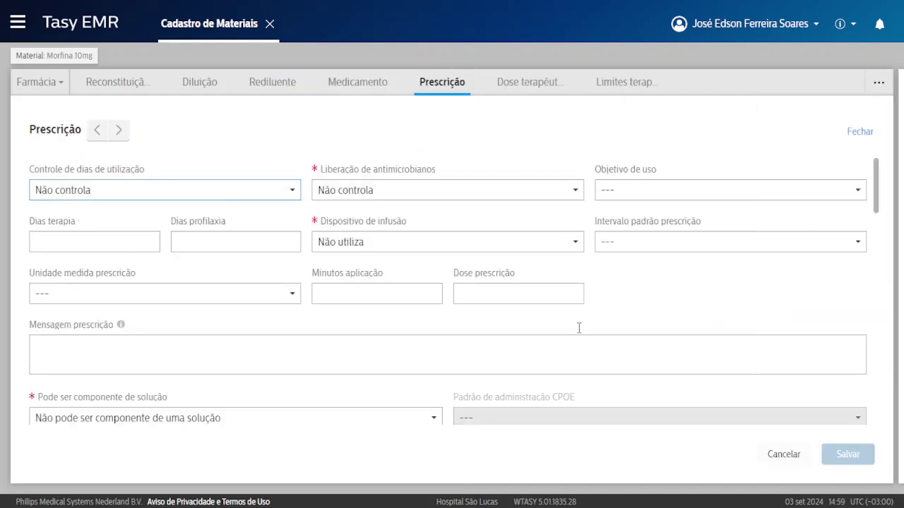
scroll(180, 287, down, 10)
scroll(186, 287, up, 3)
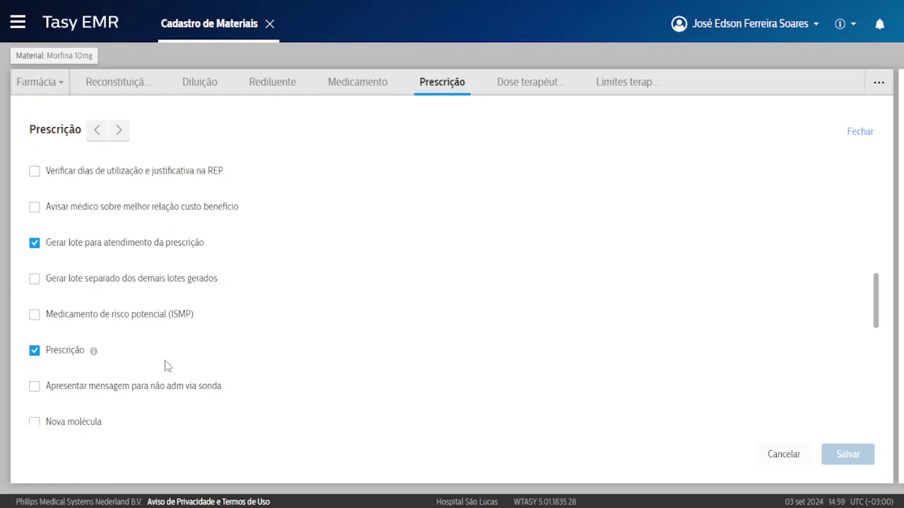
scroll(332, 261, up, 7)
Step: View the Conversão unidade section, and return to the main registration to check the Unidade medida consumo of Morfina 10mg
click(879, 83)
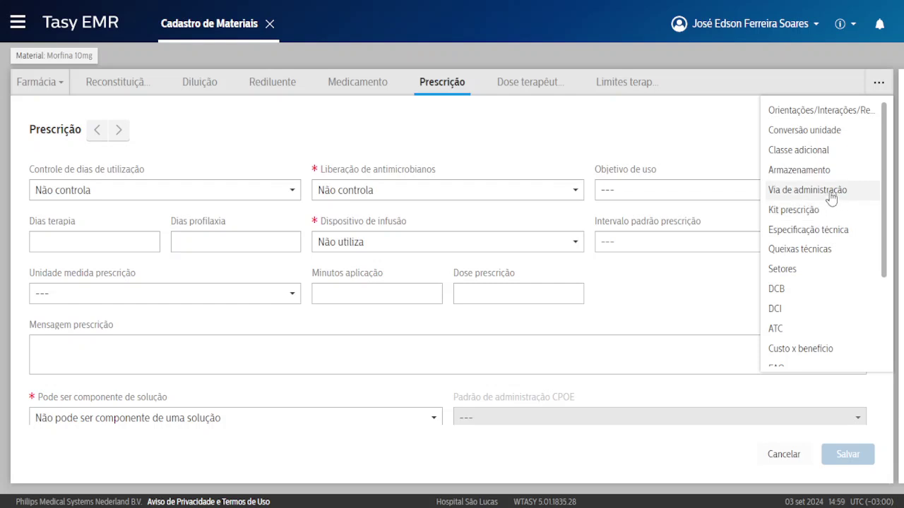
click(819, 131)
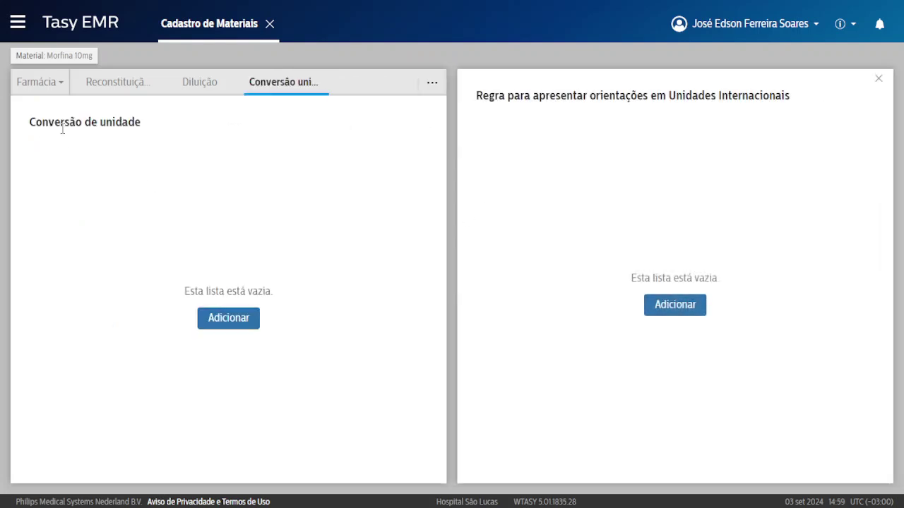
click(63, 57)
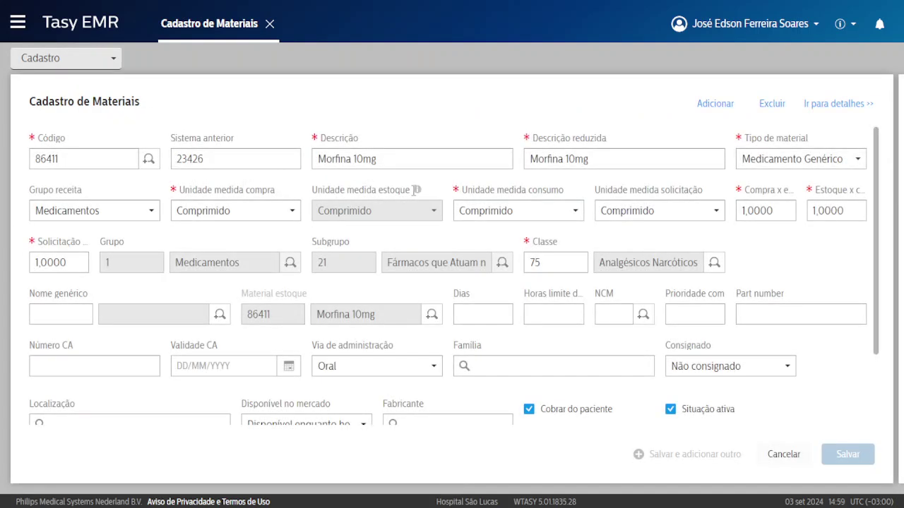
drag(509, 189, 563, 190)
click(535, 189)
Step: Go back to the Farmácia details of Morfina 10mg and open the Conversão unidade section
click(831, 107)
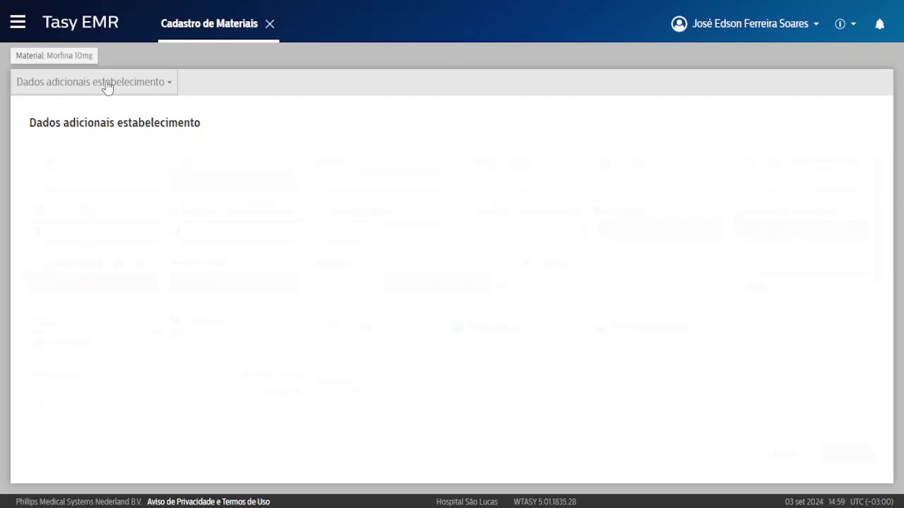
click(107, 85)
click(111, 161)
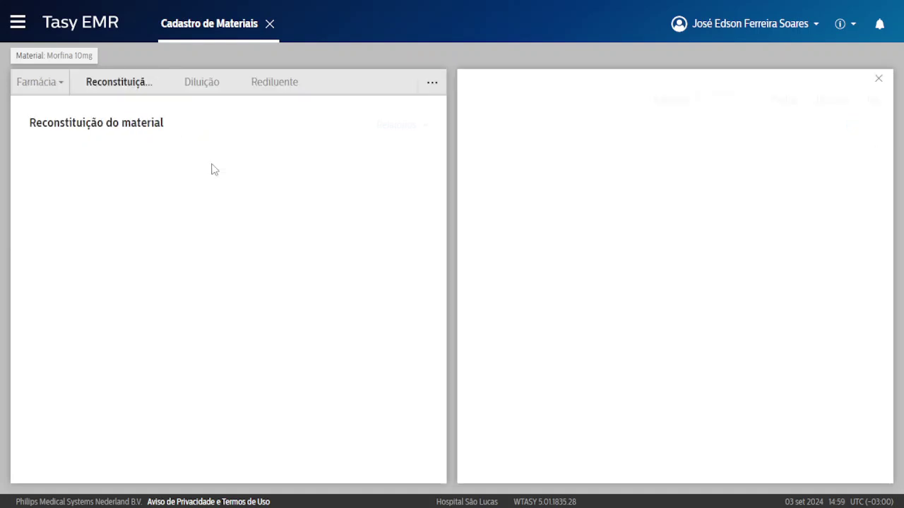
click(432, 82)
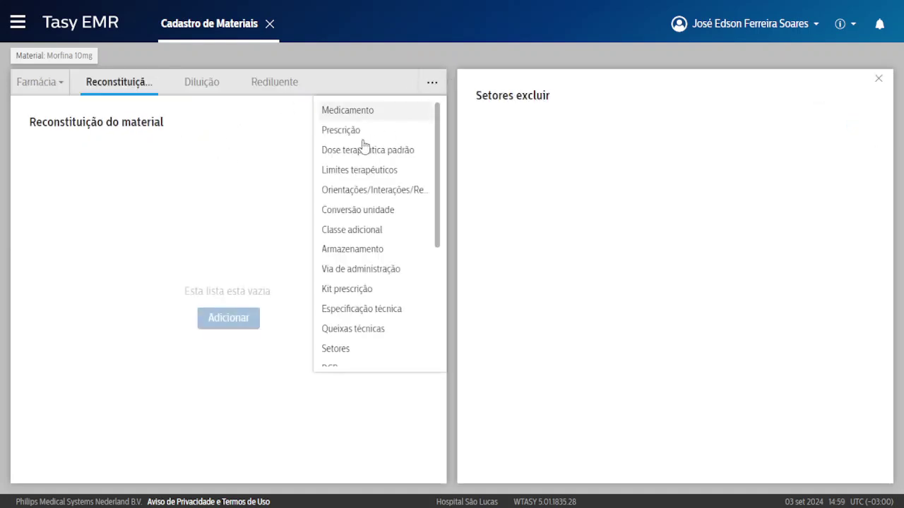
click(387, 210)
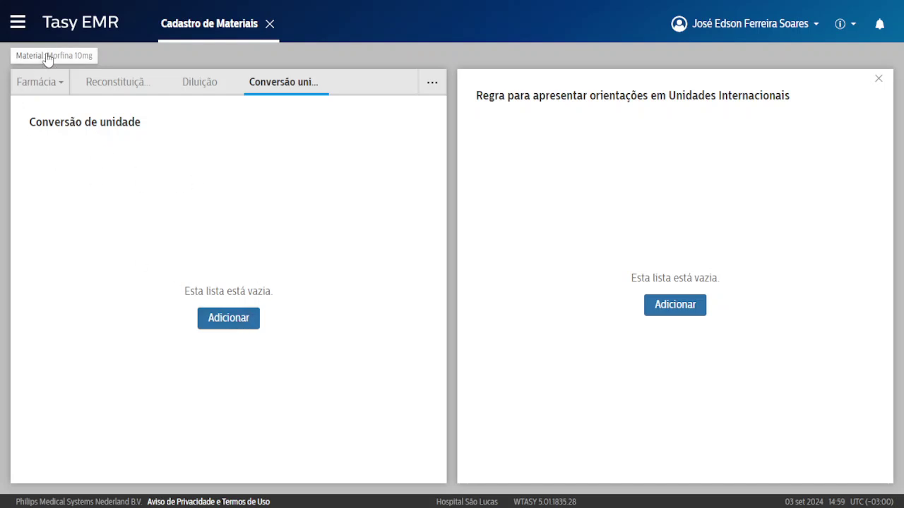
Step: Add a unit conversion with Unidade de medida Gotas and Prioridade 1
click(231, 327)
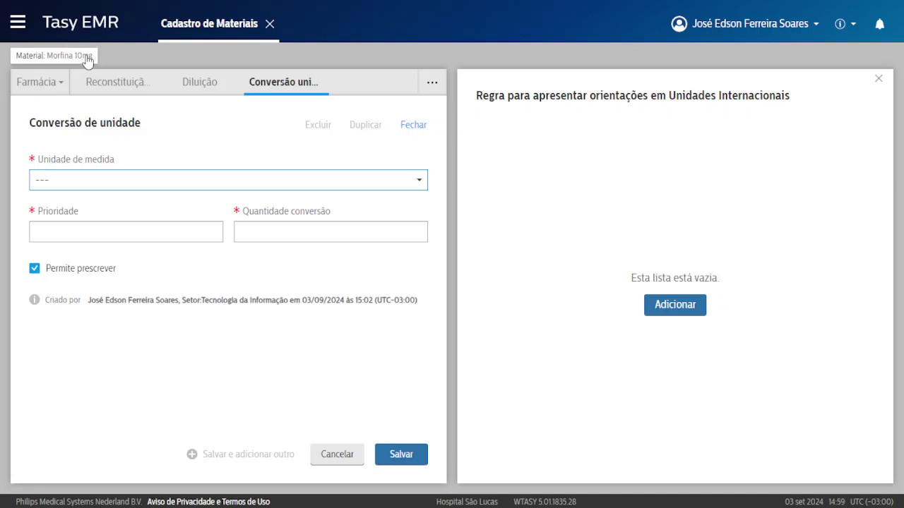
click(77, 182)
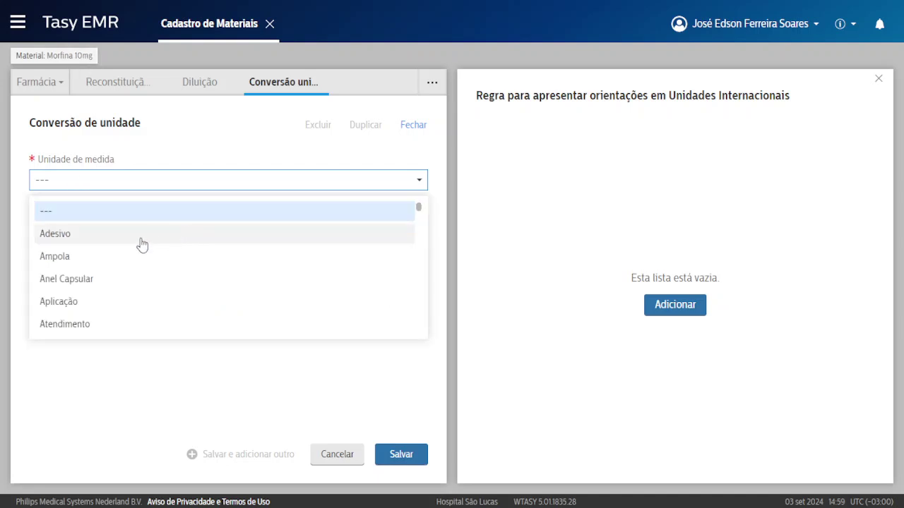
text(gotas)
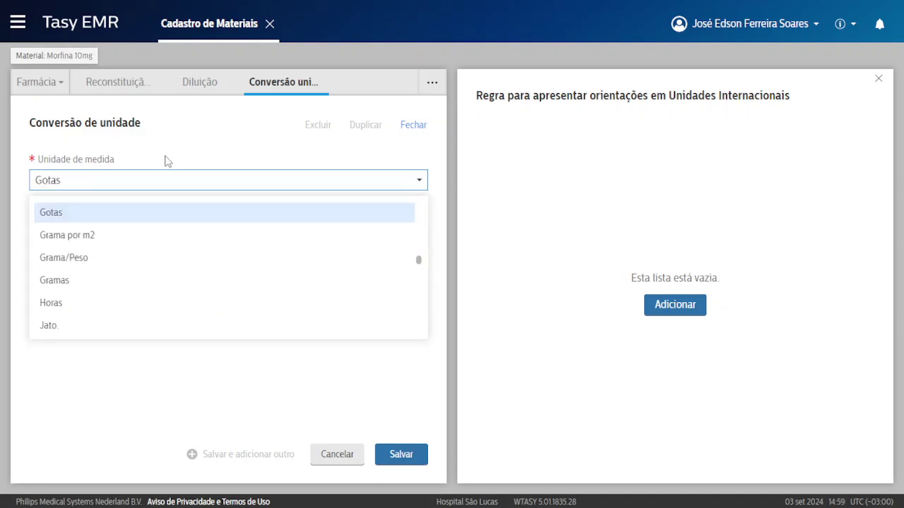
click(70, 213)
click(82, 235)
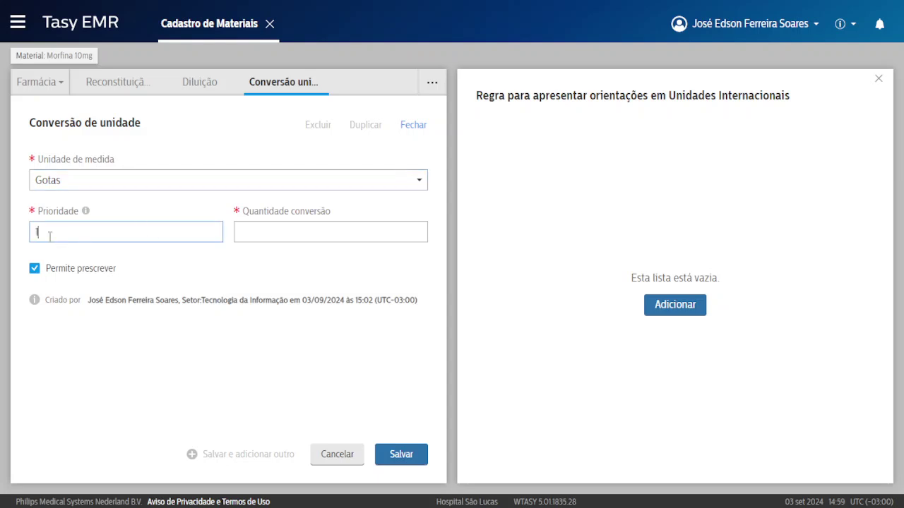
double_click(41, 211)
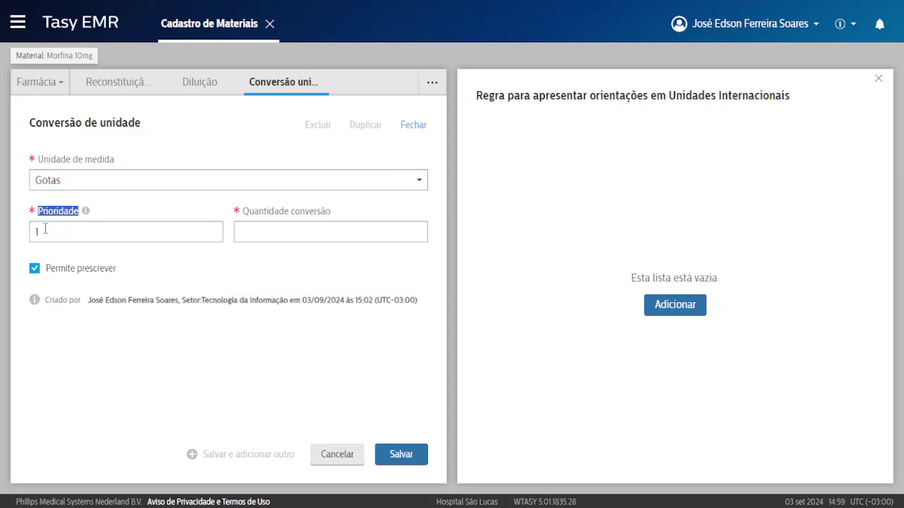
double_click(44, 228)
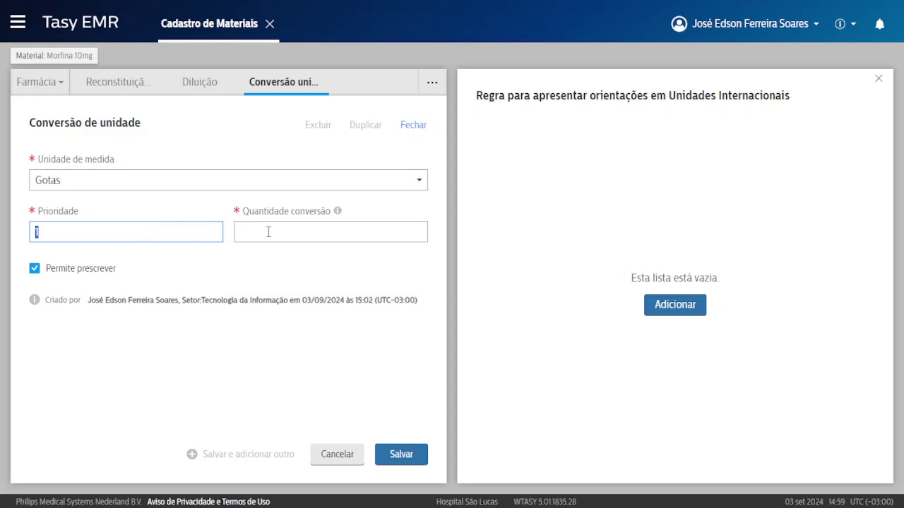
Step: Set the Quantidade conversão of the Gotas conversion to 10 and save the record
click(311, 232)
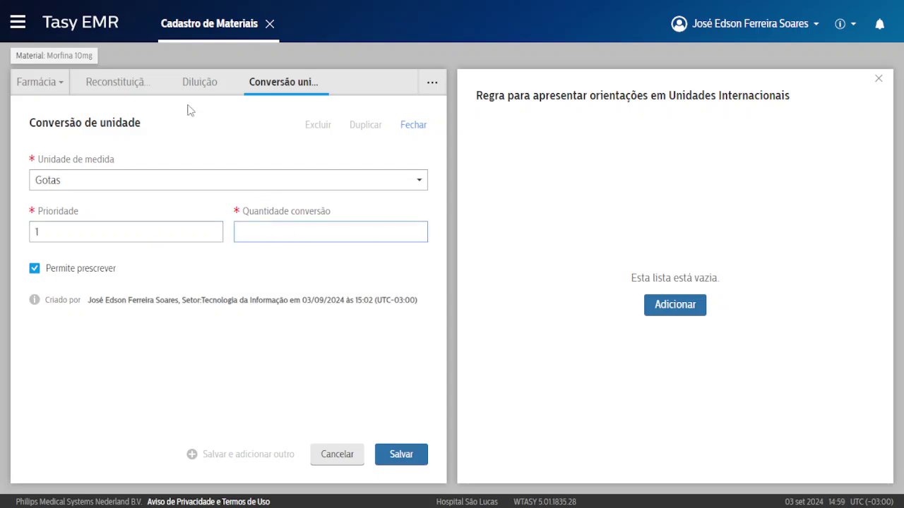
click(65, 61)
drag(227, 212, 299, 212)
click(279, 224)
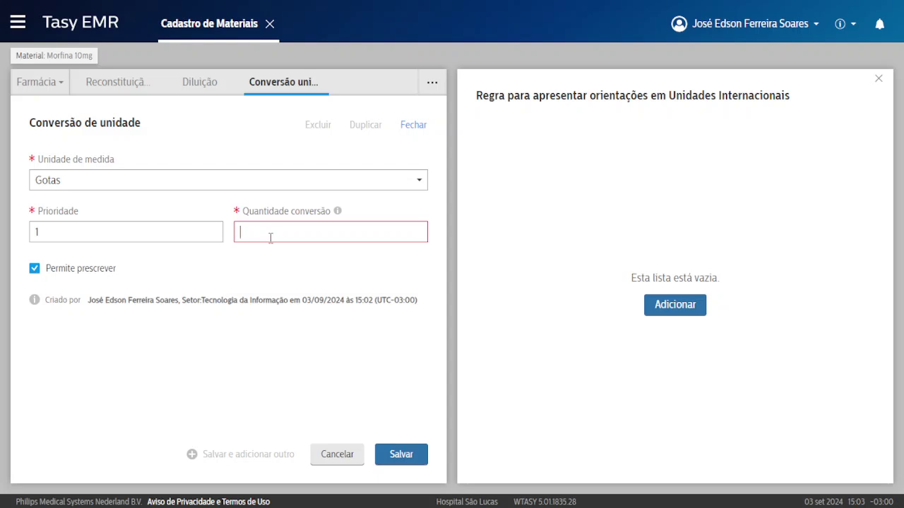
text(10)
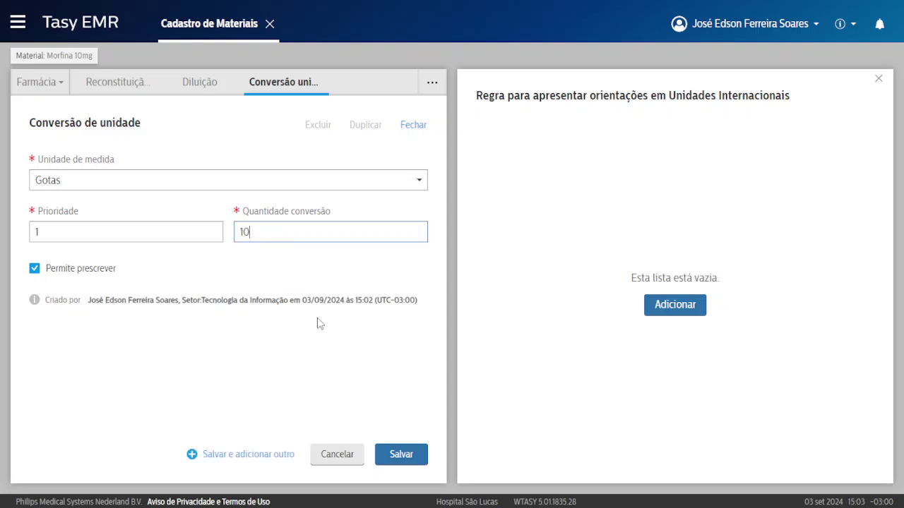
click(401, 454)
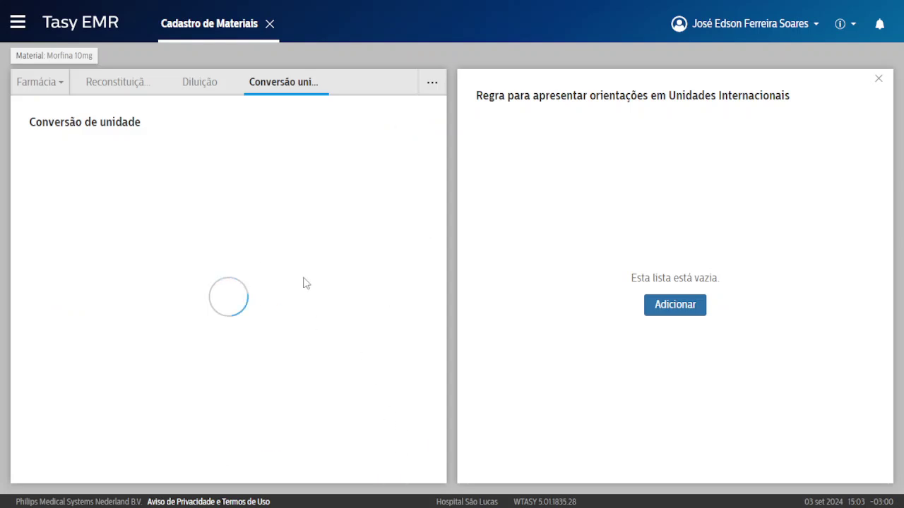
click(274, 126)
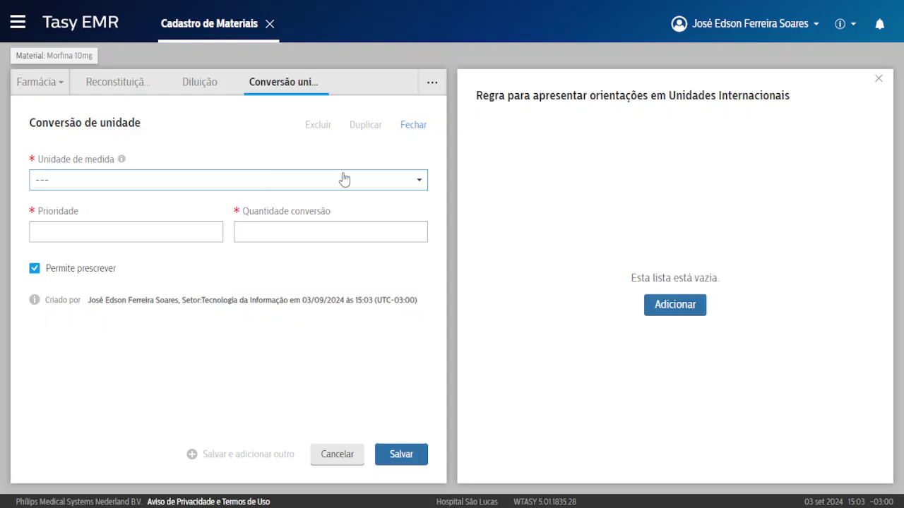
click(415, 126)
click(361, 321)
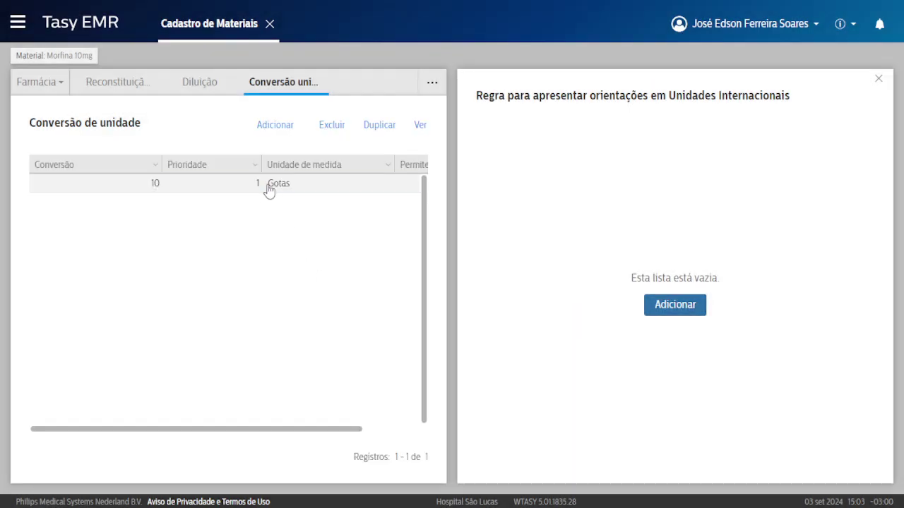
Step: Examine the Conversão, Prioridade and Unidade de medida of the saved Gotas record in the Conversão de unidade list
drag(268, 191, 317, 192)
click(145, 187)
double_click(145, 187)
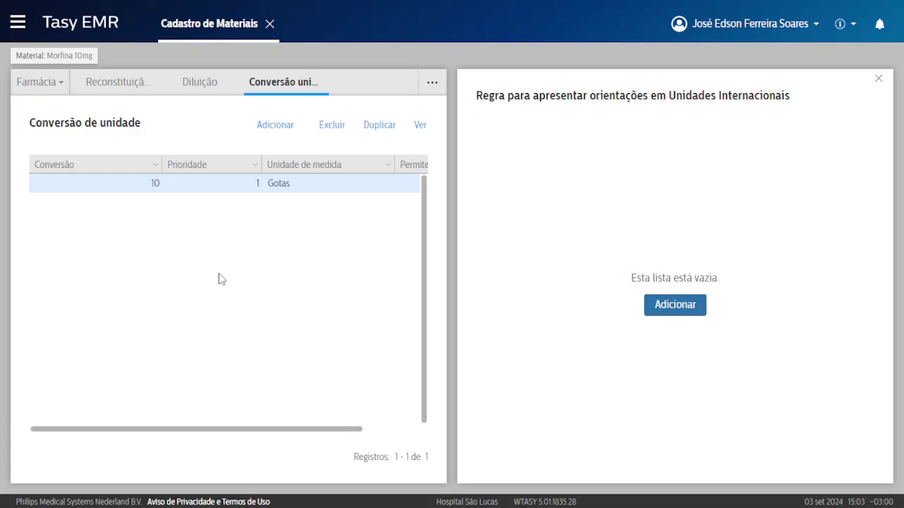
drag(29, 122, 141, 123)
click(100, 120)
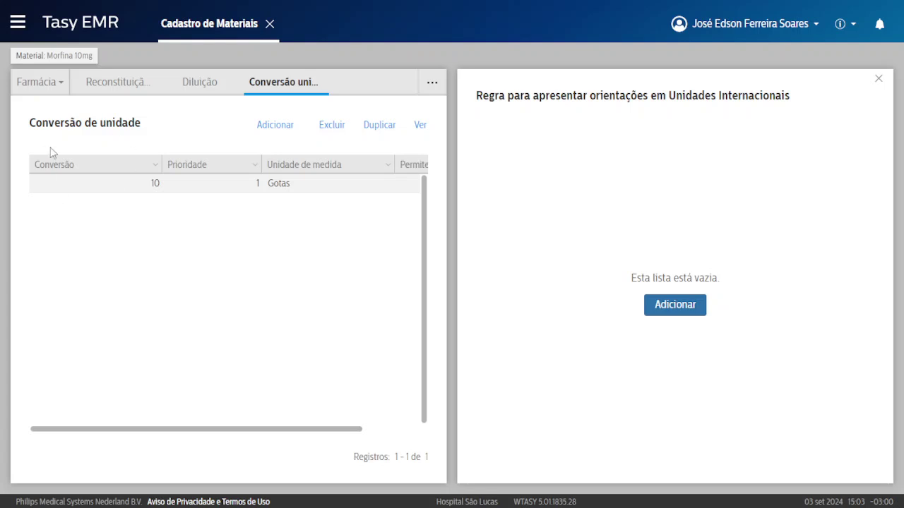
drag(68, 125, 138, 124)
click(73, 92)
Step: Return to the main registration of Morfina 10mg and check its Unidade medida compra and Unidade medida estoque fields
click(64, 55)
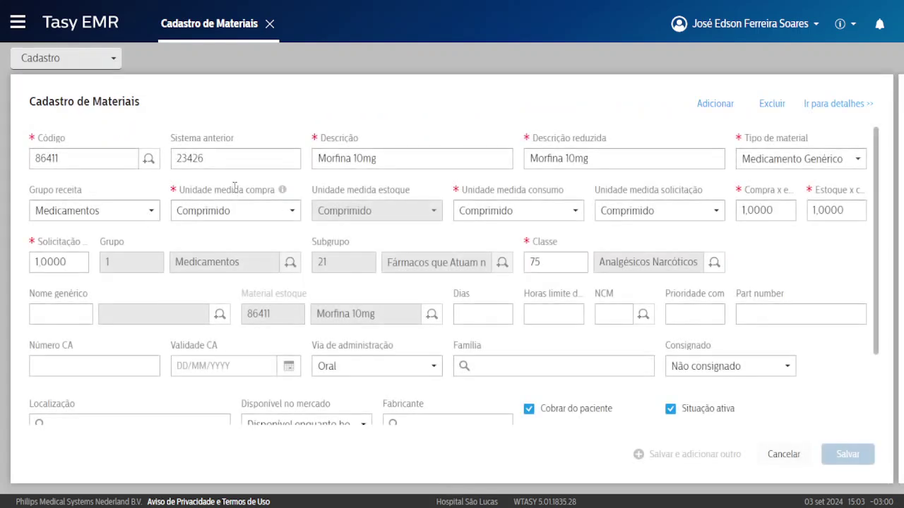
drag(235, 187, 269, 190)
click(408, 191)
Step: Go to the details of Morfina 10mg again and display the Conversão de unidade list under Farmácia
click(831, 108)
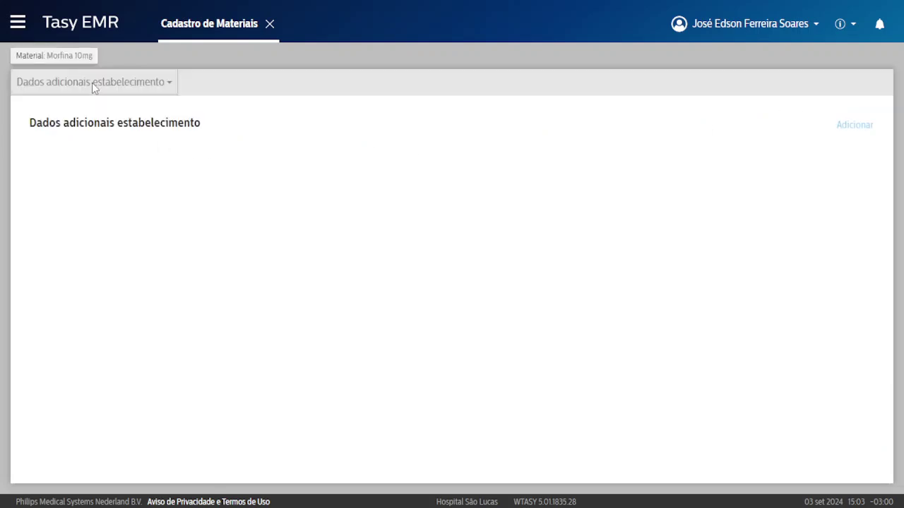
click(93, 83)
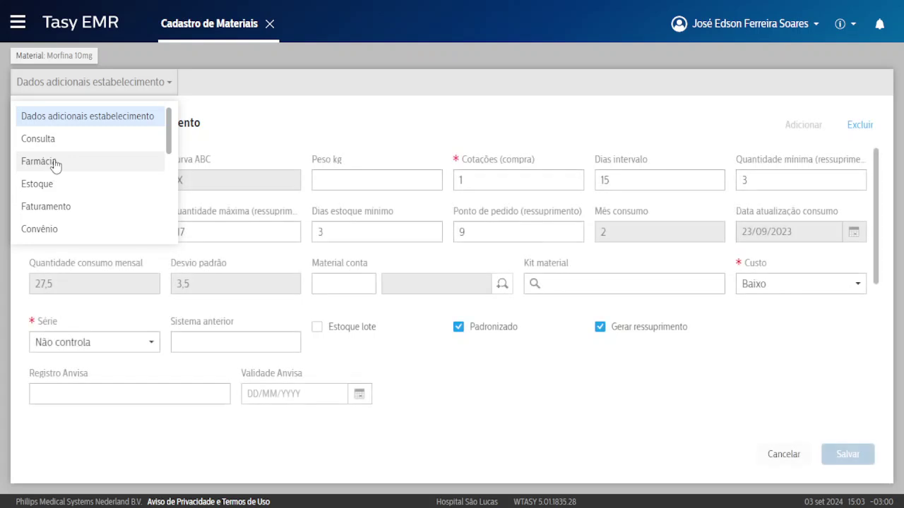
click(55, 164)
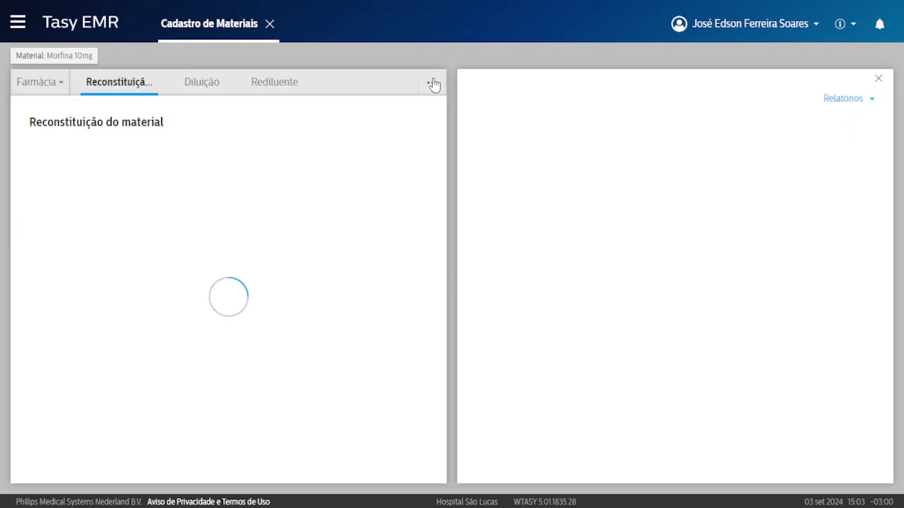
click(433, 83)
click(355, 212)
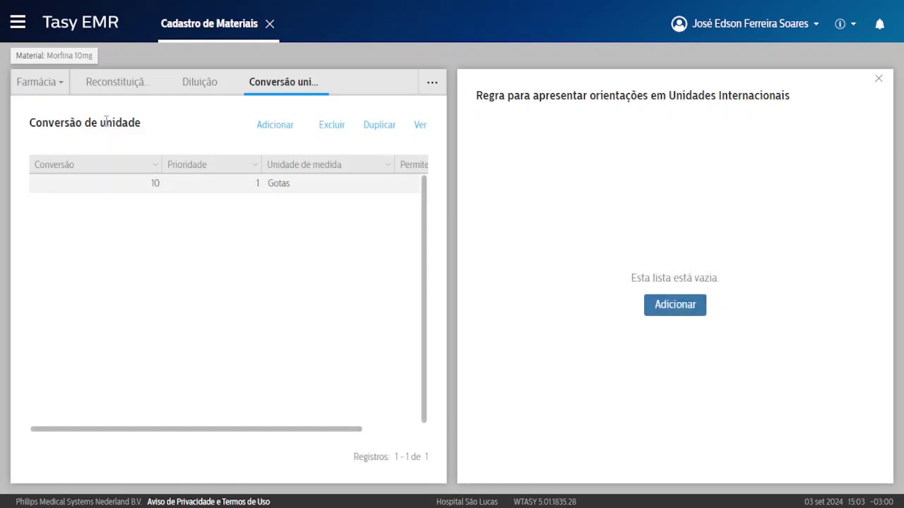
drag(30, 124, 98, 124)
click(228, 124)
Step: Add and save a Microgramas unit conversion with Prioridade 2 and Quantidade conversão 100, and compare it with the Gotas record
click(269, 133)
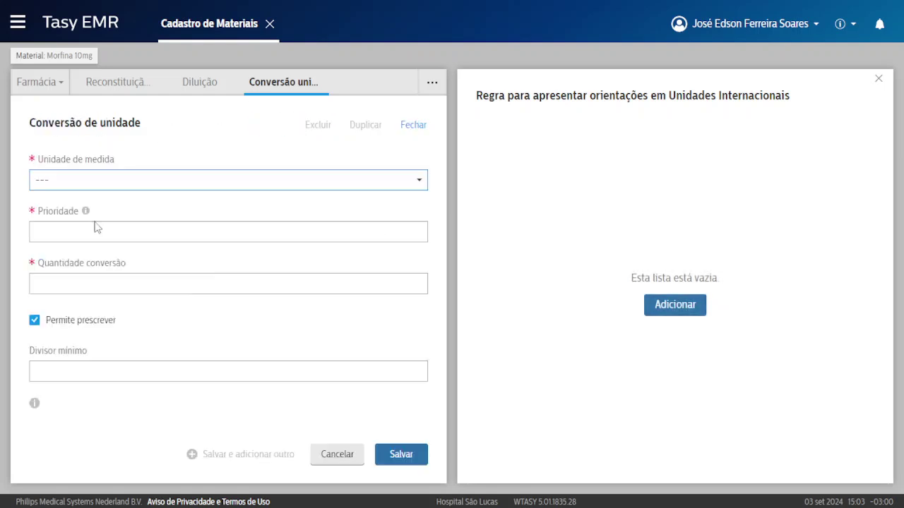
click(147, 181)
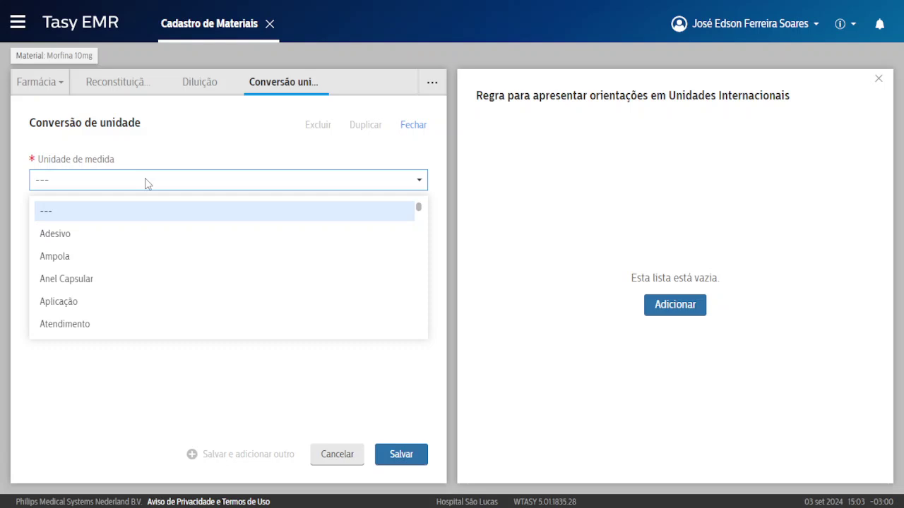
text(micro)
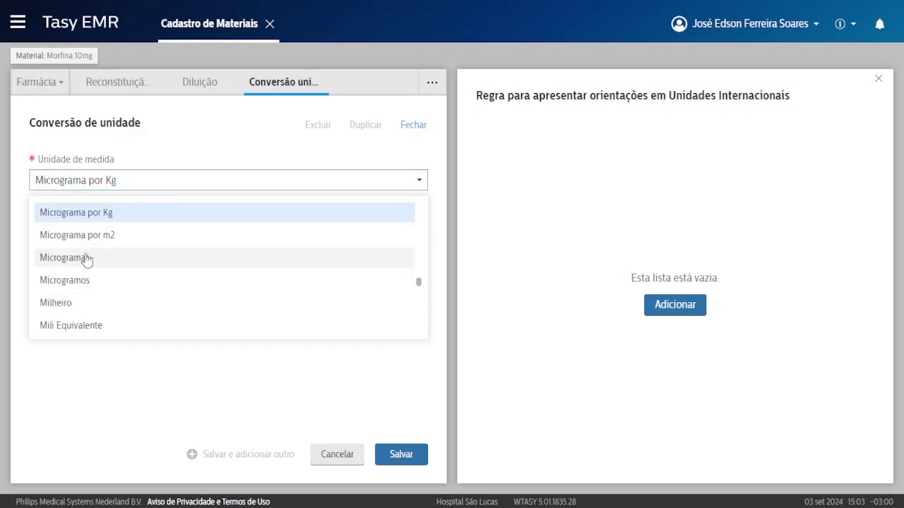
click(85, 259)
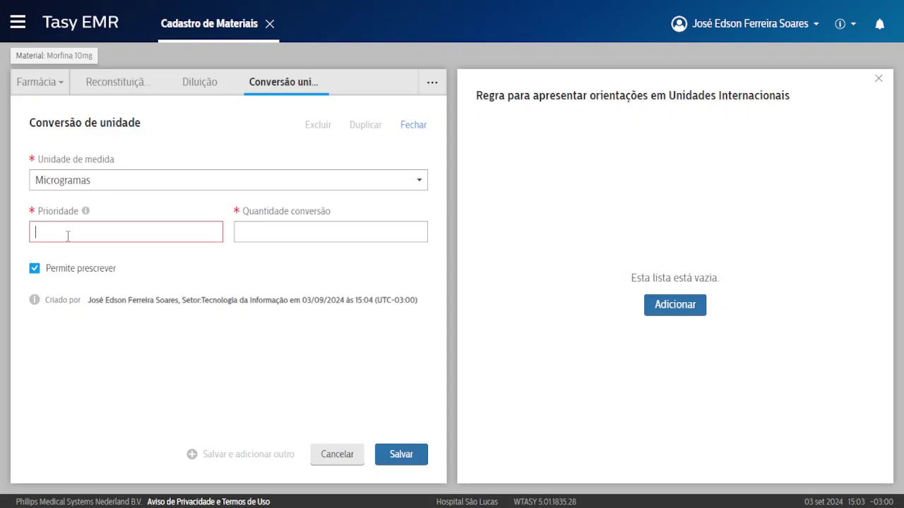
click(261, 223)
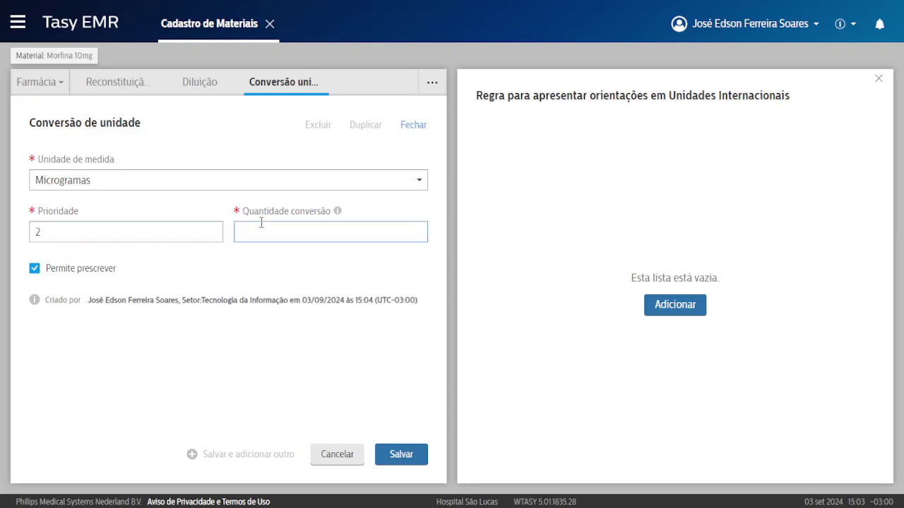
text(100)
key(Return)
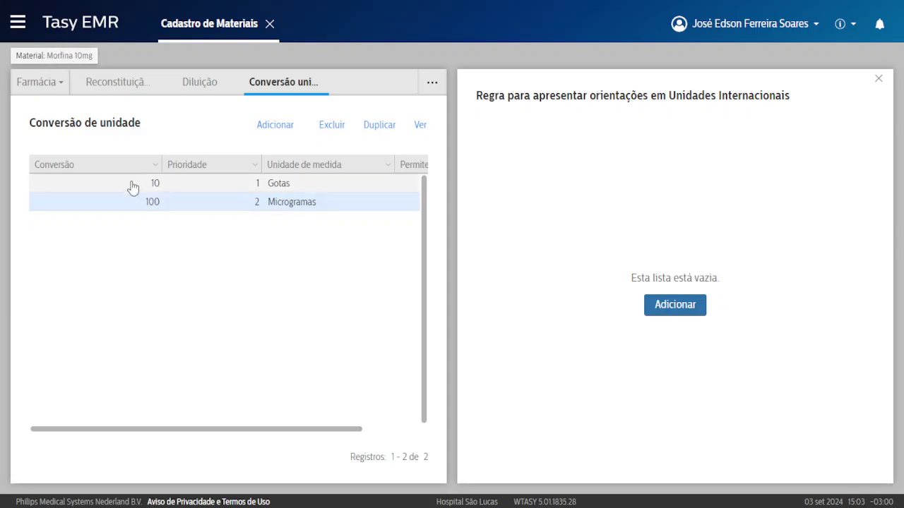
double_click(258, 203)
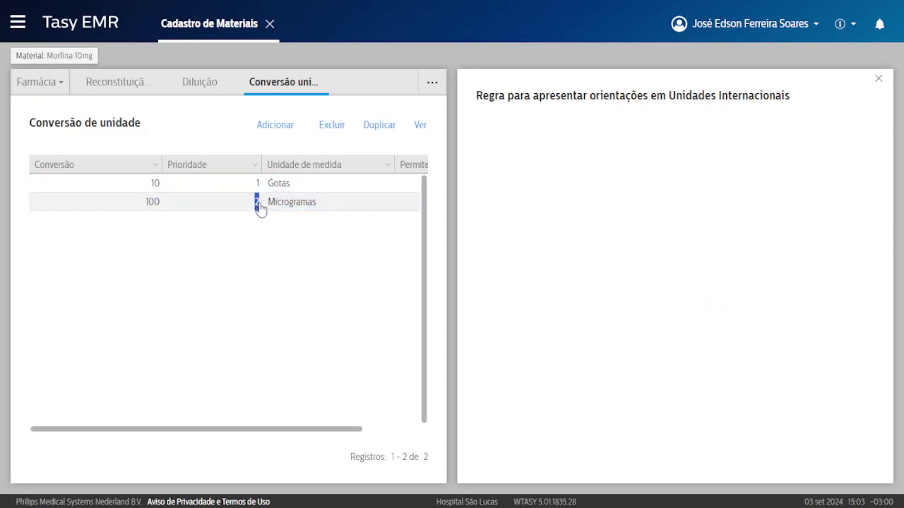
double_click(278, 185)
double_click(304, 203)
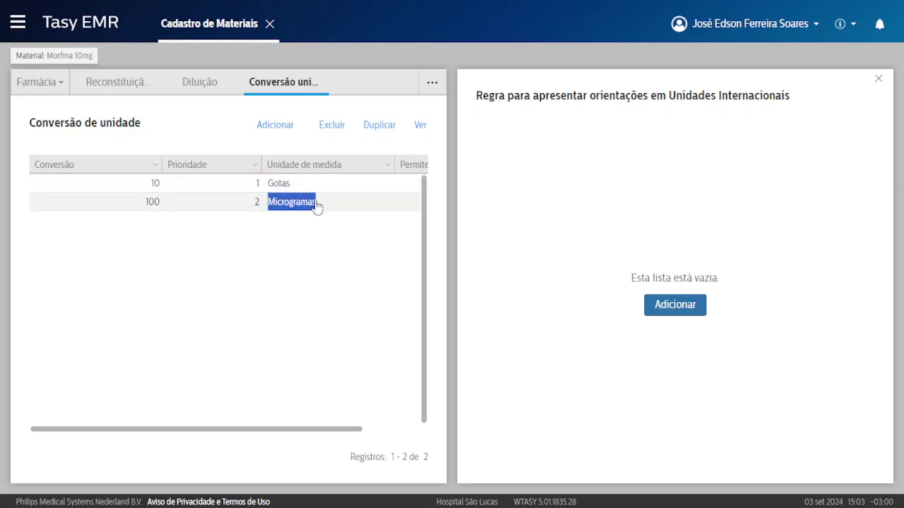
click(272, 242)
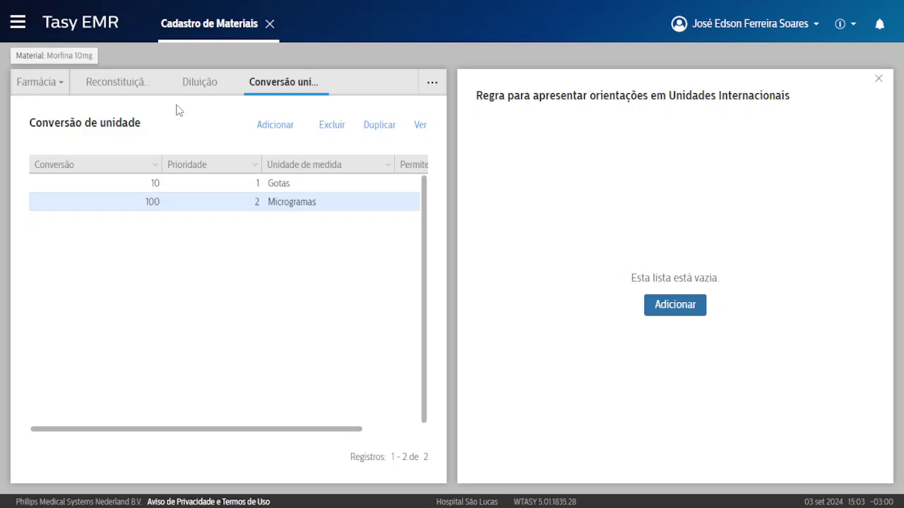
Step: Open the Kit prescrição section in the Farmácia details of Morfina 10mg
click(430, 83)
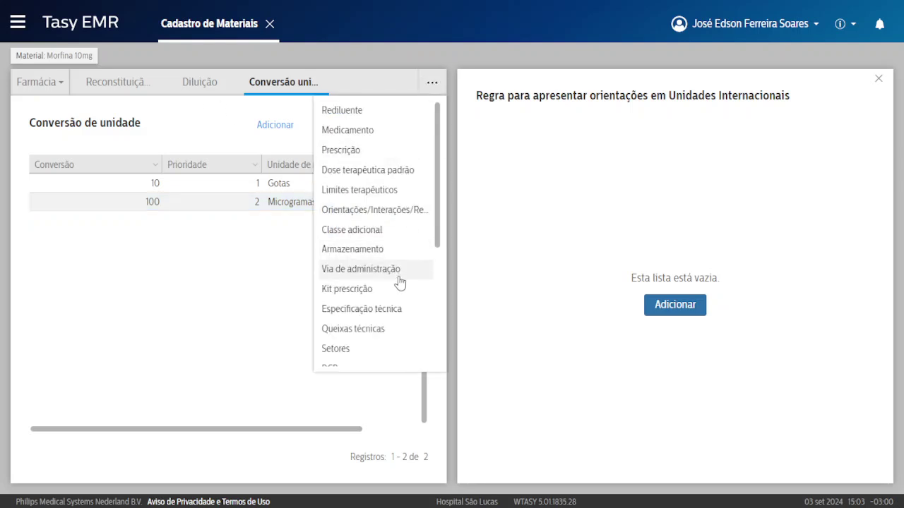
click(298, 296)
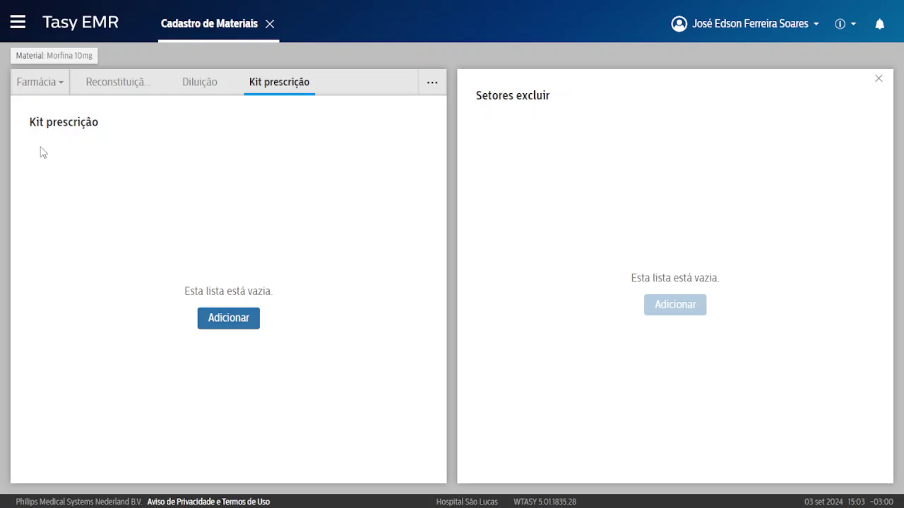
drag(30, 125, 128, 127)
click(85, 152)
drag(30, 125, 125, 125)
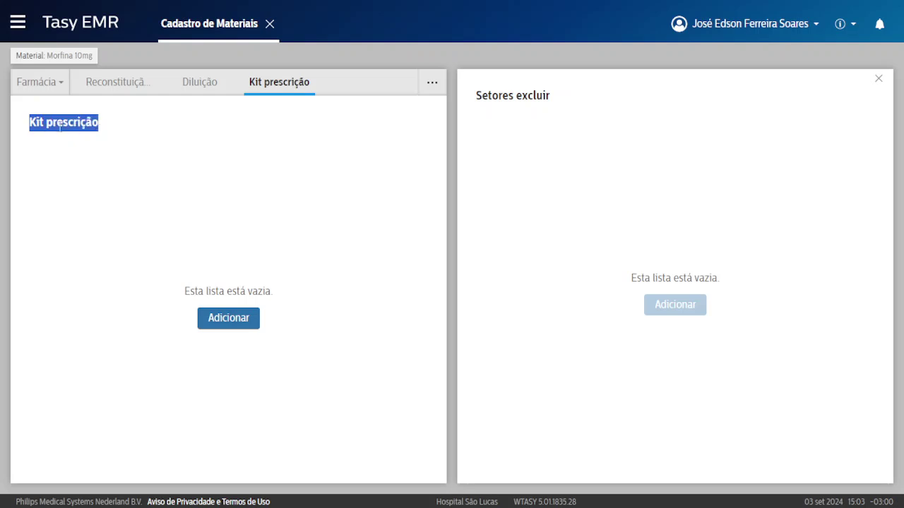
Step: Start a new Kit prescrição record and choose Kit Modelo Aplicação as the Kit in the Então section
click(232, 293)
click(246, 324)
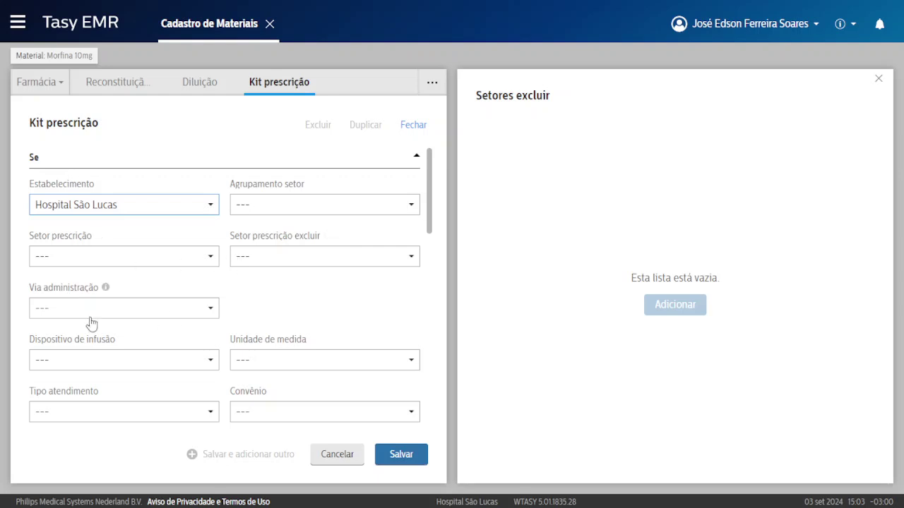
scroll(92, 323, down, 10)
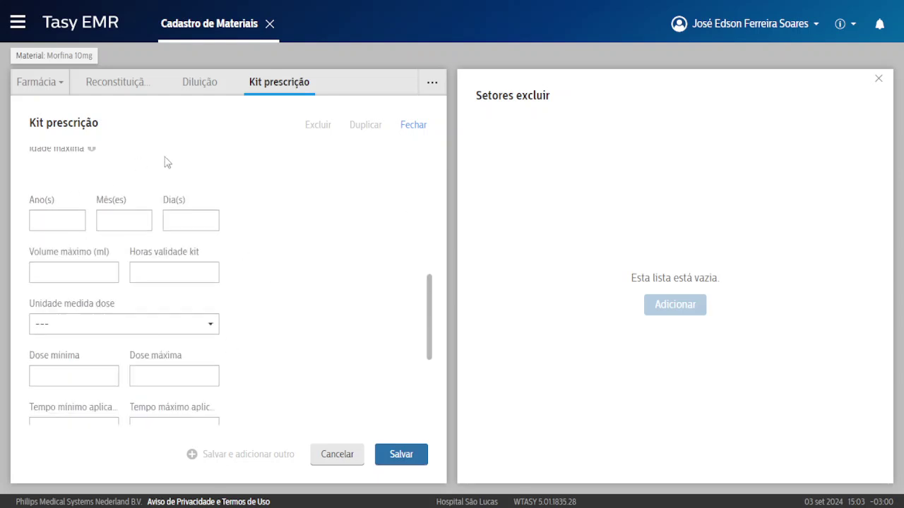
scroll(297, 255, down, 3)
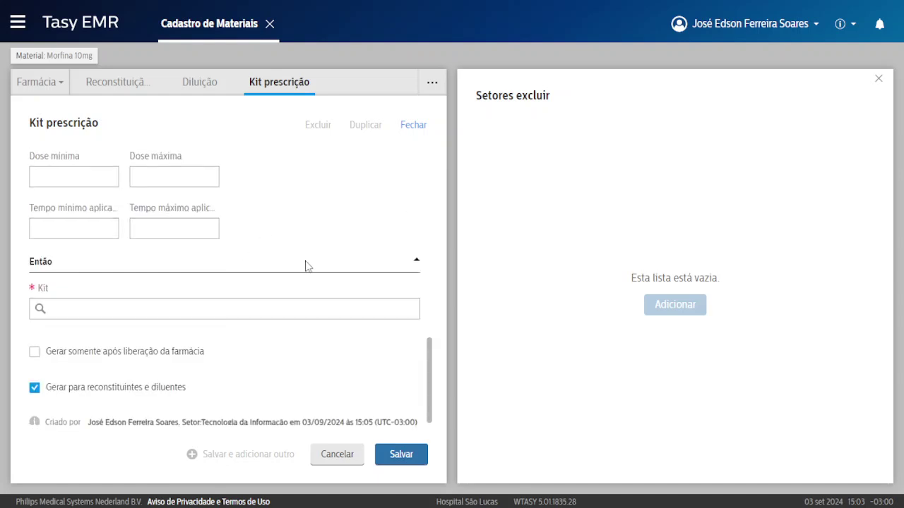
click(63, 305)
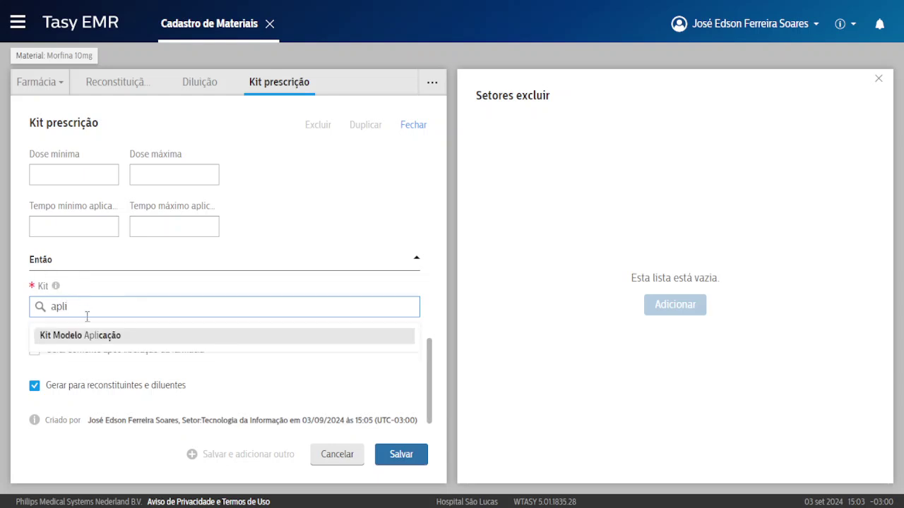
click(78, 335)
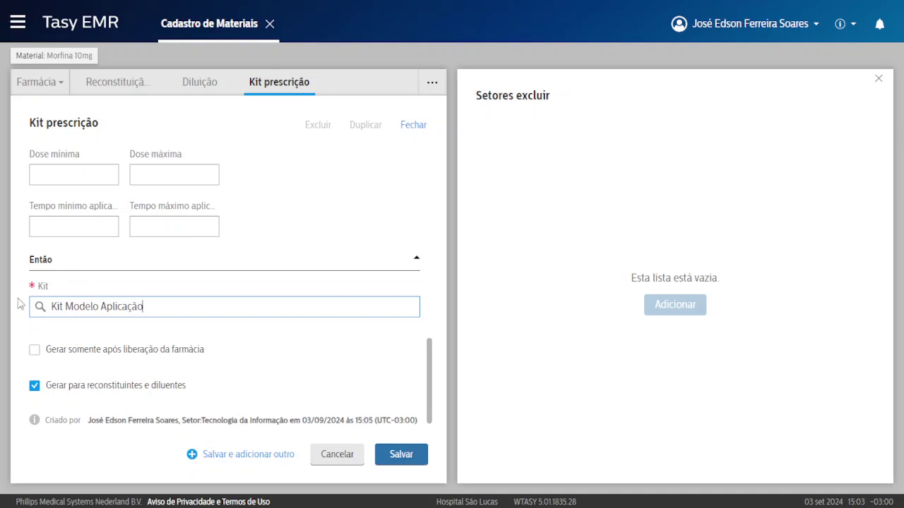
triple_click(122, 306)
click(122, 305)
Step: Find and open the Administração de Estoques function, and display its Kit materiais view
click(17, 26)
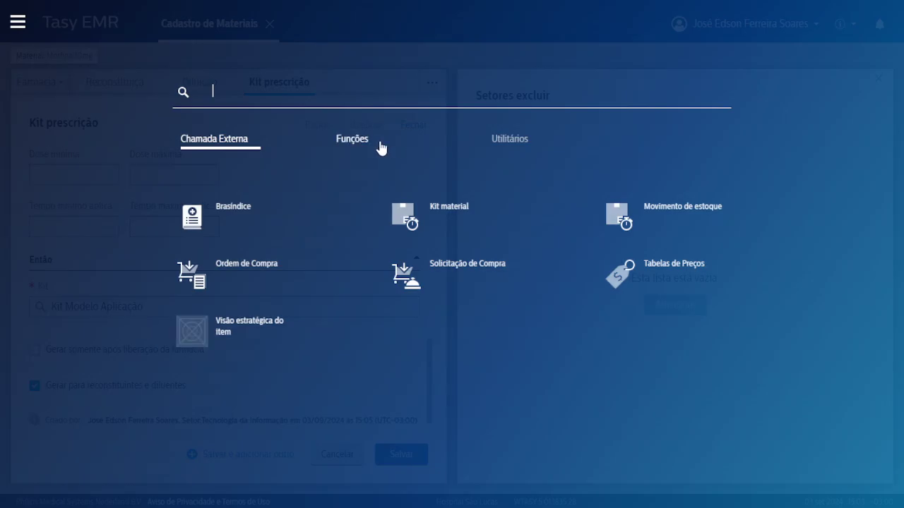
click(378, 145)
text(est)
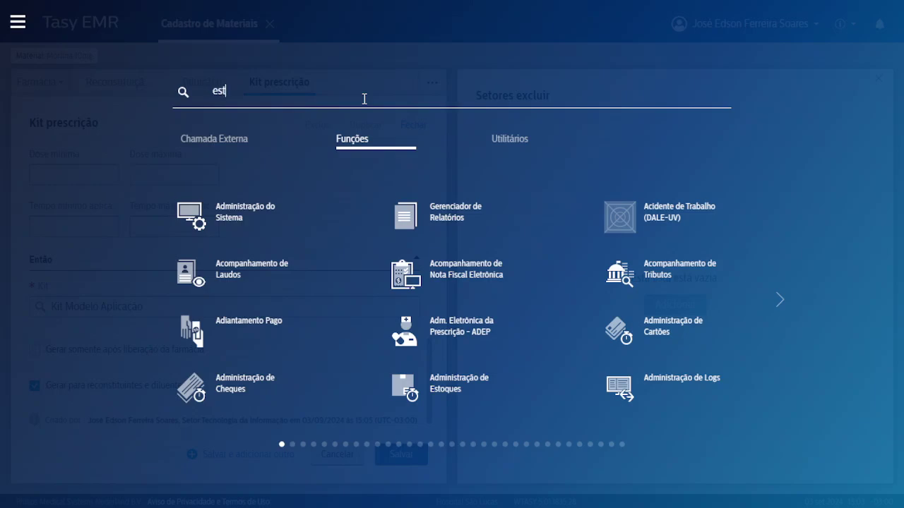
text(o)
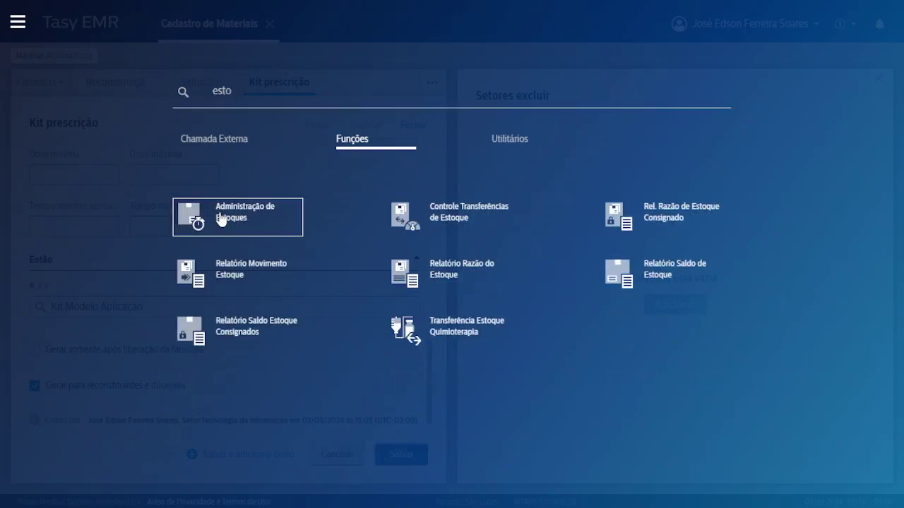
click(221, 219)
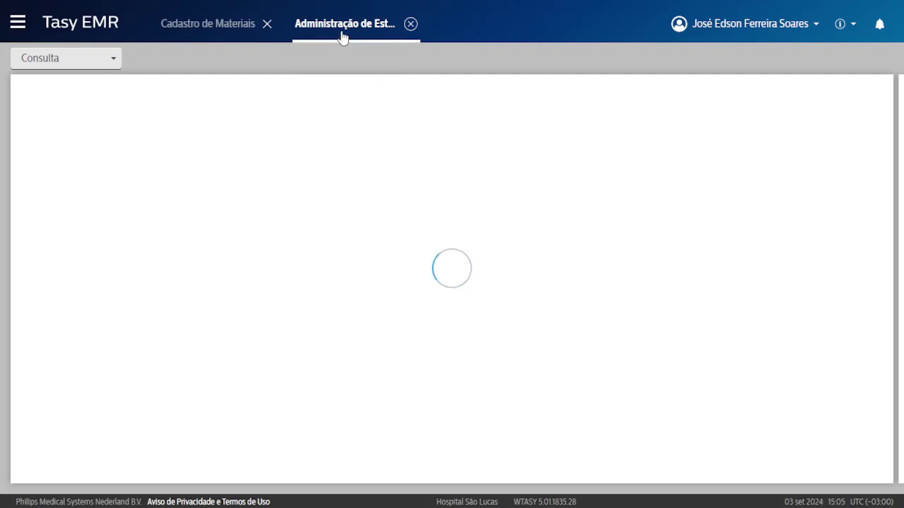
click(78, 61)
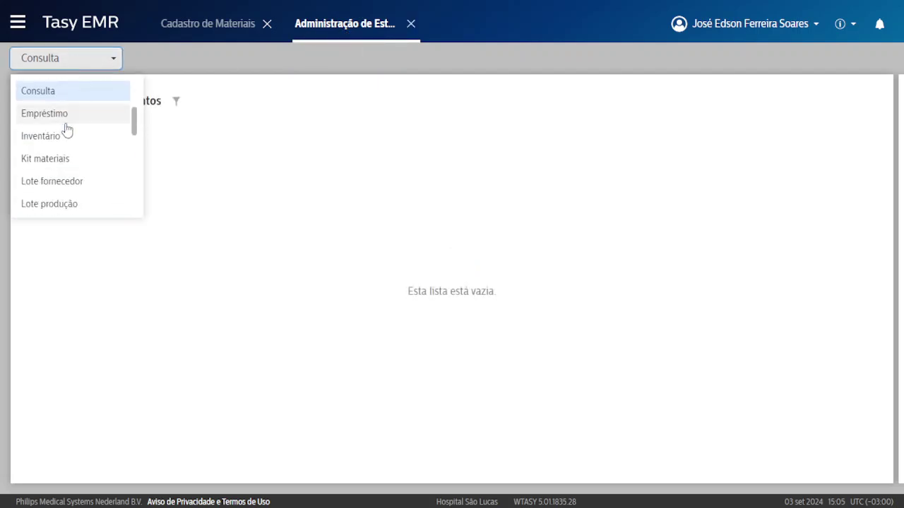
click(56, 162)
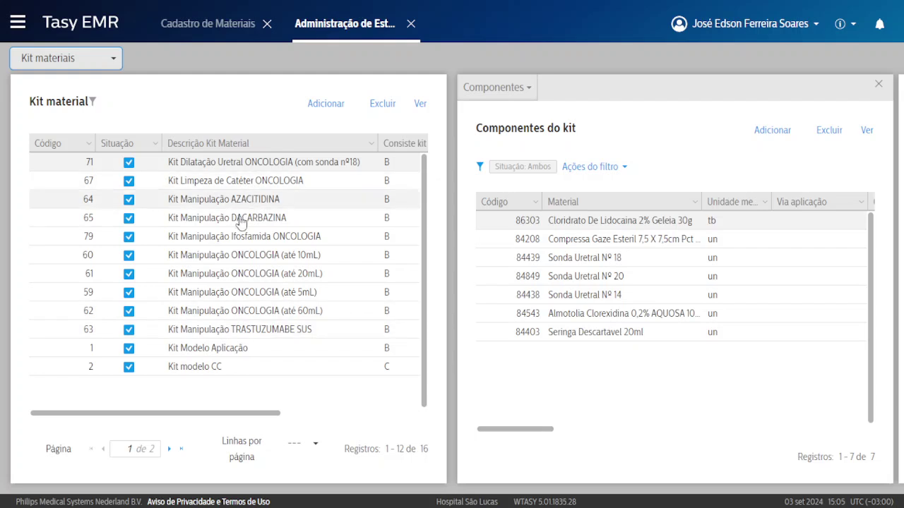
Step: Open the Kit Modelo Aplicação record and examine its components, Tipo and generation settings
click(223, 355)
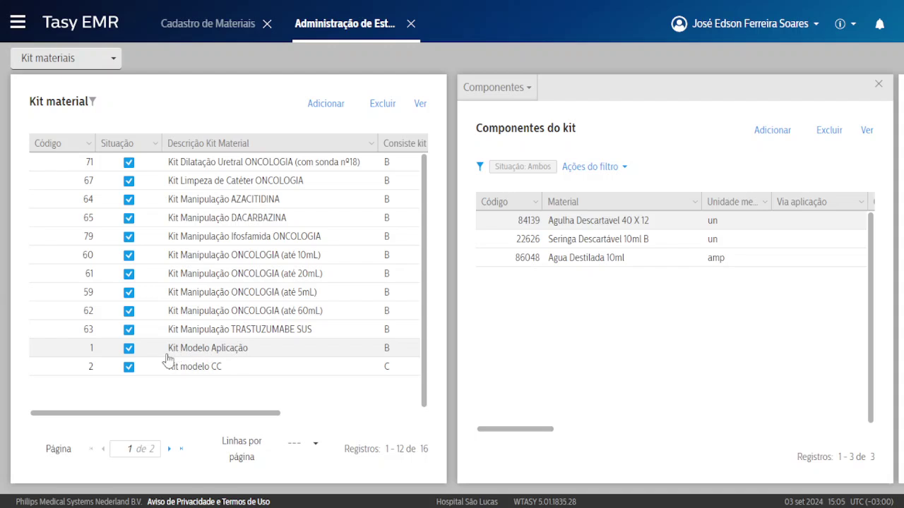
click(421, 106)
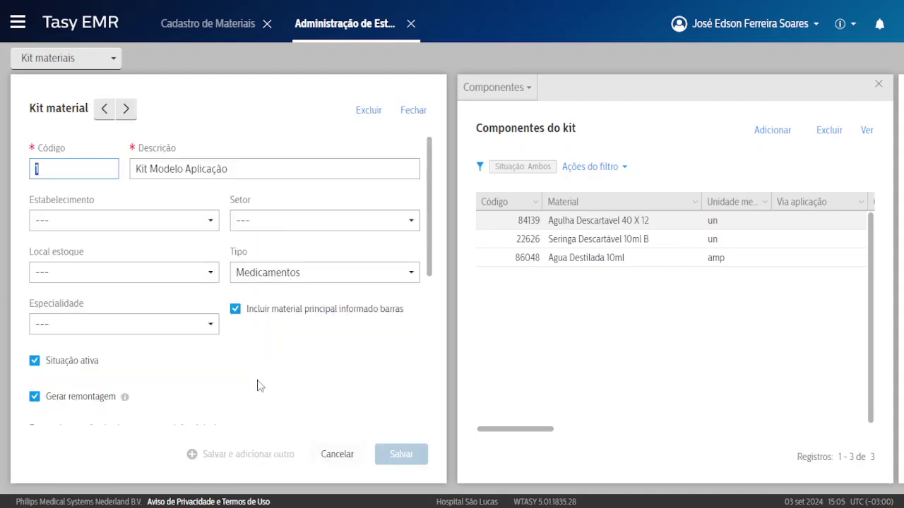
scroll(258, 381, down, 1)
click(248, 213)
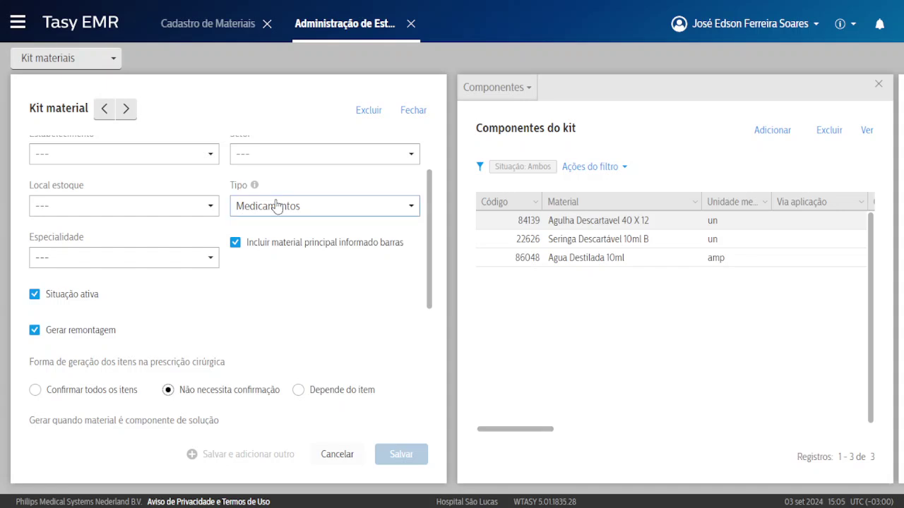
Step: Close the Kit Modelo Aplicação record and return to the Kit material list
scroll(246, 290, up, 3)
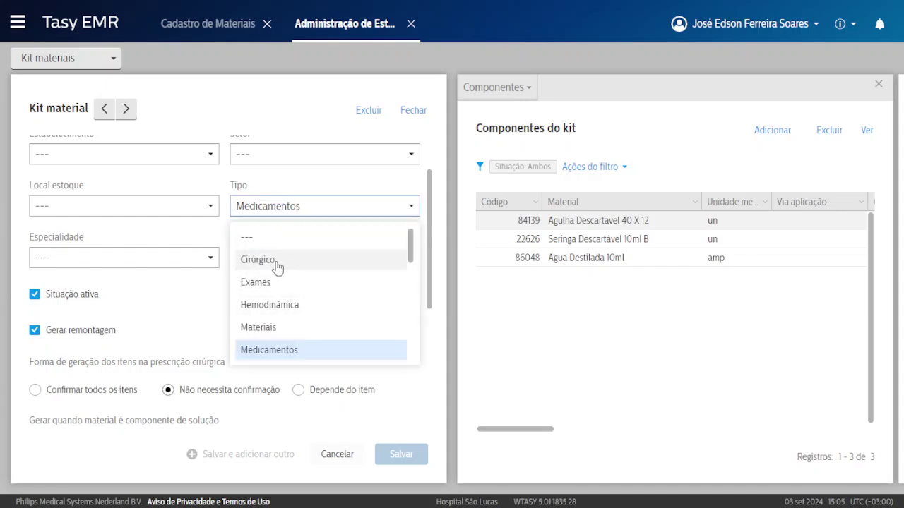
click(419, 114)
click(419, 119)
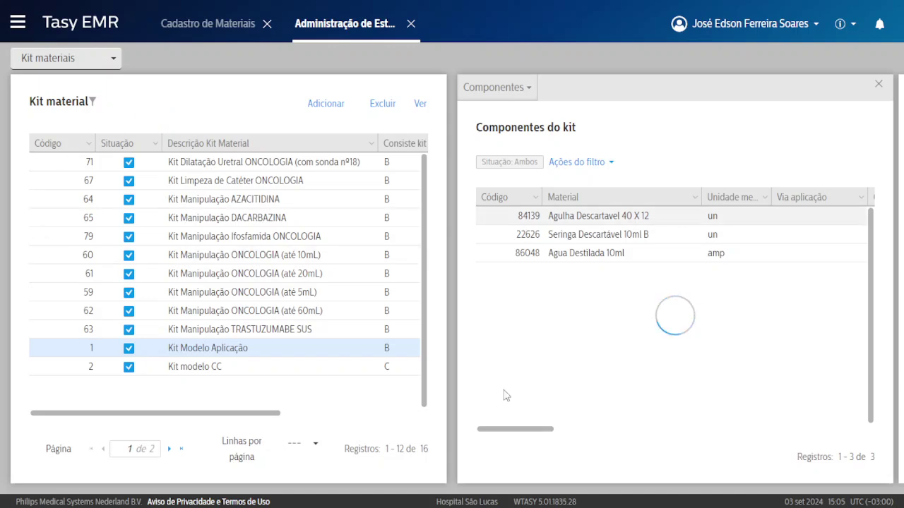
Step: Switch to Google Calendar and examine the Treinamentos de Cadastros - Cadastro de Kits event on 4 September 2024
mouse_move(433, 8)
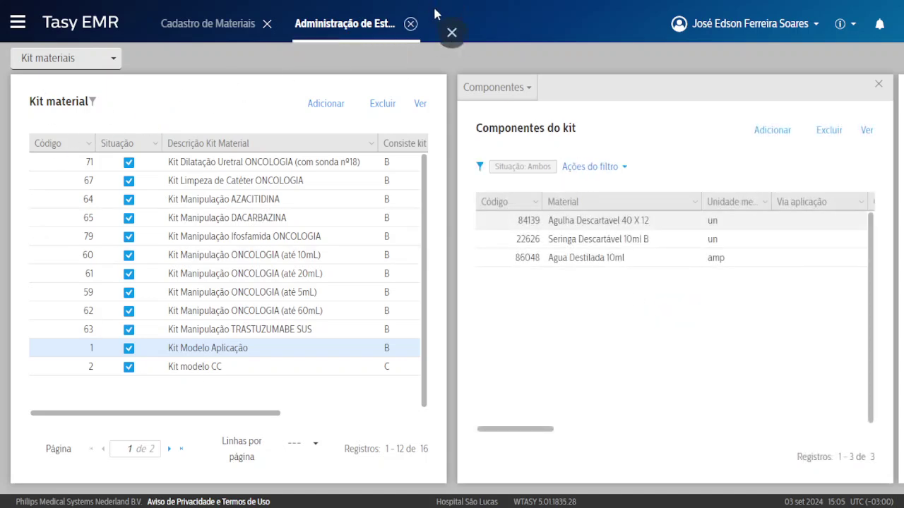
click(453, 42)
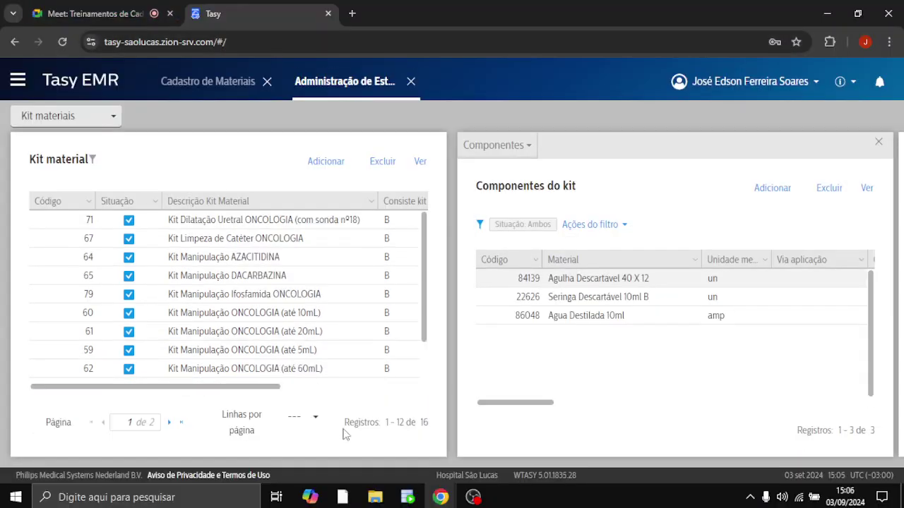
click(342, 497)
click(14, 103)
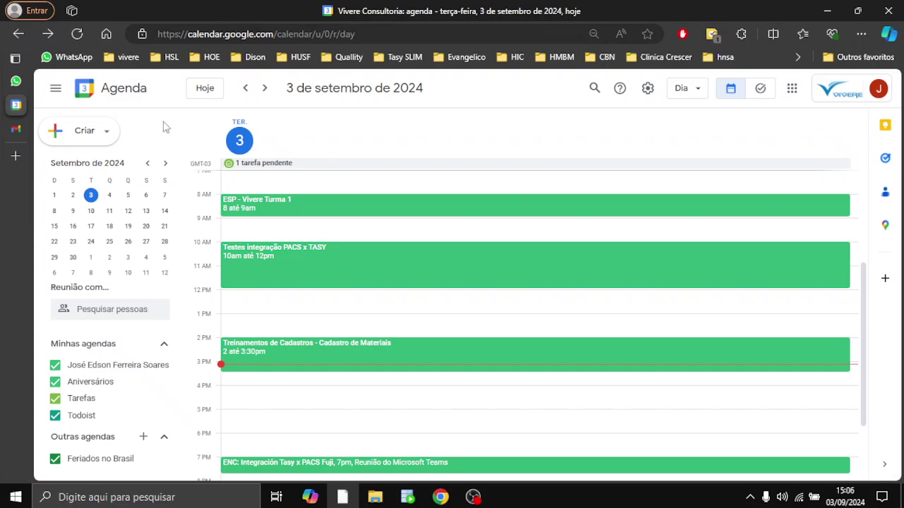
click(263, 88)
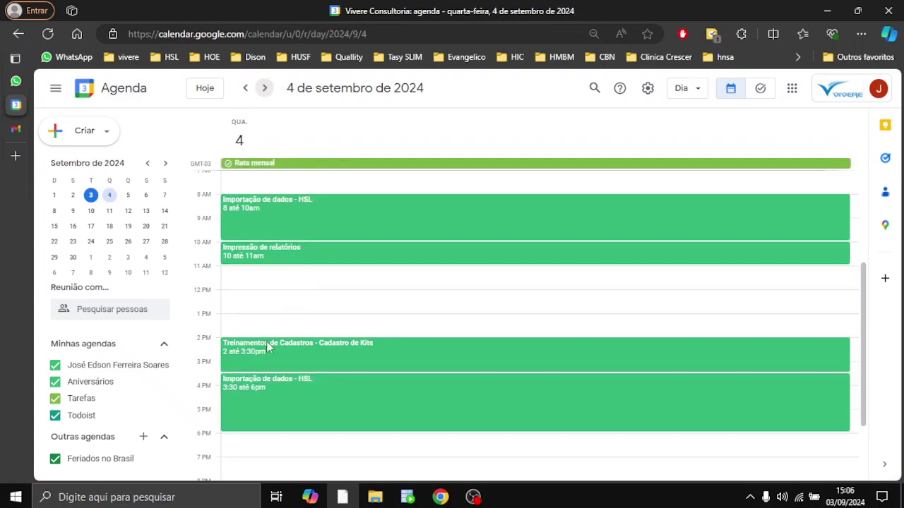
click(282, 362)
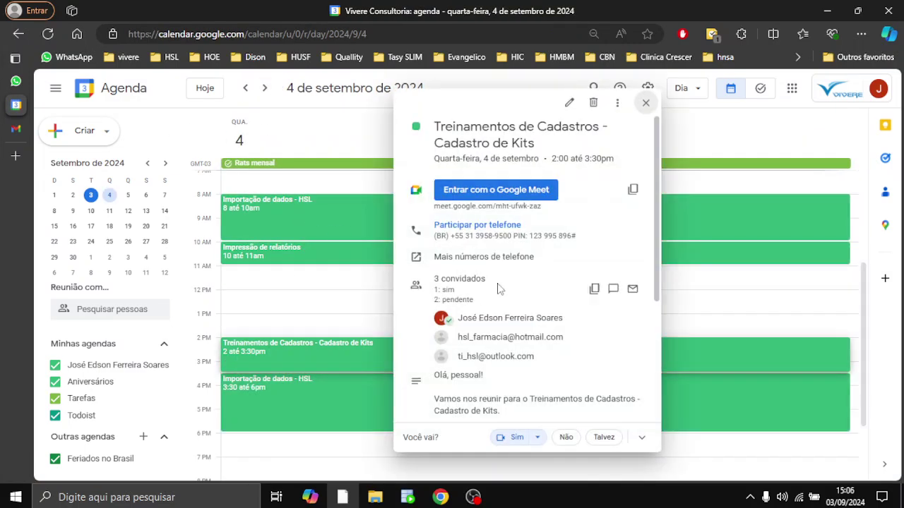
drag(439, 137, 530, 144)
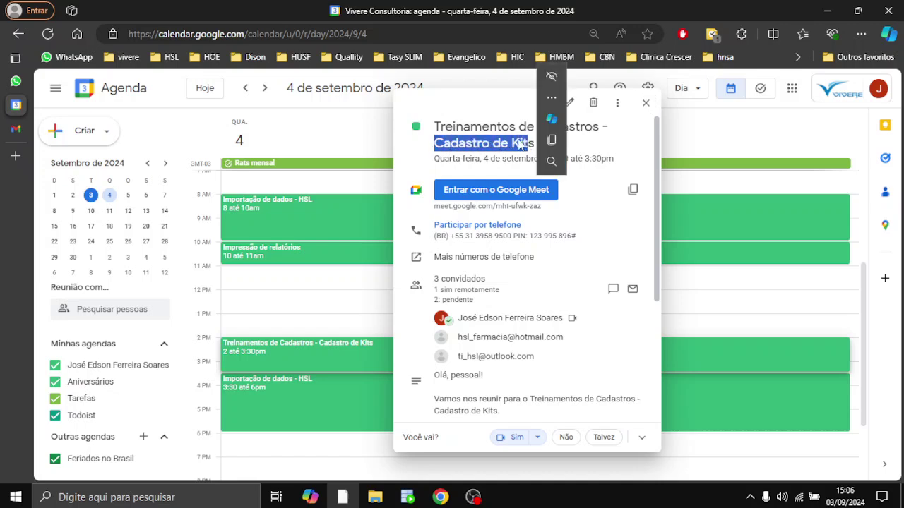
click(515, 141)
double_click(523, 144)
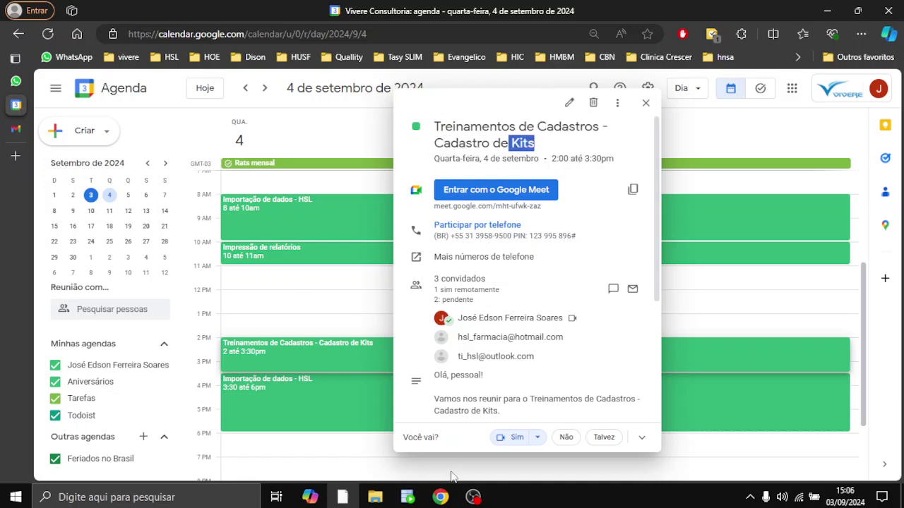
Step: Switch back to Tasy EMR in full screen and examine the materials listed as components of Kit Modelo Aplicação
mouse_move(440, 497)
click(366, 466)
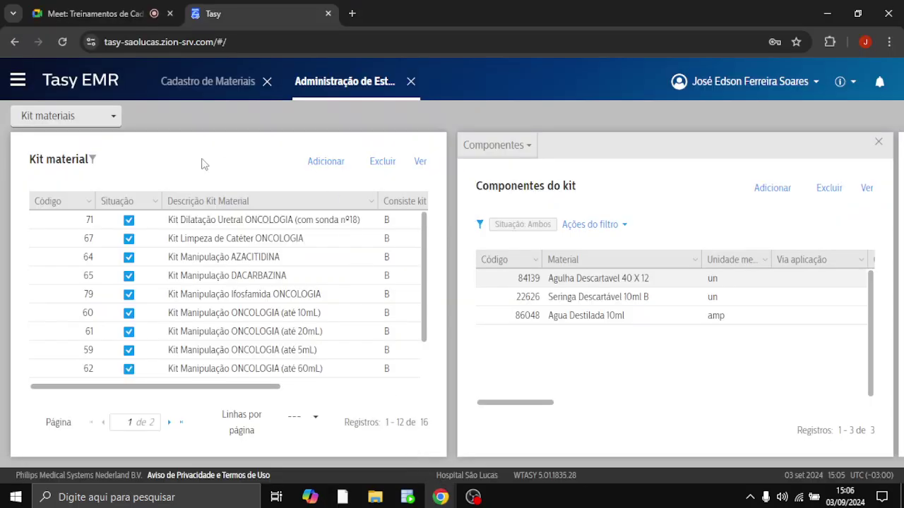
key(F11)
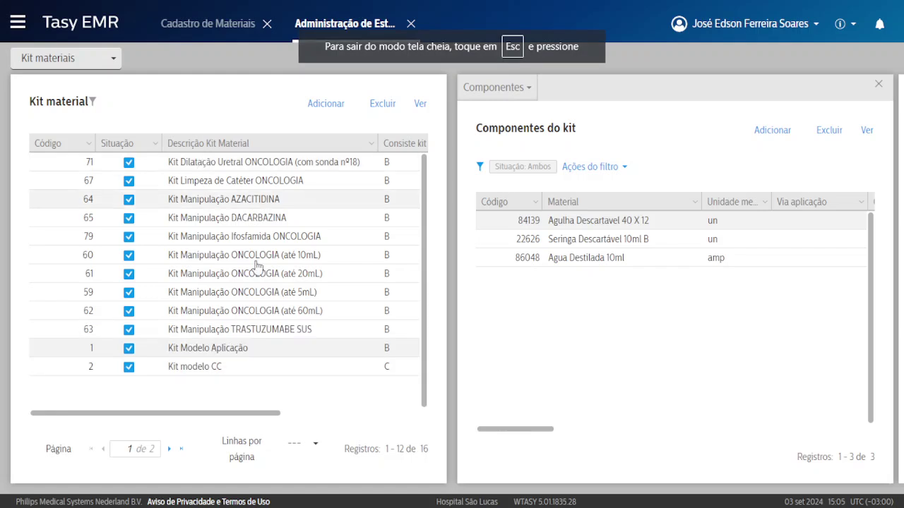
scroll(381, 353, right, 1)
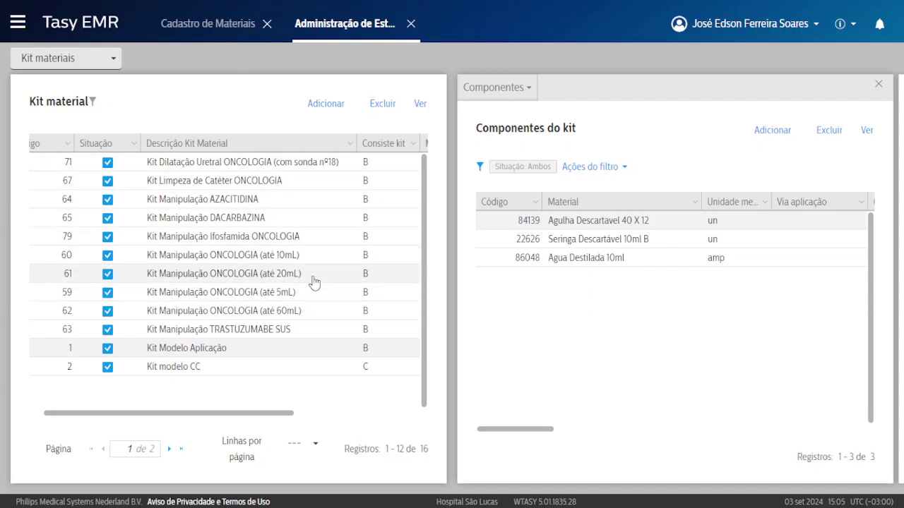
drag(144, 355, 216, 355)
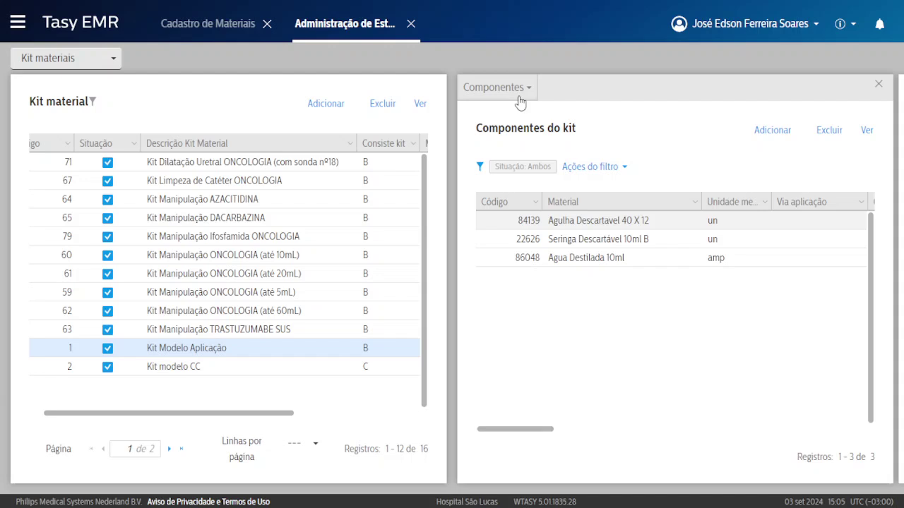
drag(475, 137, 539, 131)
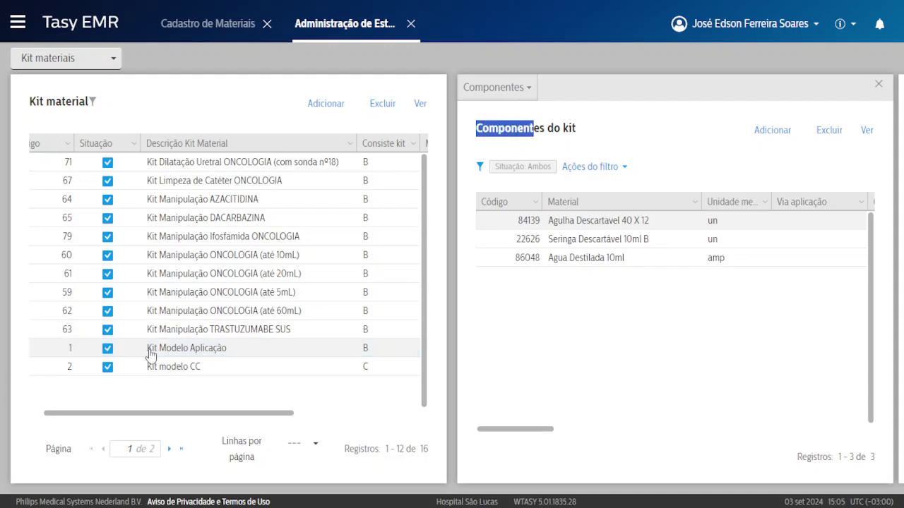
drag(147, 356, 233, 355)
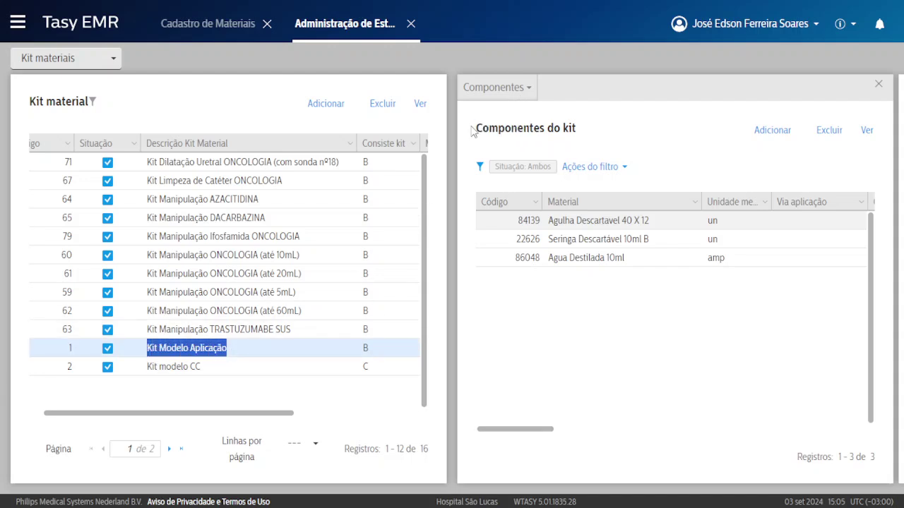
drag(474, 132, 580, 131)
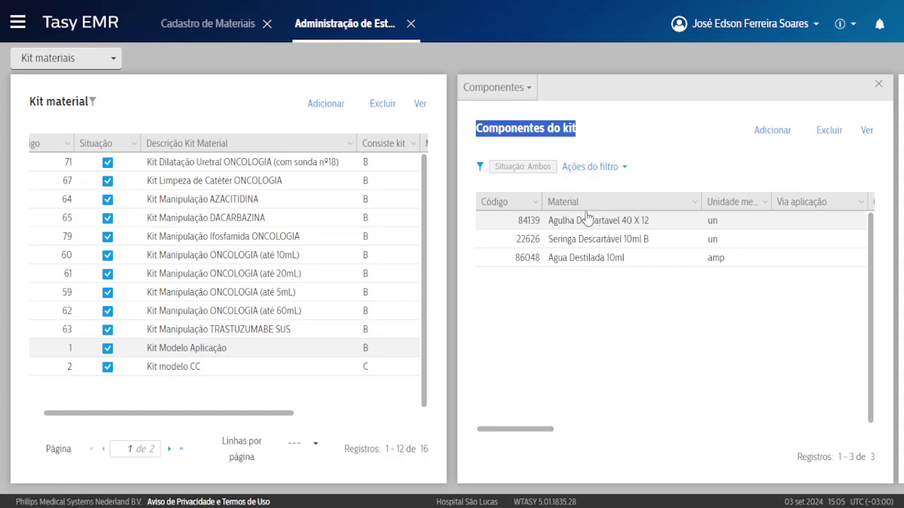
drag(547, 222, 626, 242)
drag(554, 258, 635, 262)
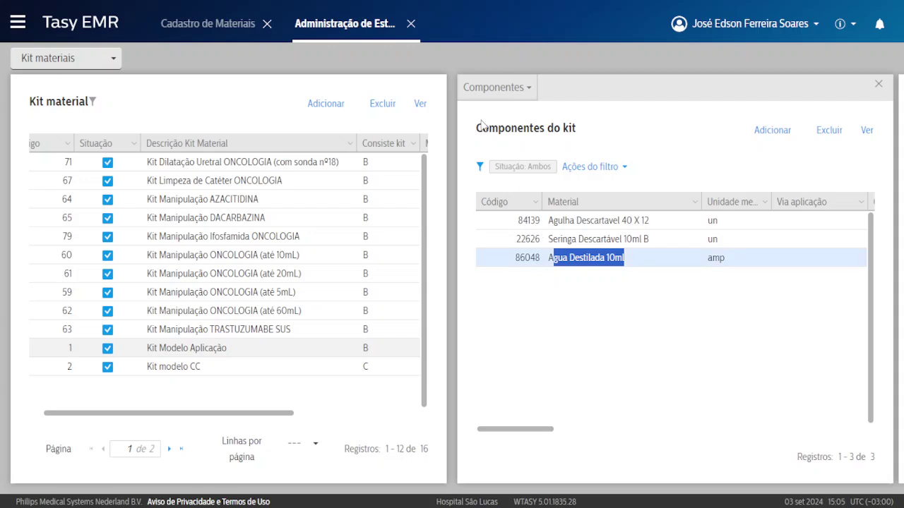
drag(483, 128, 523, 125)
Step: Return to Morfina 10mg's Kit prescrição record in Cadastro de Materiais and save it with Kit Modelo Aplicação
click(199, 27)
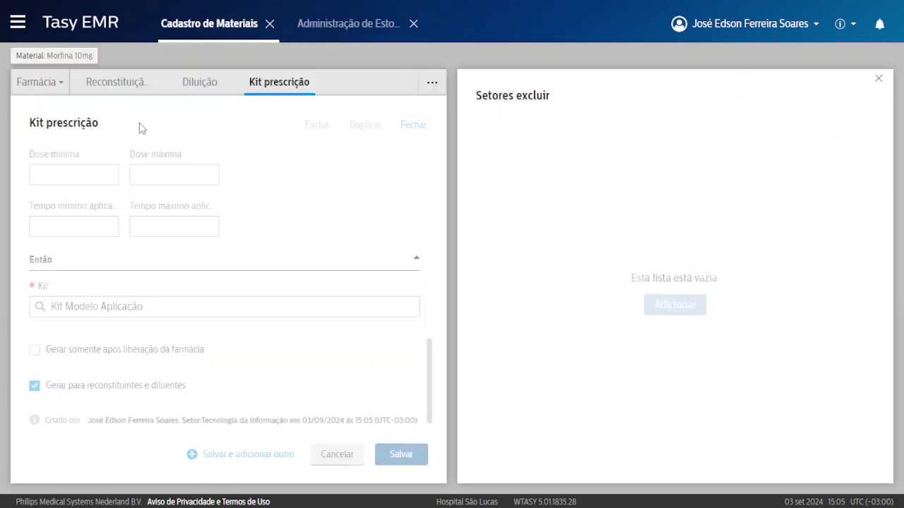
click(192, 86)
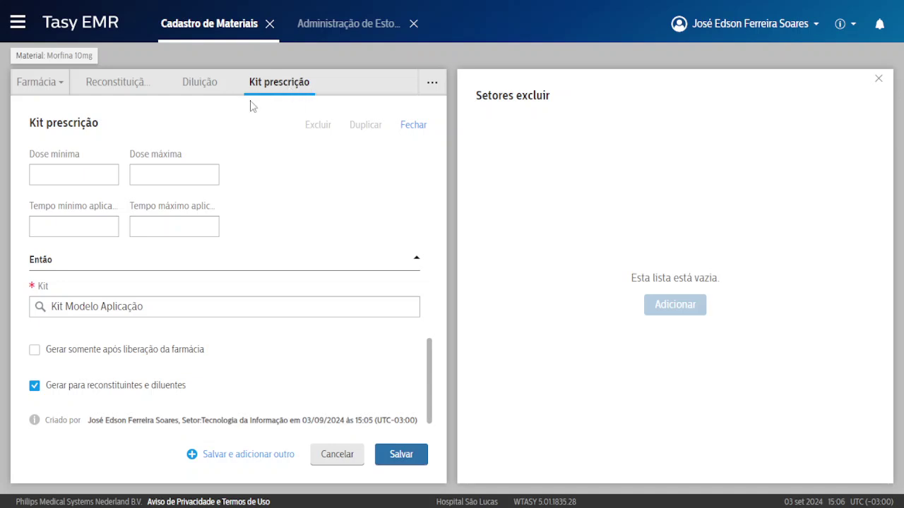
click(349, 26)
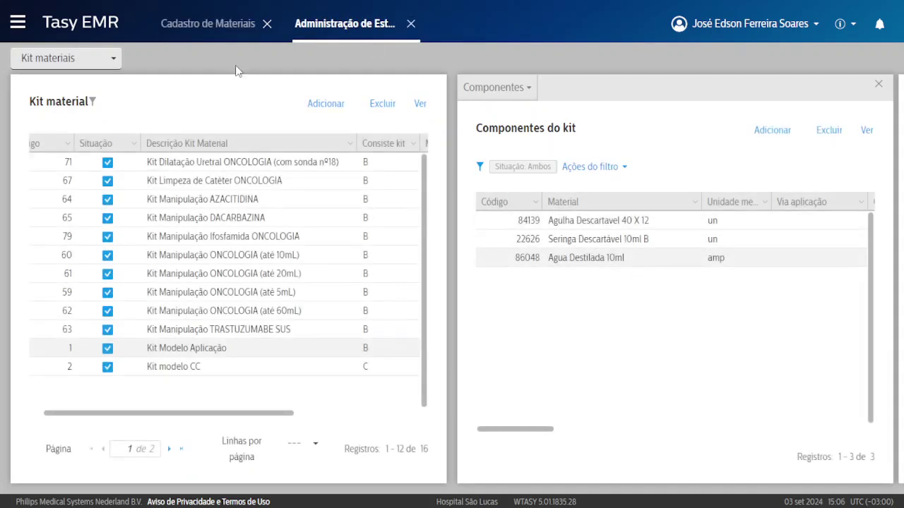
click(205, 31)
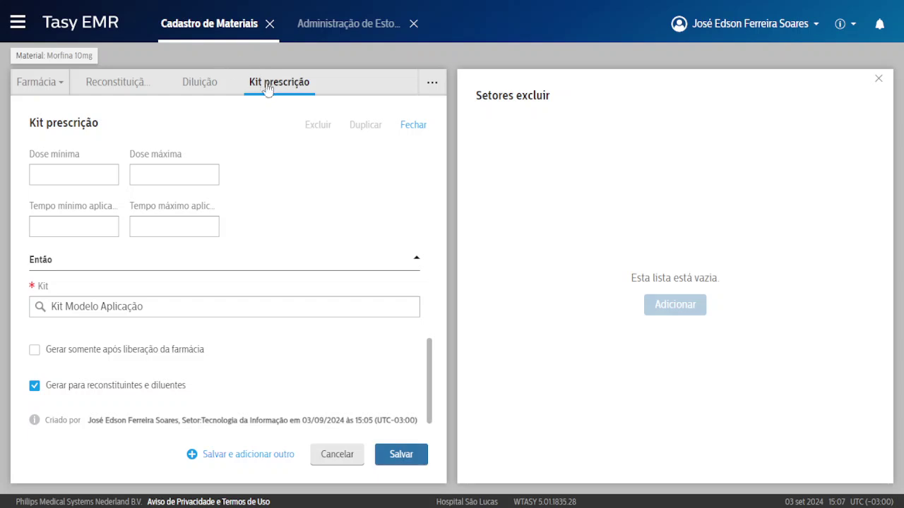
drag(251, 82, 314, 90)
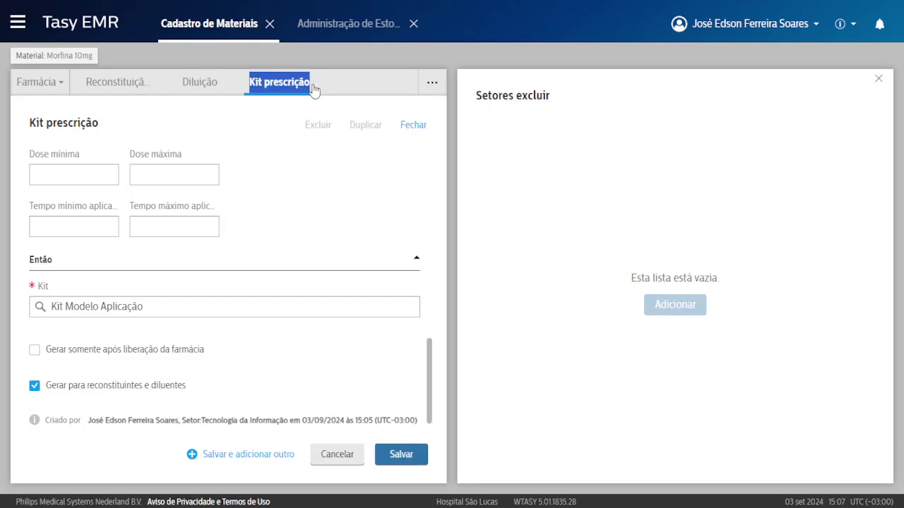
click(170, 138)
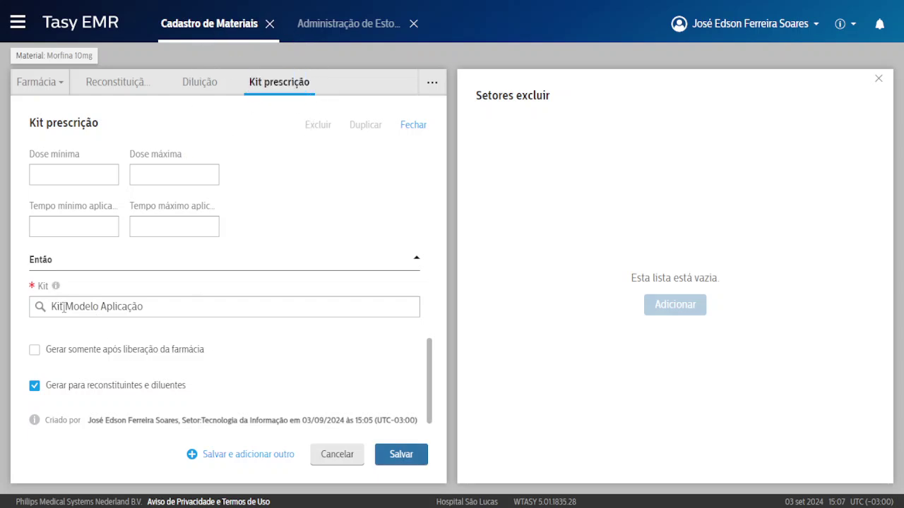
click(401, 454)
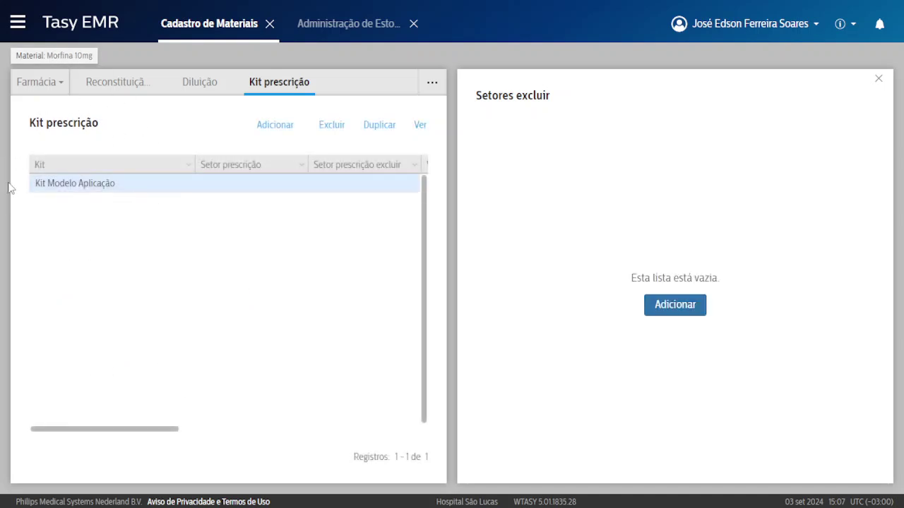
Step: Review the Kit Modelo Aplicação components in Administração de Estoques, including their Quantidade, Estoque and Conta columns
click(331, 31)
drag(477, 127, 576, 128)
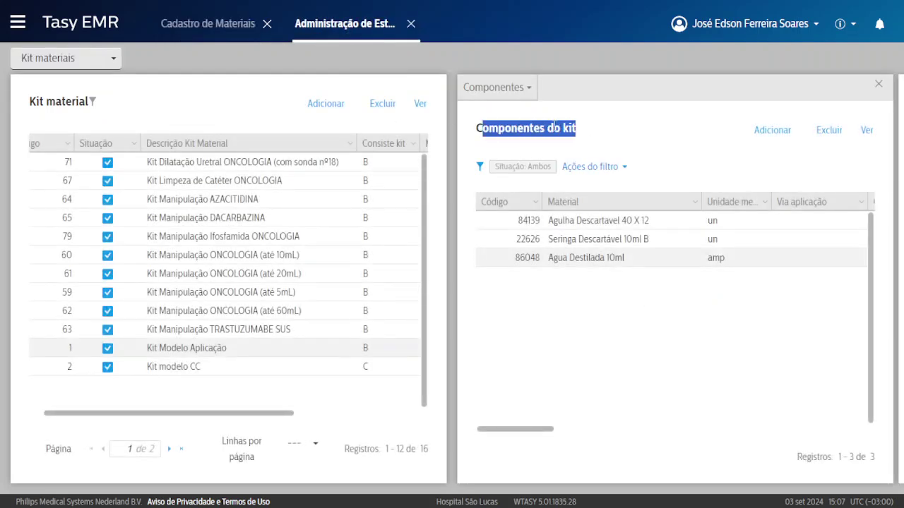
click(597, 230)
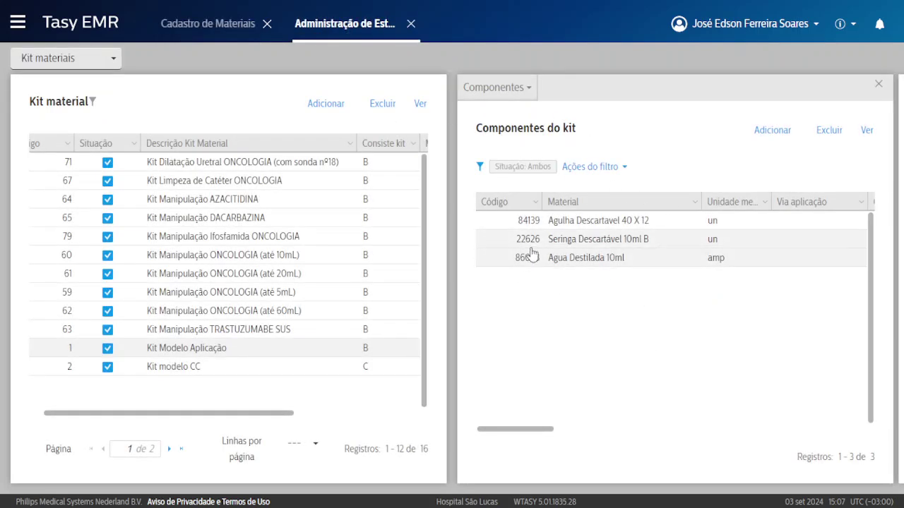
drag(551, 226, 590, 273)
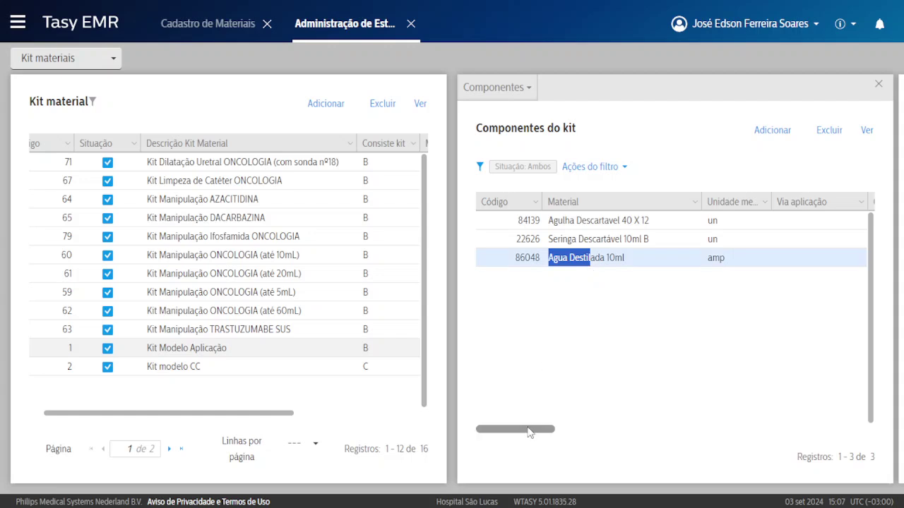
drag(529, 429, 580, 431)
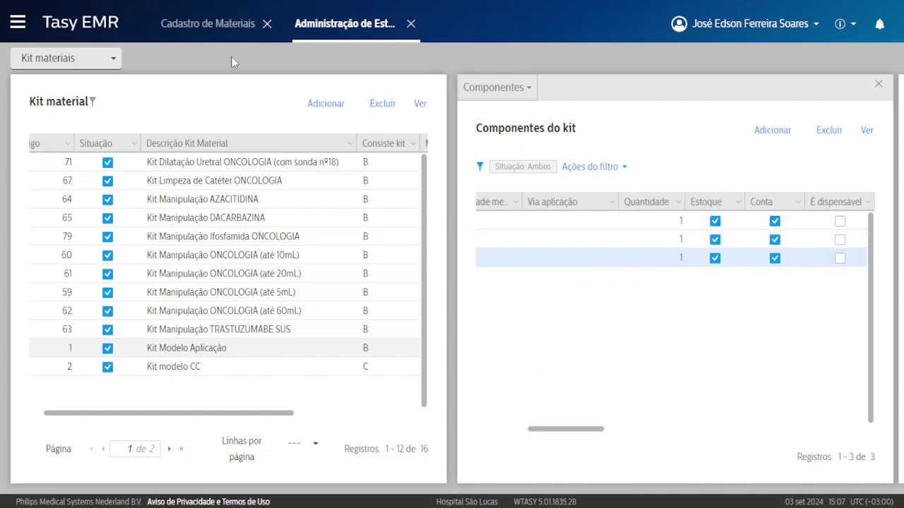
Step: Return to Morfina 10mg's Kit prescrição list and select the Kit Modelo Aplicação record
click(217, 34)
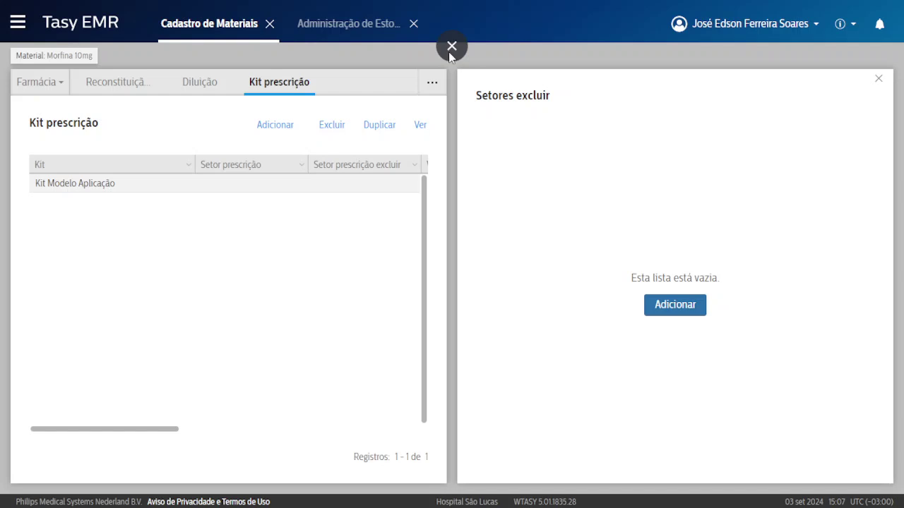
click(449, 51)
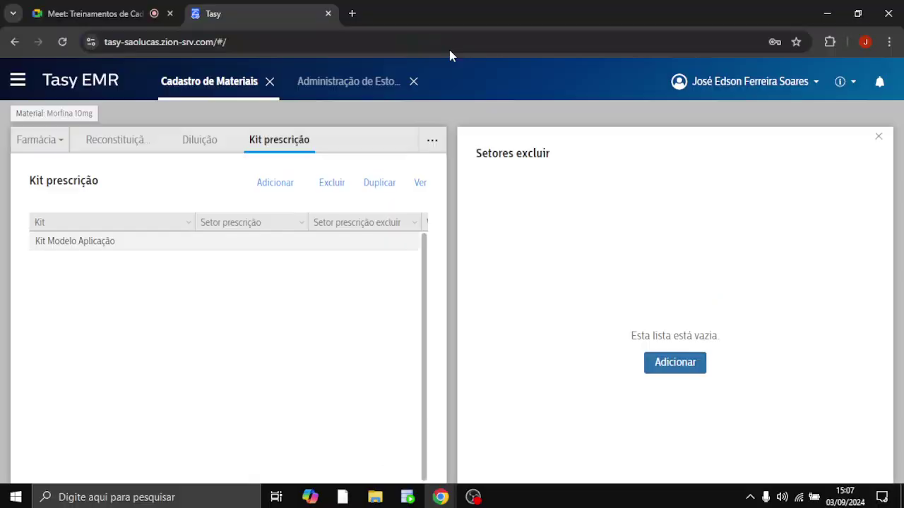
click(200, 192)
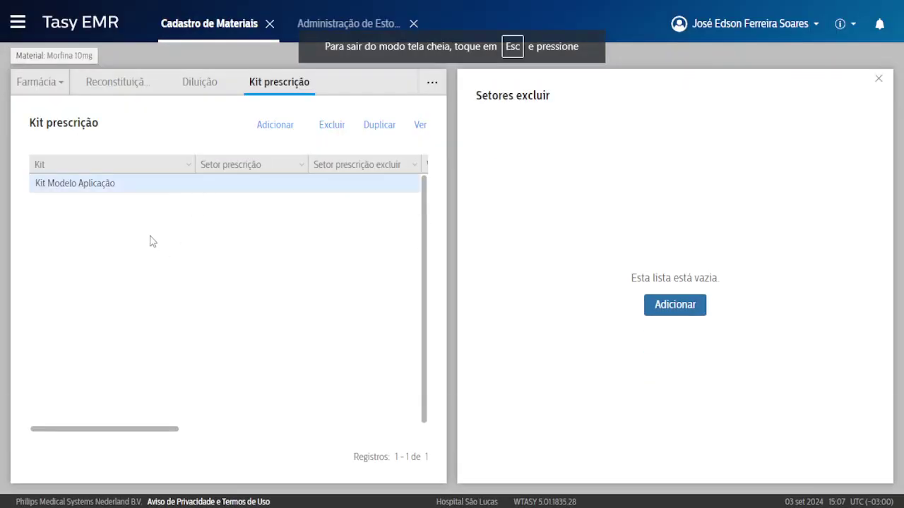
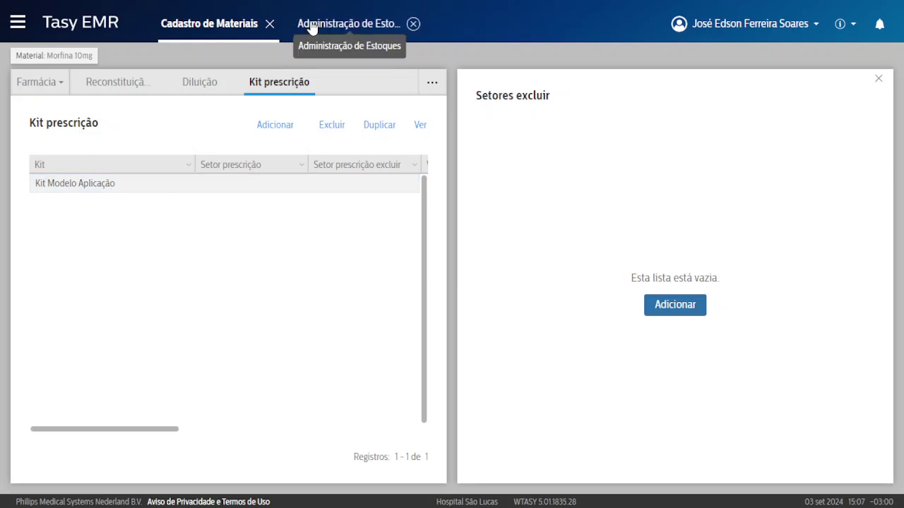
Step: Recheck the material names in the Kit Modelo Aplicação components, and go back to Morfina 10mg's Kit prescrição list
click(312, 26)
drag(586, 429, 515, 430)
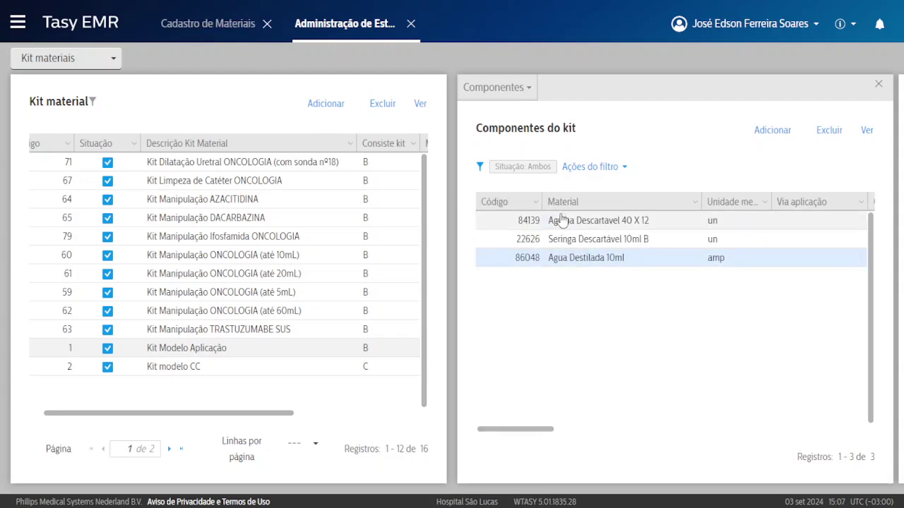
click(198, 27)
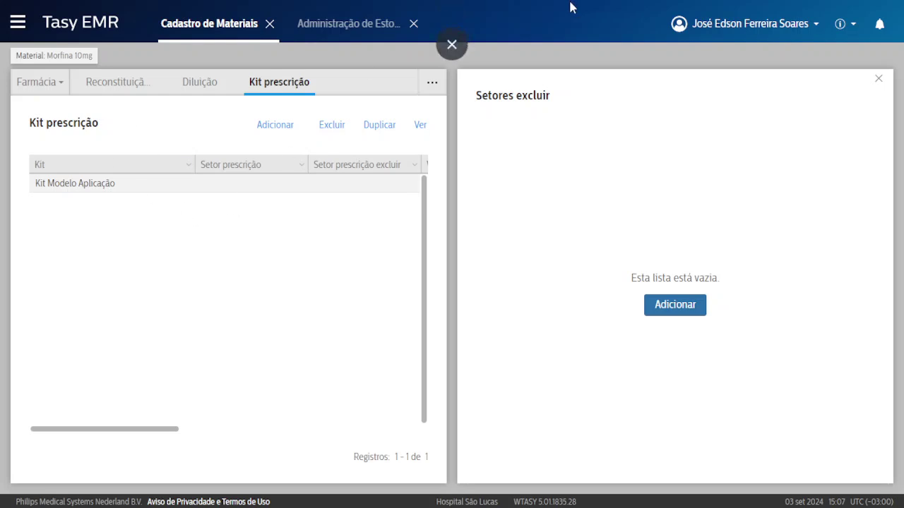
click(456, 42)
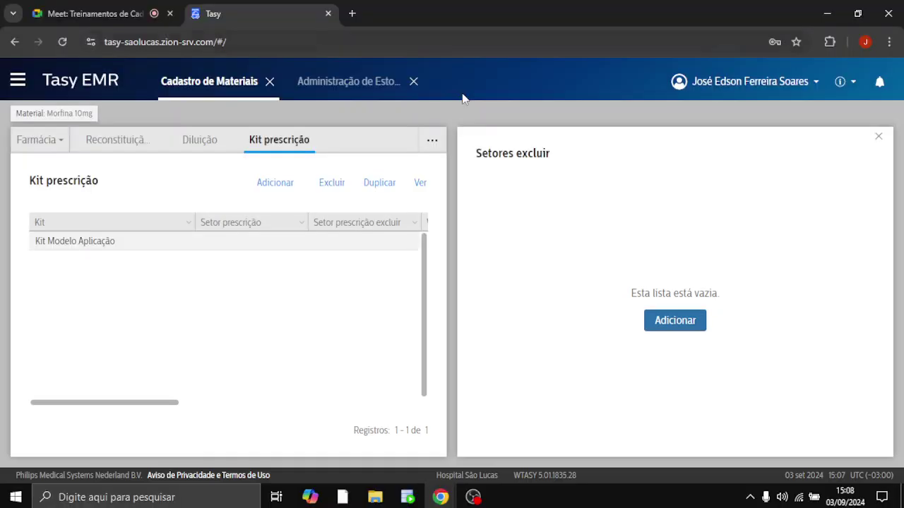
Step: Delete the Kit Modelo Aplicação record from Morfina 10mg's Kit prescrição list and confirm the deletion
click(330, 182)
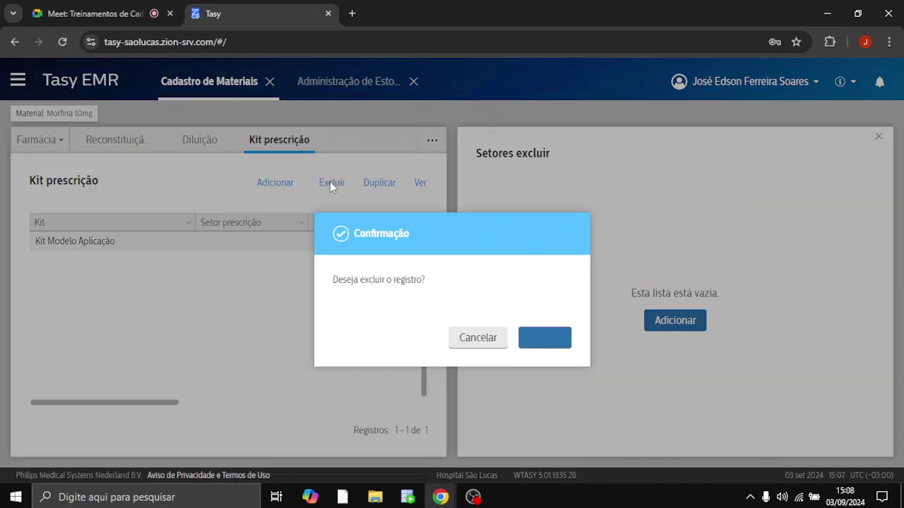
click(556, 343)
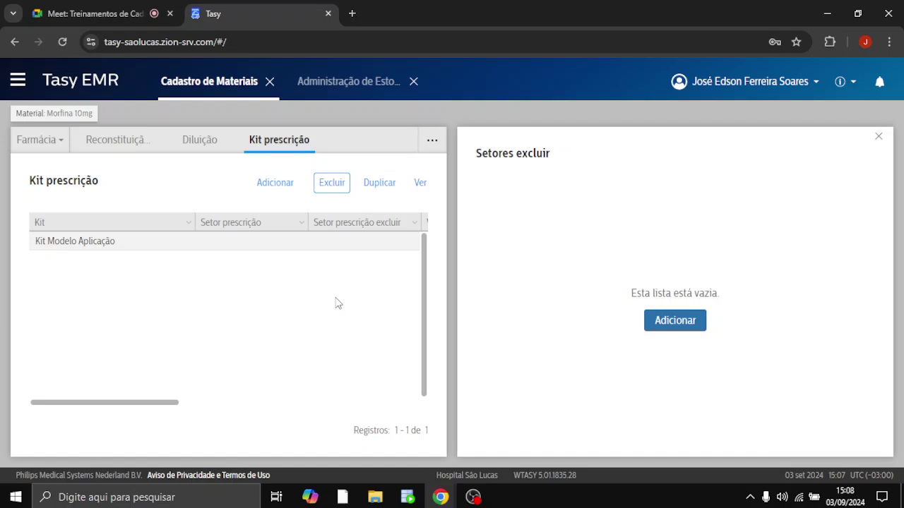
click(331, 185)
click(536, 336)
Step: Open the Word document Registro de Treinamentos do Usuário do Produto - Cadastro de Materiais.docx from the RT folder at section 2.2
click(375, 497)
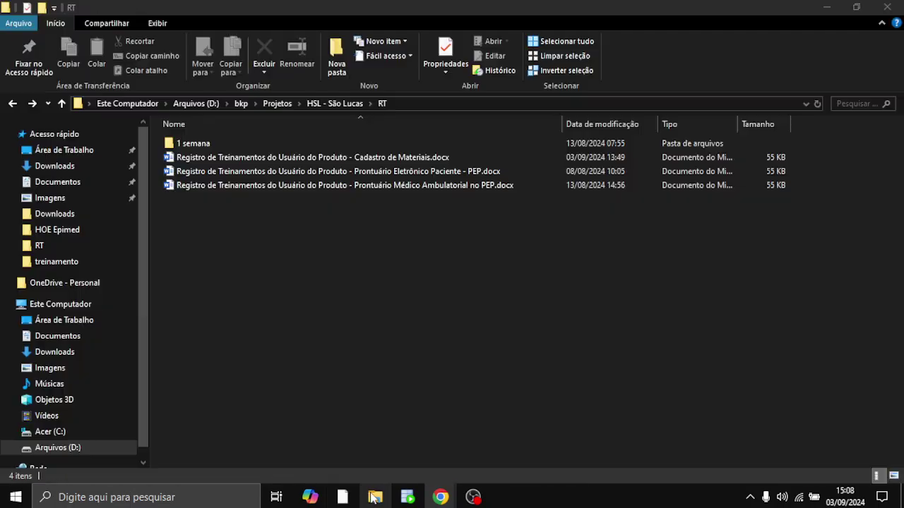
click(418, 161)
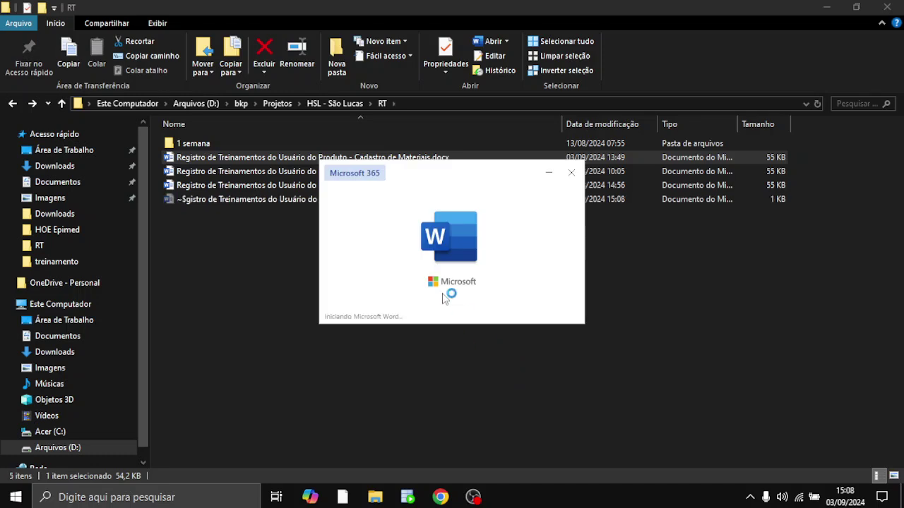
scroll(376, 360, down, 3)
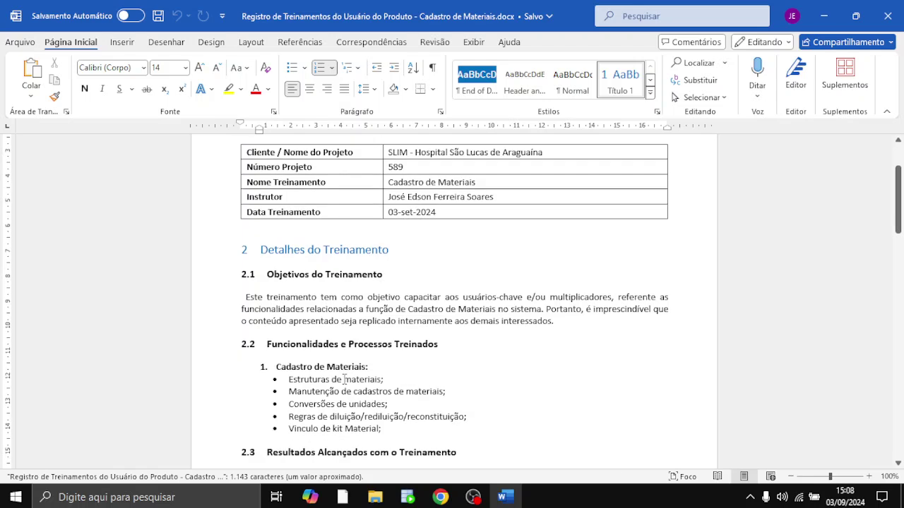
Step: Review the trained topics under Cadastro de Materiais in section 2.2, from Estruturas de materiais to Vinculo de kit Material
drag(285, 379, 369, 379)
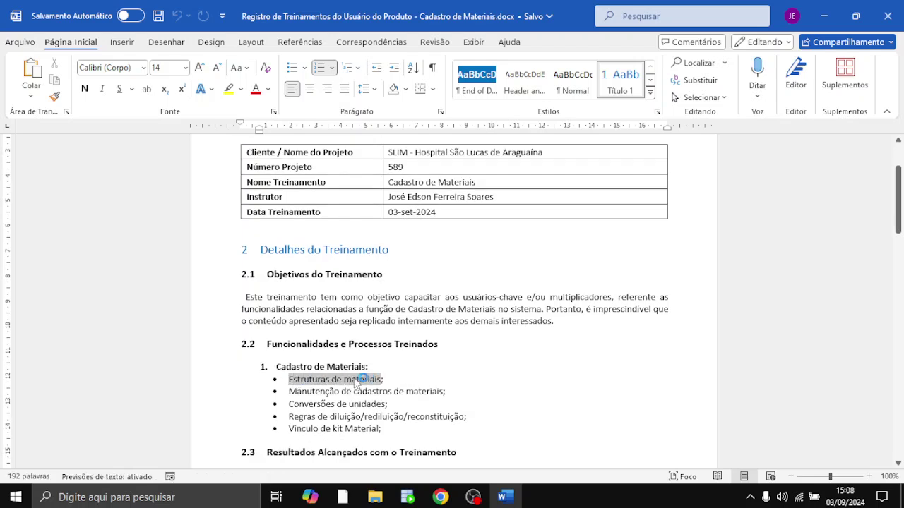
click(344, 379)
scroll(344, 379, down, 1)
drag(289, 359, 394, 359)
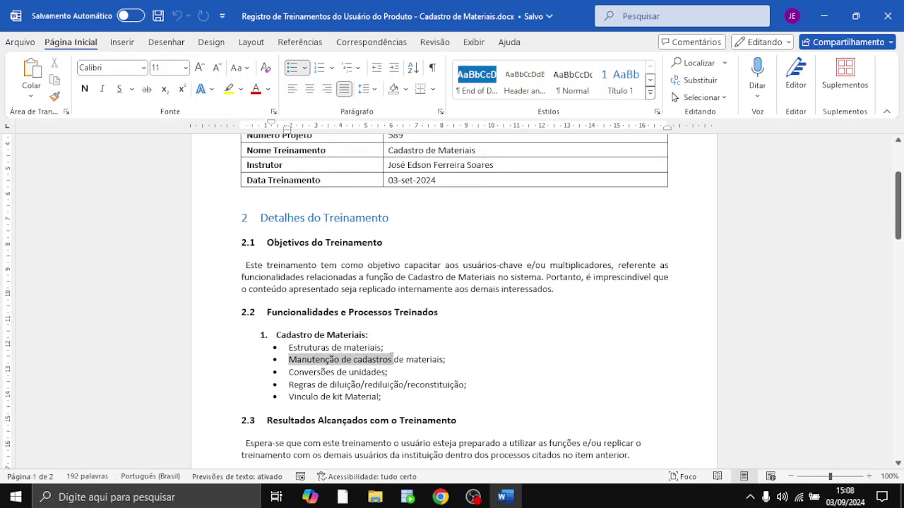
click(362, 359)
double_click(310, 385)
click(302, 385)
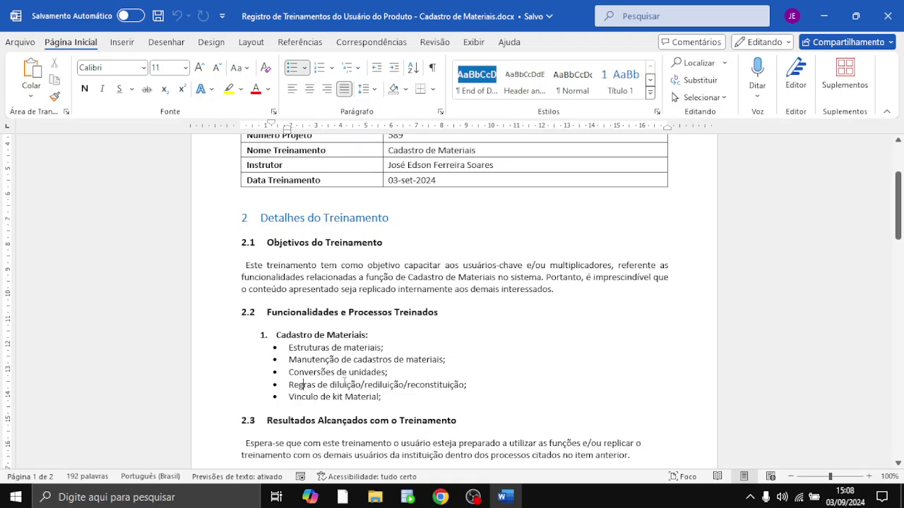
drag(288, 397, 379, 397)
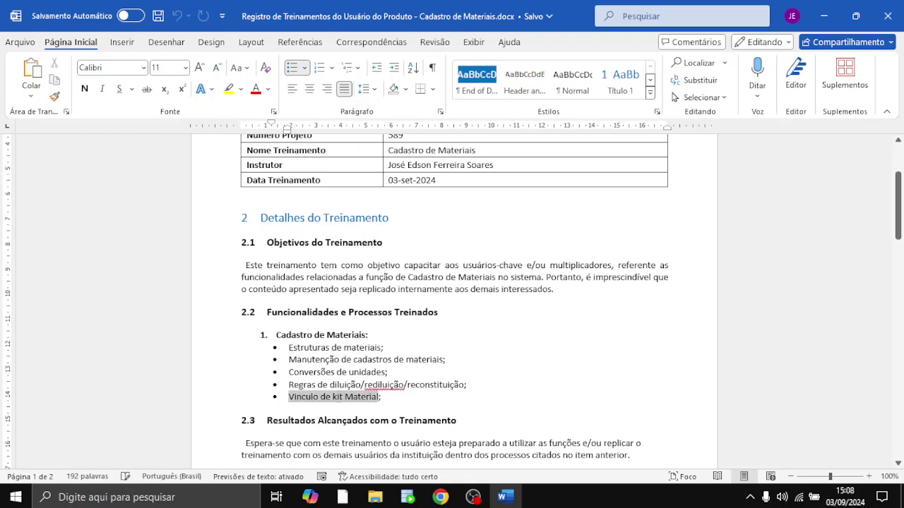
click(331, 397)
Step: Switch back to Tasy in full screen and bring up Morfina 10mg's main Cadastro form with its status options
mouse_move(440, 497)
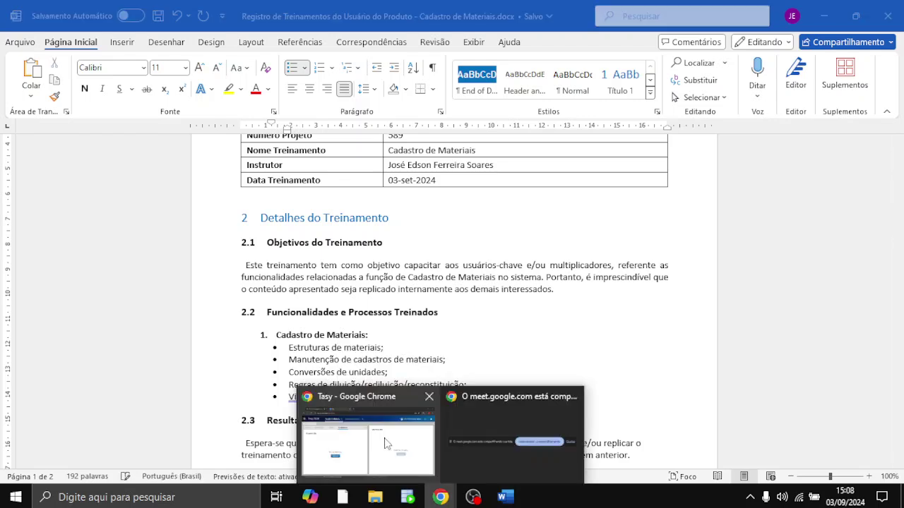
click(387, 443)
key(F11)
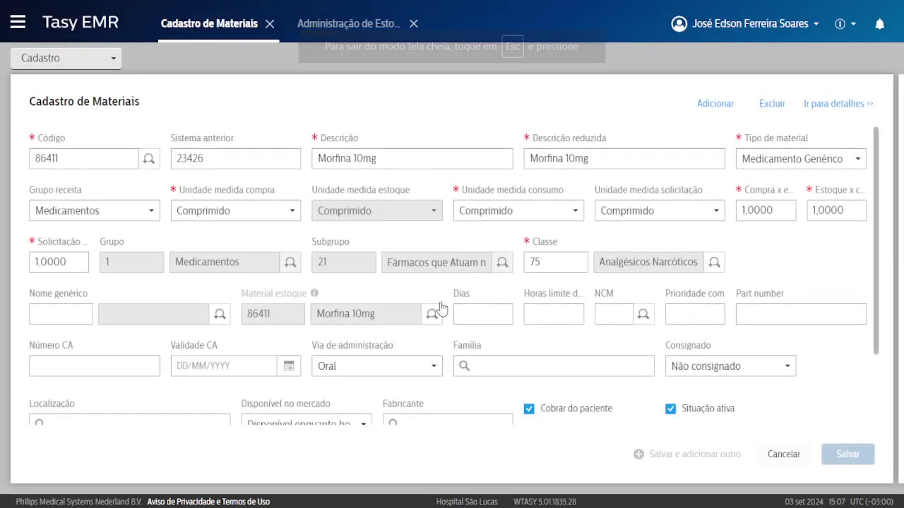
scroll(435, 313, down, 3)
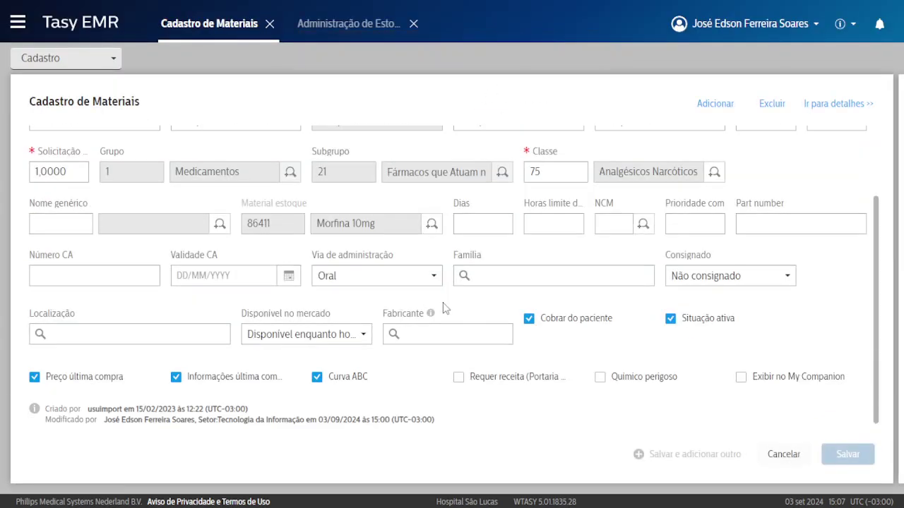
Step: Turn off Situação ativa for Morfina 10mg, check its Descrição, and keep the unsaved form open when prompted about leaving
click(684, 323)
scroll(325, 154, up, 3)
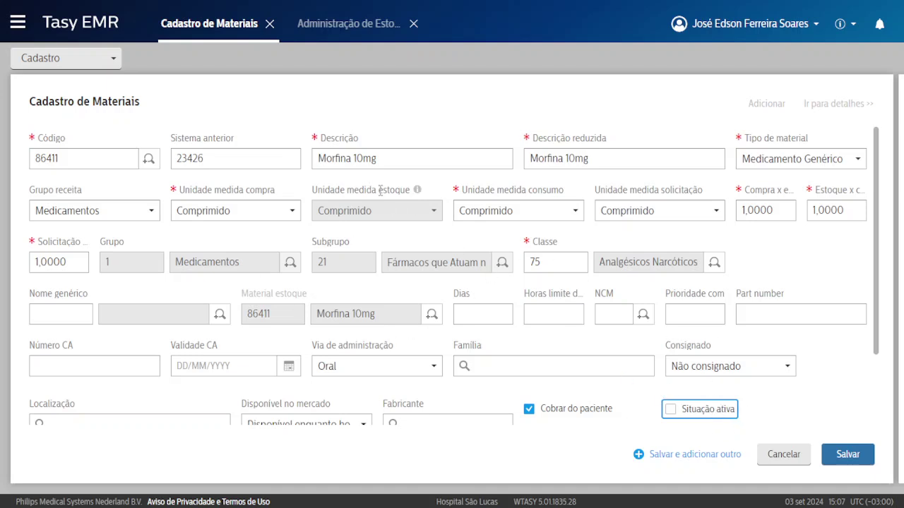
click(319, 159)
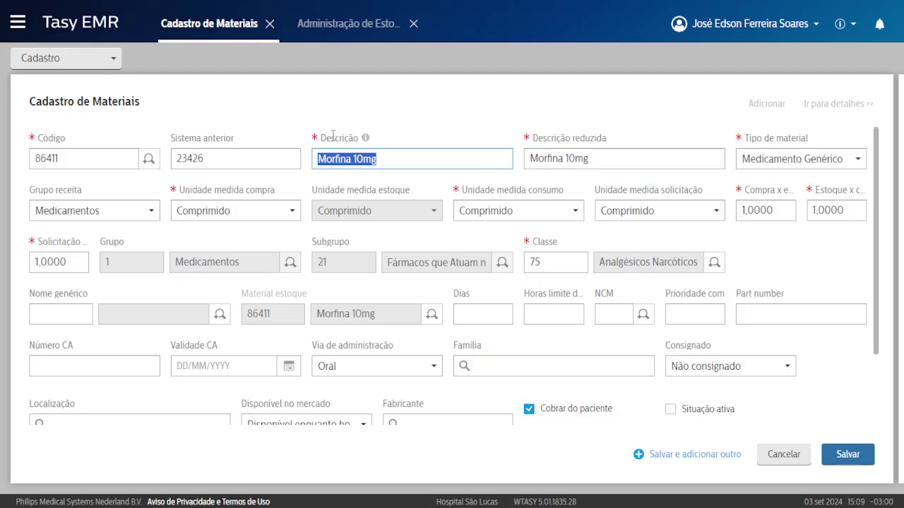
click(333, 135)
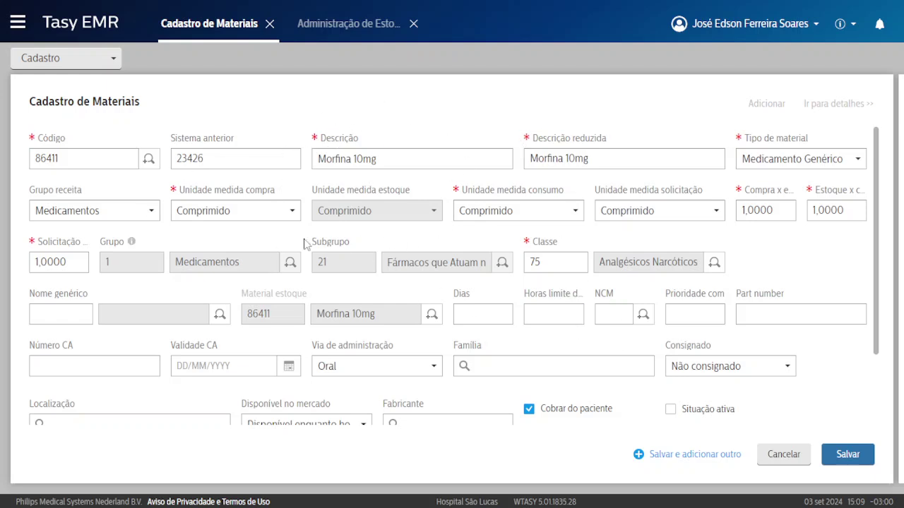
scroll(429, 246, down, 2)
scroll(429, 250, up, 2)
click(782, 456)
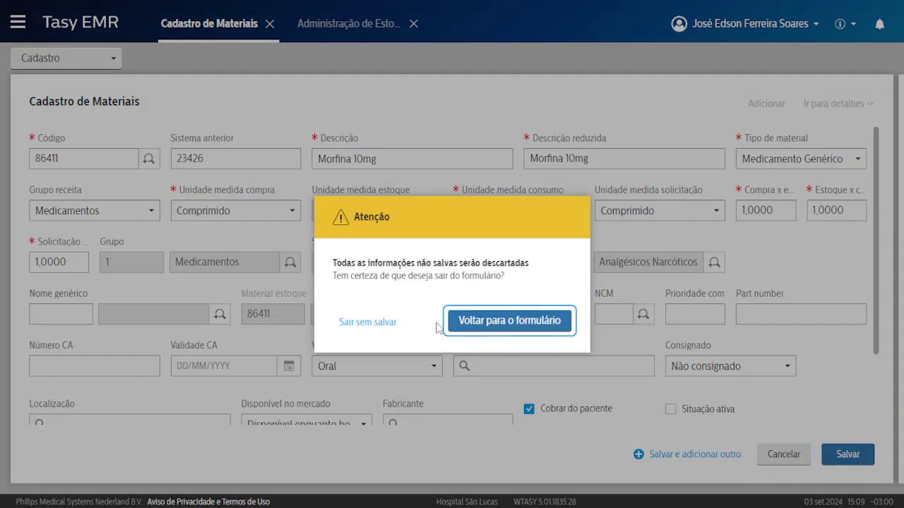
click(487, 324)
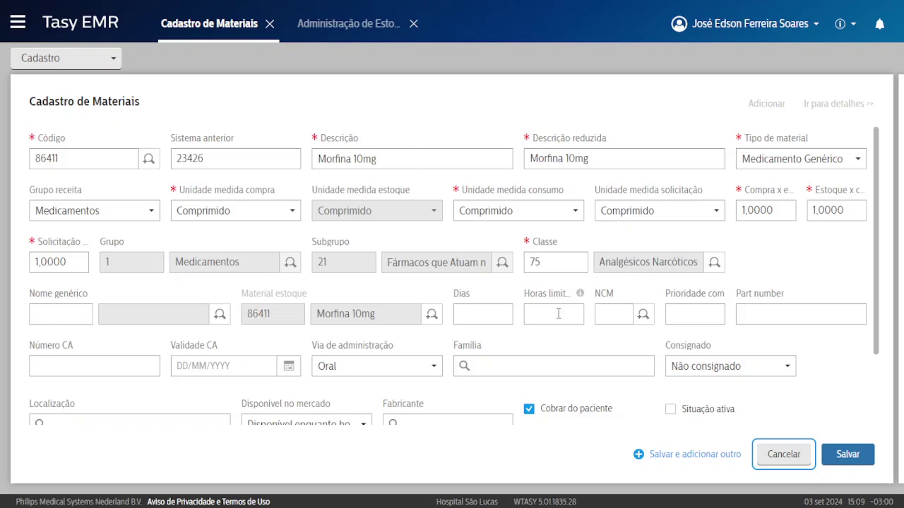
Step: Examine the locked Unidade medida estoque field in Morfina 10mg's Cadastro form
drag(312, 220, 394, 222)
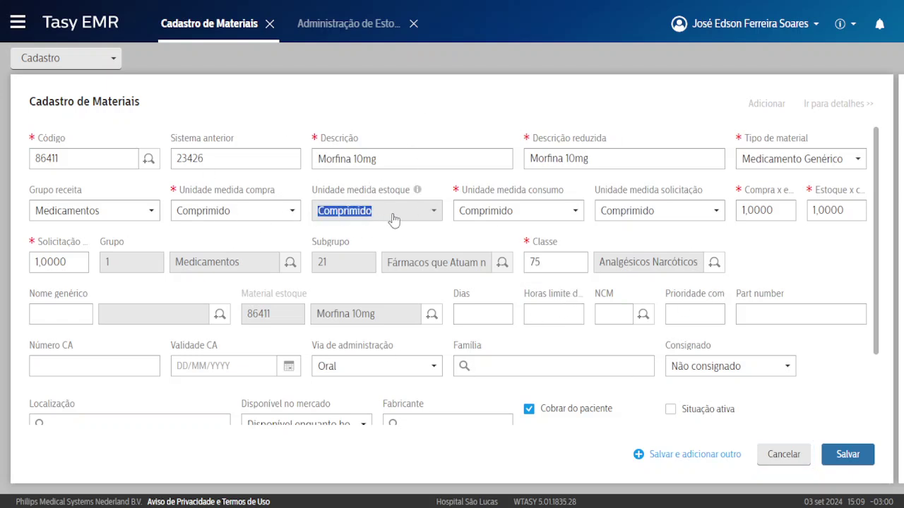
click(358, 227)
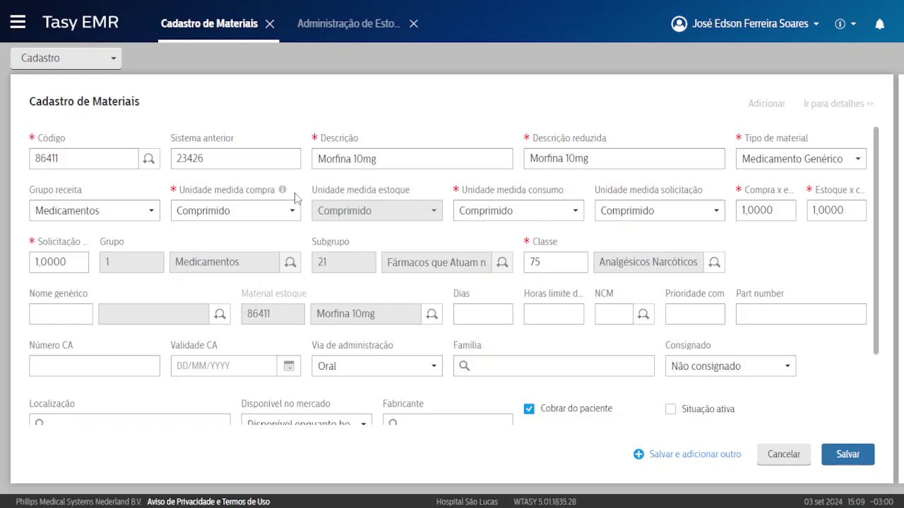
drag(317, 208, 385, 216)
click(343, 210)
drag(361, 187, 408, 187)
click(413, 238)
drag(354, 190, 339, 165)
click(347, 212)
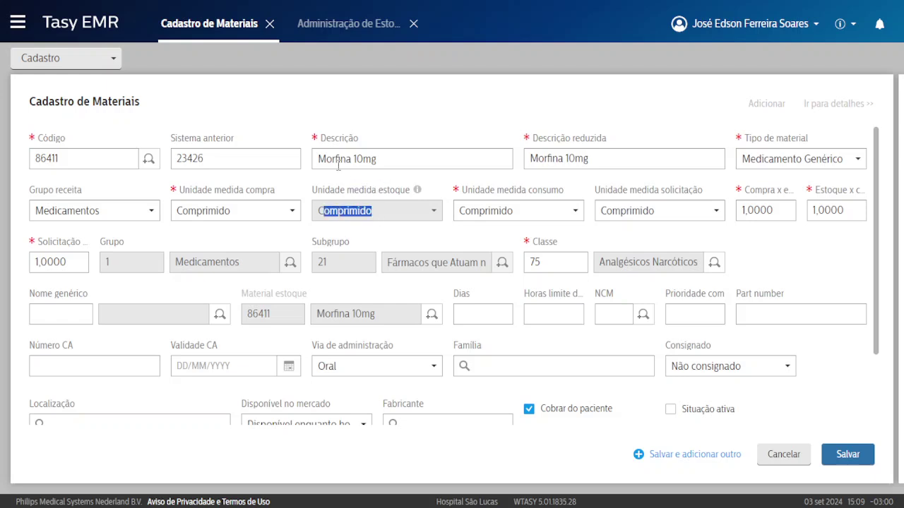
click(392, 215)
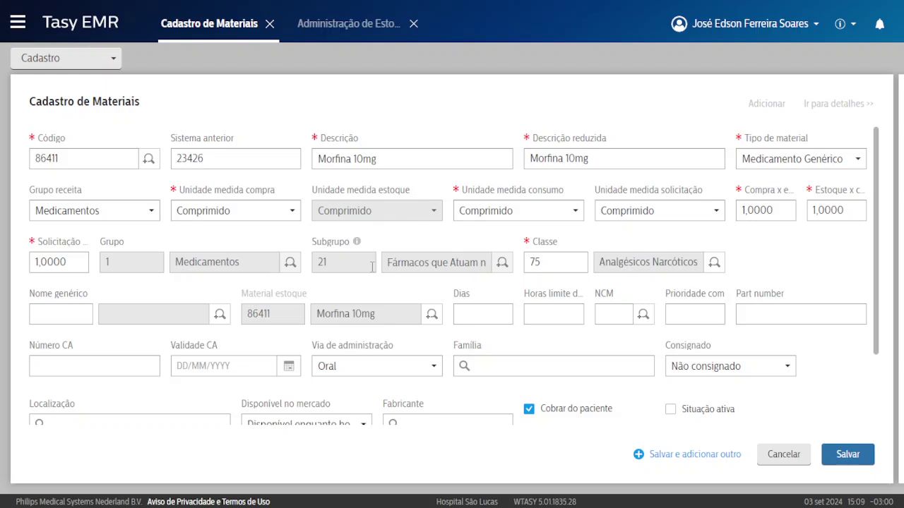
Step: Recheck the Situação ativa option and leave Morfina 10mg's form without saving, discarding the pending change
scroll(622, 293, down, 1)
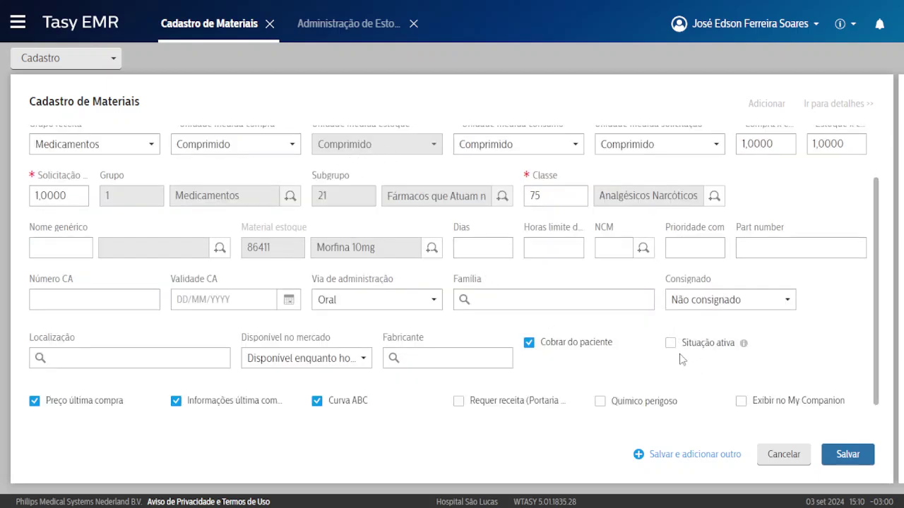
scroll(600, 367, up, 1)
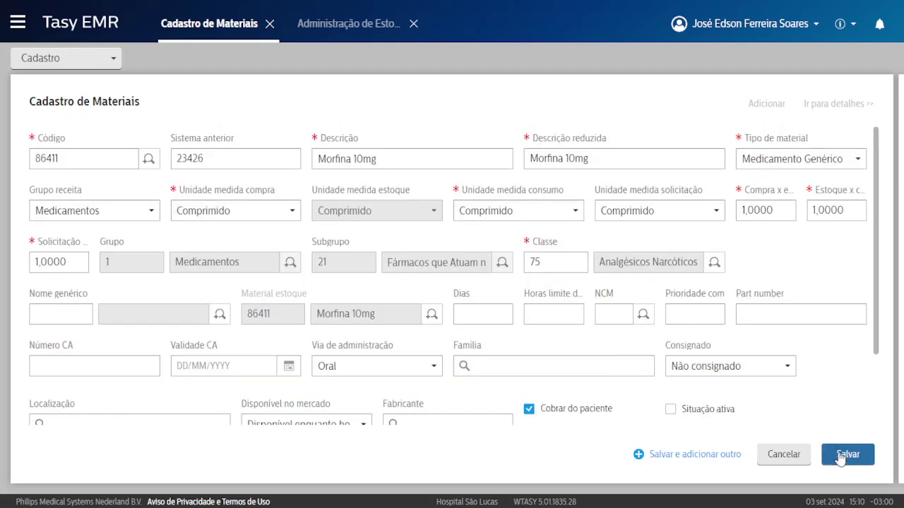
click(784, 454)
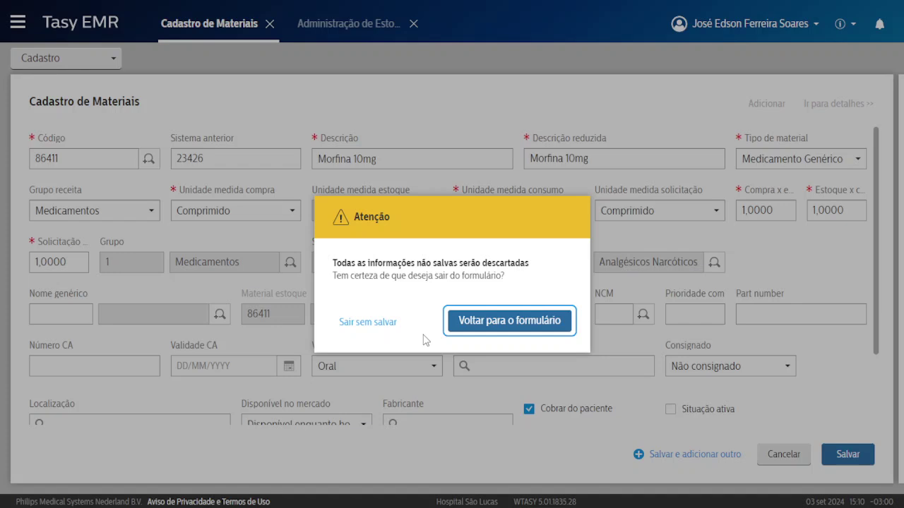
click(349, 321)
Step: Start duplicating Morfina 10mg and add Kit prescrição, Fiscal, Regra convênio and Material Brasíndice to the tables for duplication
right_click(423, 236)
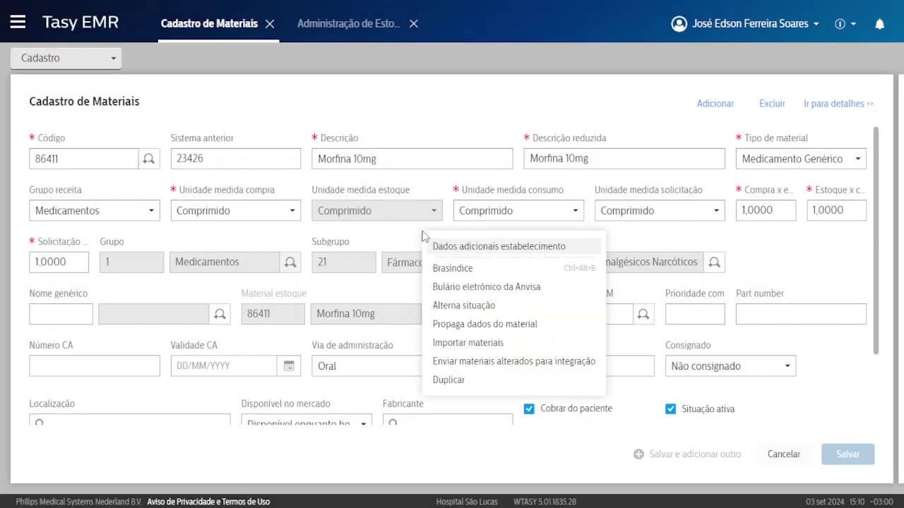
click(450, 382)
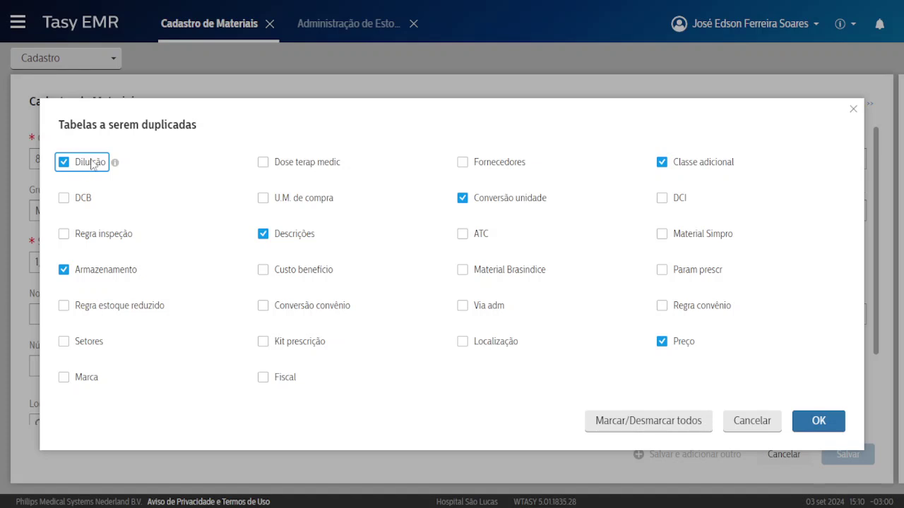
click(296, 346)
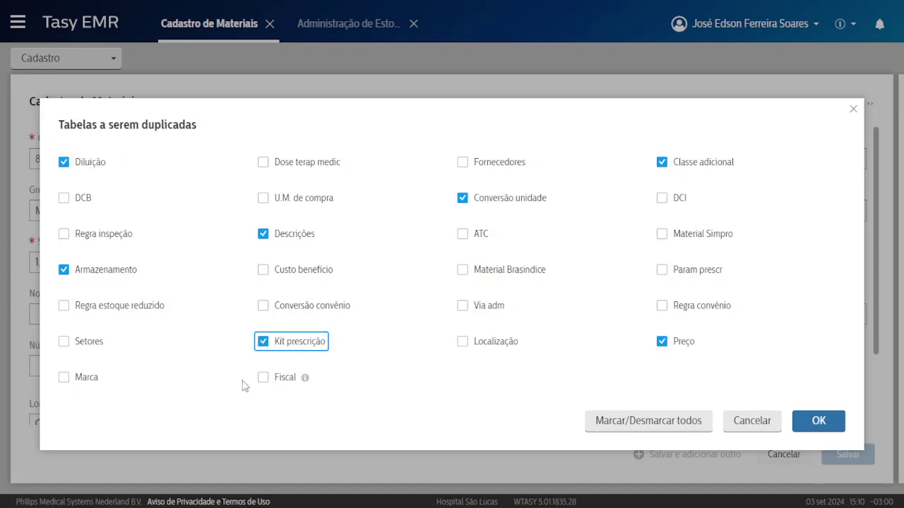
click(280, 381)
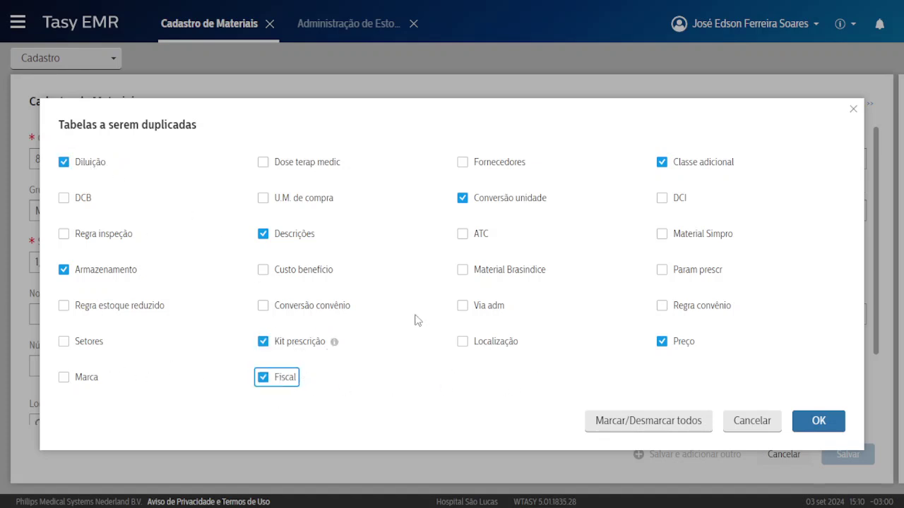
click(704, 305)
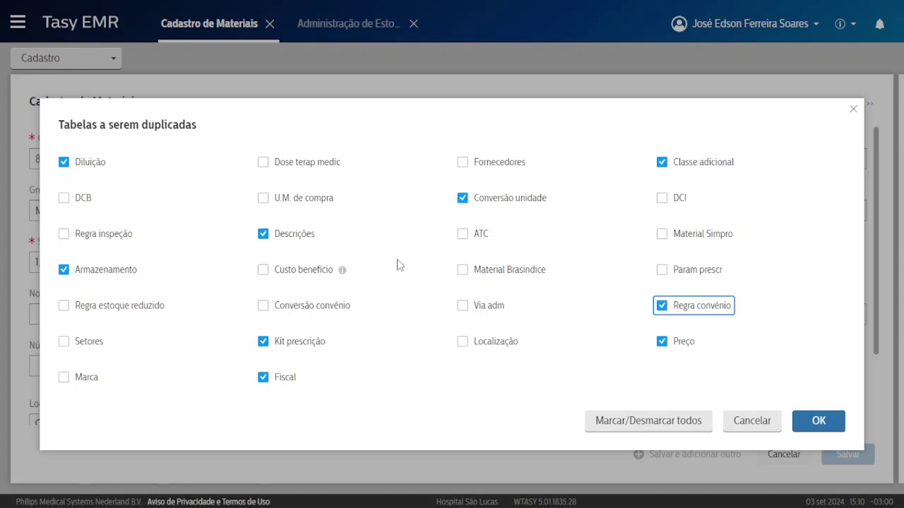
click(509, 274)
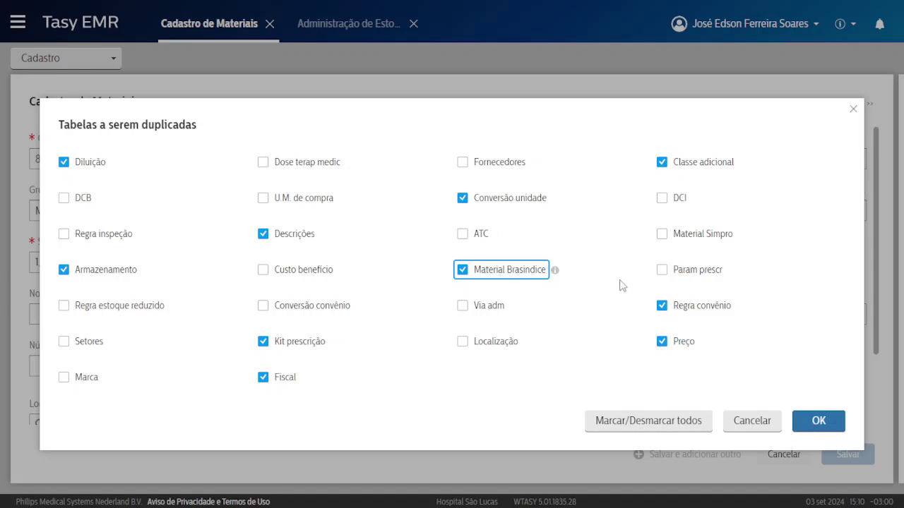
Step: Toggle the whole table selection until every table is marked, and close the duplication dialog without duplicating the material
click(633, 421)
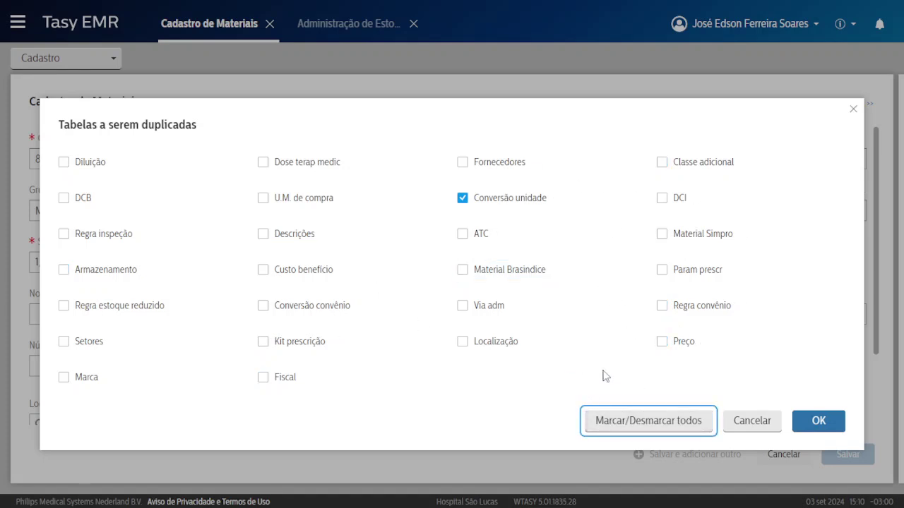
click(631, 421)
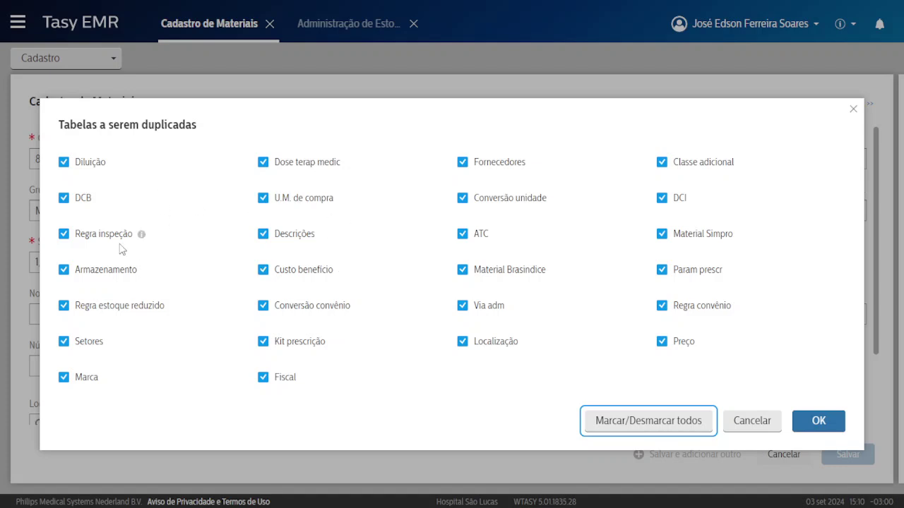
click(853, 109)
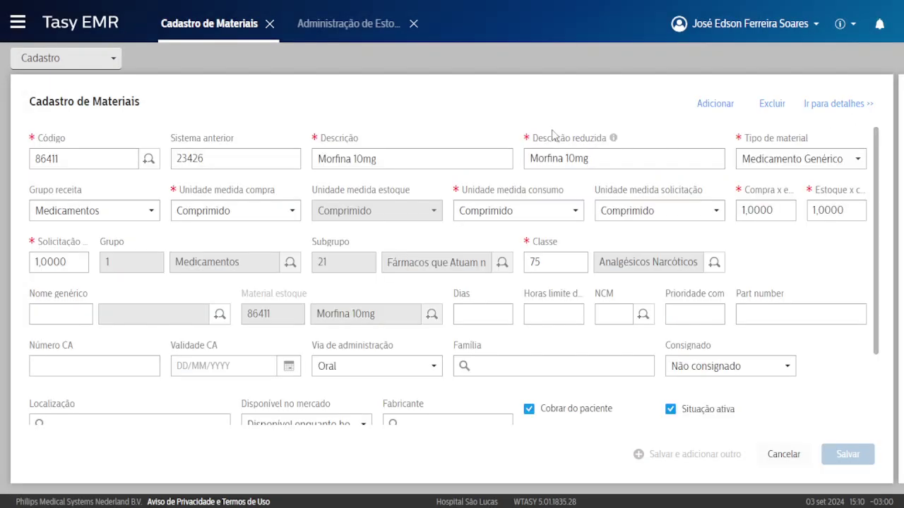
Step: Review Morfina 10mg's Cadastro form again, from its Descrição to the options and modification details at the end
triple_click(409, 154)
click(343, 101)
scroll(258, 210, down, 1)
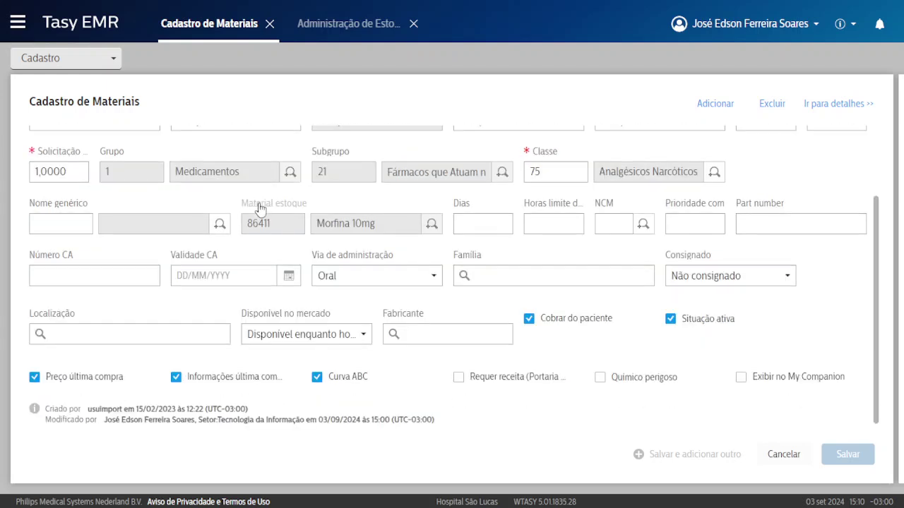
scroll(259, 209, up, 1)
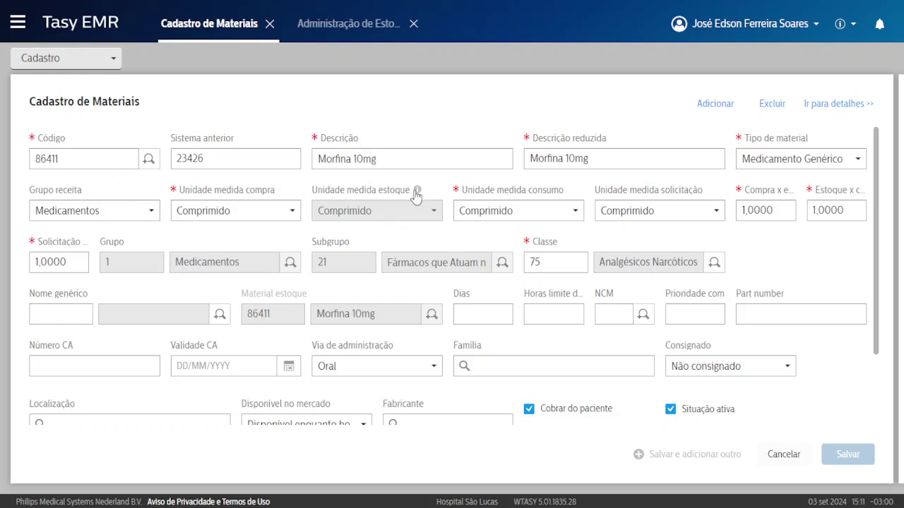
Step: Look over Morfina 10mg's Cadastro form once more, down to its modification details, and exit the full-screen view
double_click(333, 210)
scroll(462, 207, down, 2)
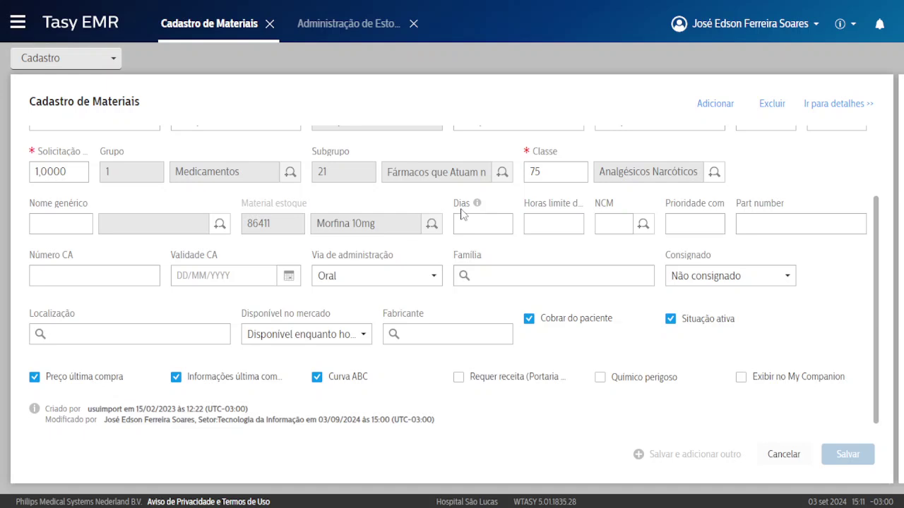
scroll(463, 214, up, 2)
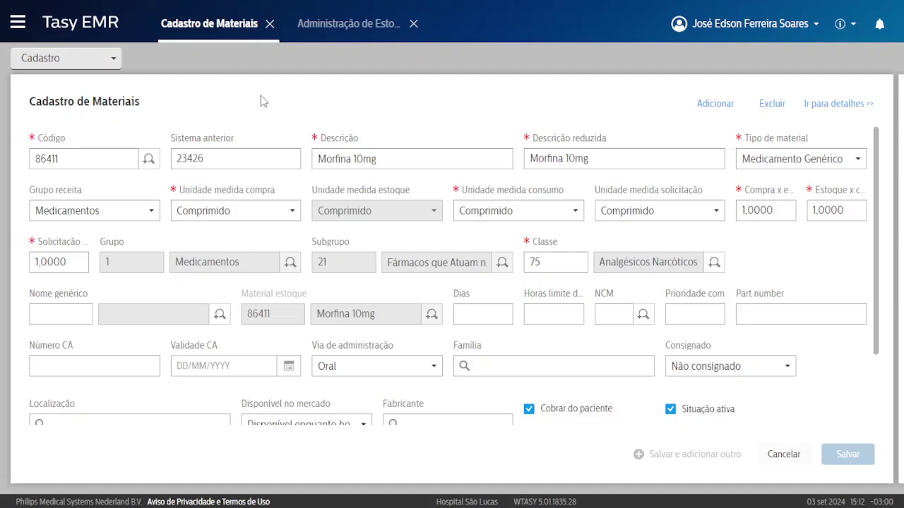
drag(414, 23, 454, 55)
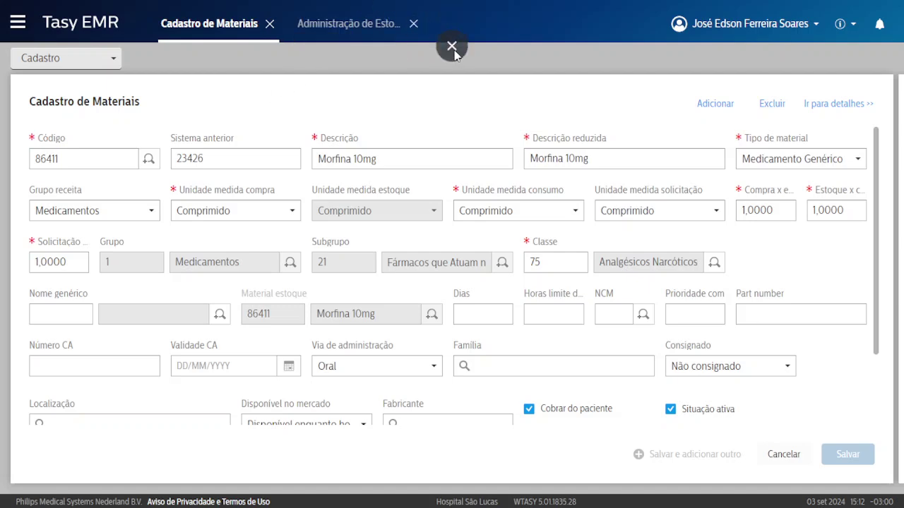
click(452, 47)
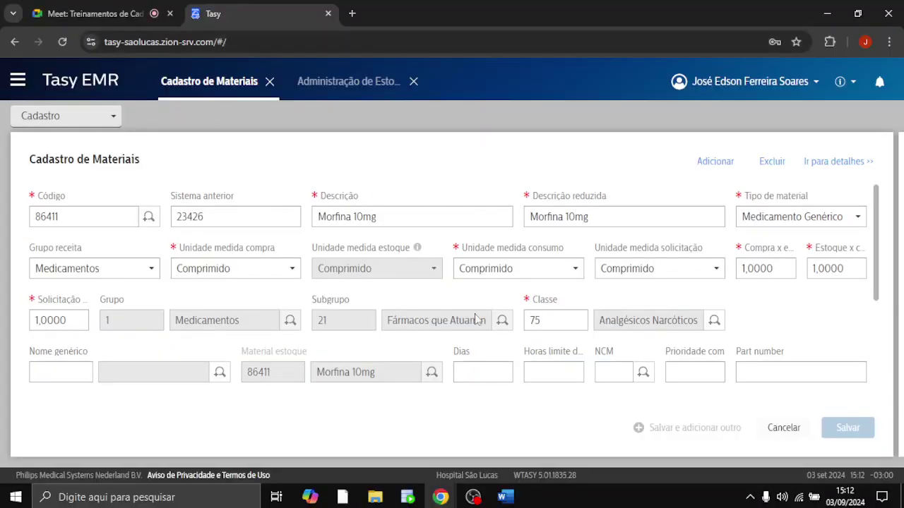
Step: Switch to the Cadastro de Materiais training record in Word and correct "Vinculo" to "Vínculo" in the kit Material topic
click(503, 497)
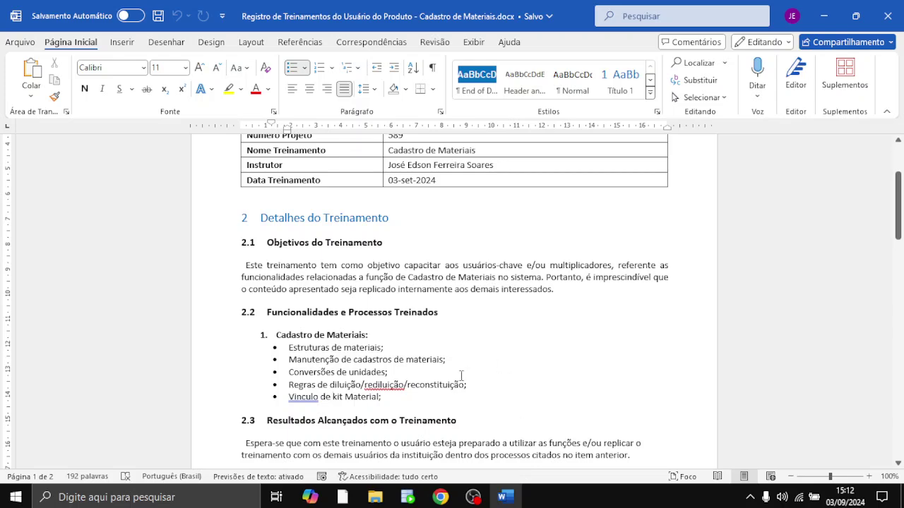
click(350, 417)
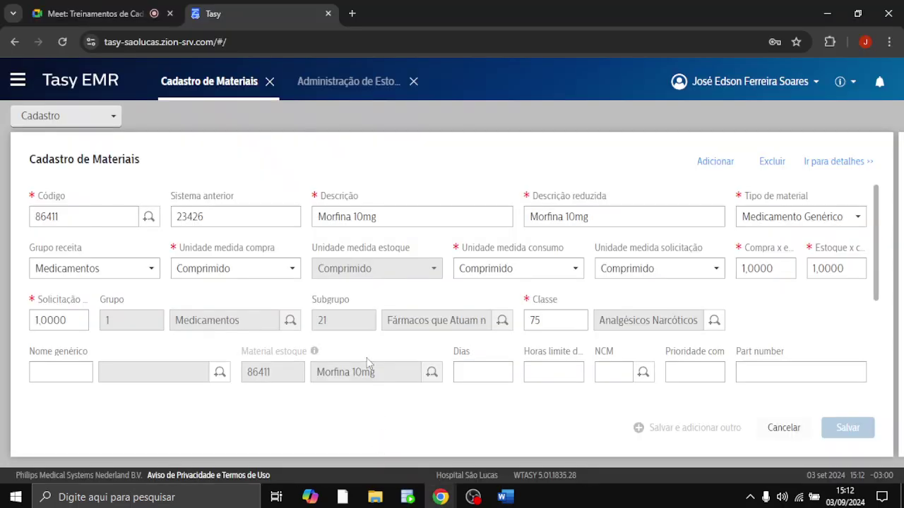
click(92, 14)
key(alt+Tab)
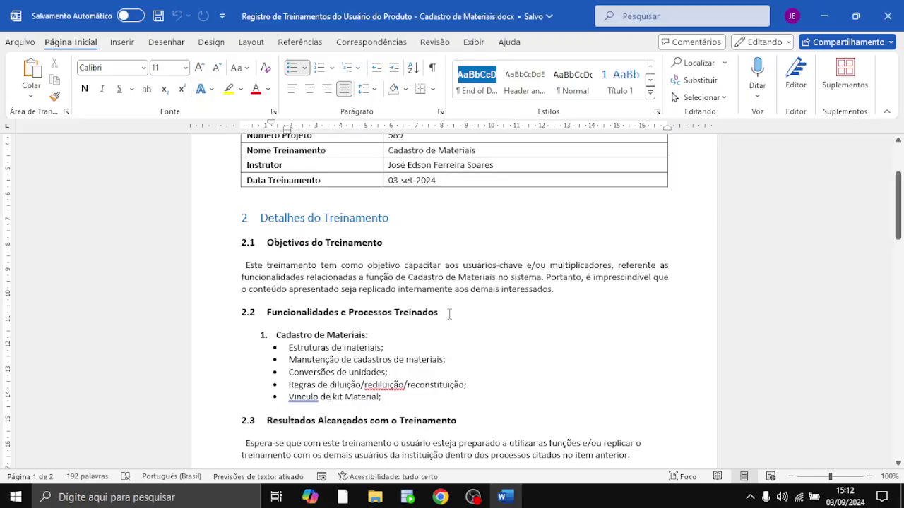
scroll(271, 295, down, 3)
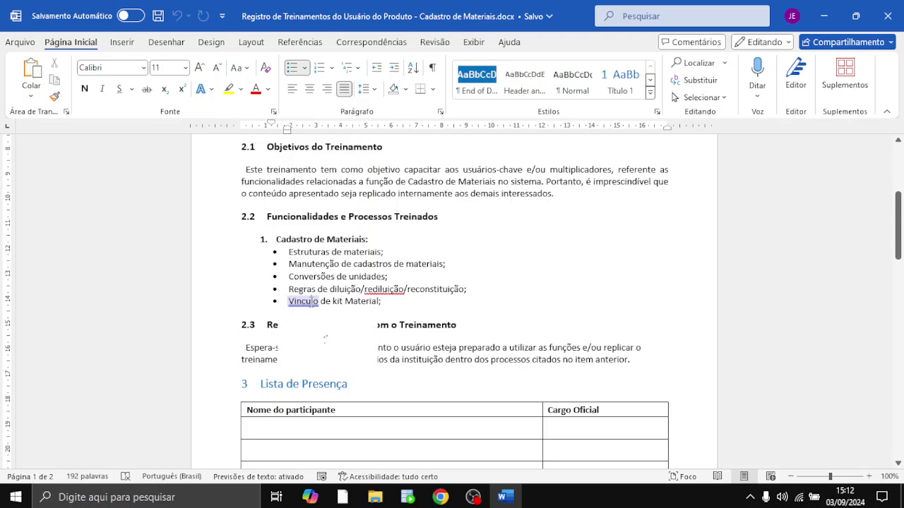
click(311, 355)
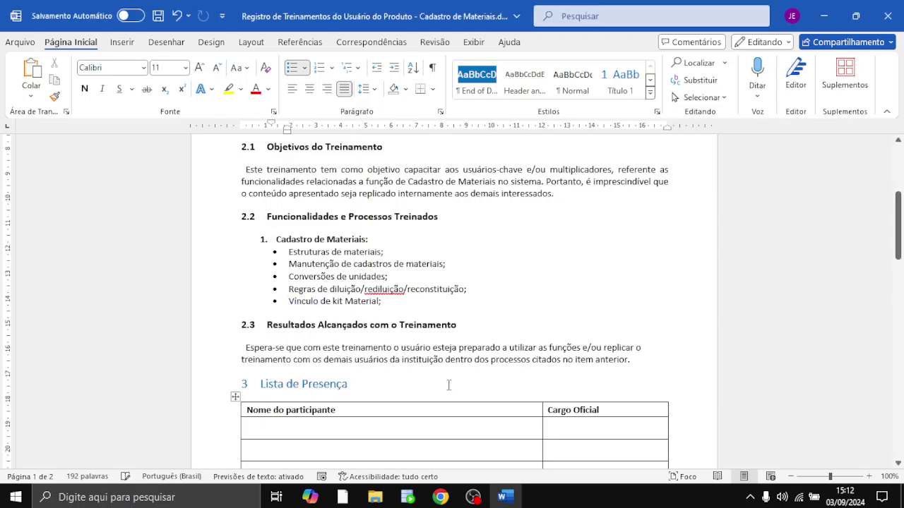
Step: Look over the training record's Lista de Presença and Confirmação do Instrutor sections, and switch to OBS
scroll(379, 294, down, 3)
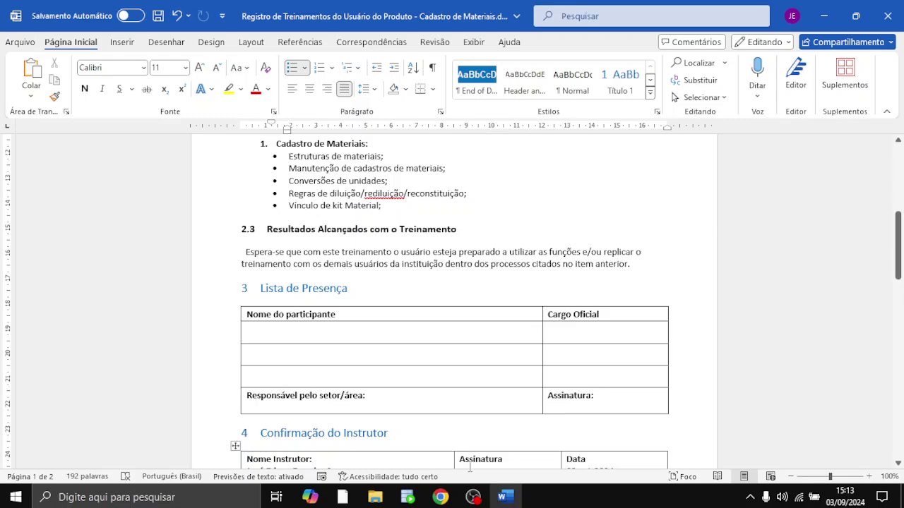
click(475, 497)
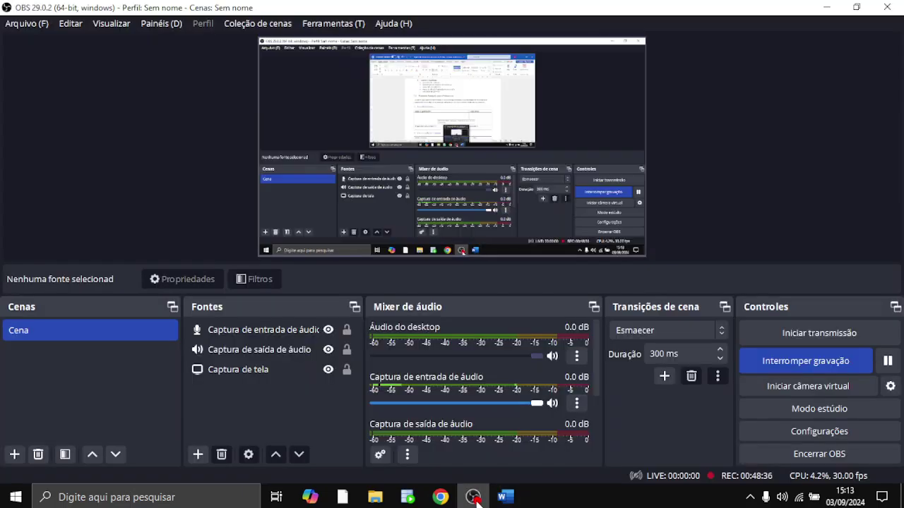